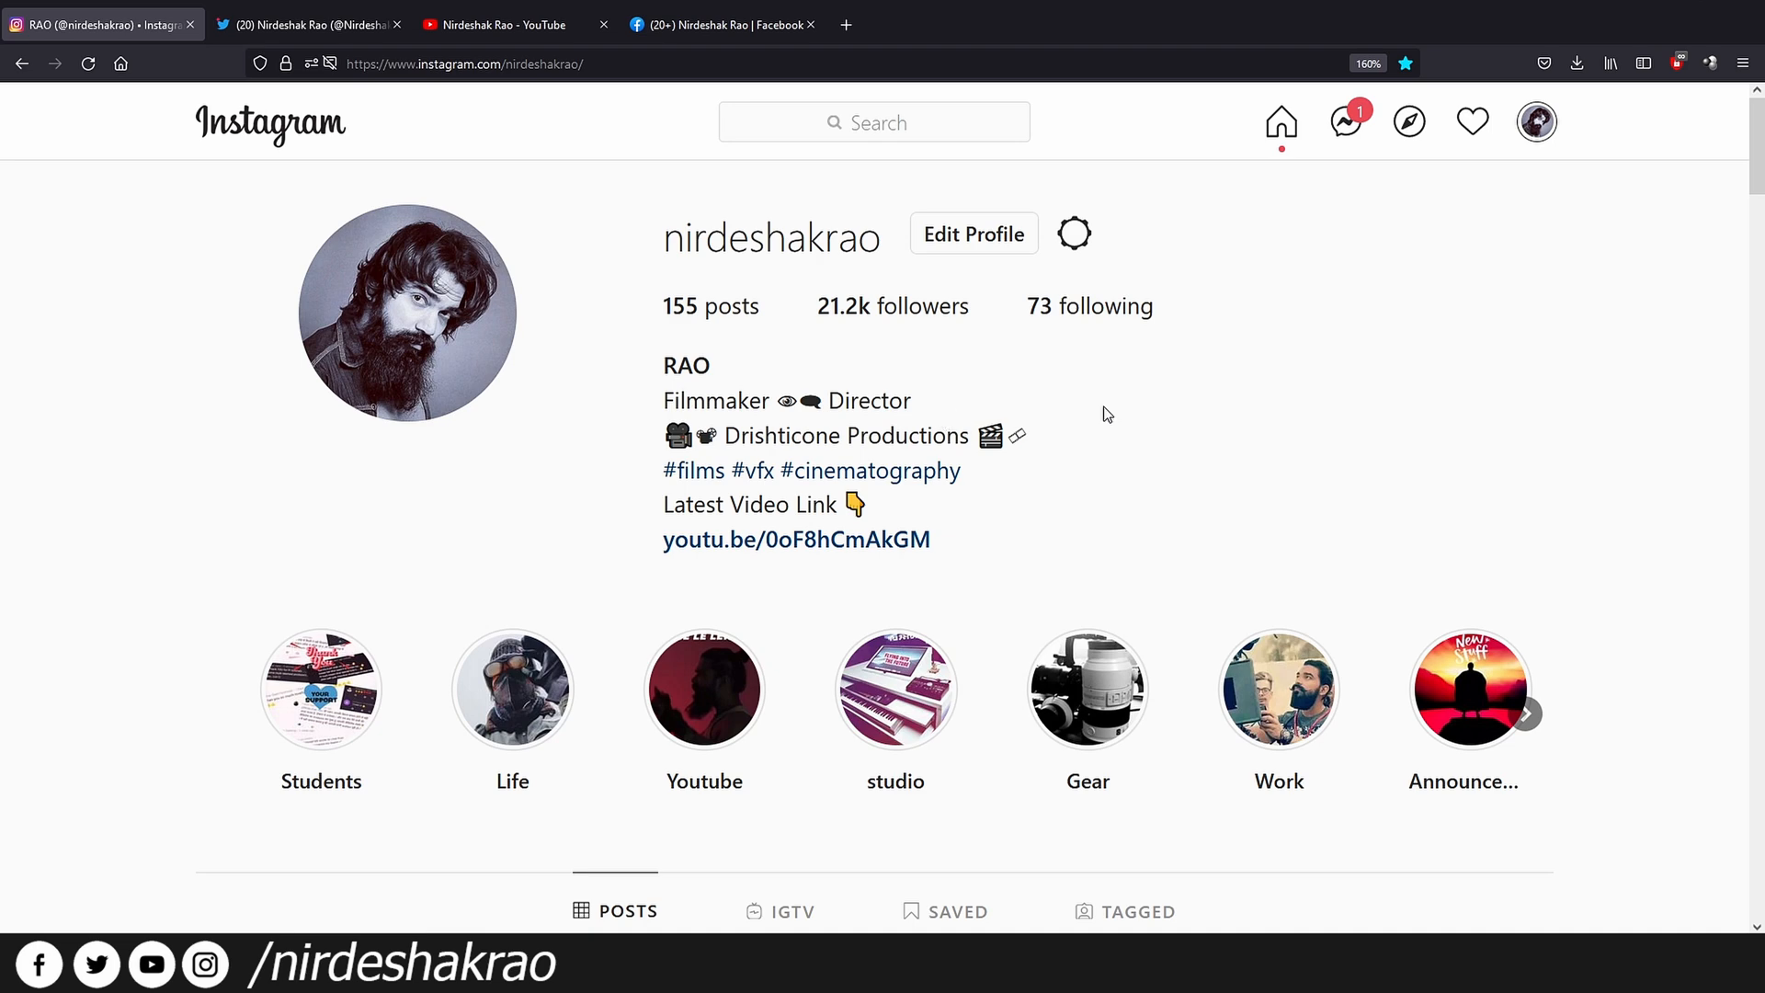
# - Look over the Twitter profile and its latest tweets
pyautogui.click(320, 29)
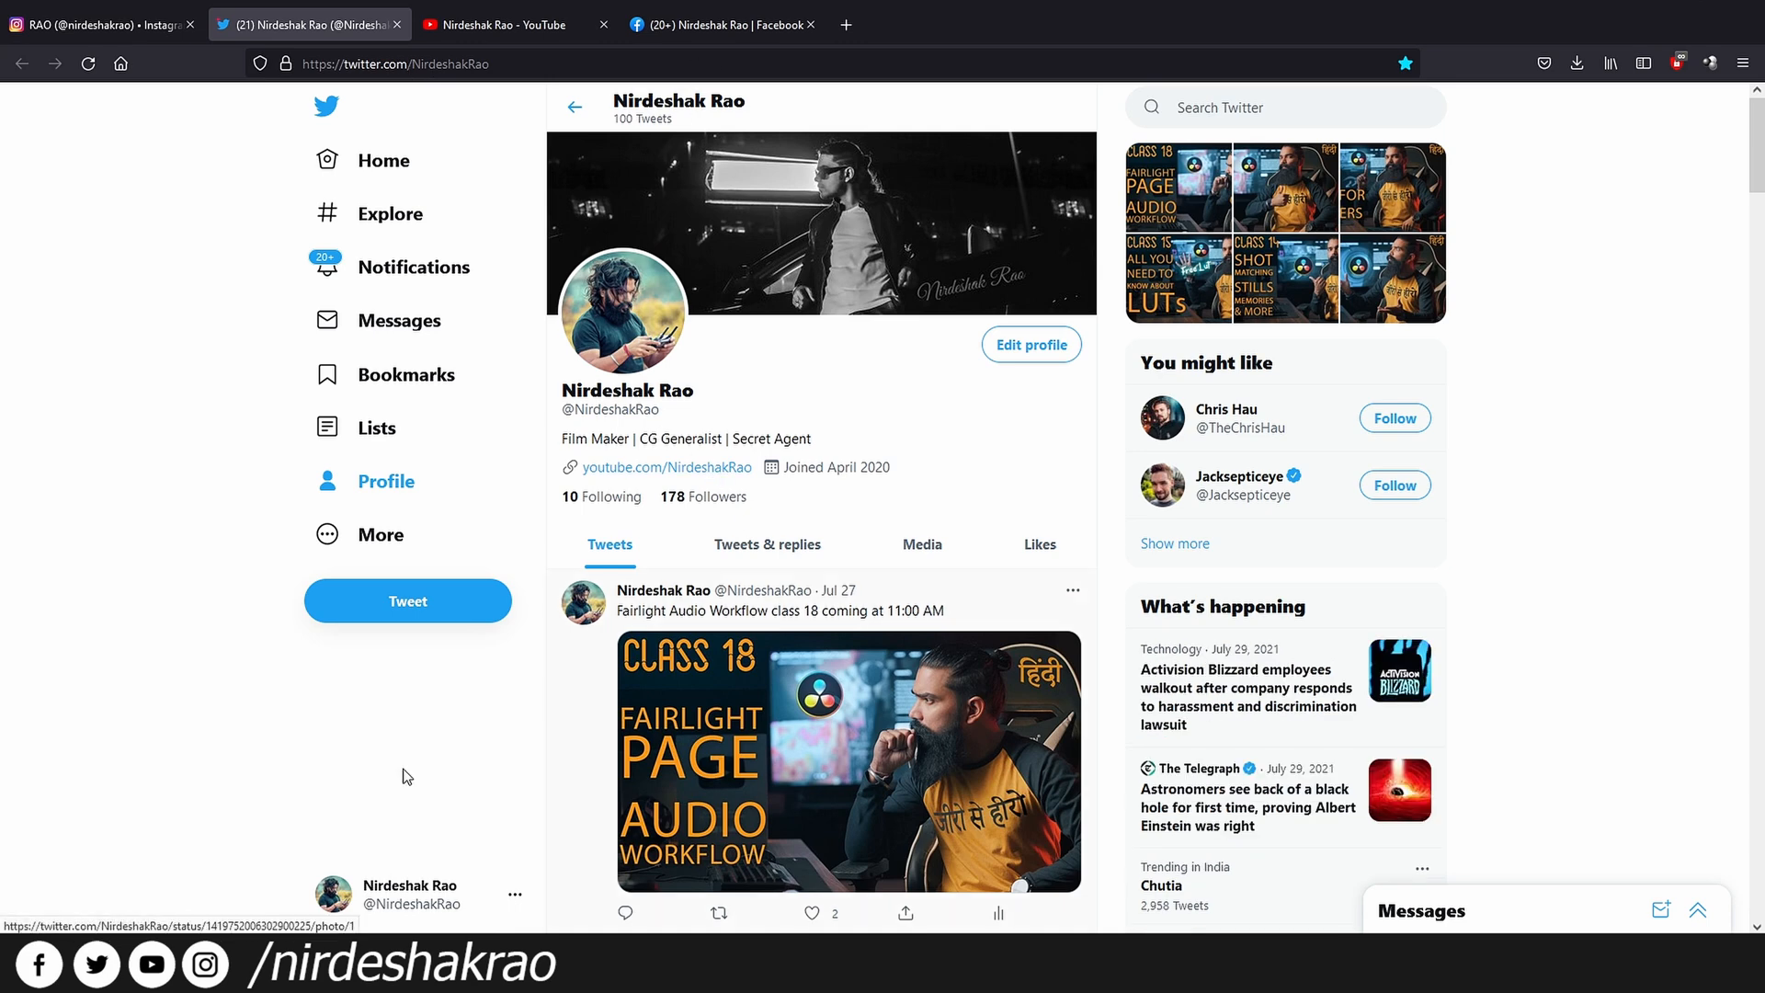
pyautogui.scroll(-3, 678, 775)
pyautogui.scroll(3, 678, 775)
# - Browse the uploaded videos on the YouTube channel and view the Facebook page, returning to the Instagram profile
pyautogui.click(505, 28)
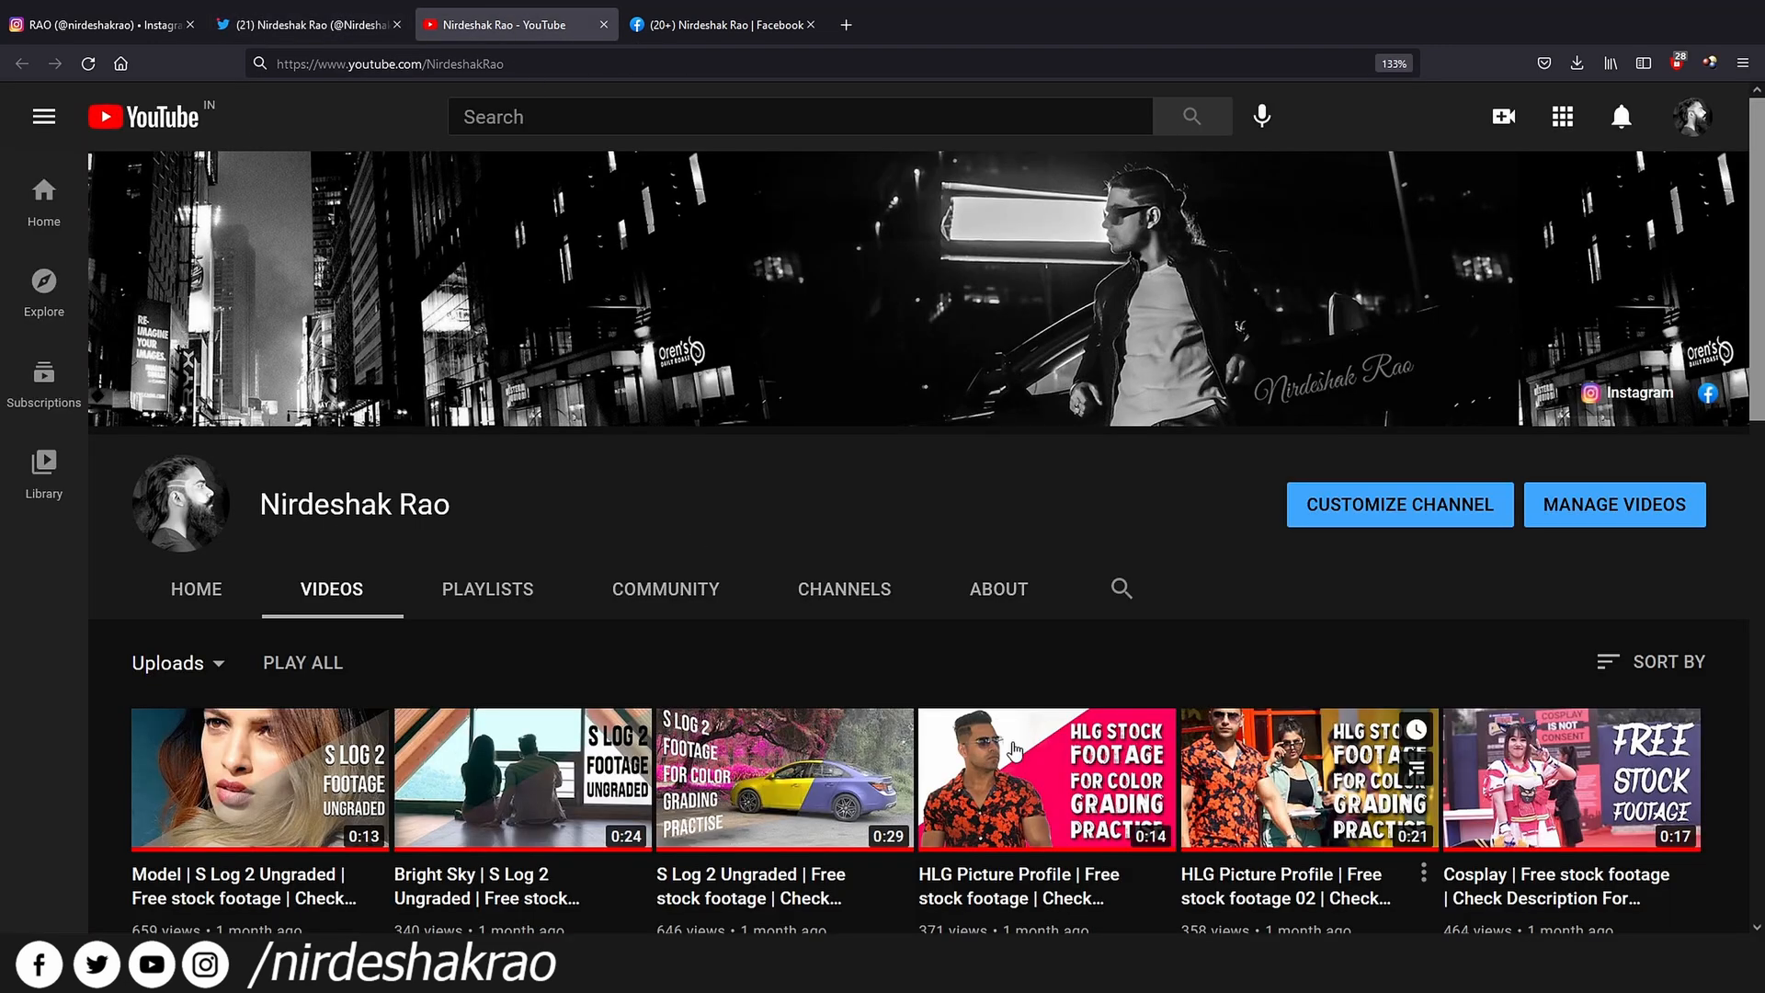
pyautogui.scroll(-5, 1278, 708)
pyautogui.scroll(3, 1279, 708)
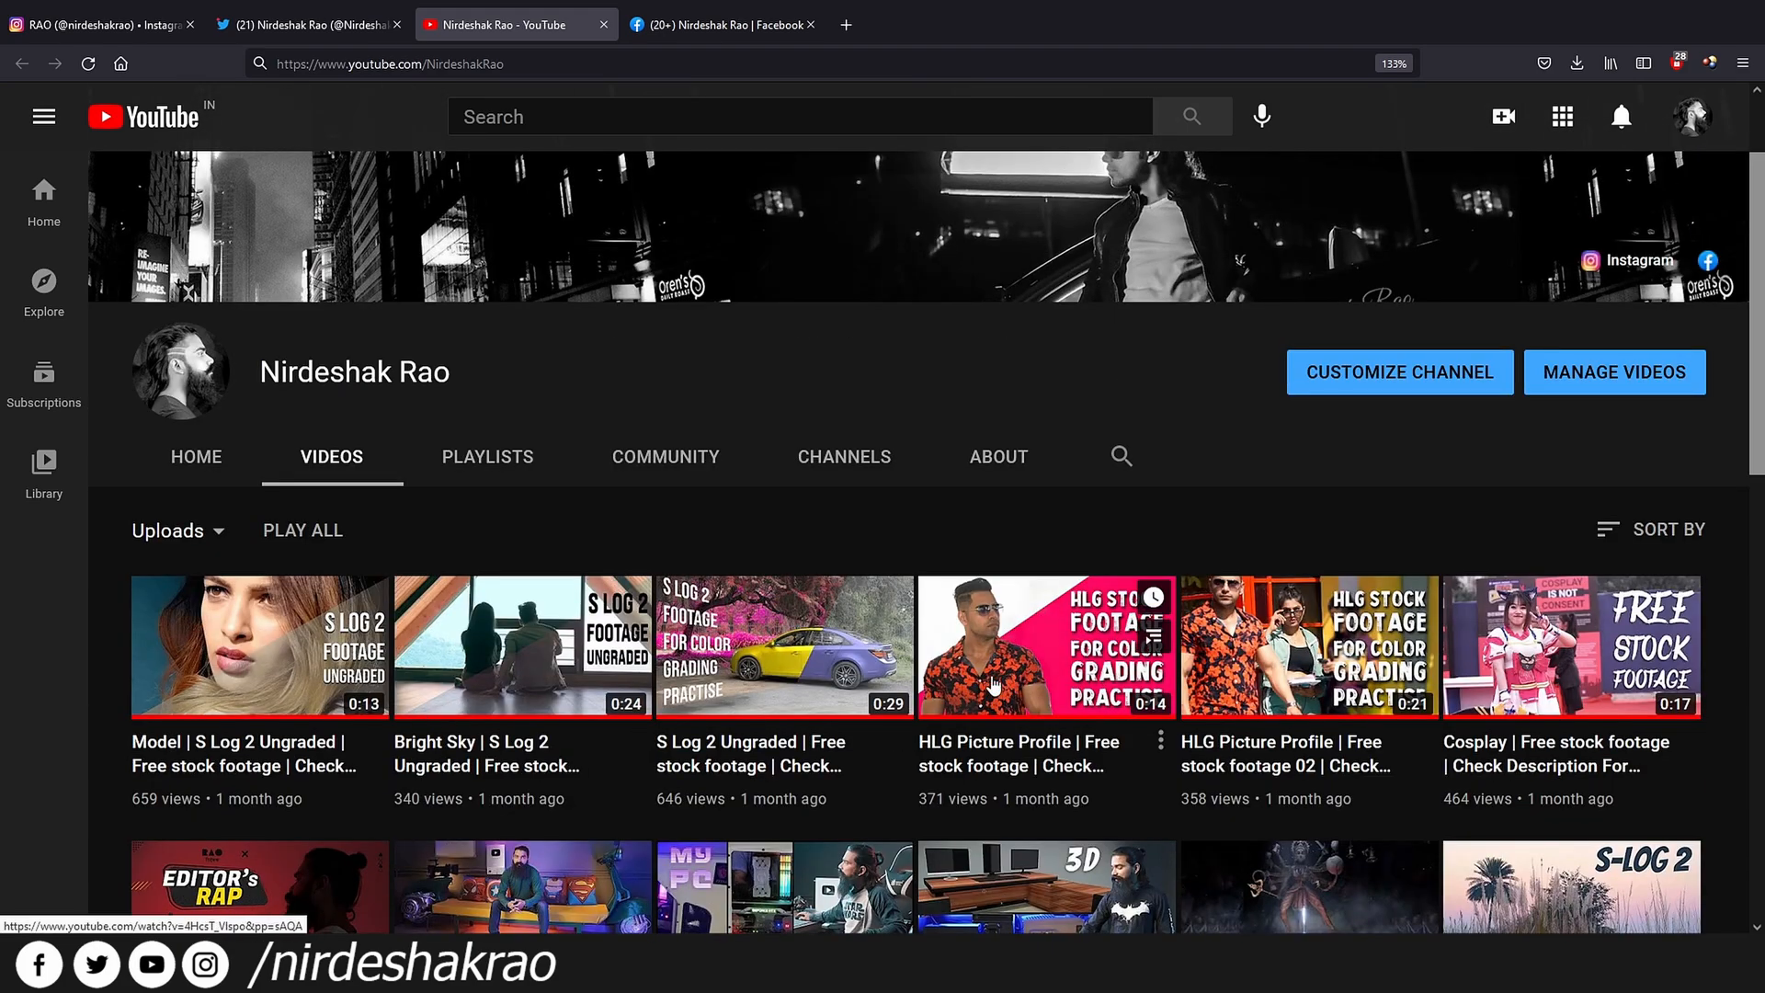
pyautogui.scroll(-5, 478, 662)
pyautogui.moveTo(822, 636)
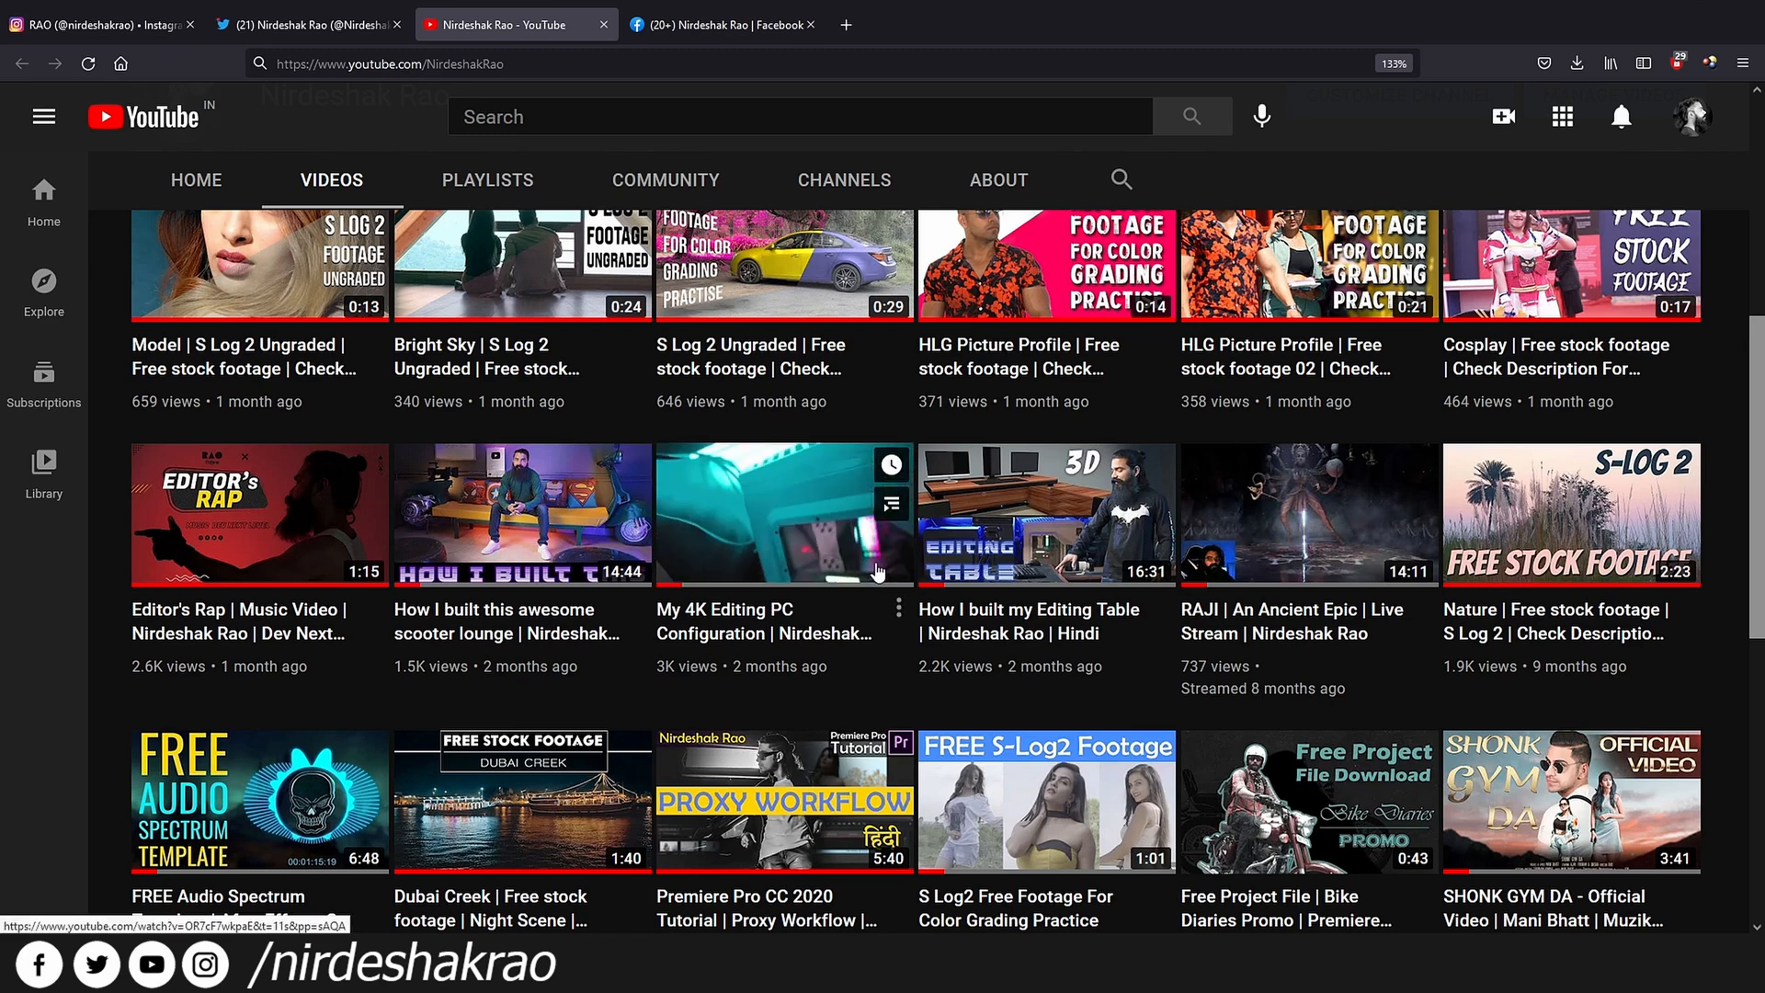
pyautogui.scroll(2, 882, 572)
pyautogui.moveTo(1117, 675)
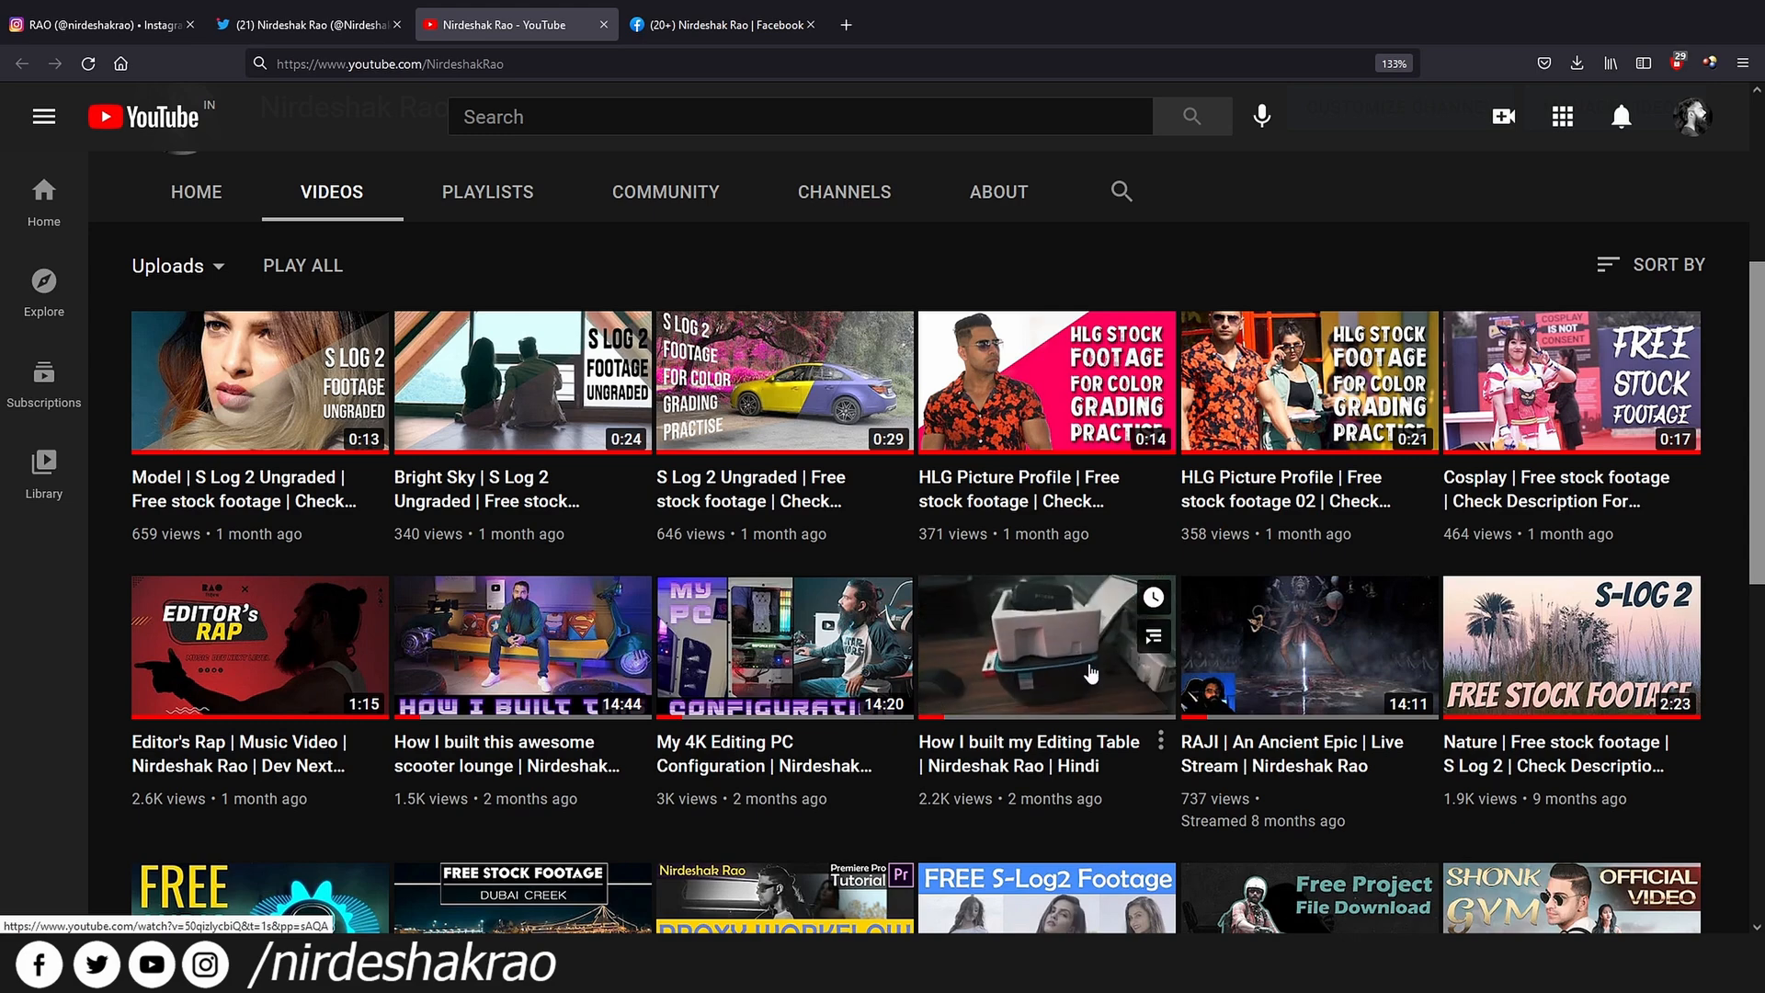
pyautogui.scroll(6, 1081, 695)
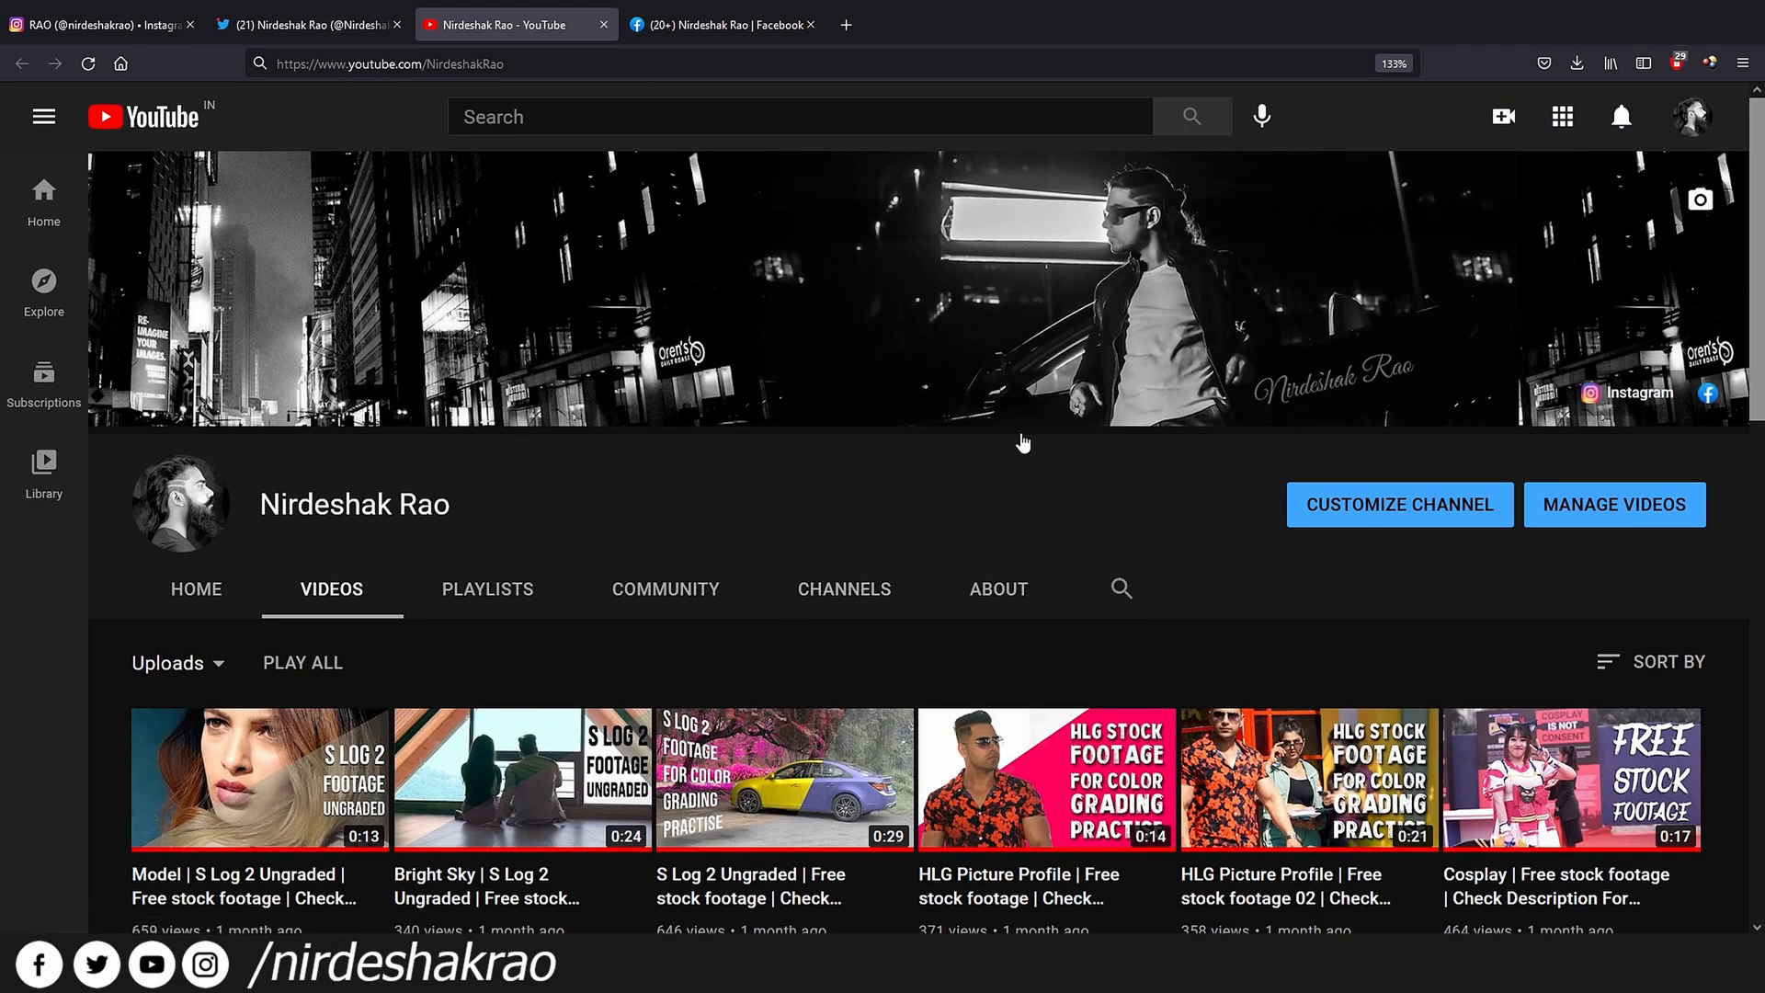
pyautogui.click(708, 26)
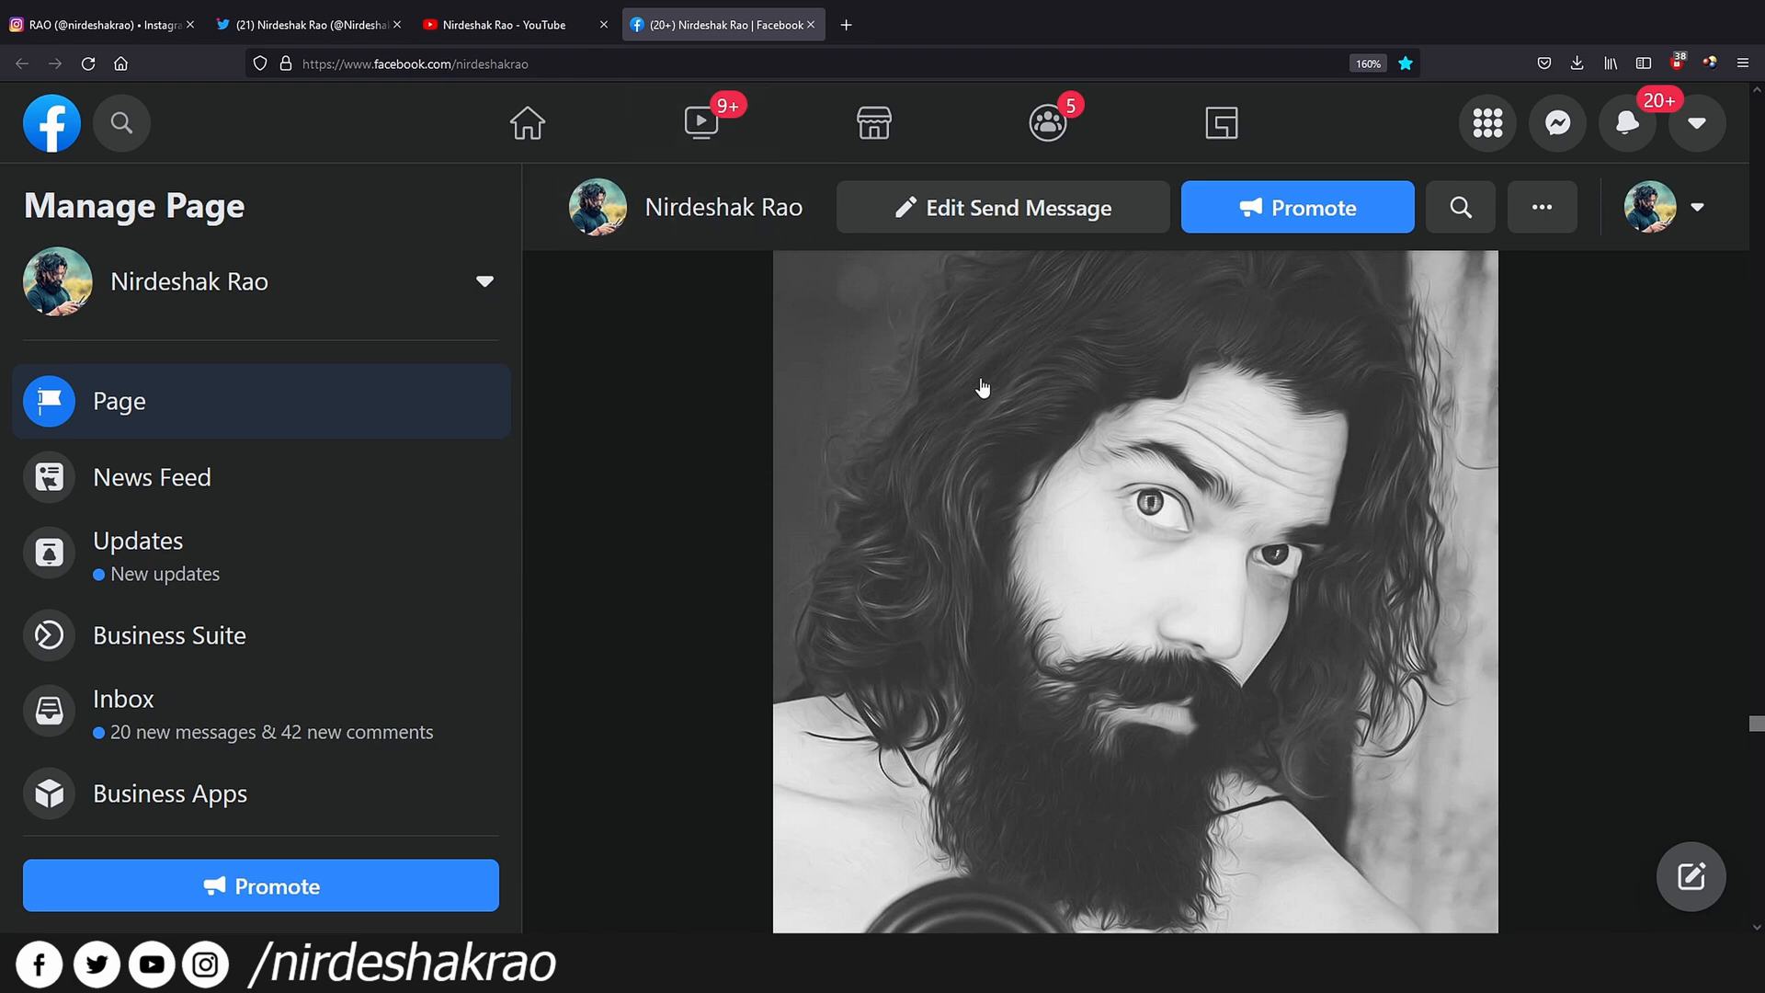
pyautogui.click(92, 24)
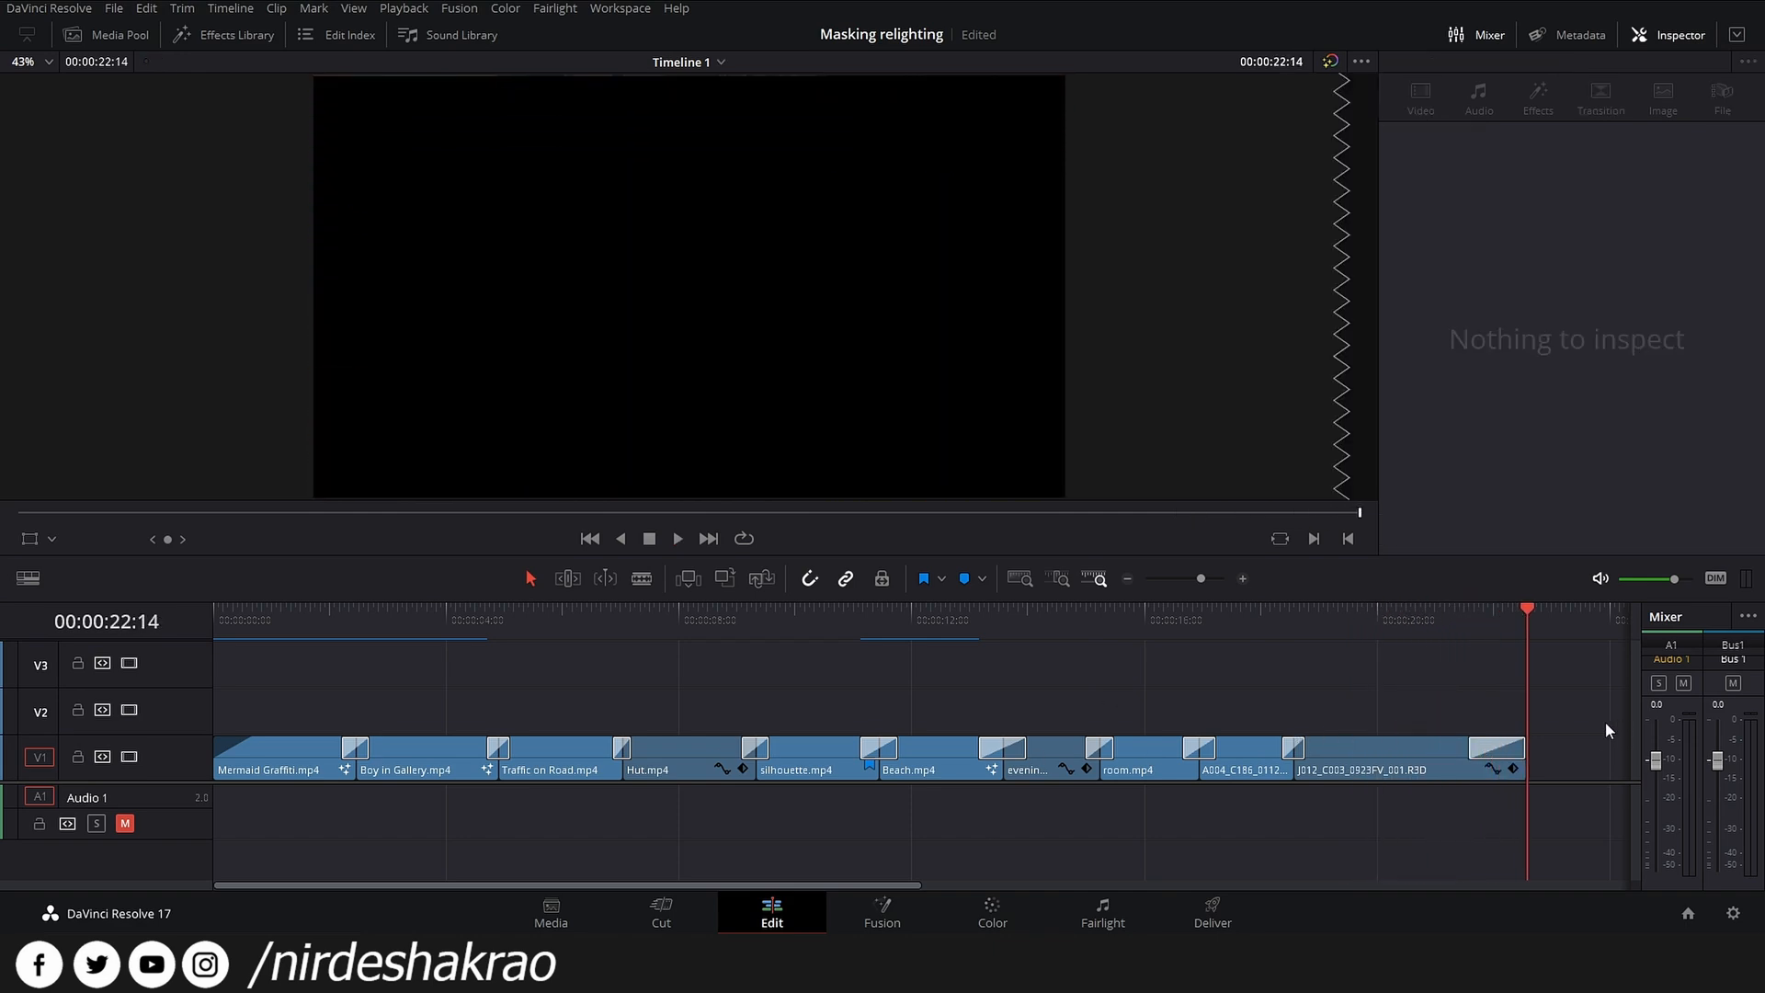
# - In DaVinci Resolve, move the playhead to 00:00:07:05 in the Hut.mp4 clip and open Quick Export
pyautogui.moveTo(772, 620); pyautogui.dragTo(633, 620)
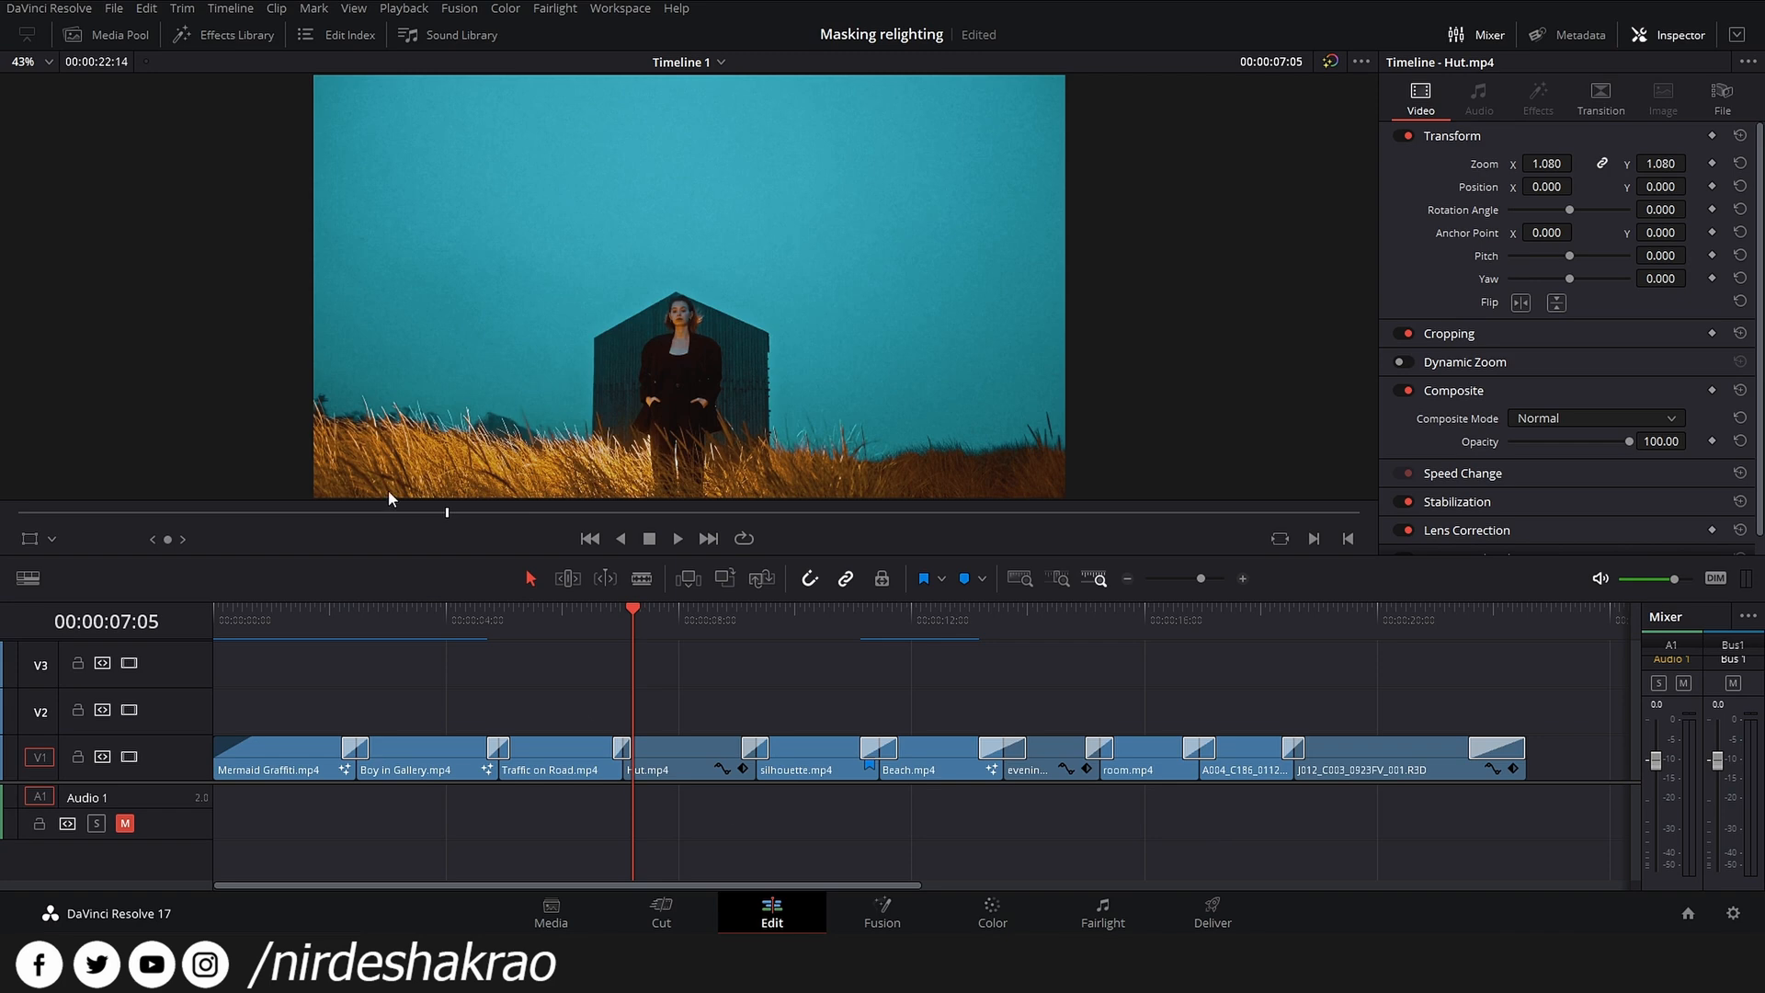
pyautogui.click(114, 8)
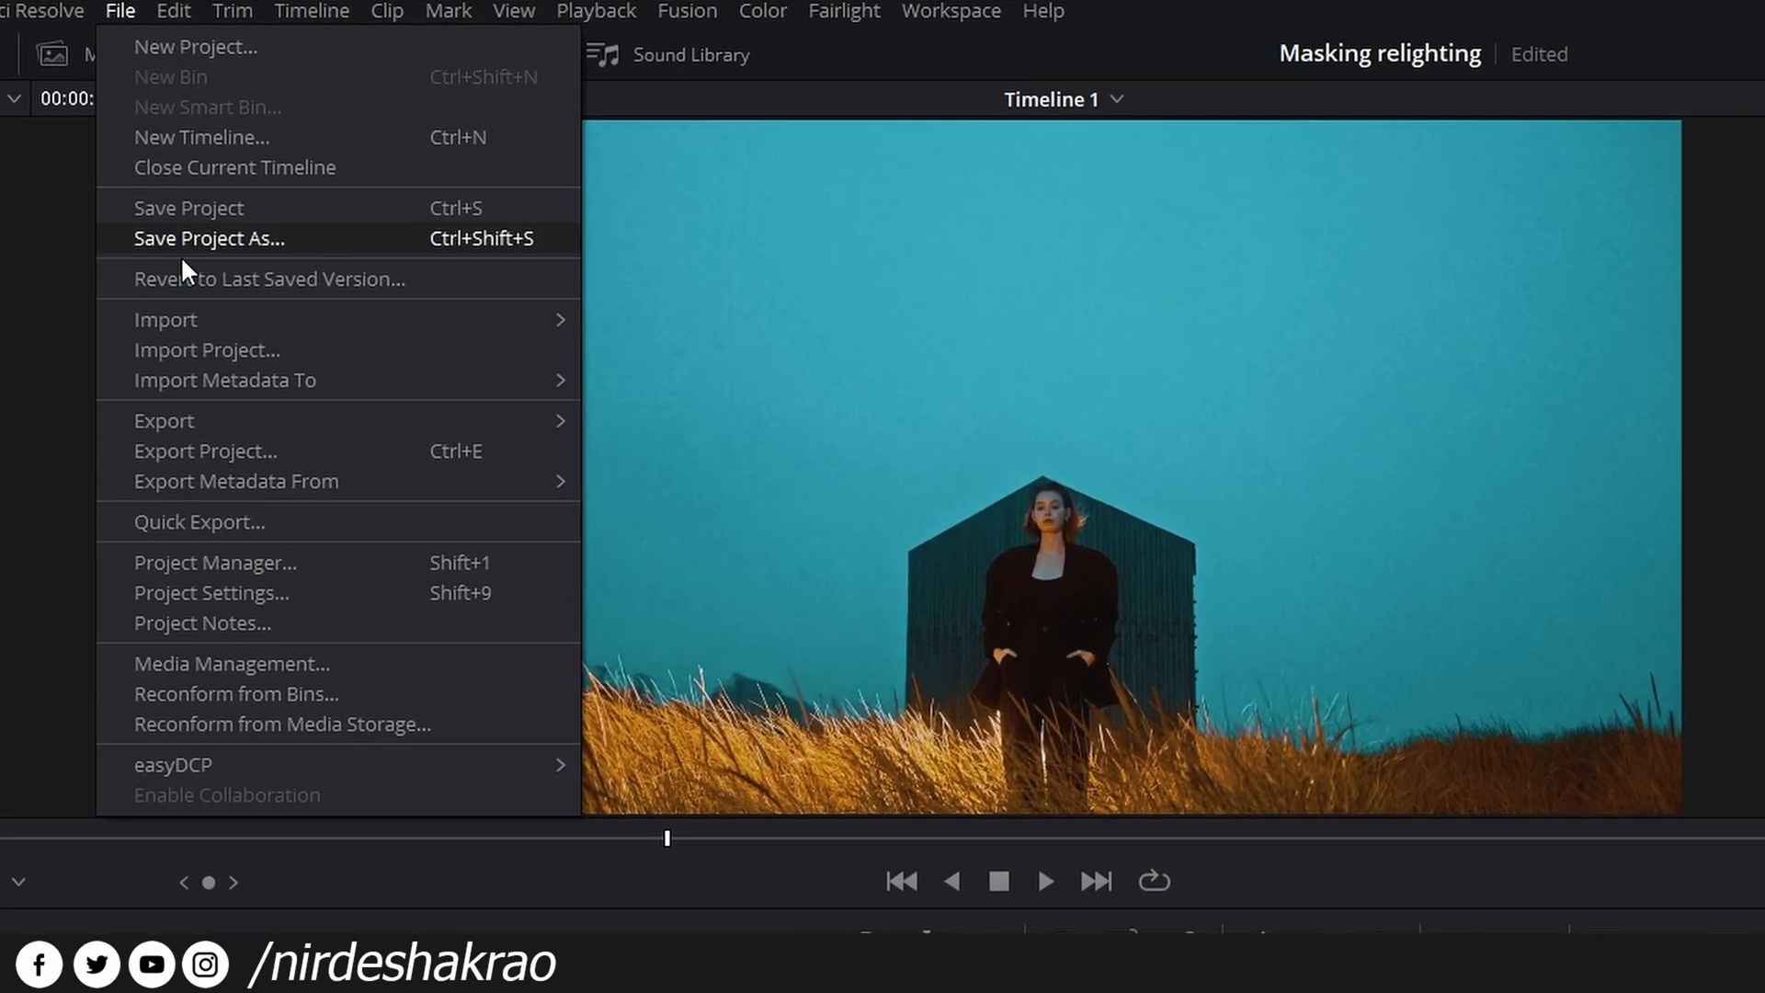
pyautogui.moveTo(190, 415)
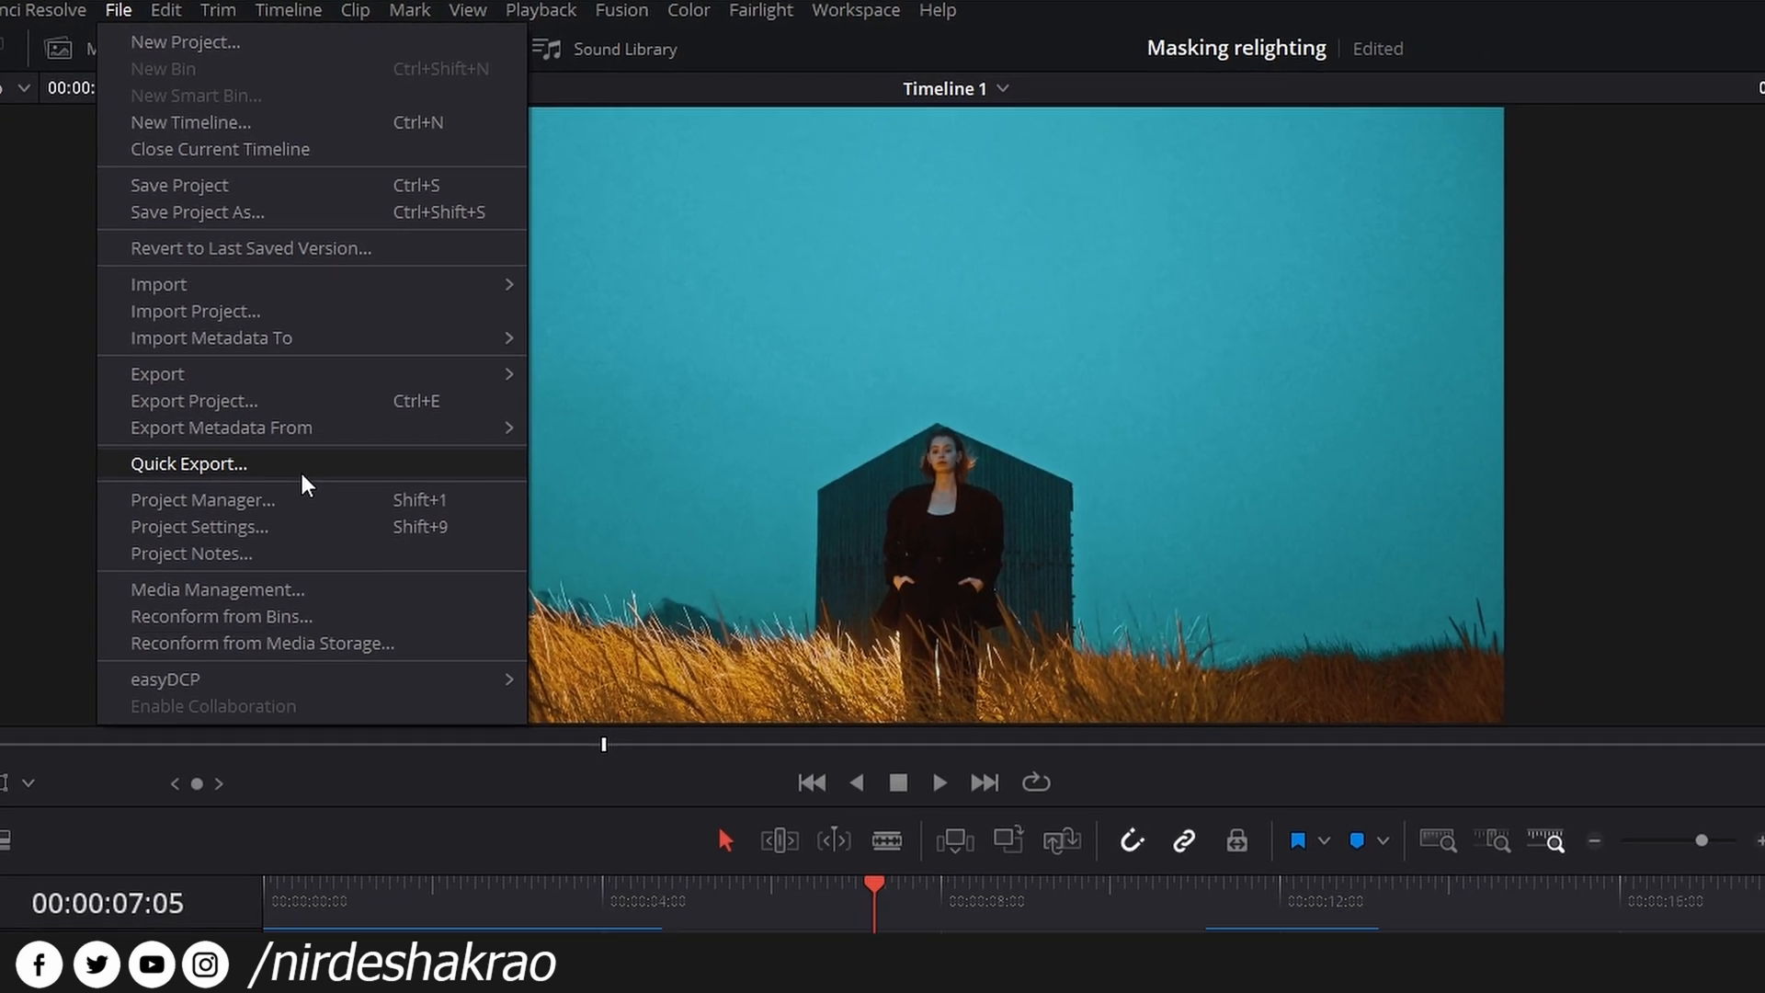
pyautogui.click(301, 468)
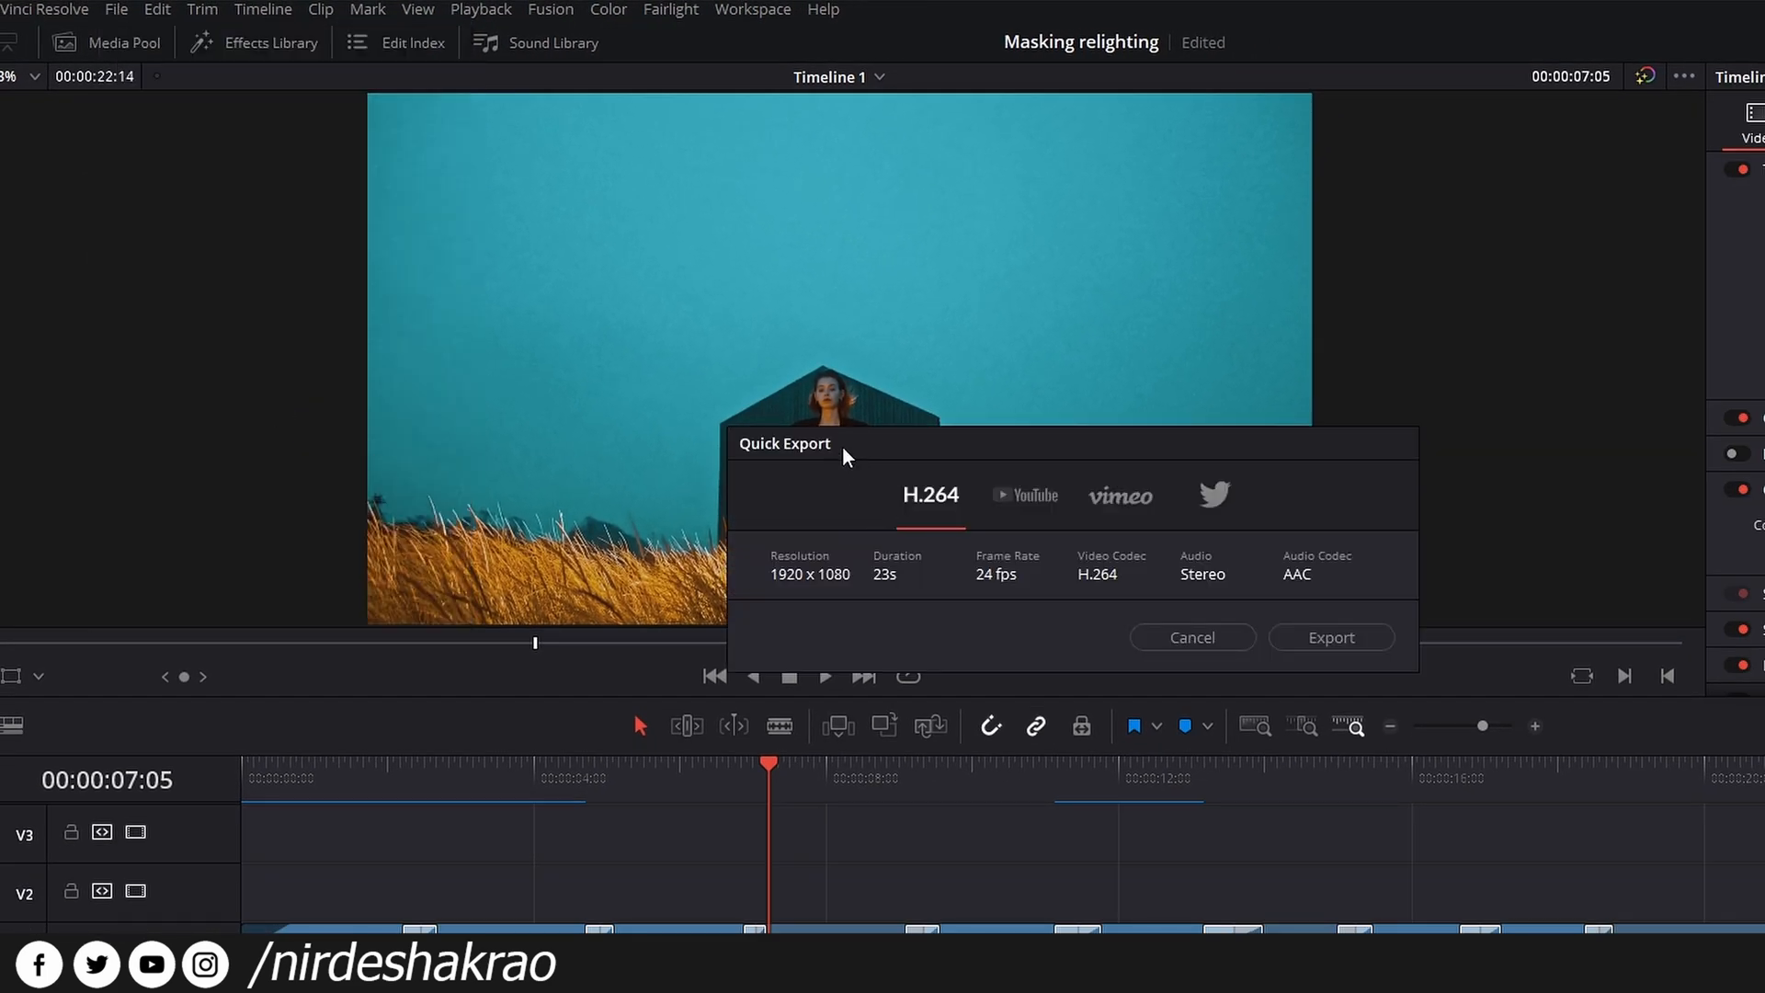
pyautogui.moveTo(843, 445)
pyautogui.mouseDown()
pyautogui.moveTo(824, 439)
pyautogui.moveTo(850, 442)
pyautogui.mouseUp()
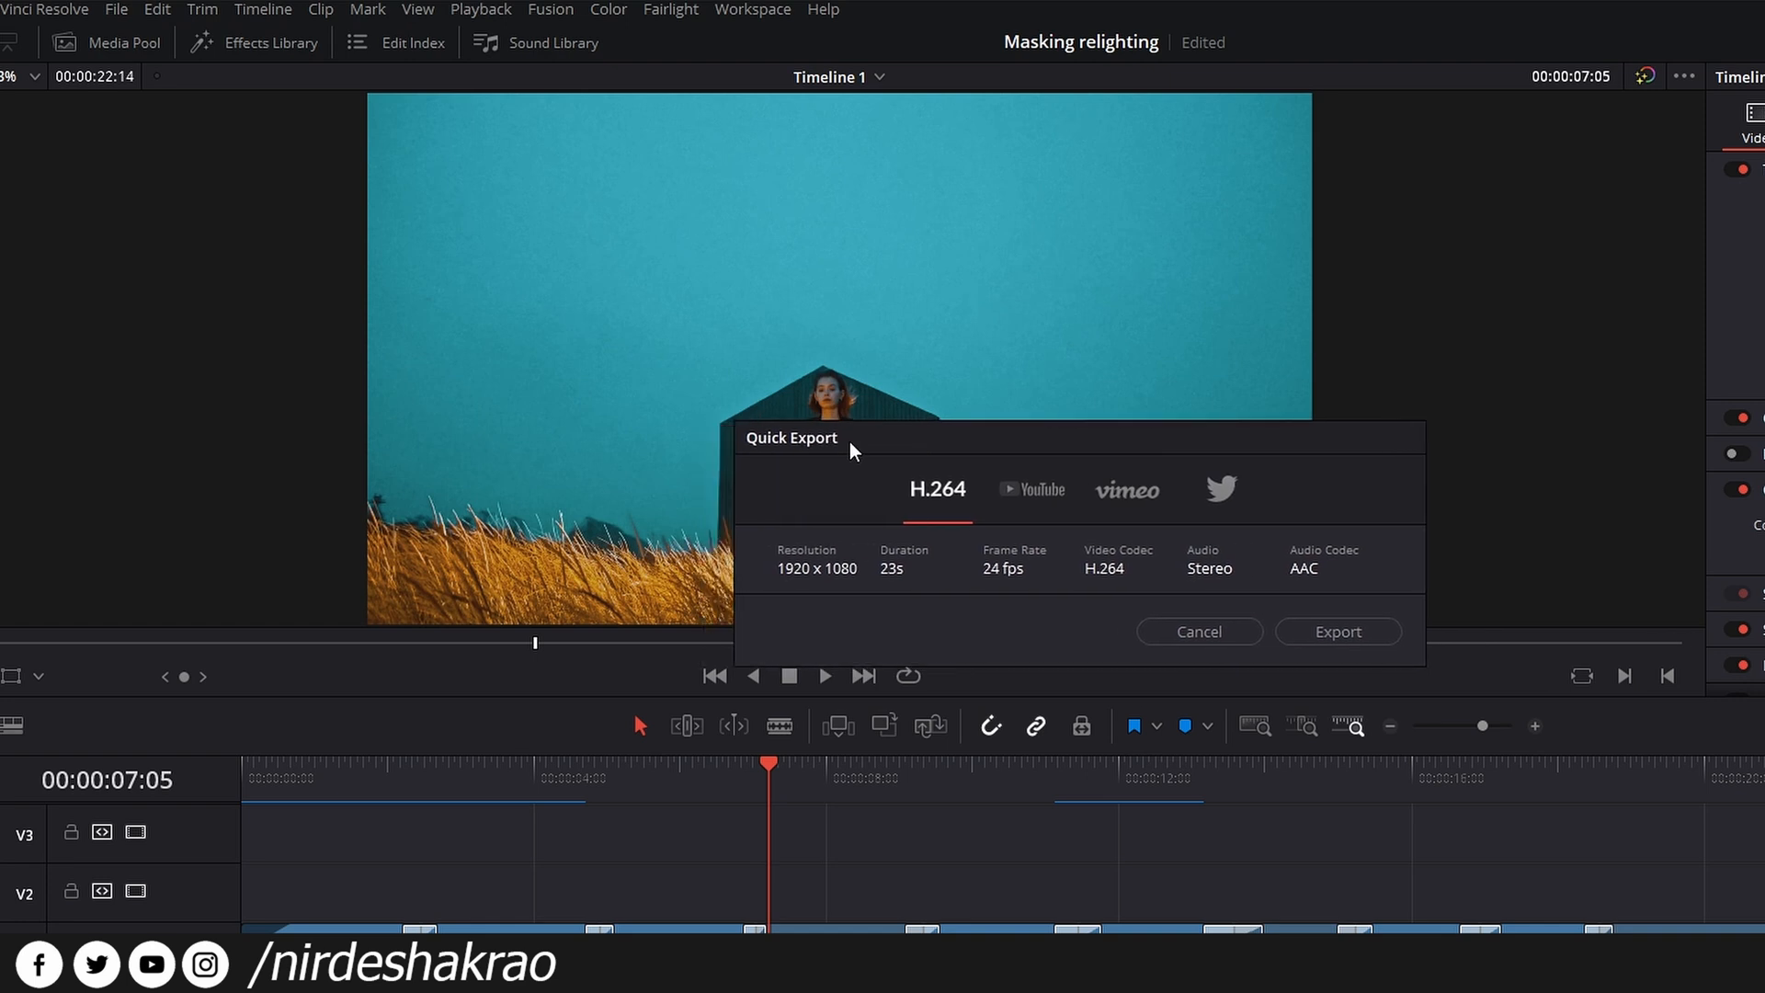
# - Compare the YouTube, Vimeo and Twitter presets in Quick Export and return to H.264
pyautogui.click(1056, 502)
pyautogui.click(1121, 496)
pyautogui.click(1180, 493)
pyautogui.click(935, 494)
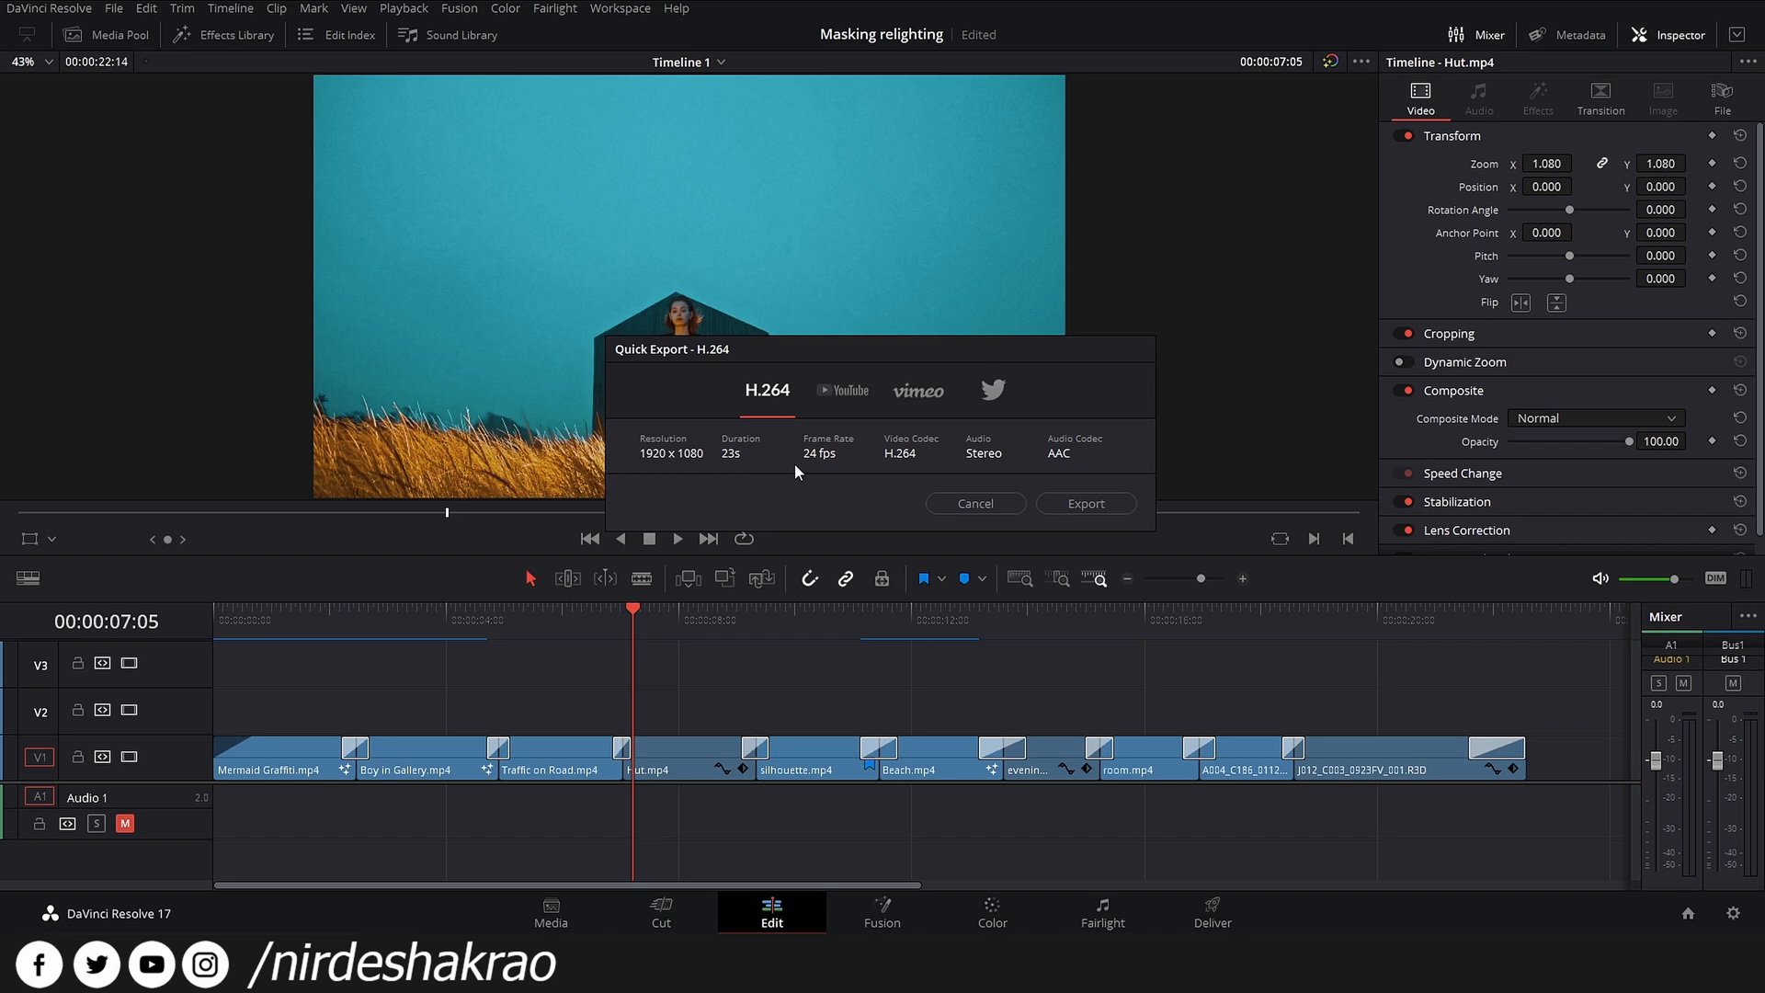
# - Check the H.264 export path dialog and the YouTube account option without exporting, and cancel Quick Export
pyautogui.click(1082, 504)
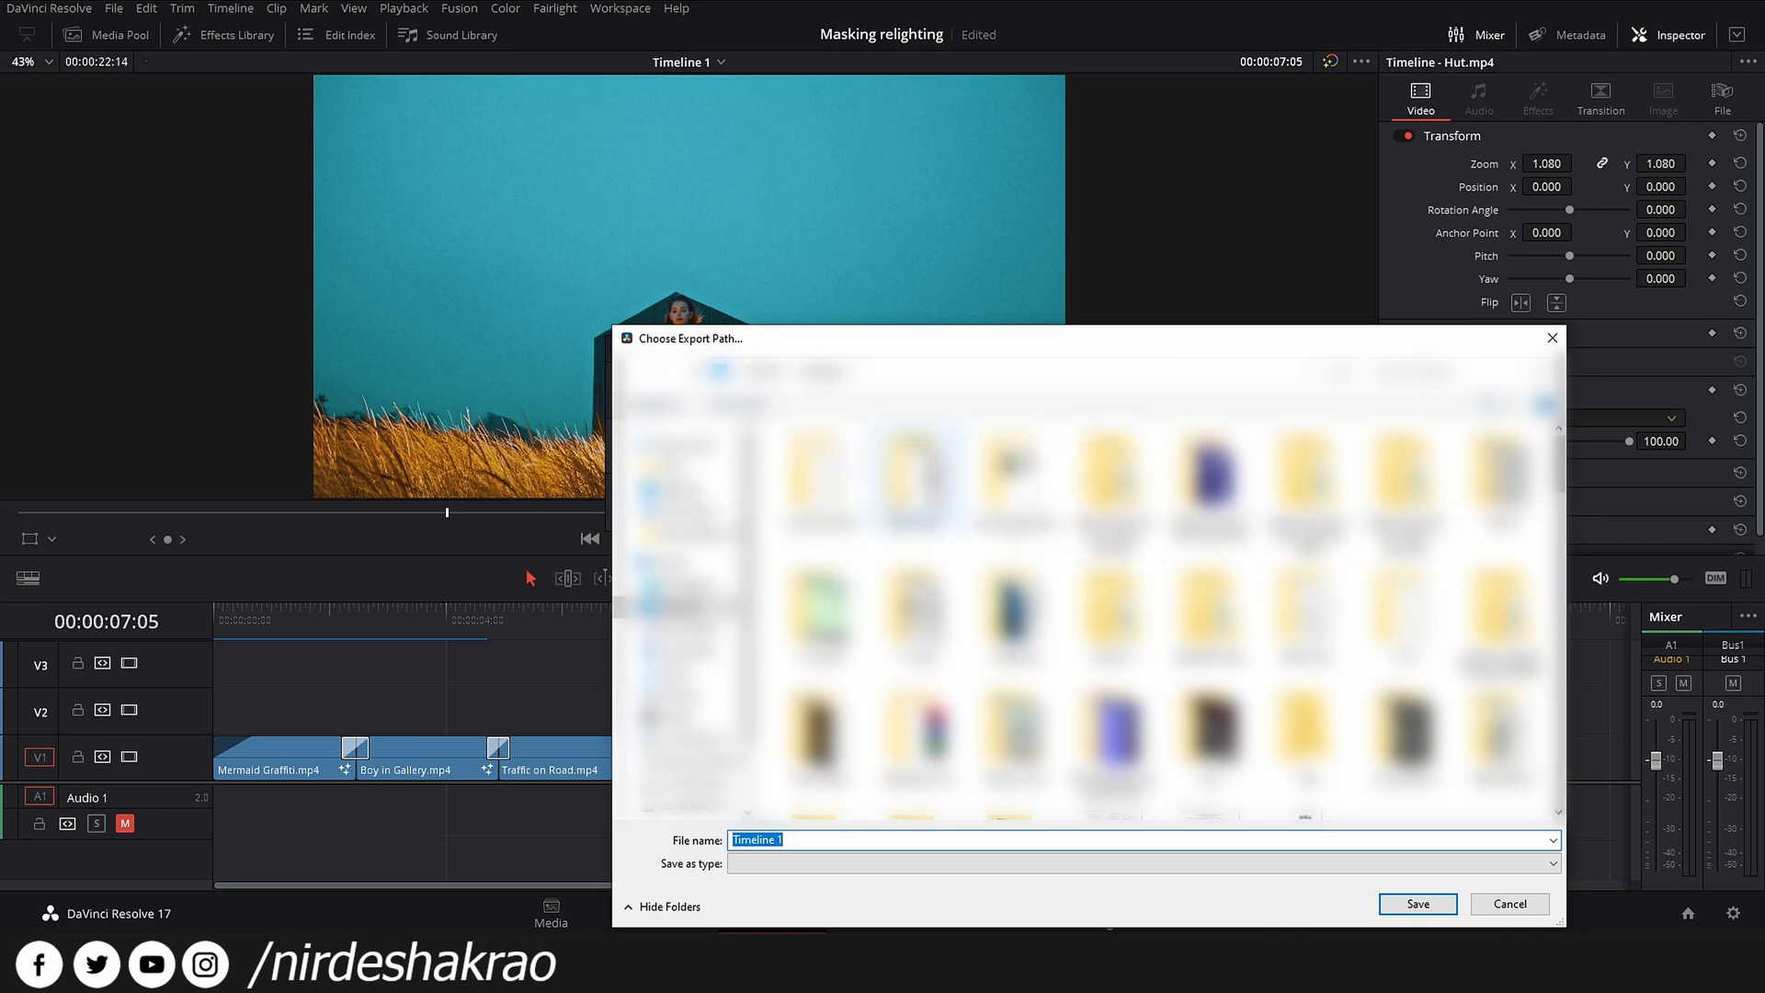
pyautogui.click(1519, 908)
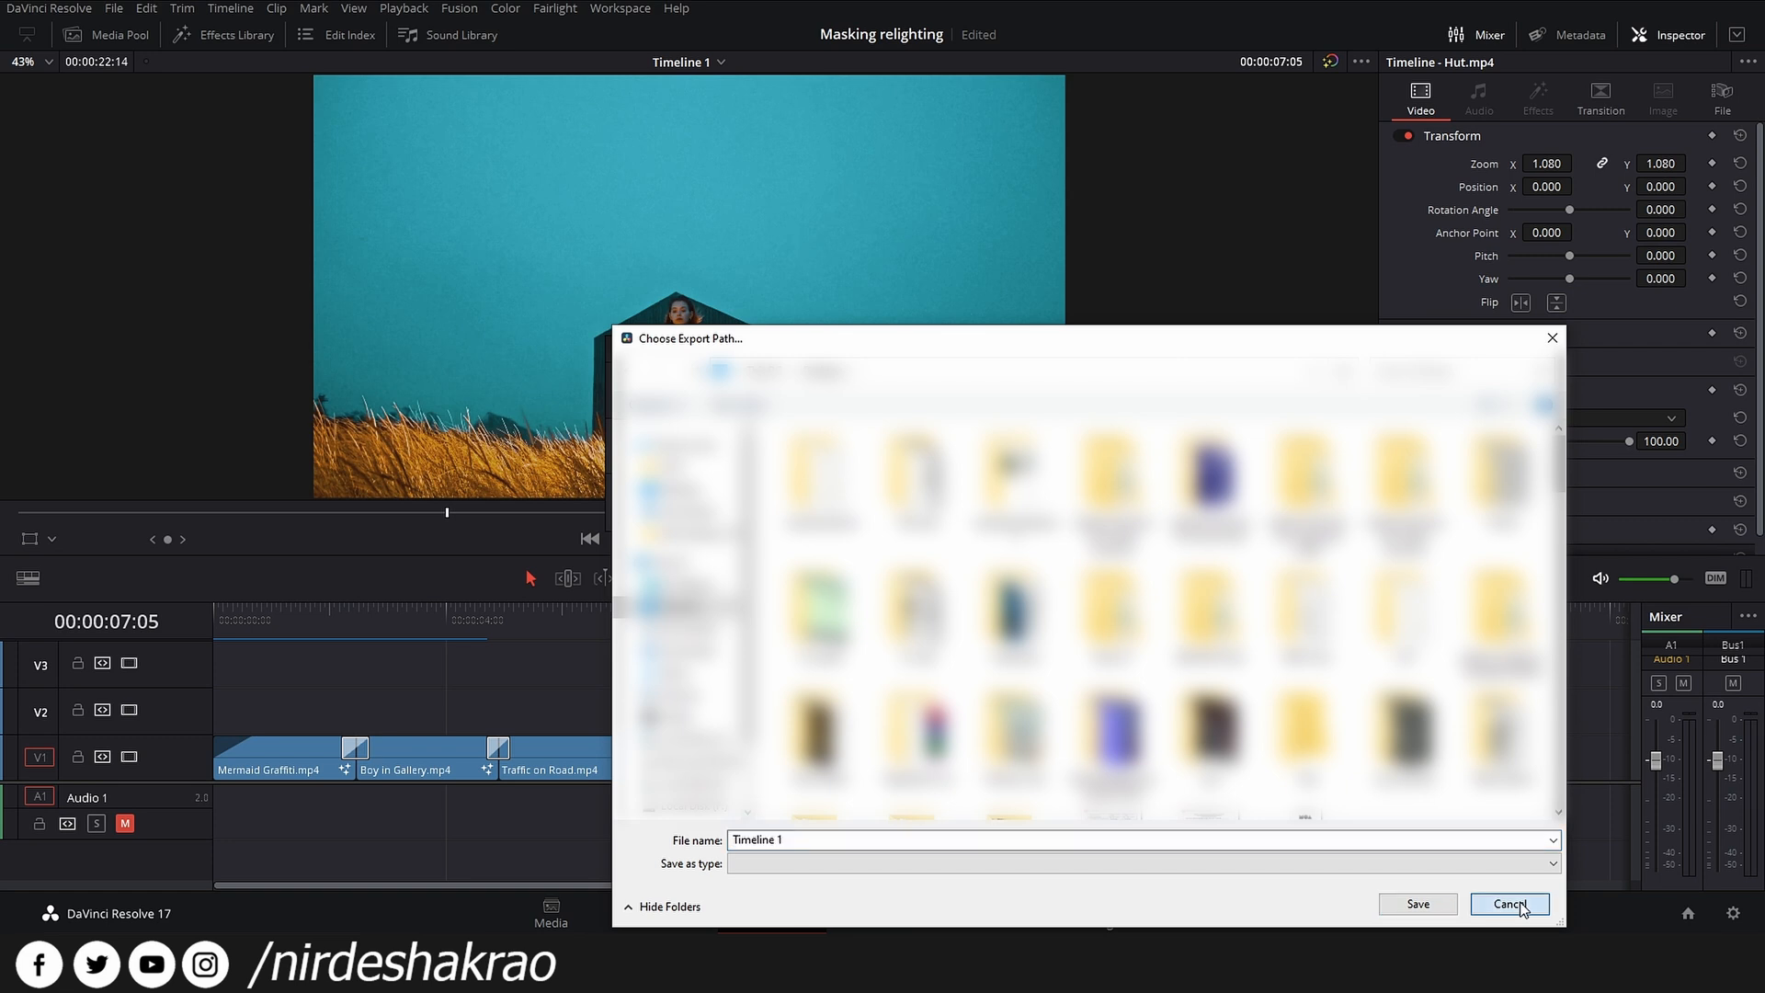
pyautogui.click(835, 396)
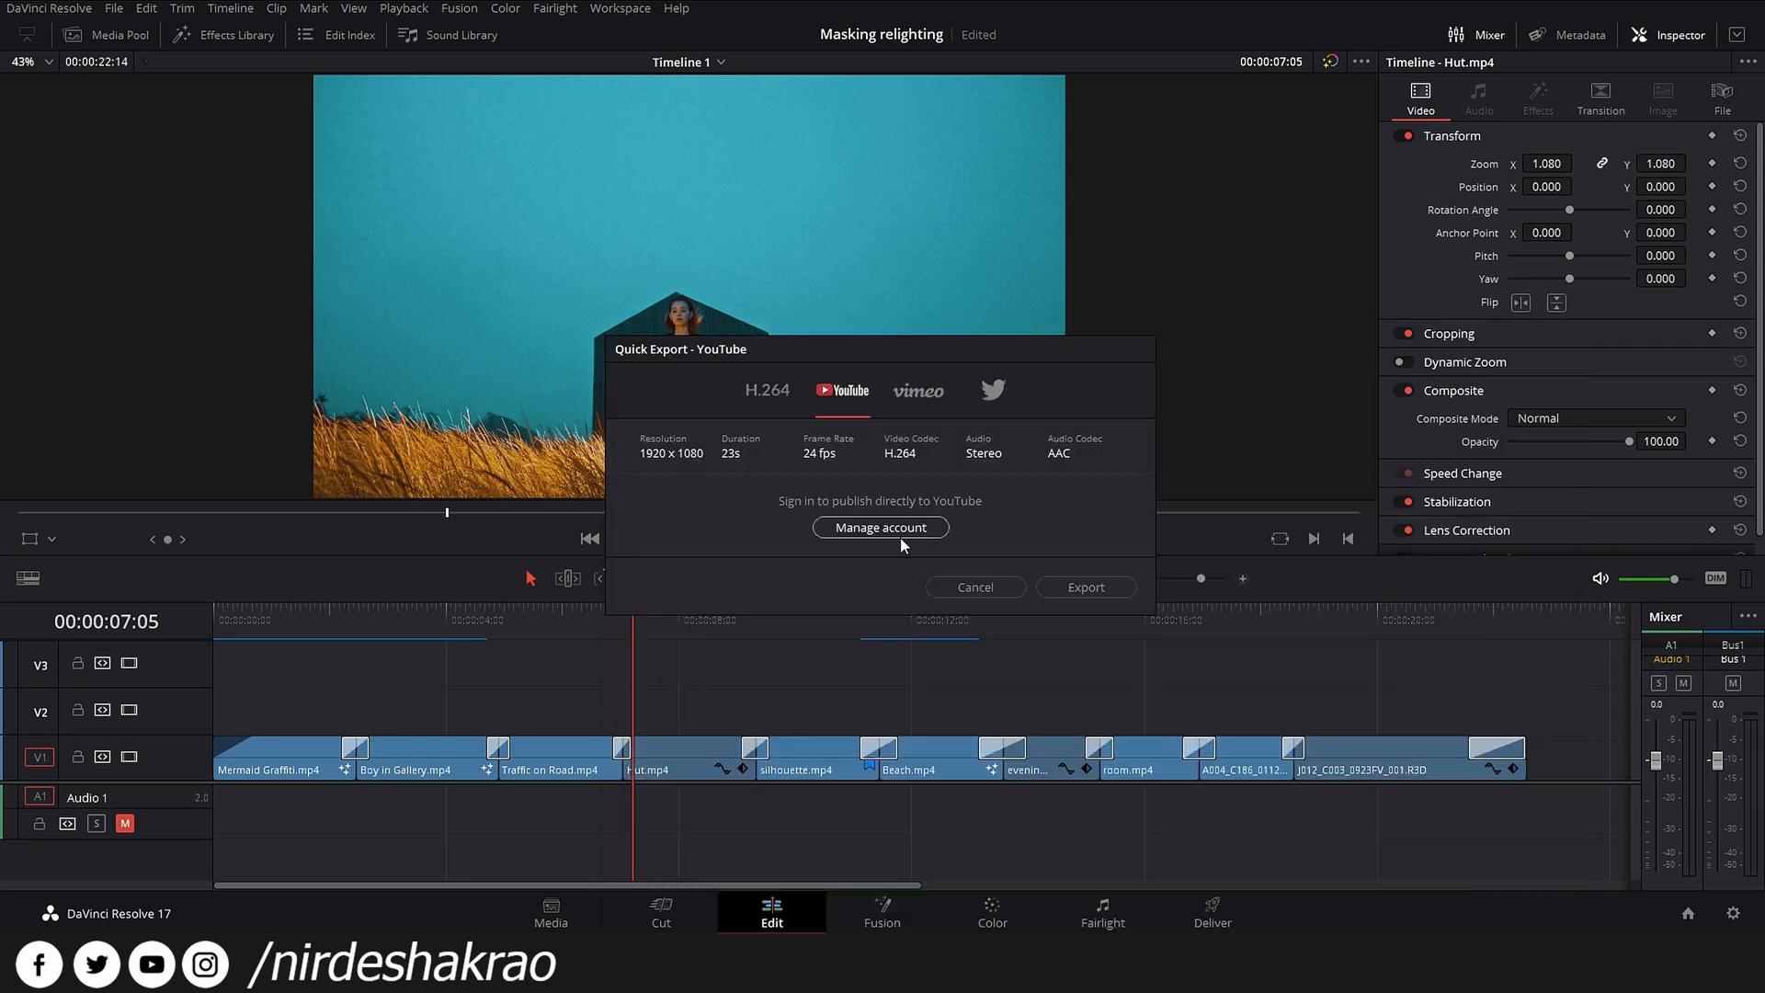
pyautogui.click(858, 531)
pyautogui.click(768, 392)
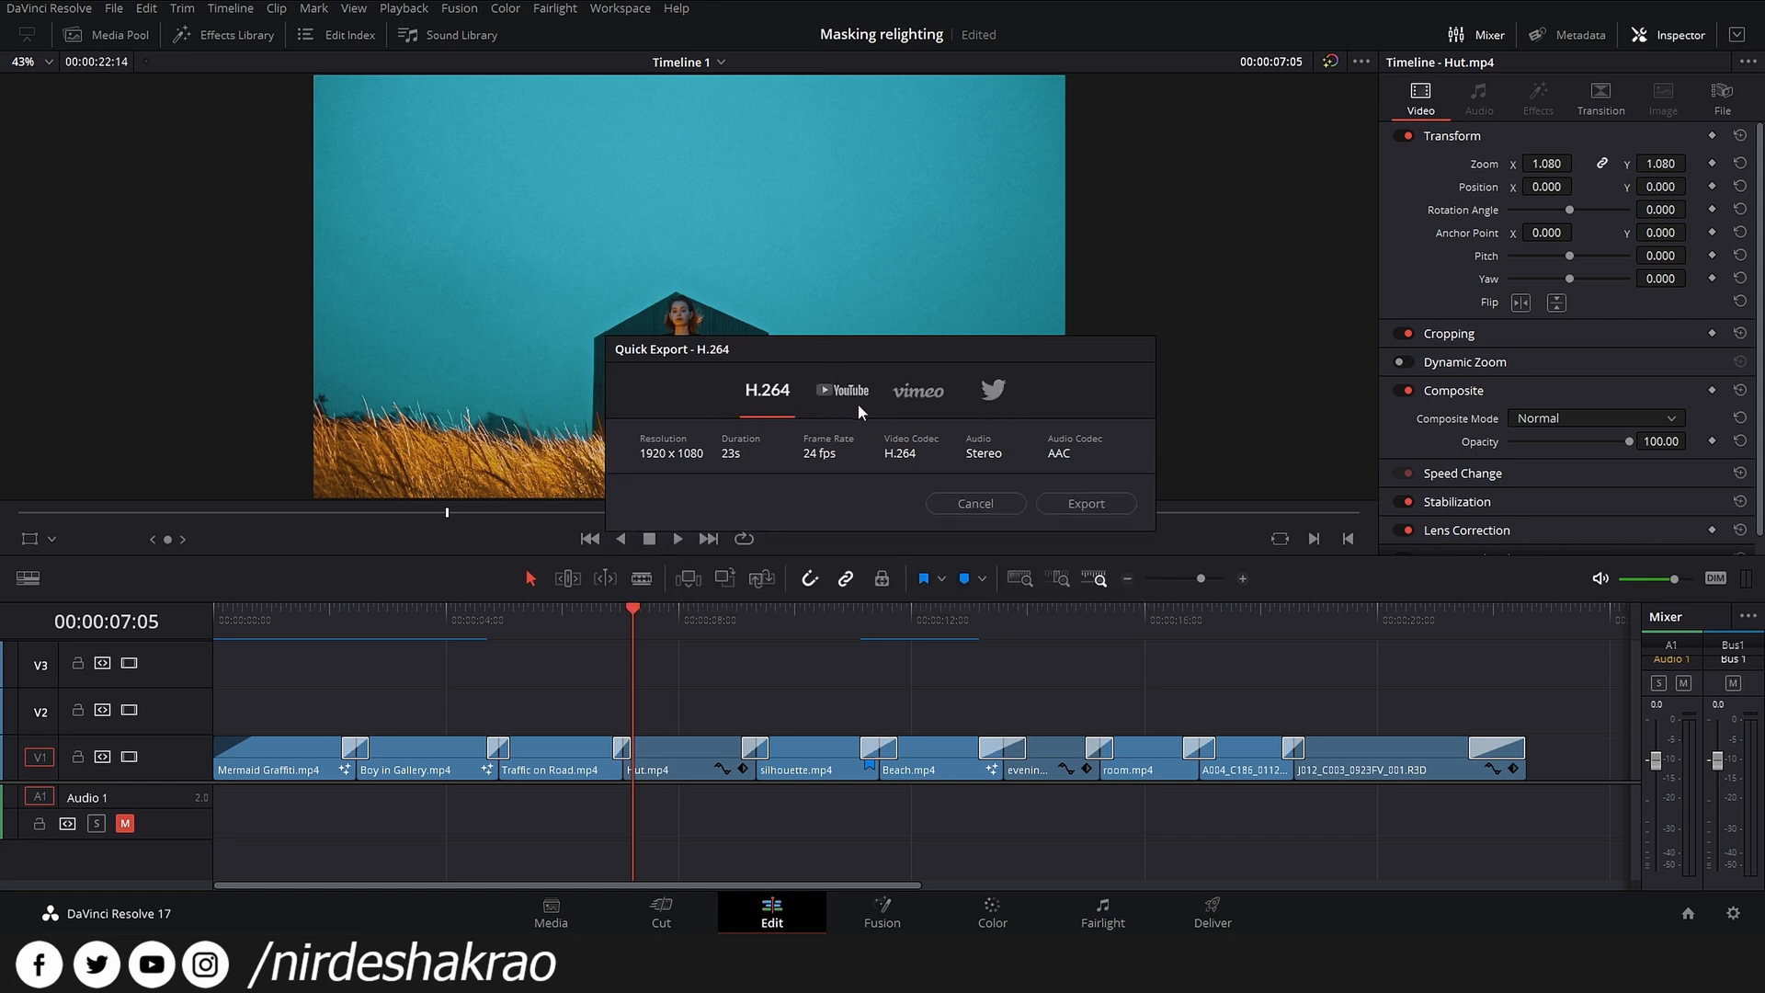
pyautogui.click(977, 503)
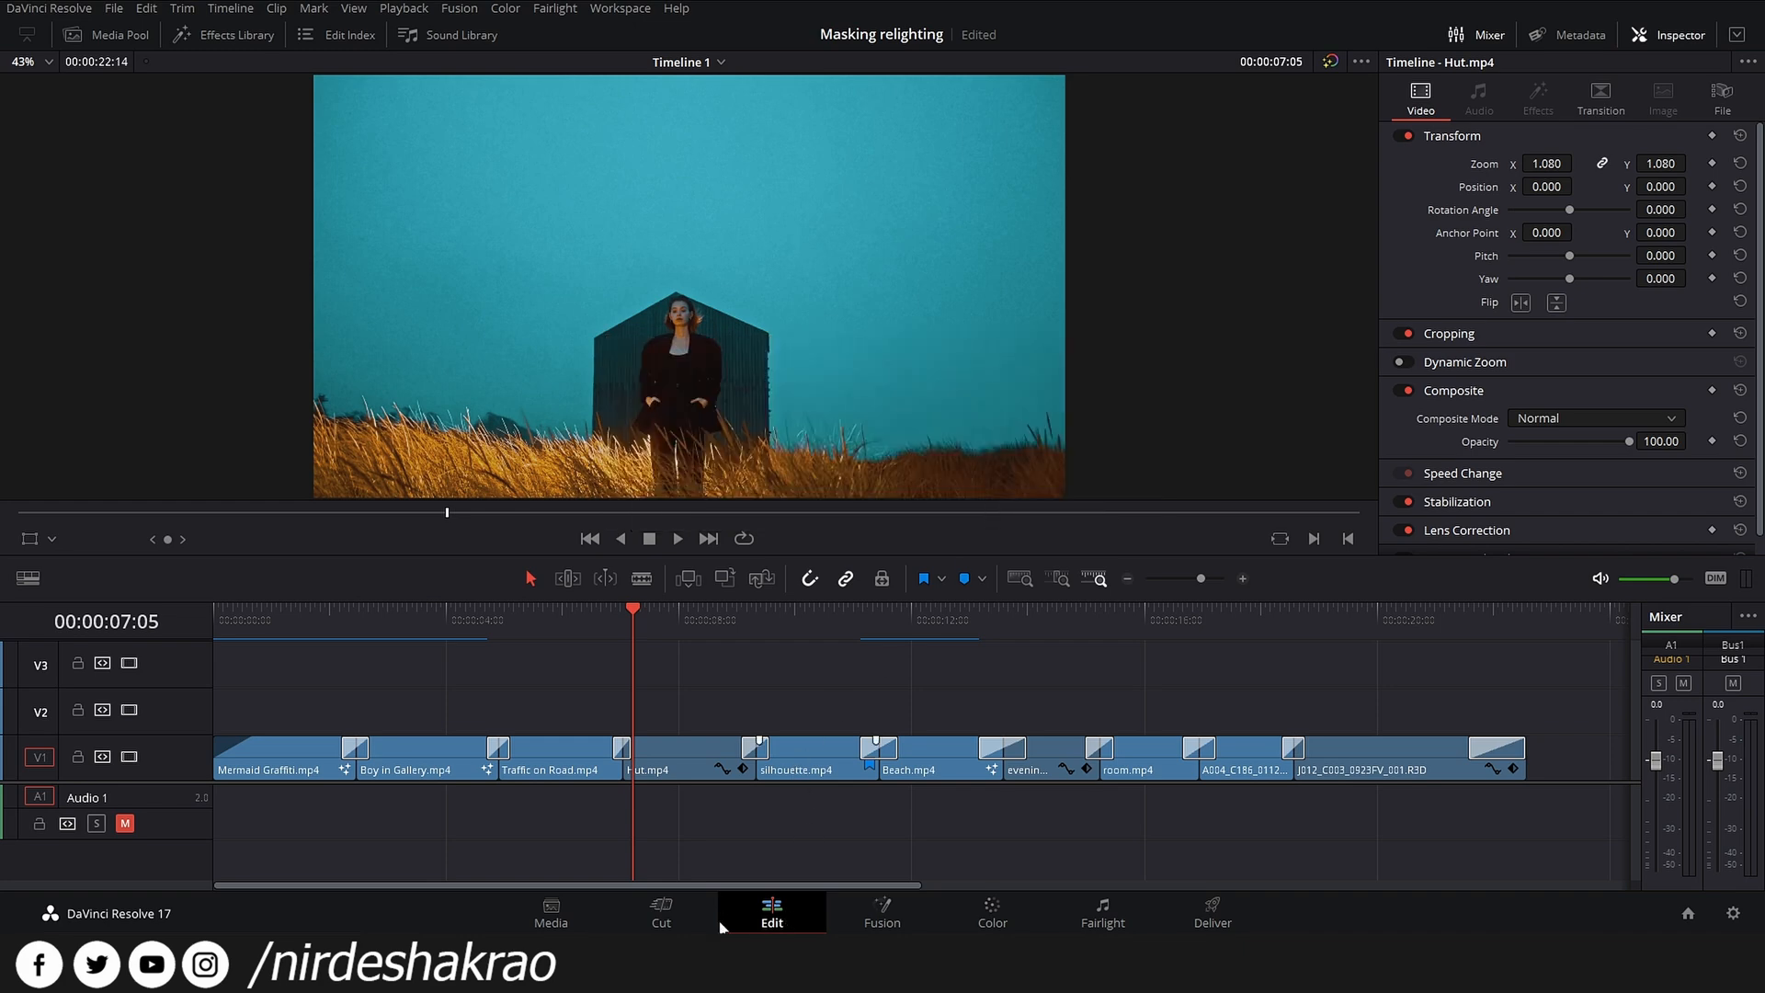
# - Open Quick Export from the Cut page to see its options, and cancel it
pyautogui.click(663, 918)
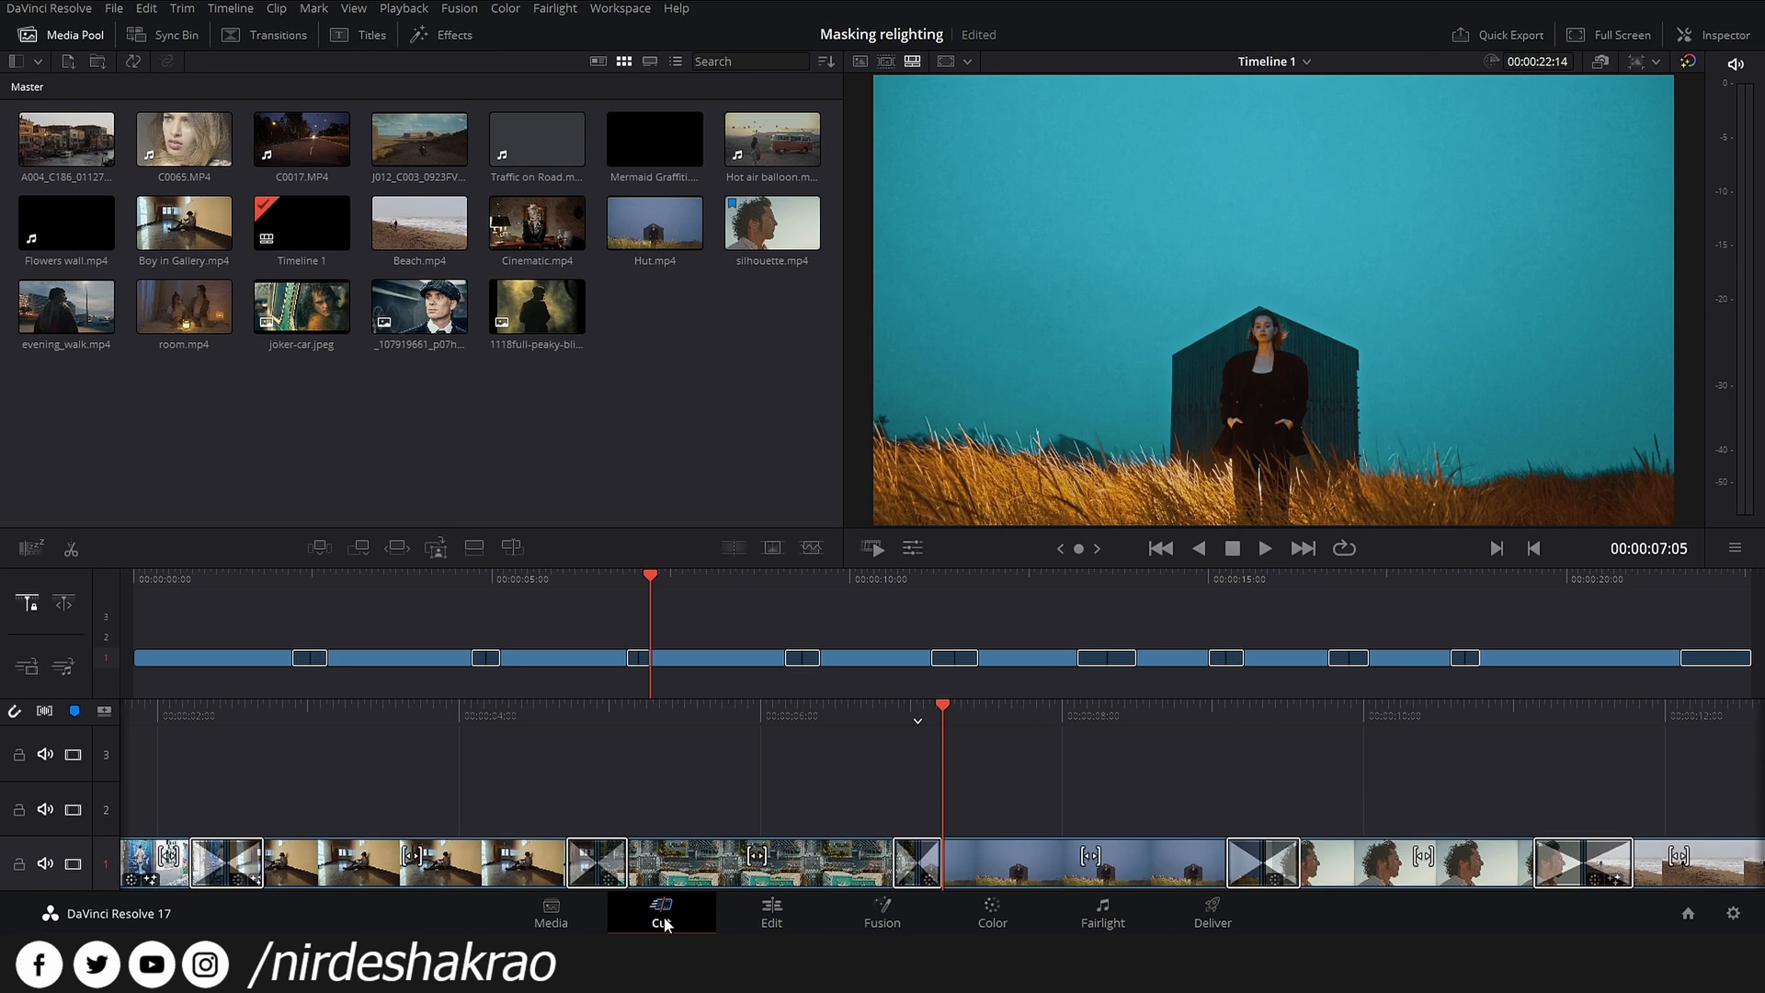
pyautogui.click(121, 9)
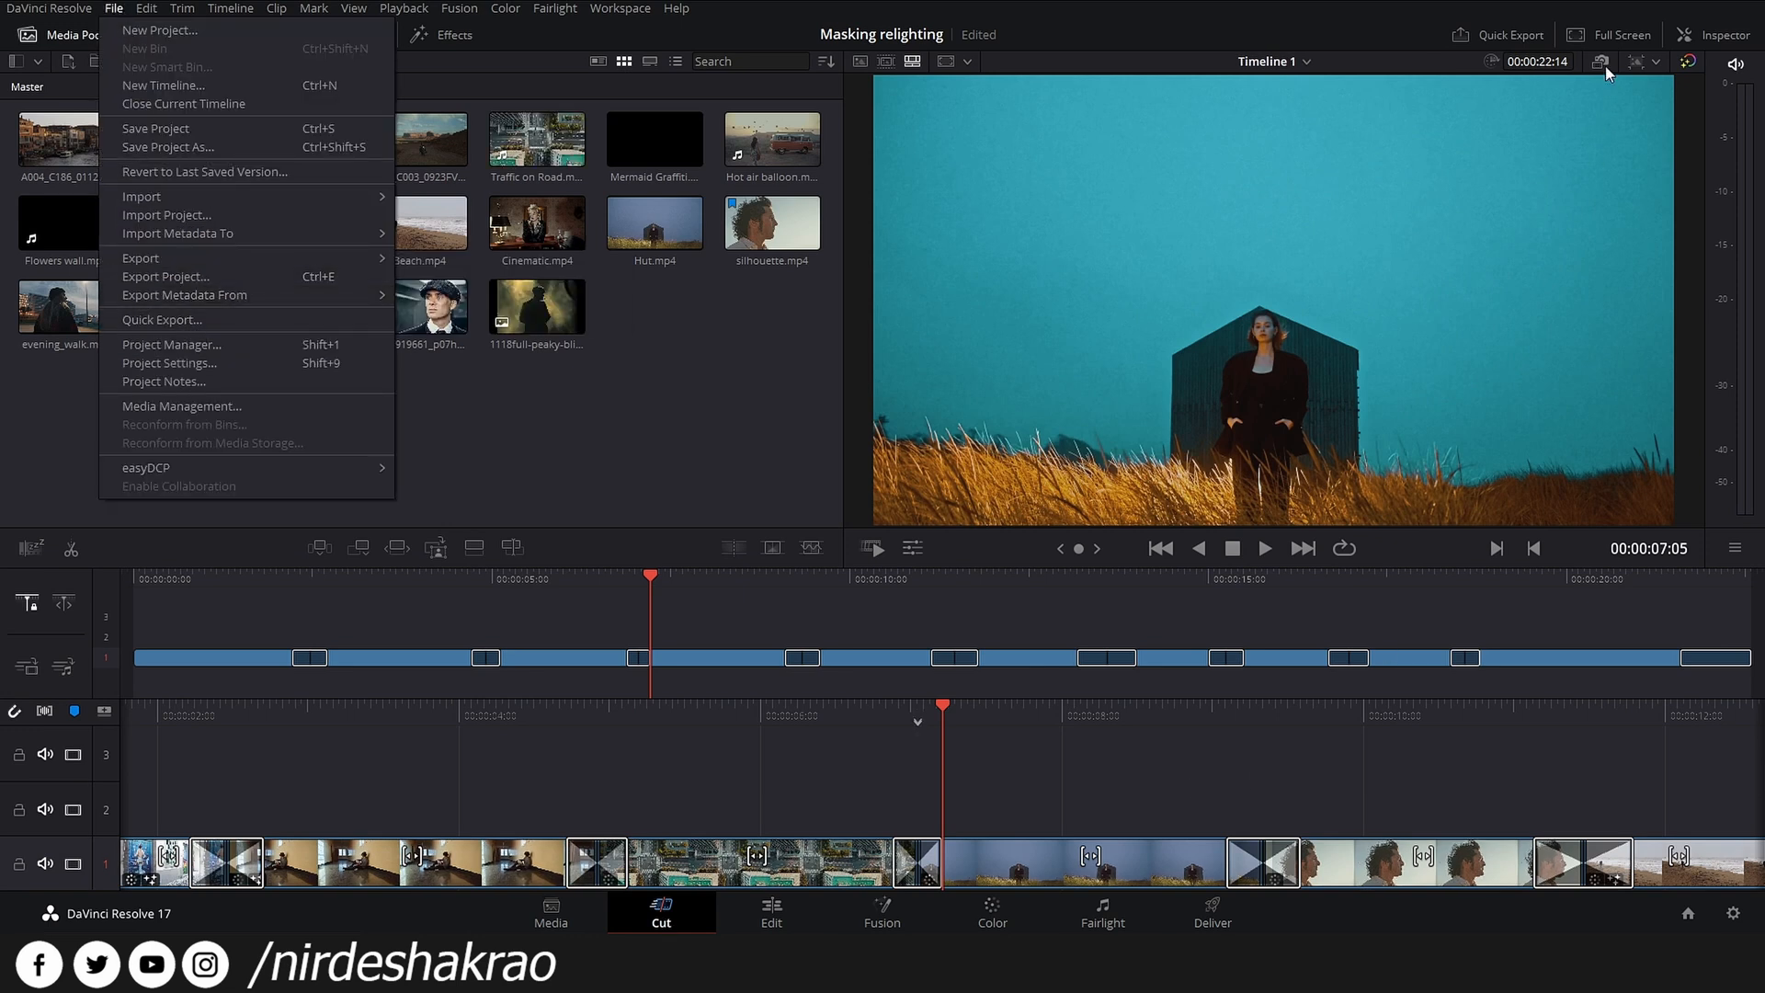
pyautogui.click(1586, 40)
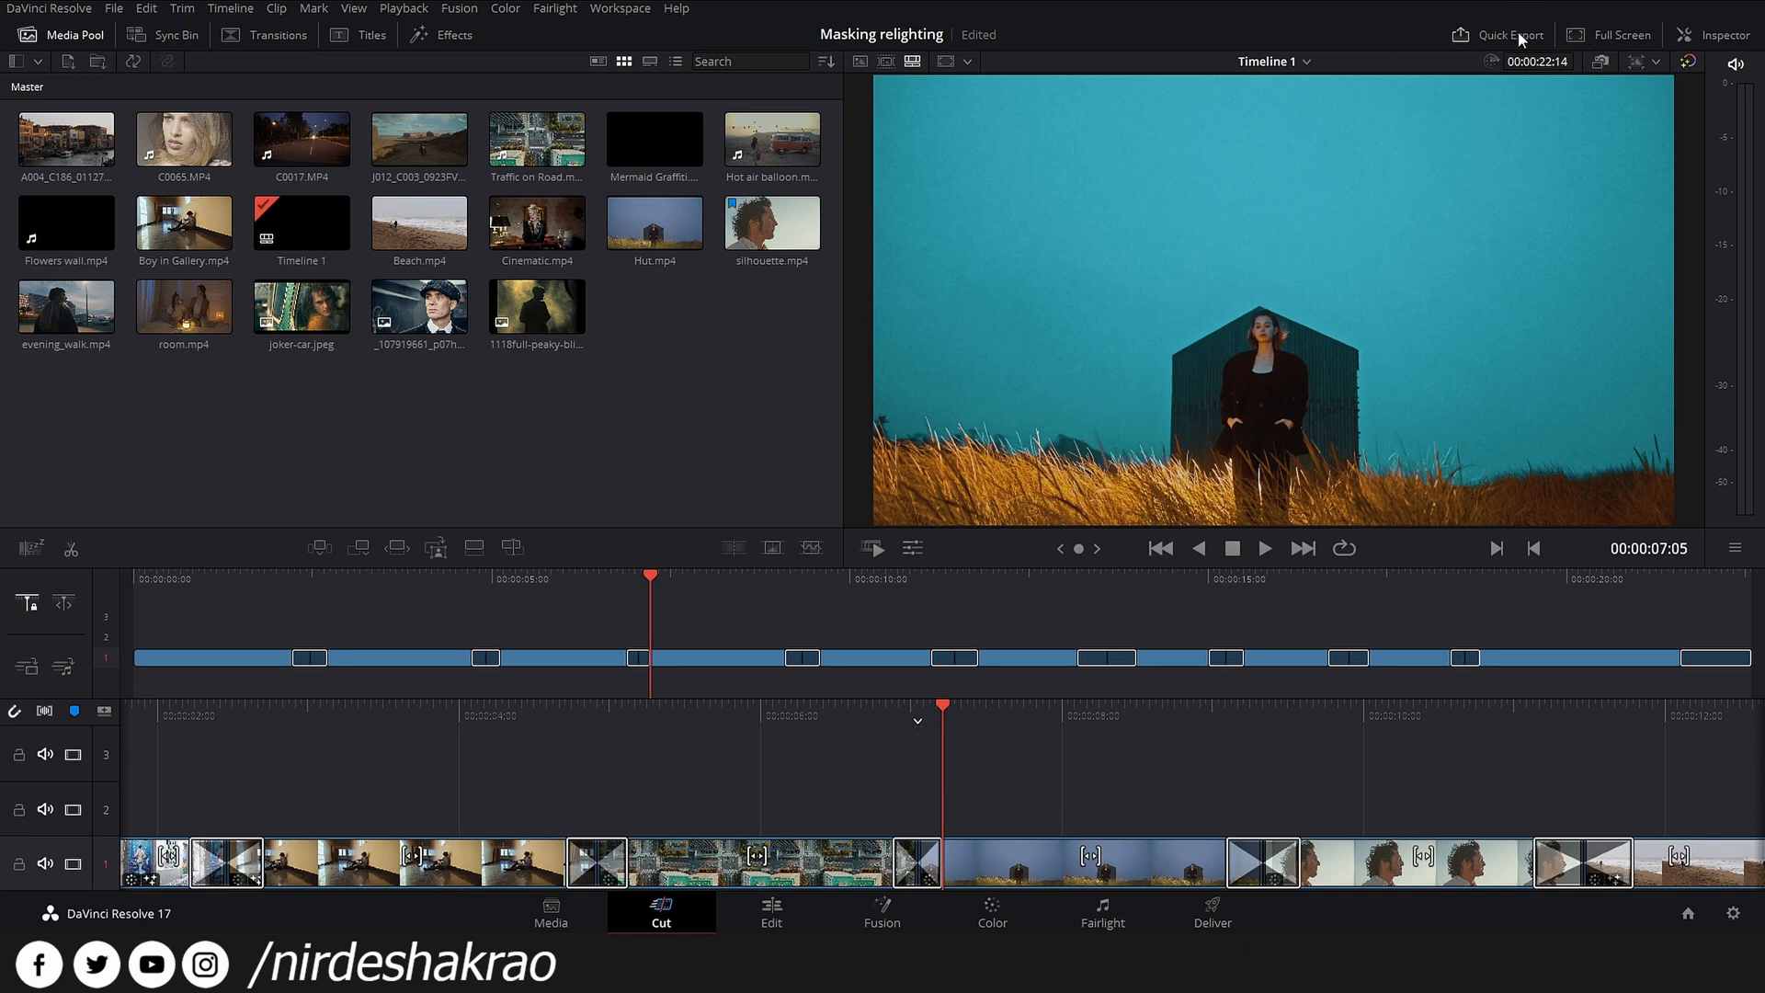
pyautogui.click(1469, 37)
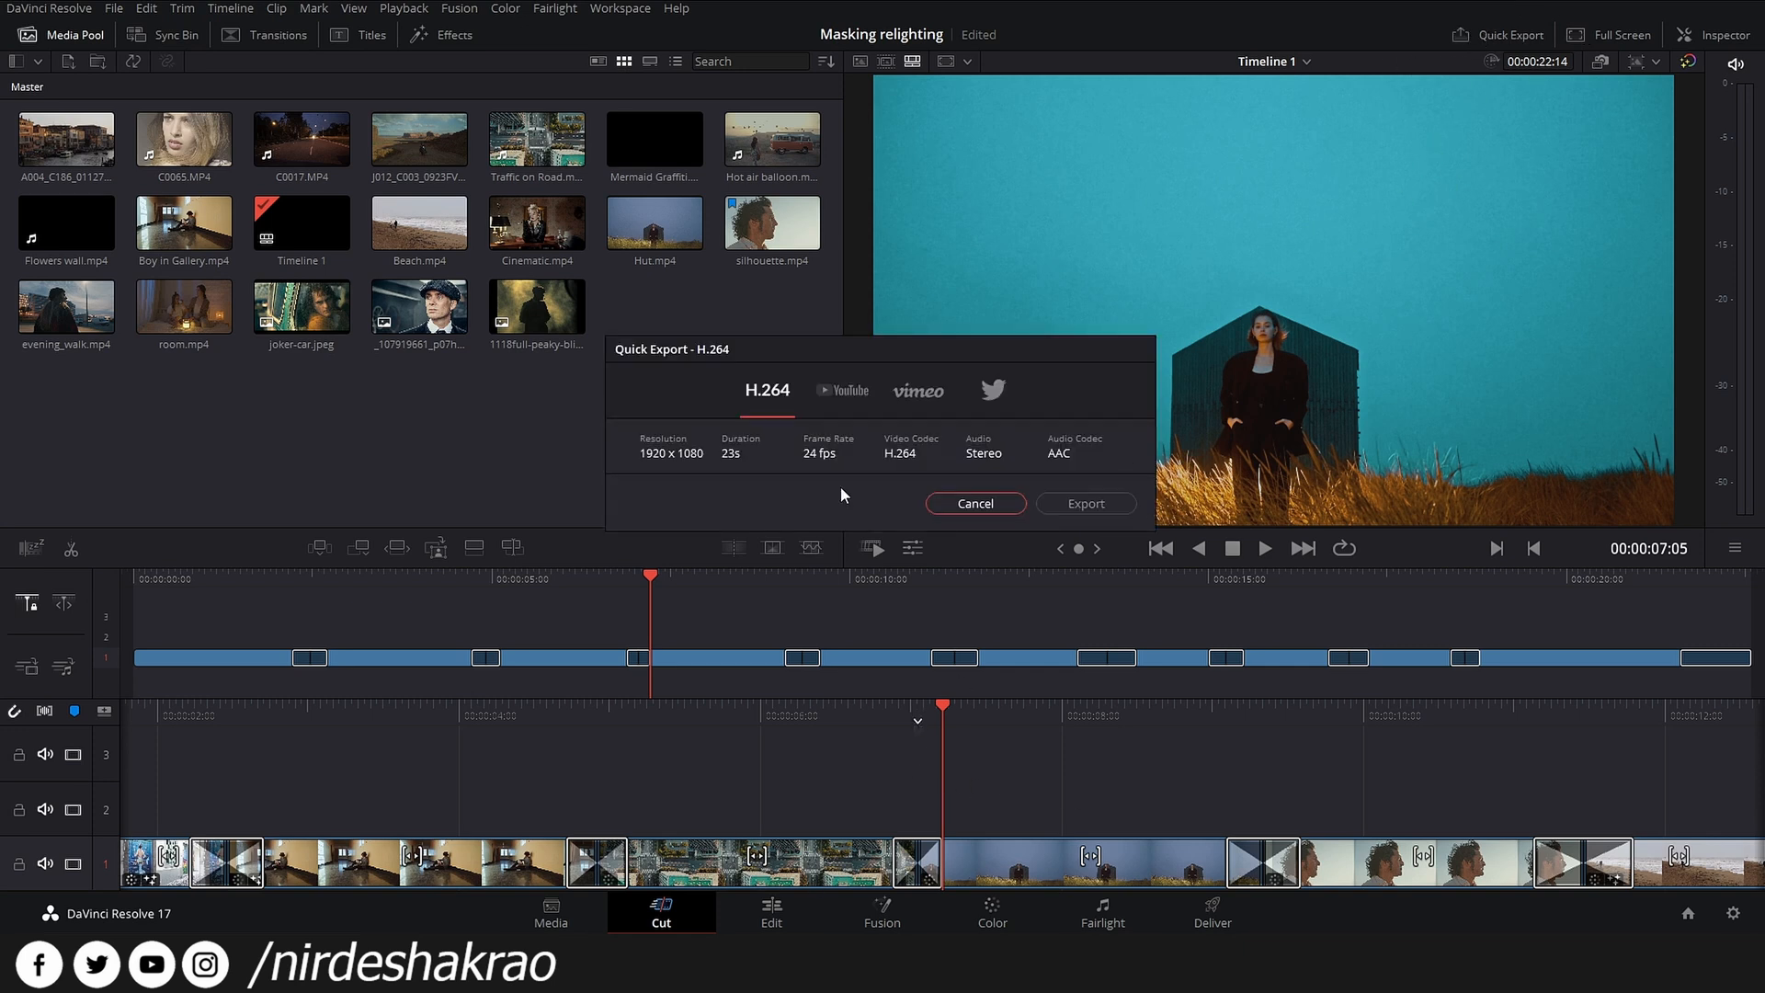
pyautogui.click(1000, 504)
# - Switch to the Color page and check that Quick Export can be reached from there
pyautogui.click(992, 912)
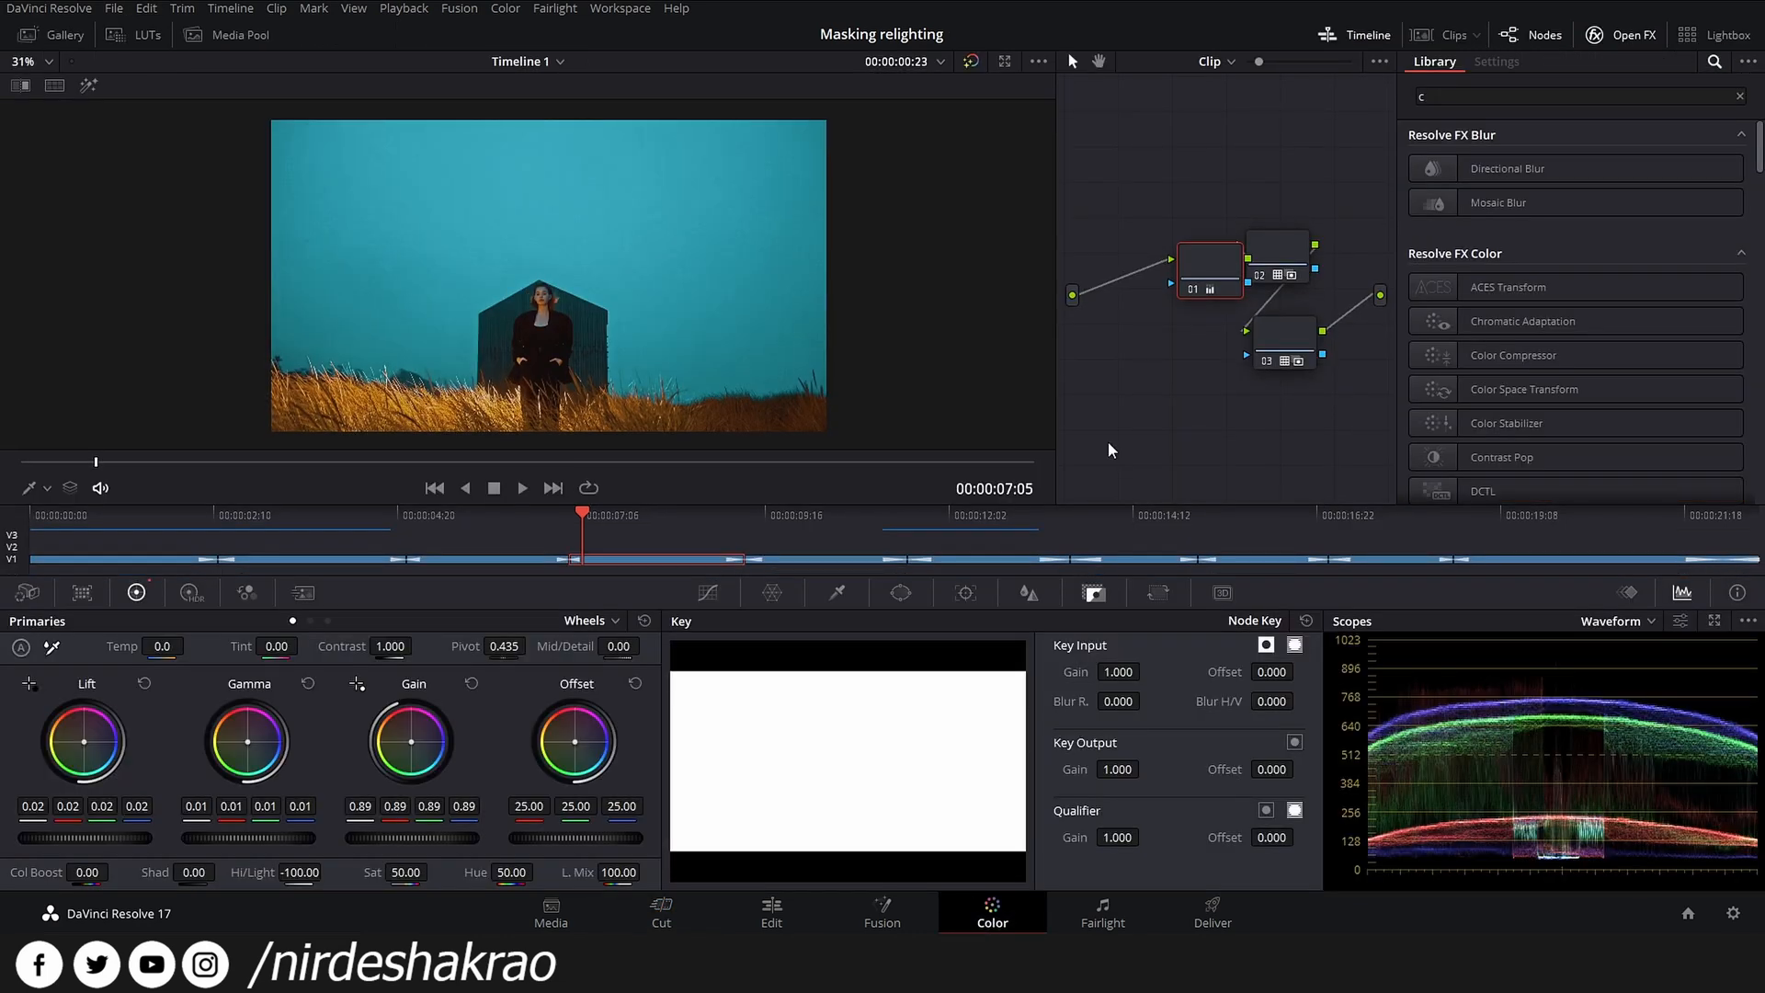
pyautogui.click(115, 8)
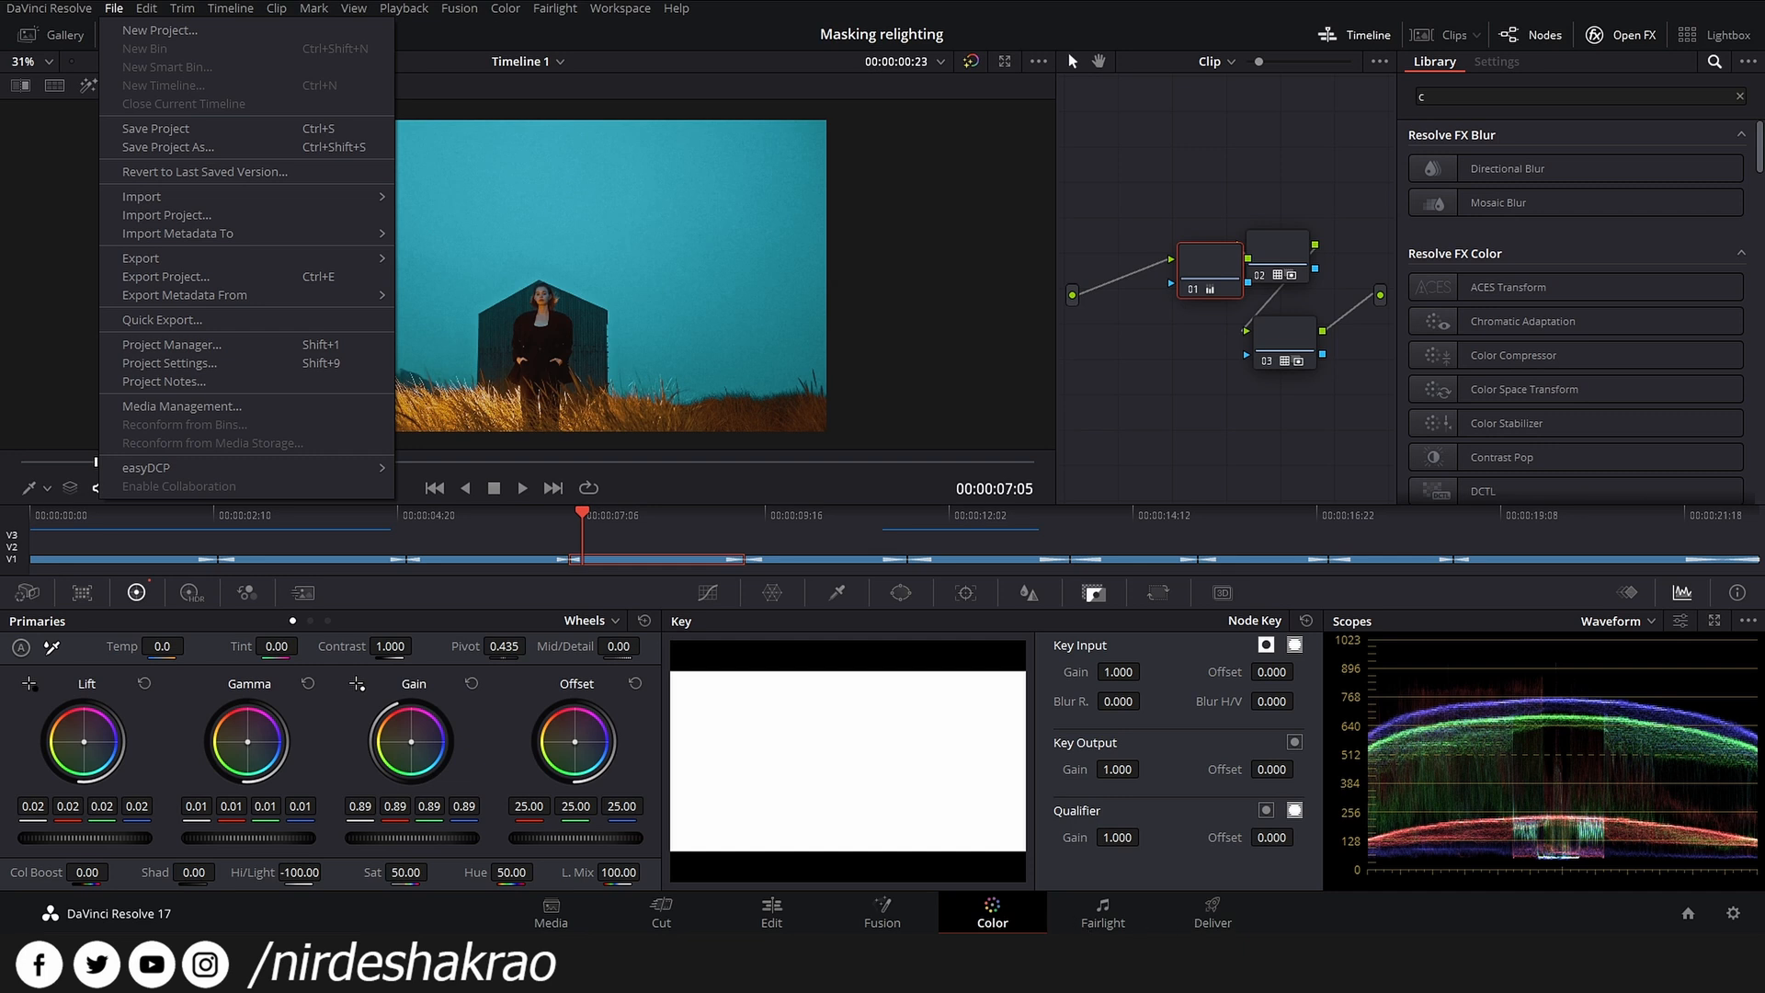
pyautogui.press('Escape')
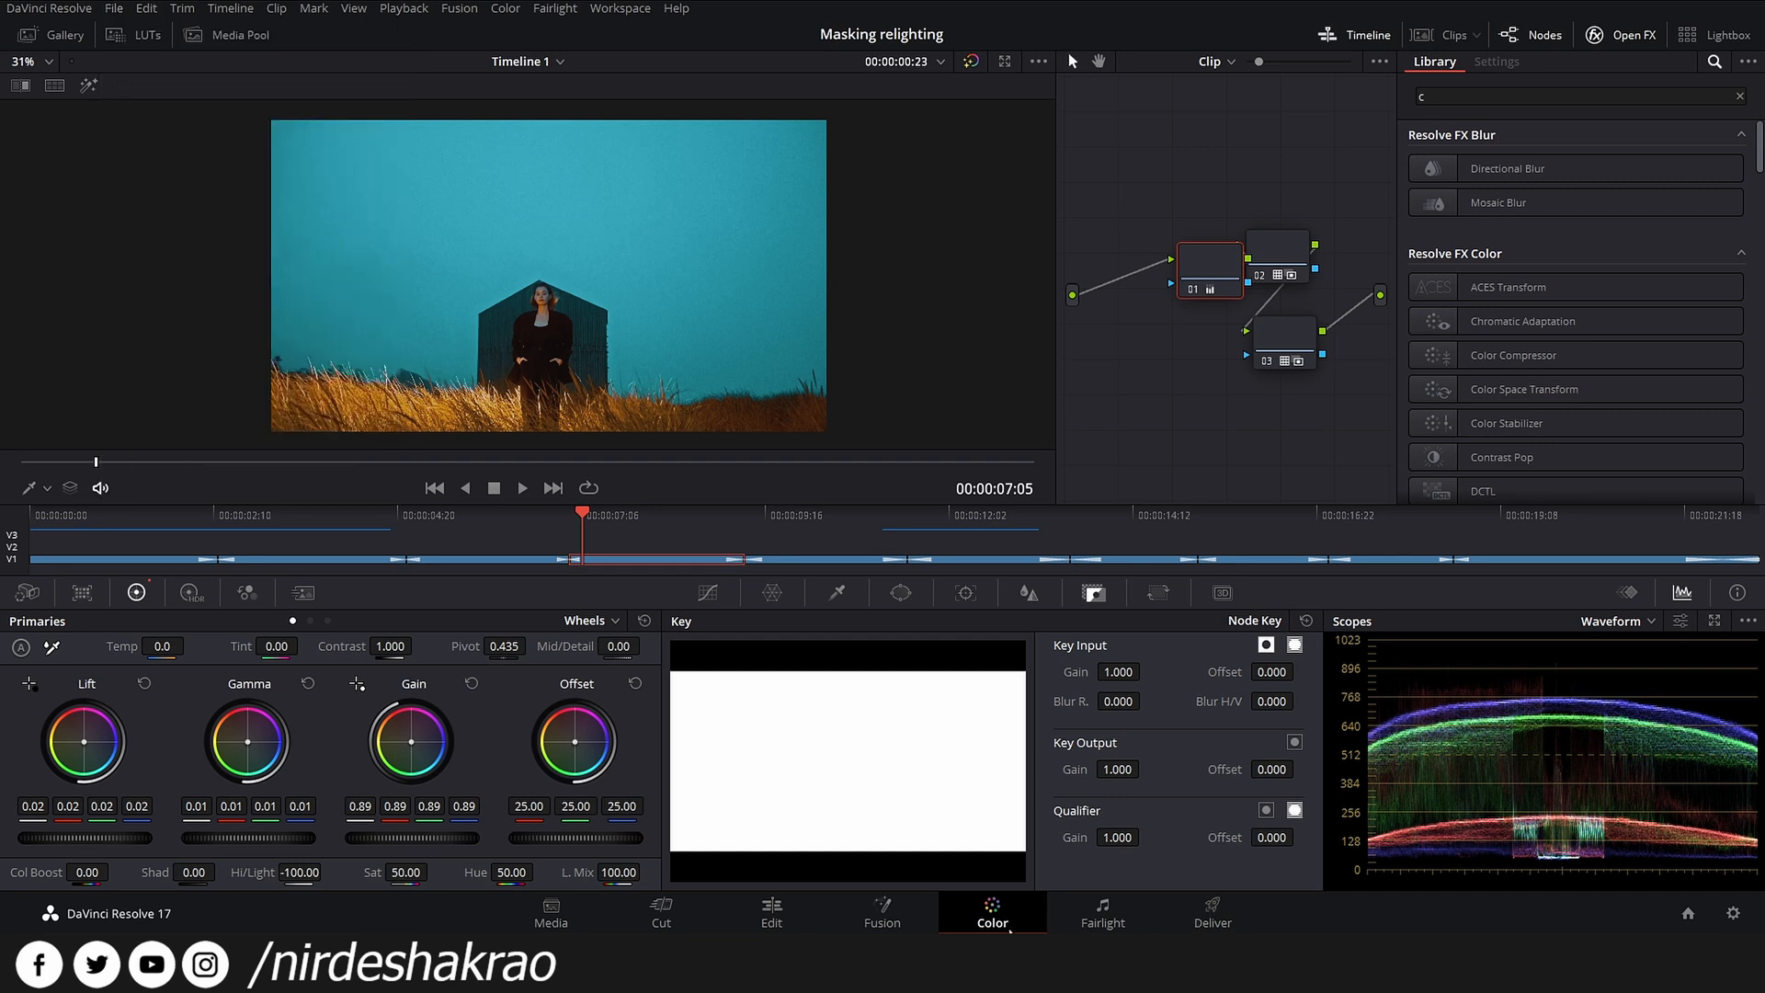
# - Open the Deliver page and look through the render presets from Custom to Audio Only
pyautogui.click(1216, 913)
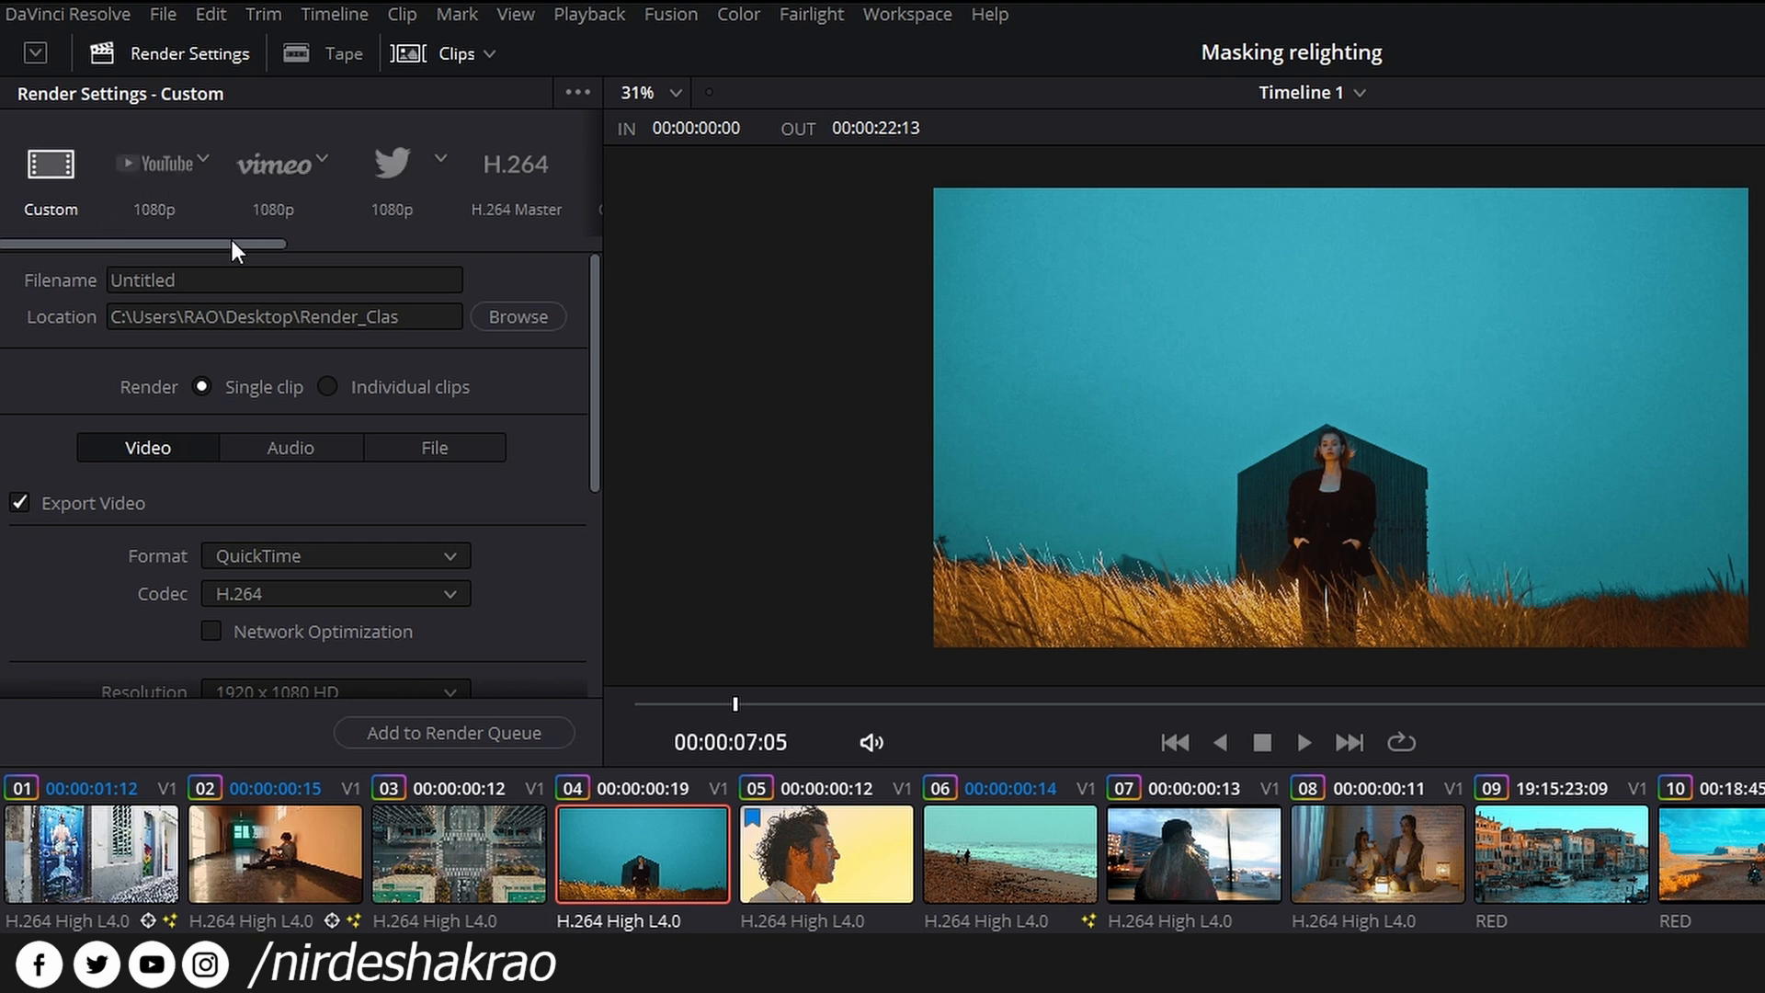
pyautogui.moveTo(232, 240); pyautogui.dragTo(491, 248)
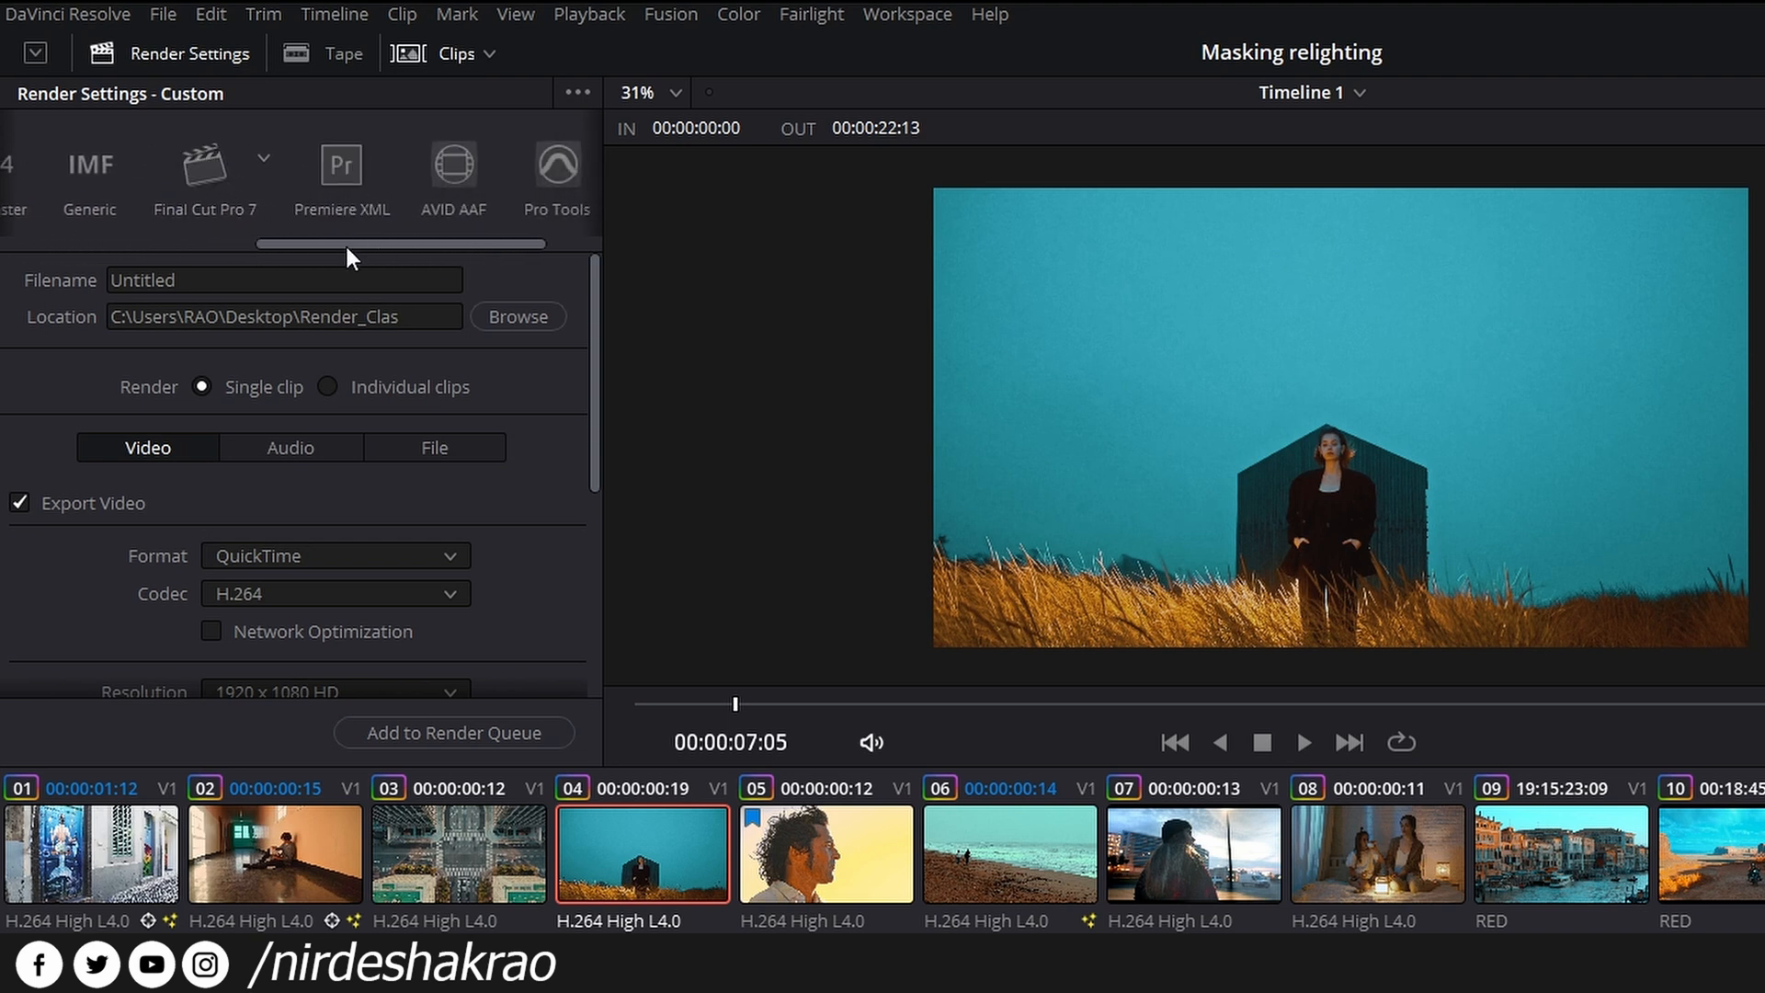
pyautogui.moveTo(394, 245); pyautogui.dragTo(501, 245)
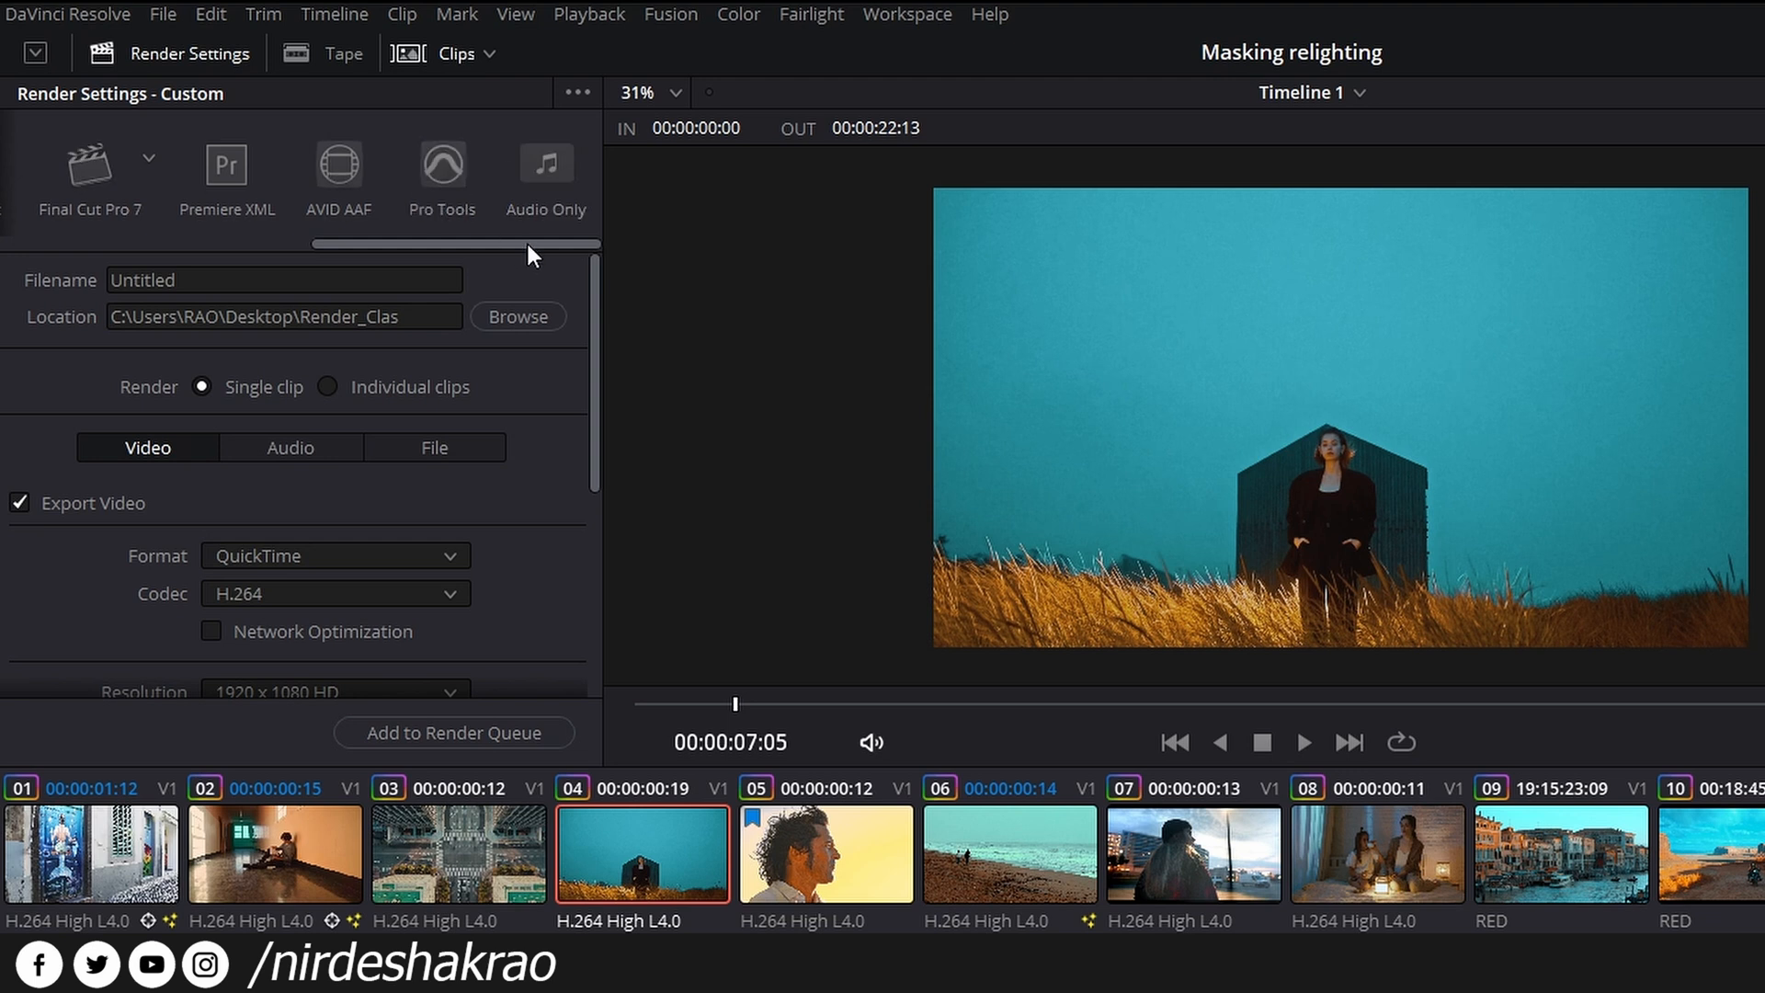
pyautogui.moveTo(528, 245); pyautogui.dragTo(159, 258)
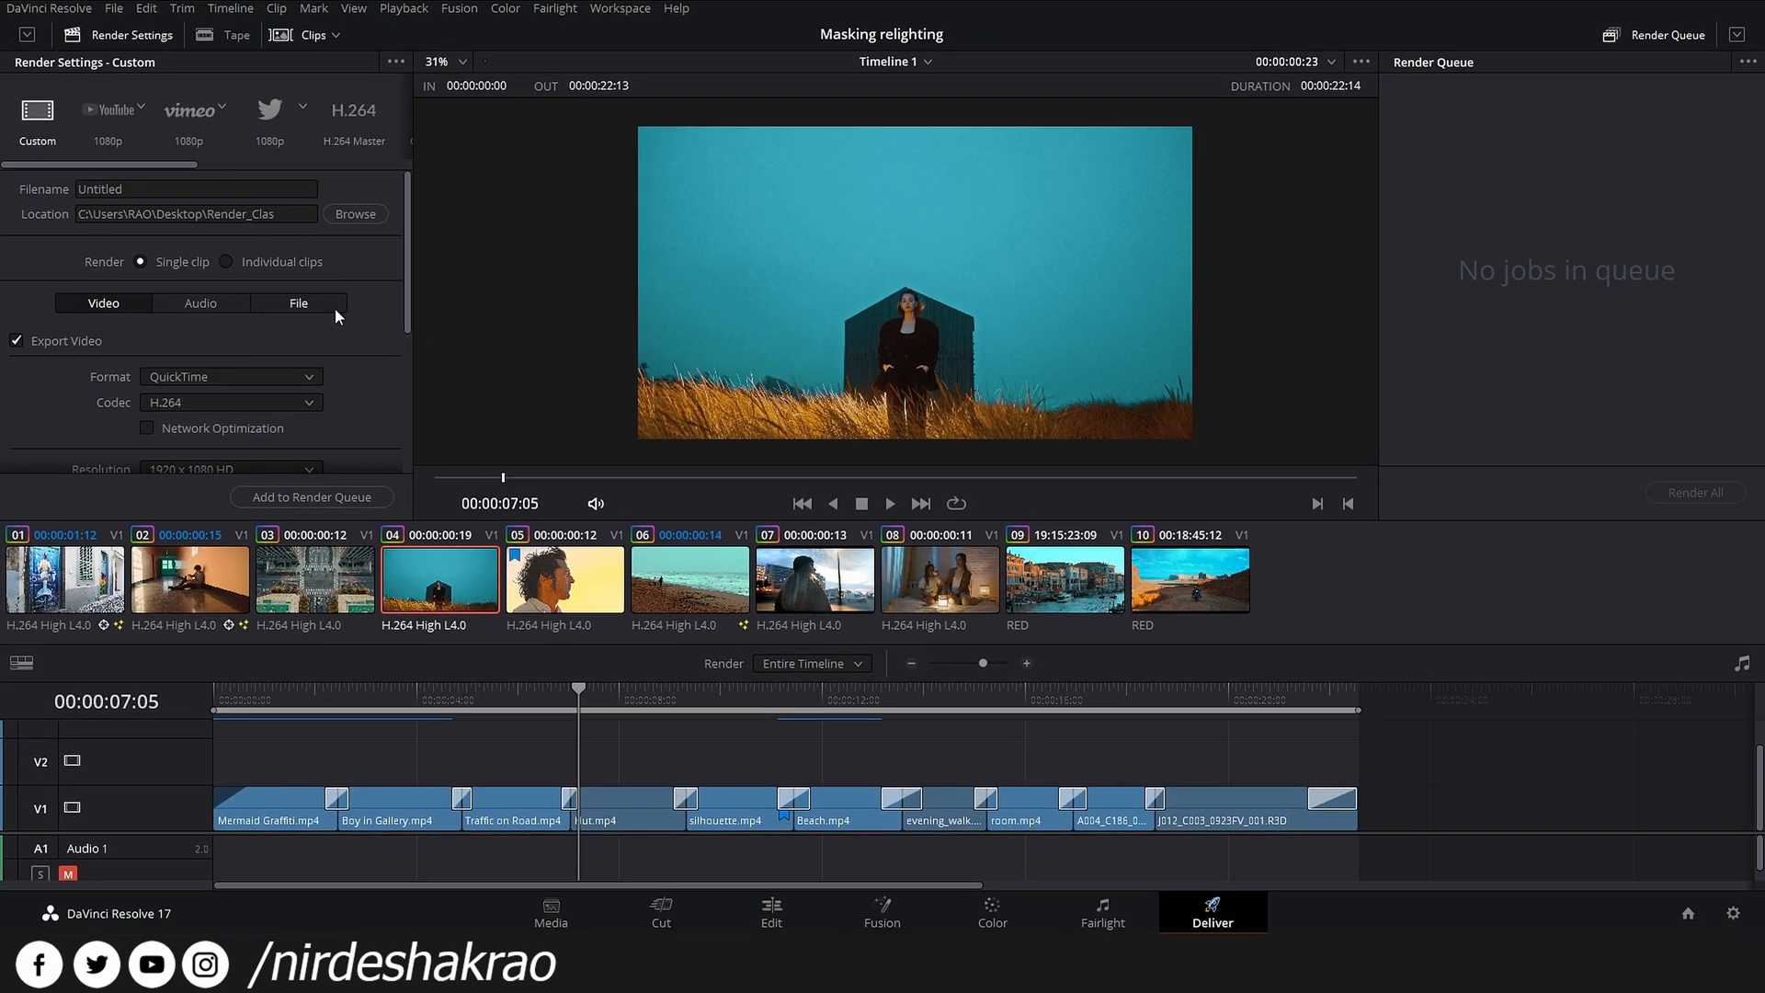
# - Expand the render settings to full height and set the render filename to Render_01
pyautogui.click(28, 37)
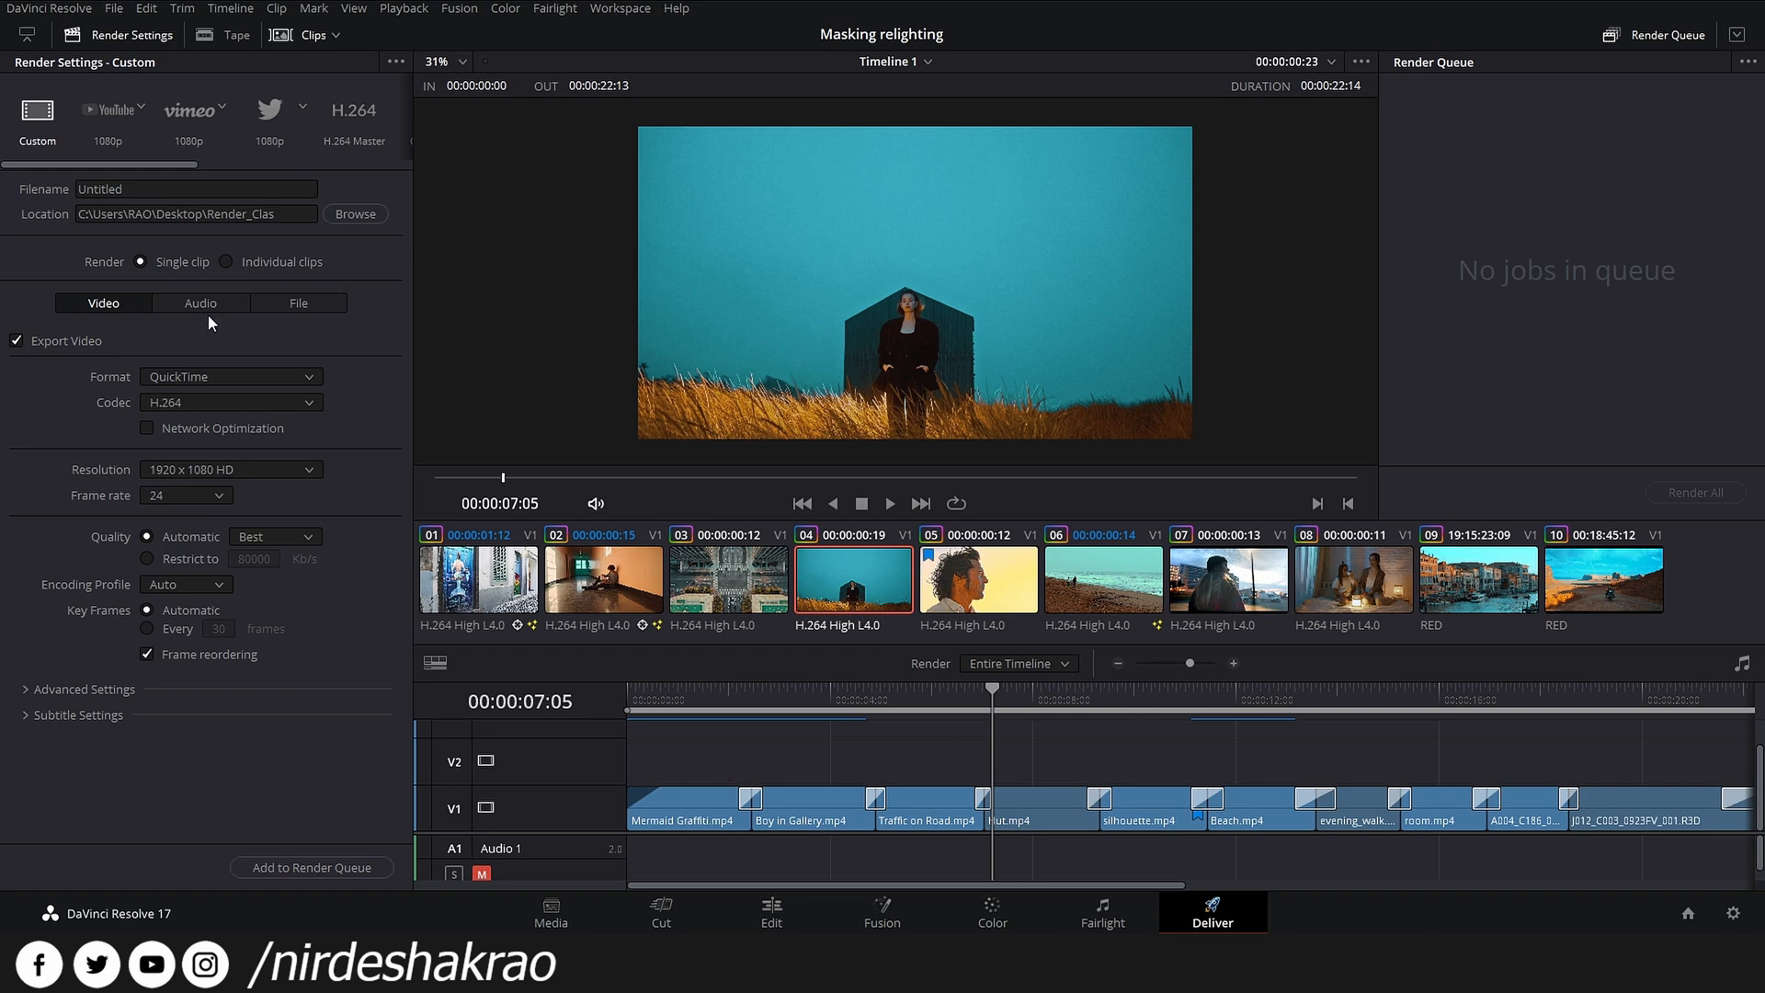
pyautogui.moveTo(137, 189); pyautogui.dragTo(76, 189)
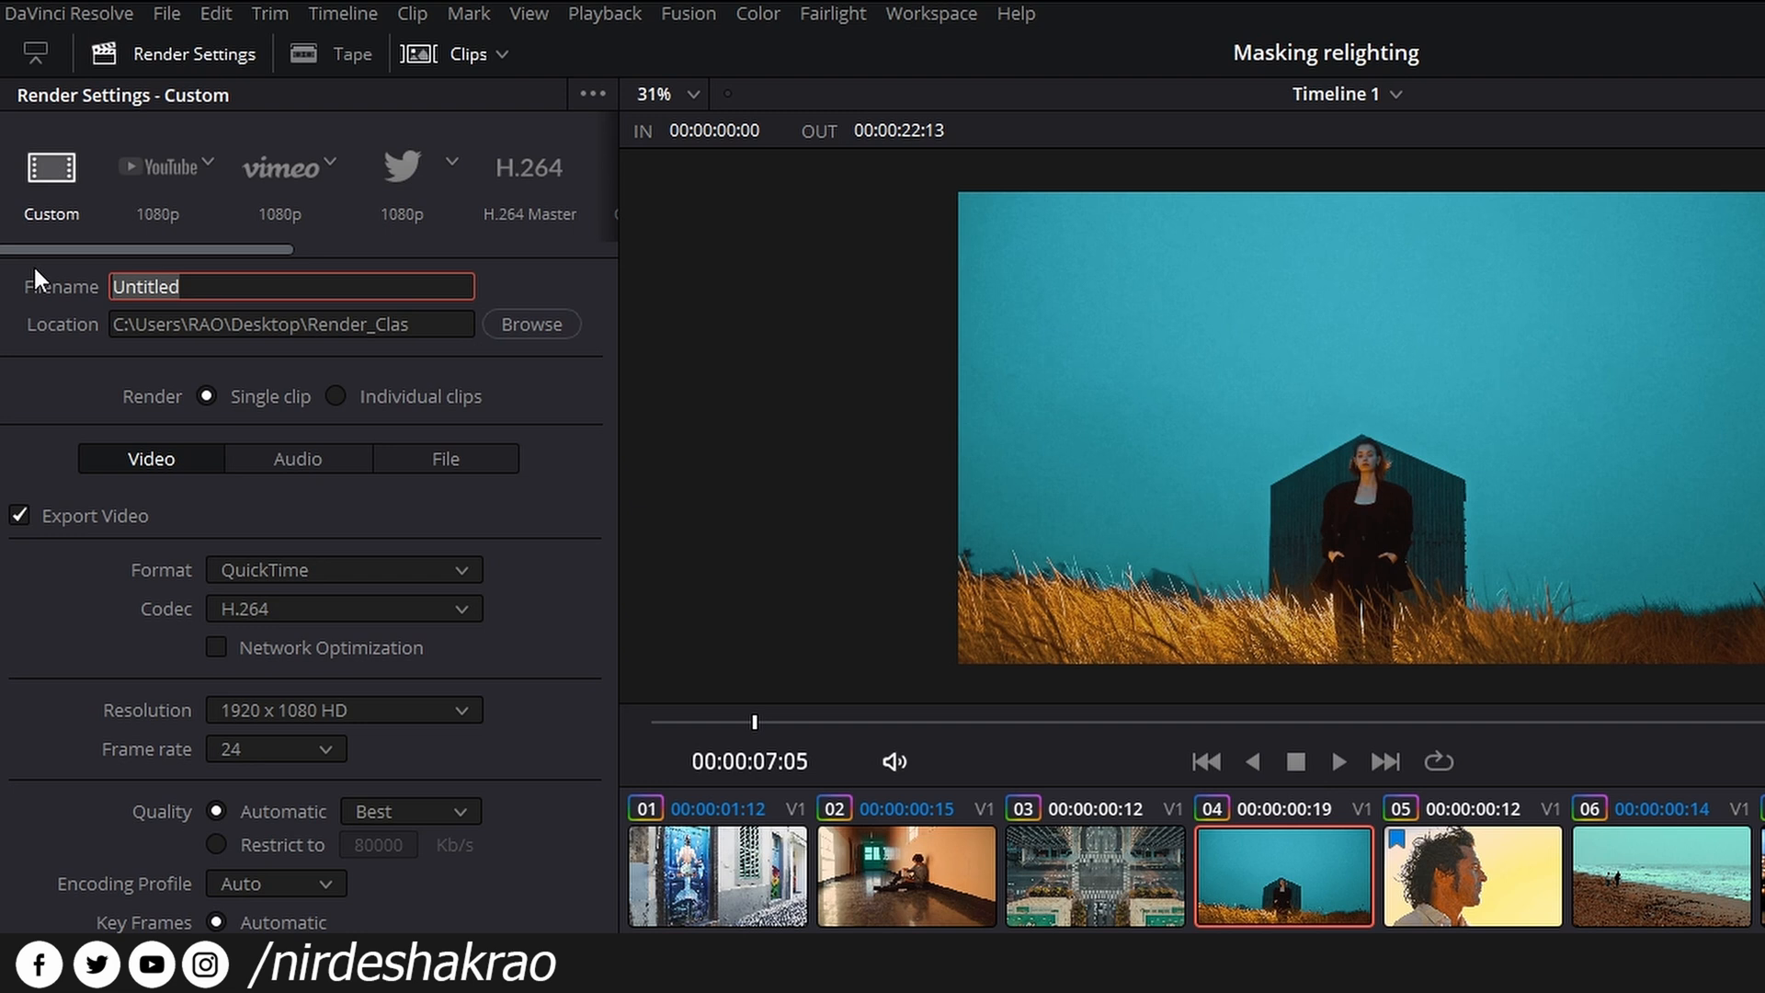
pyautogui.write('R')
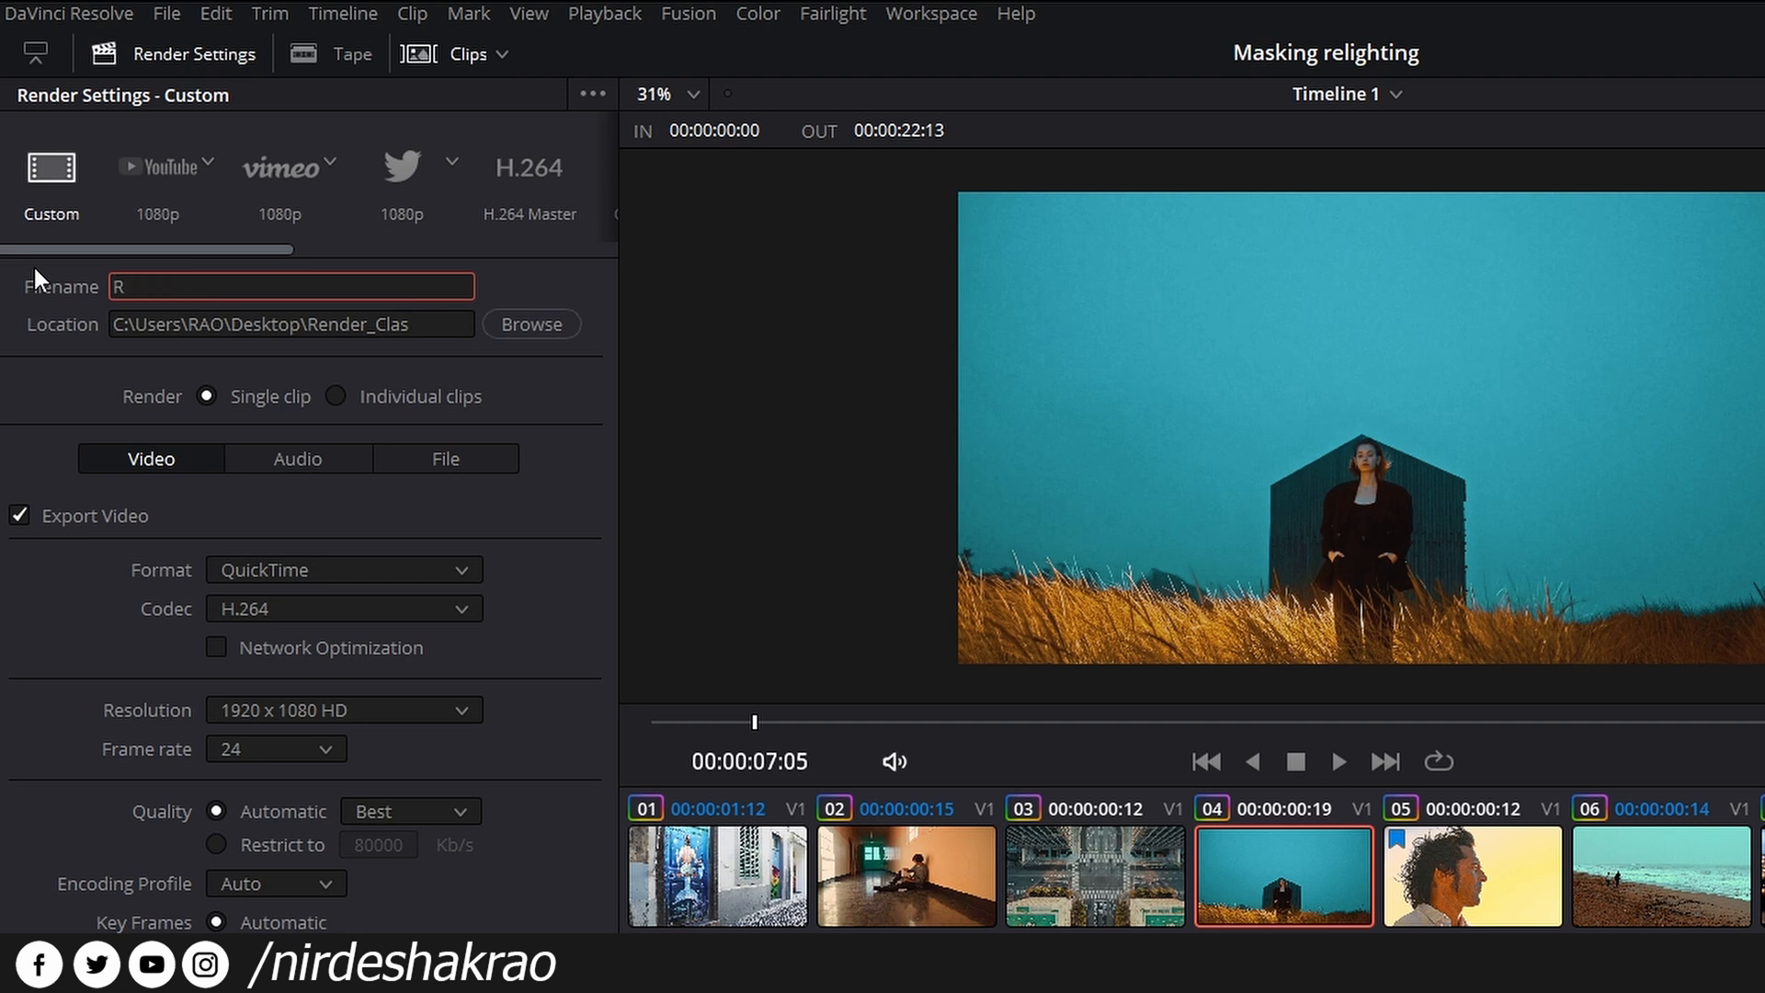
pyautogui.write('ender_01')
# - Highlight the render location path to examine the output folder
pyautogui.click(137, 326)
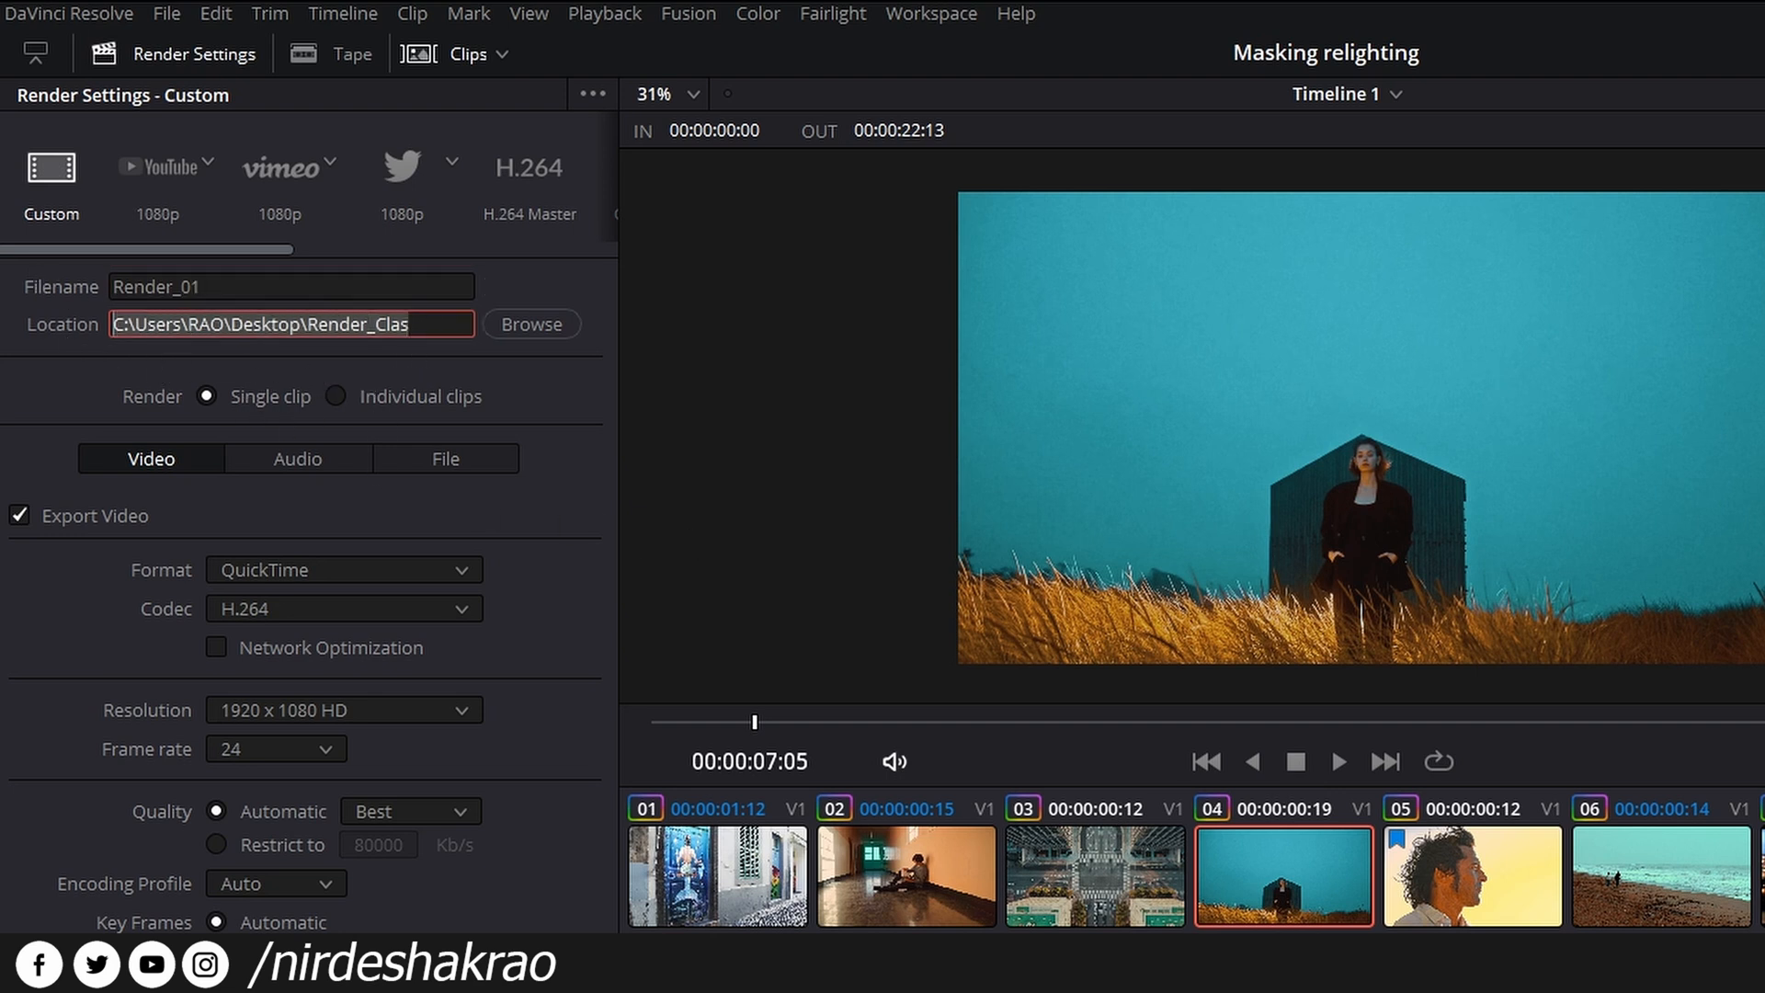
pyautogui.click(439, 327)
pyautogui.moveTo(439, 327); pyautogui.dragTo(113, 325)
pyautogui.click(432, 327)
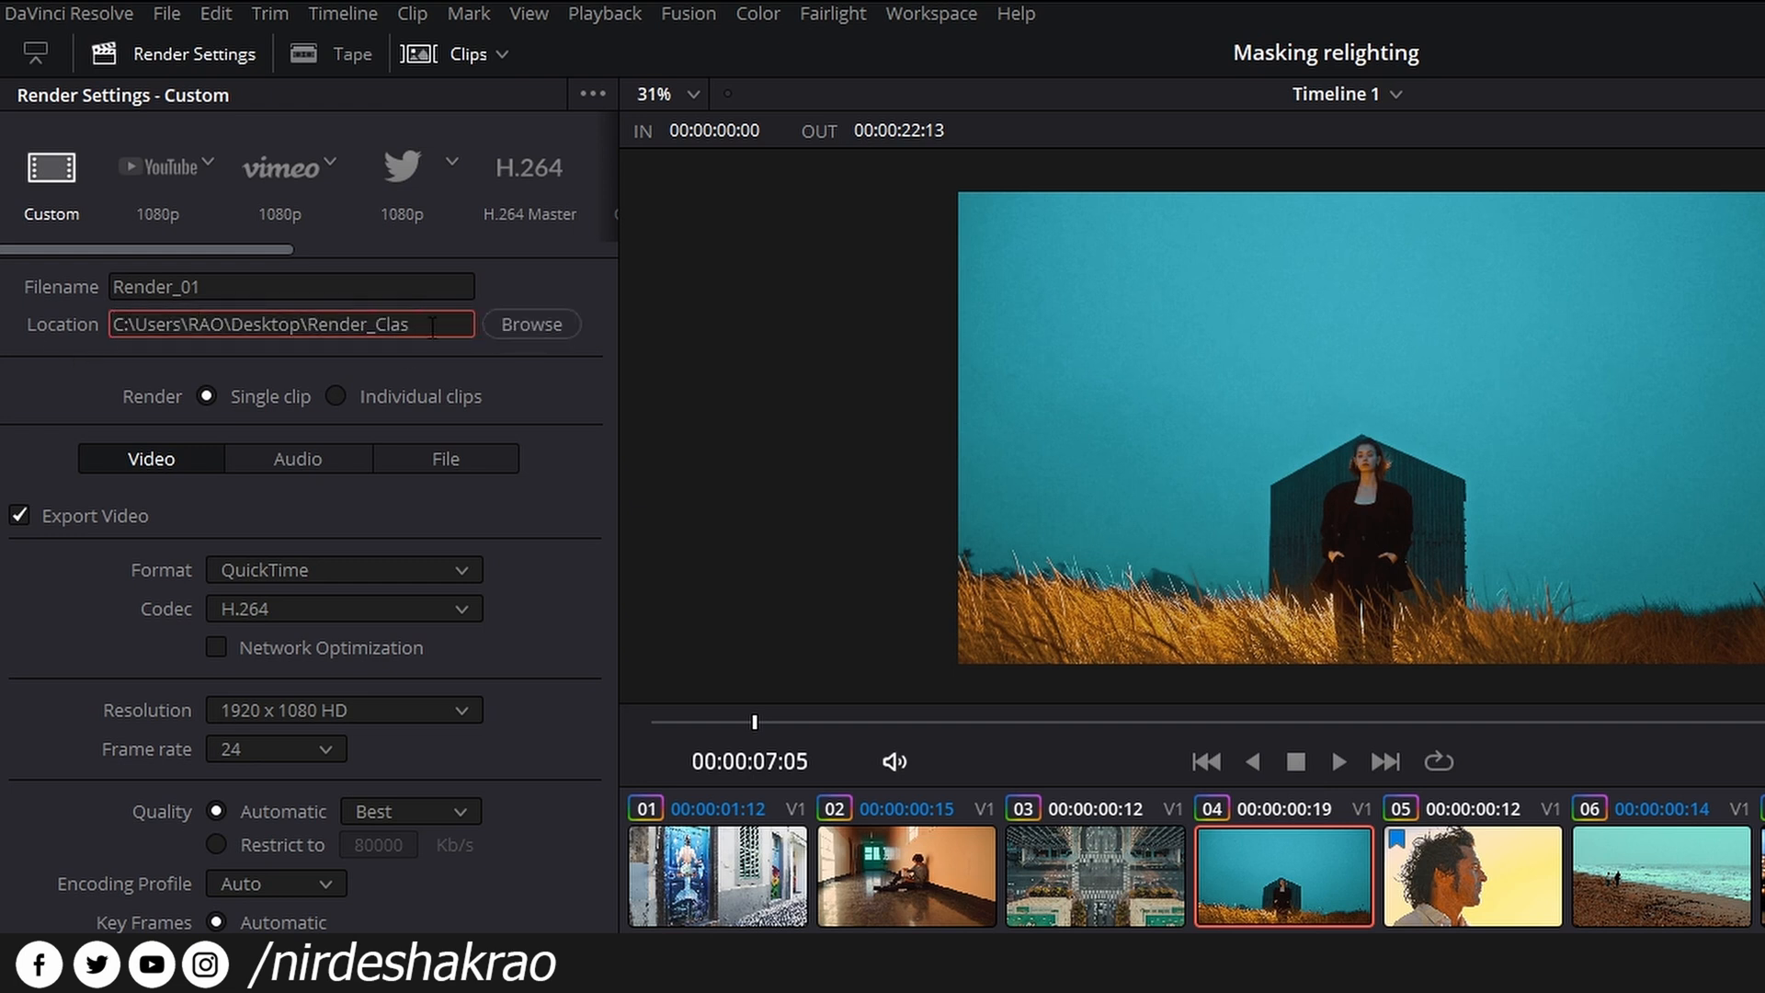
# - Confirm the Desktop's Render_Clas folder as the render location and change the filename to Render_02
pyautogui.click(538, 322)
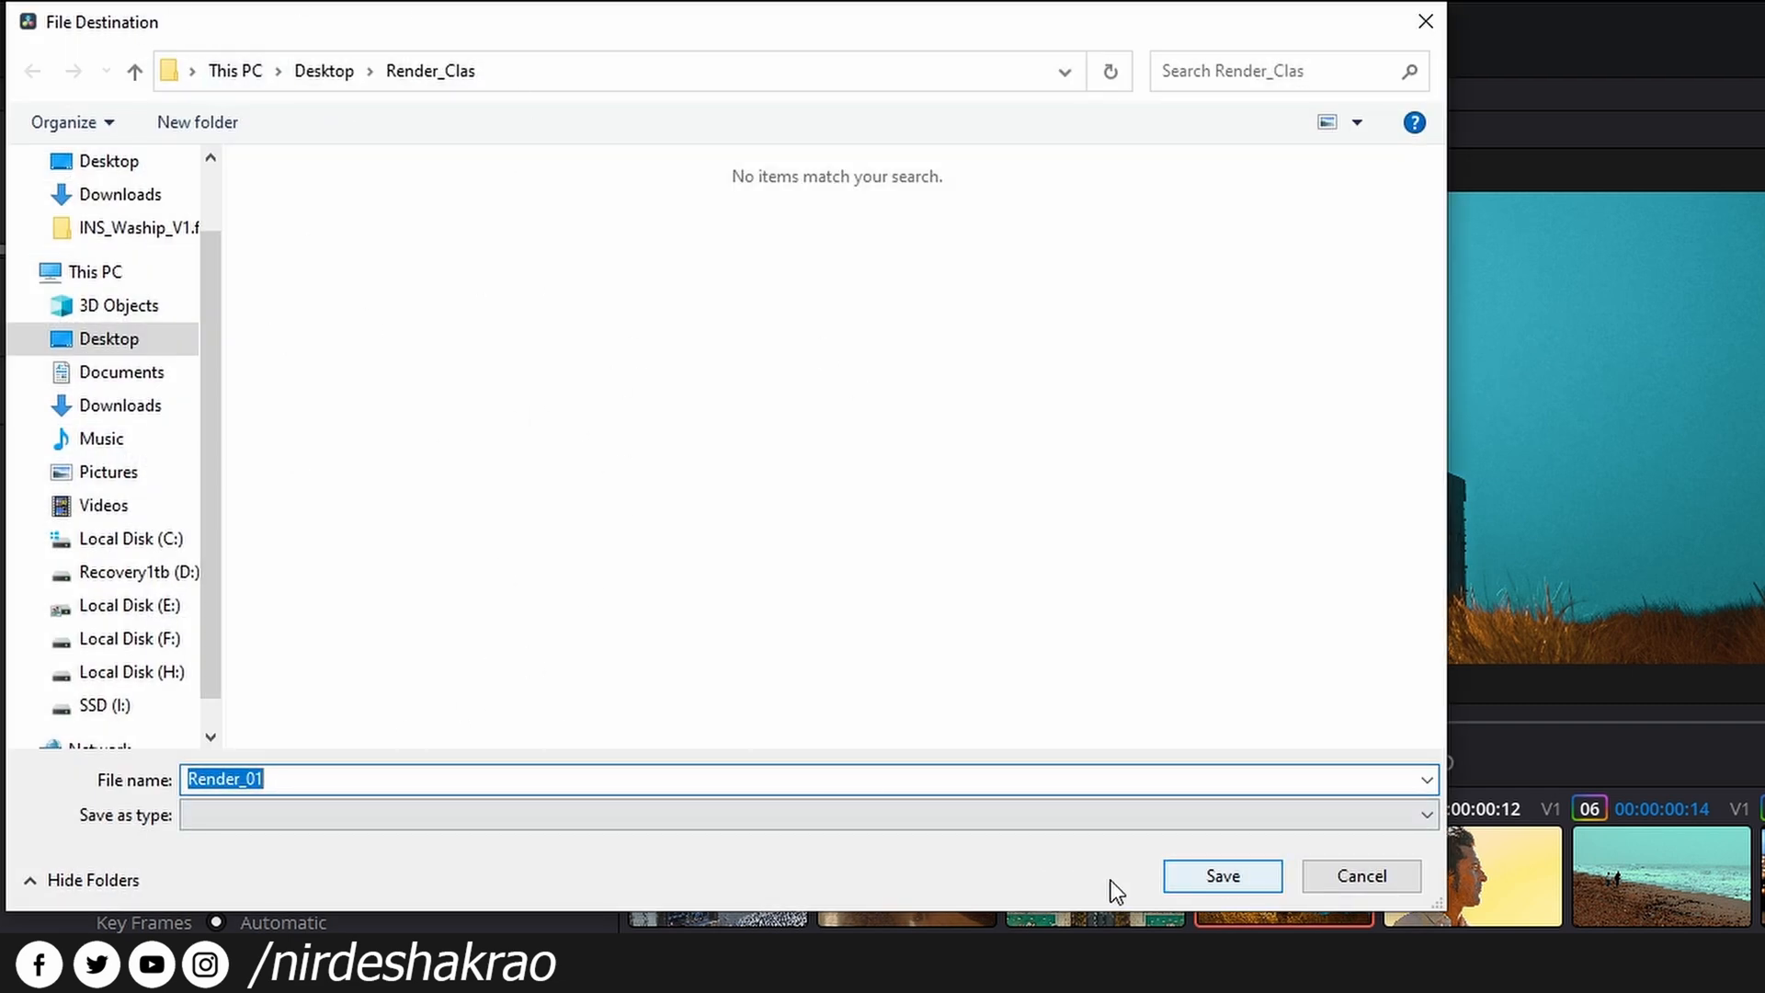
pyautogui.click(1203, 878)
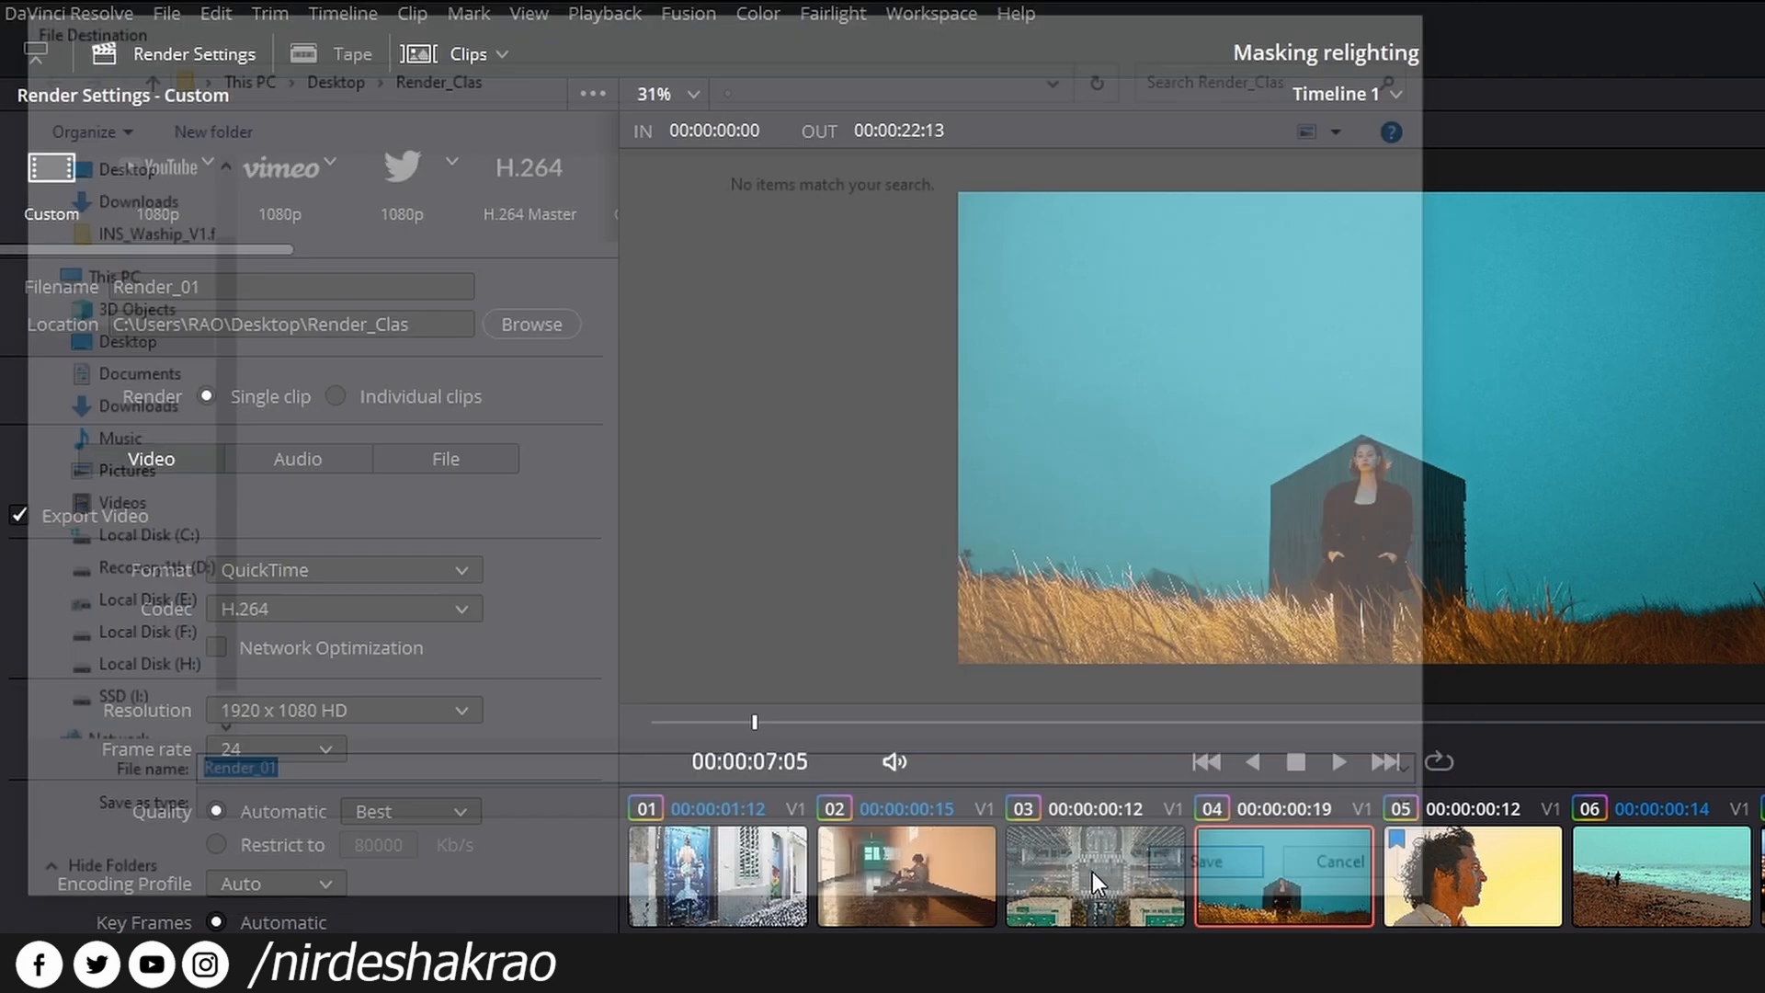
pyautogui.click(532, 325)
pyautogui.press('BackSpace')
pyautogui.write('2')
pyautogui.press('Return')
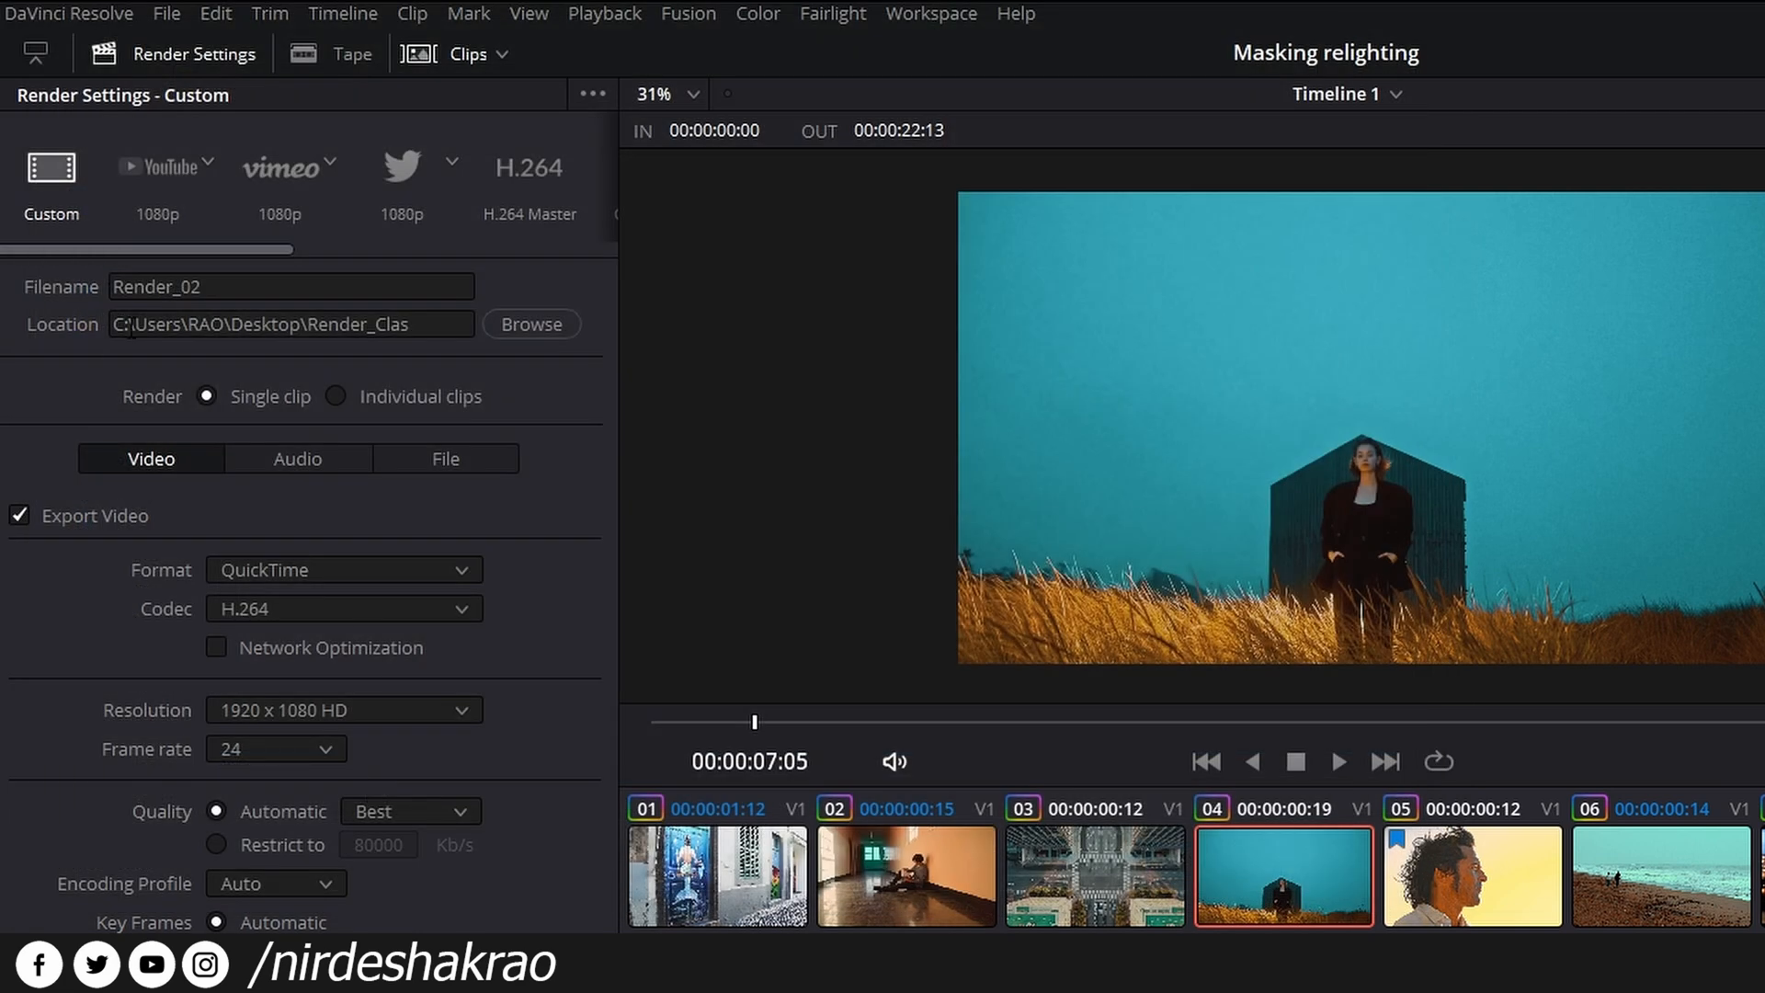
# - Set the render filename to Render_01 and save the output to the Desktop's Render_Clas folder
pyautogui.click(245, 294)
pyautogui.press('BackSpace')
pyautogui.write('1')
pyautogui.click(540, 333)
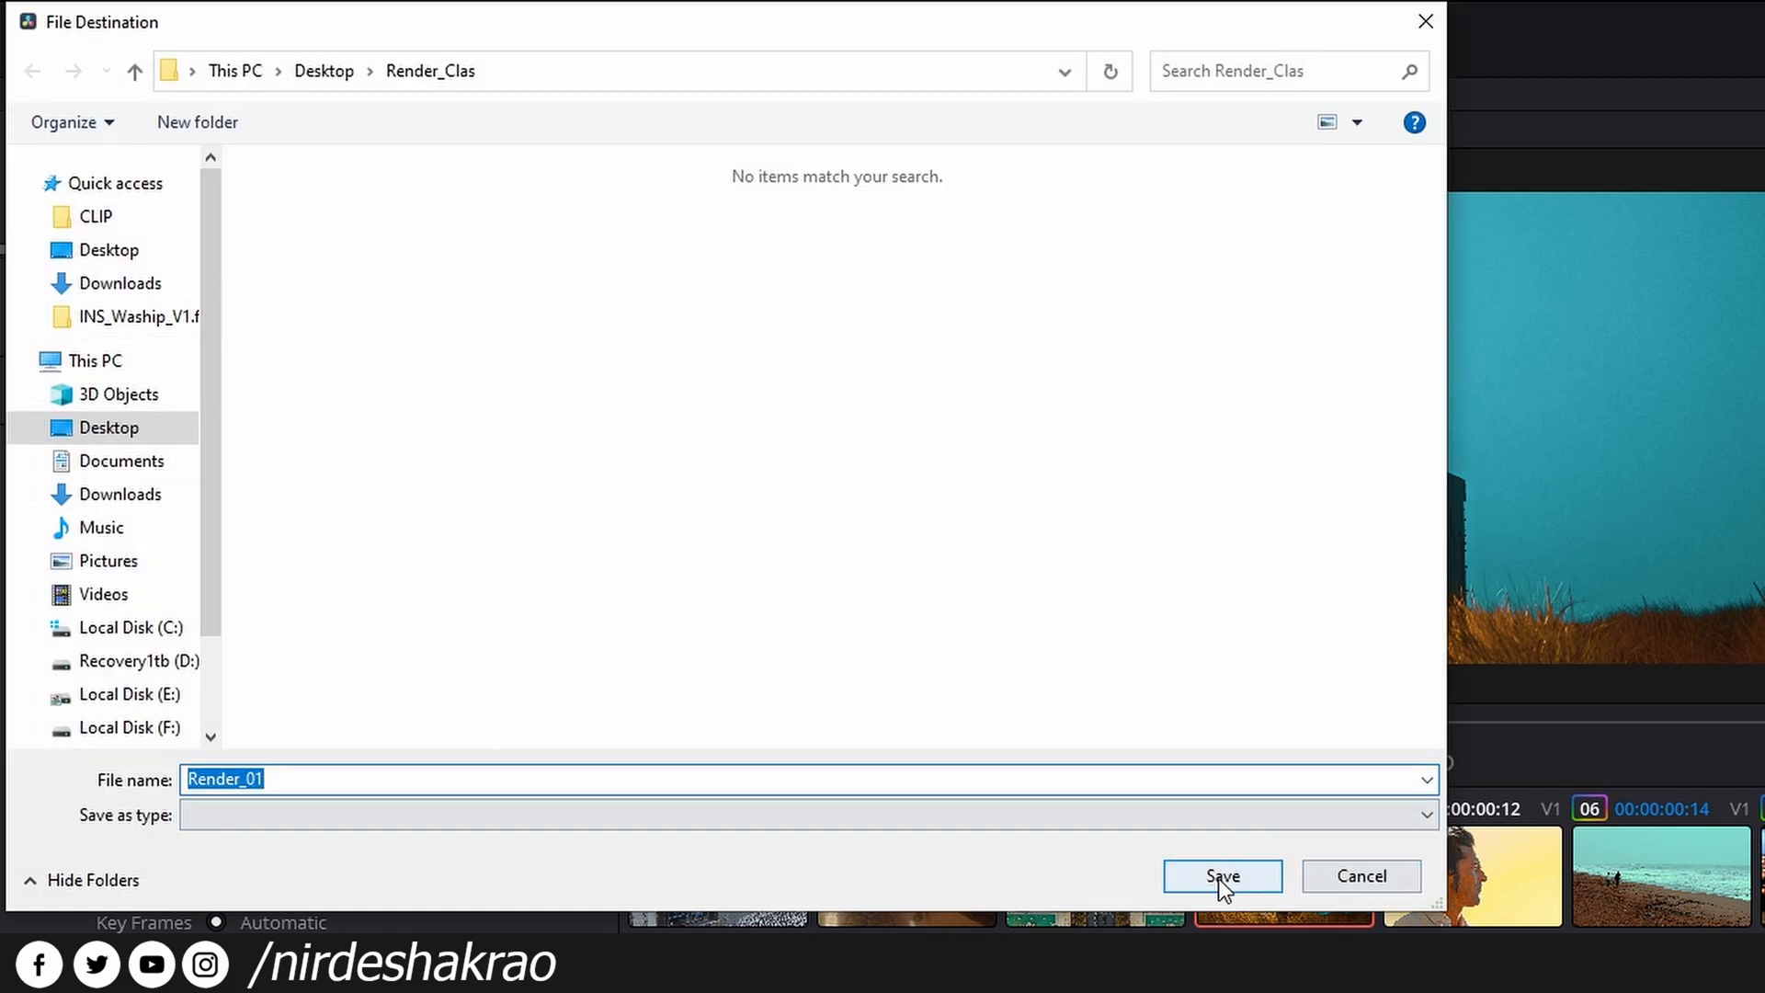
pyautogui.click(1222, 877)
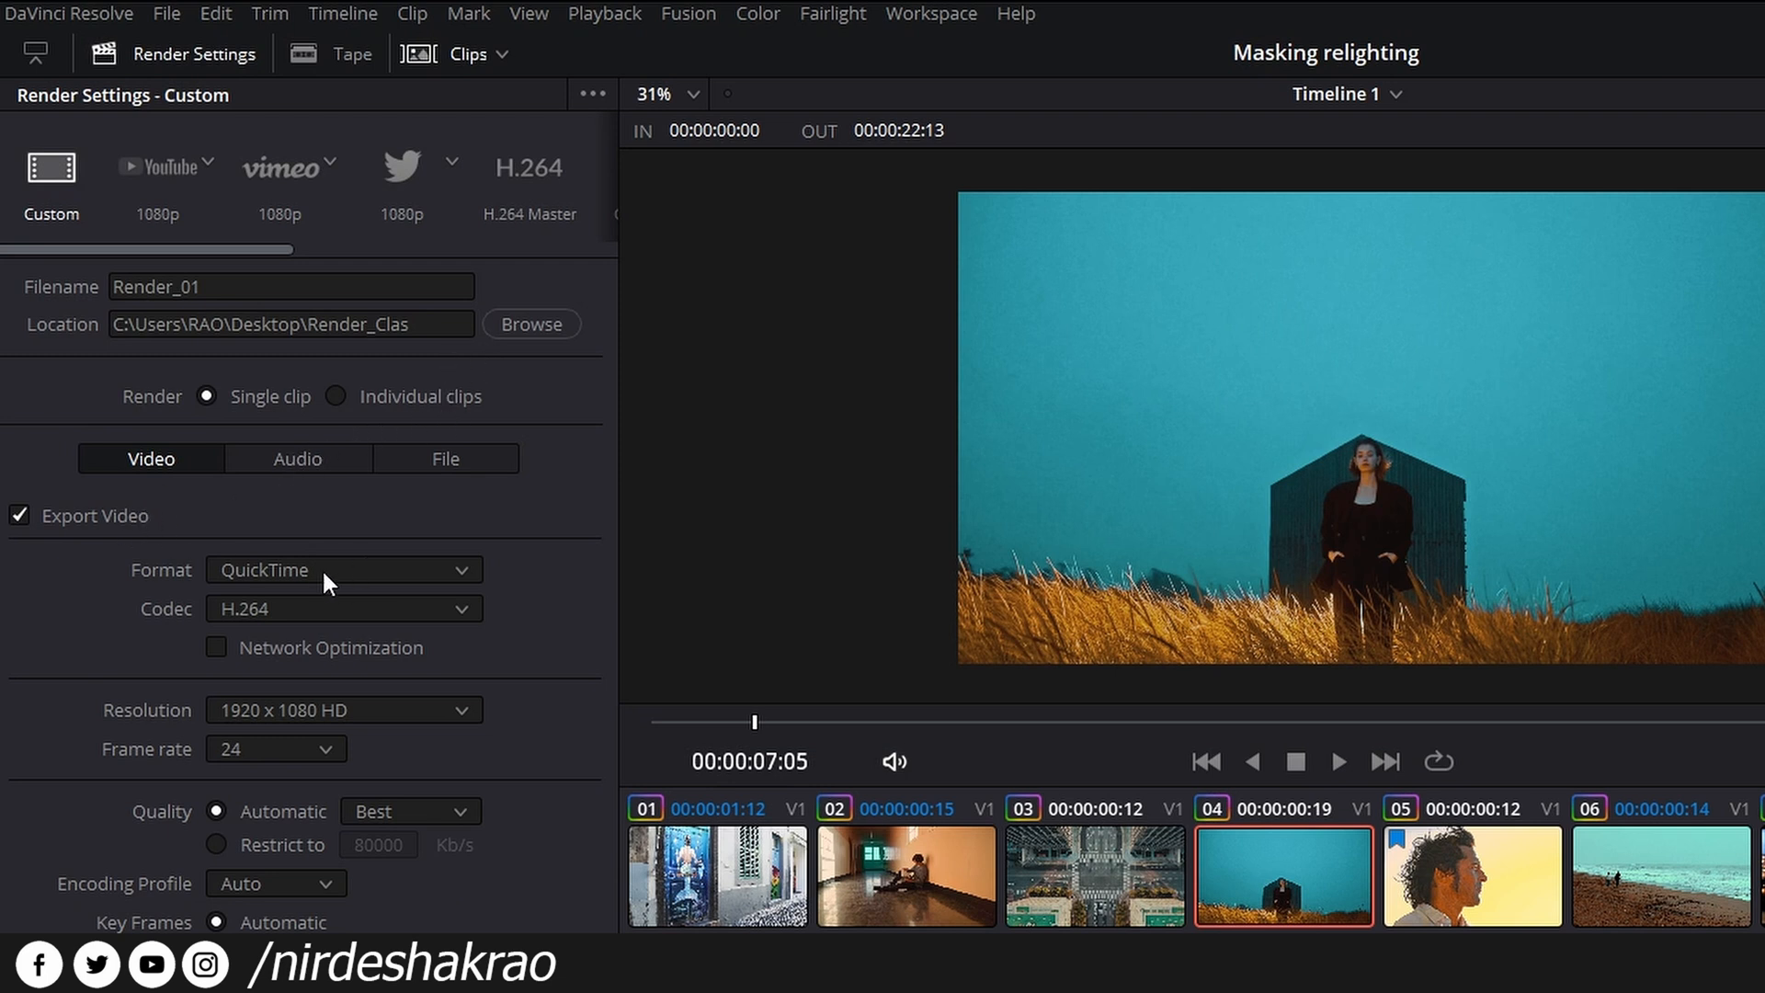
# - Set the render format to MP4 and check which codecs are available for it
pyautogui.click(450, 568)
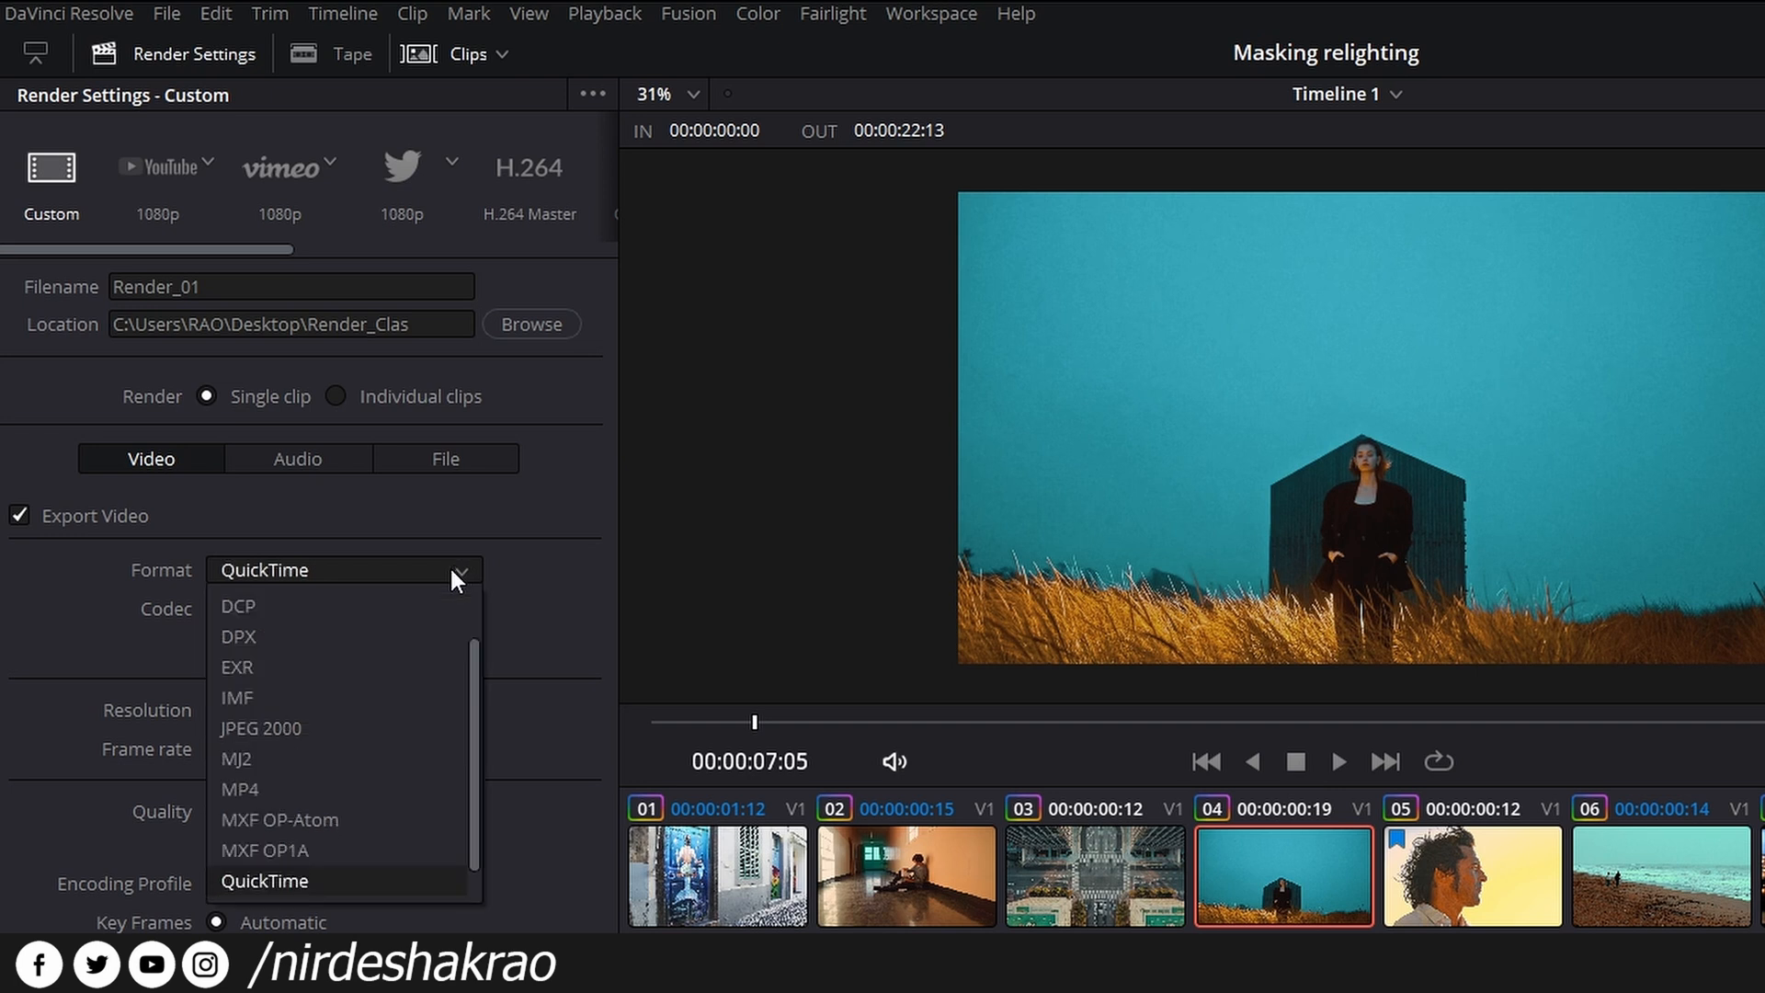
pyautogui.click(394, 788)
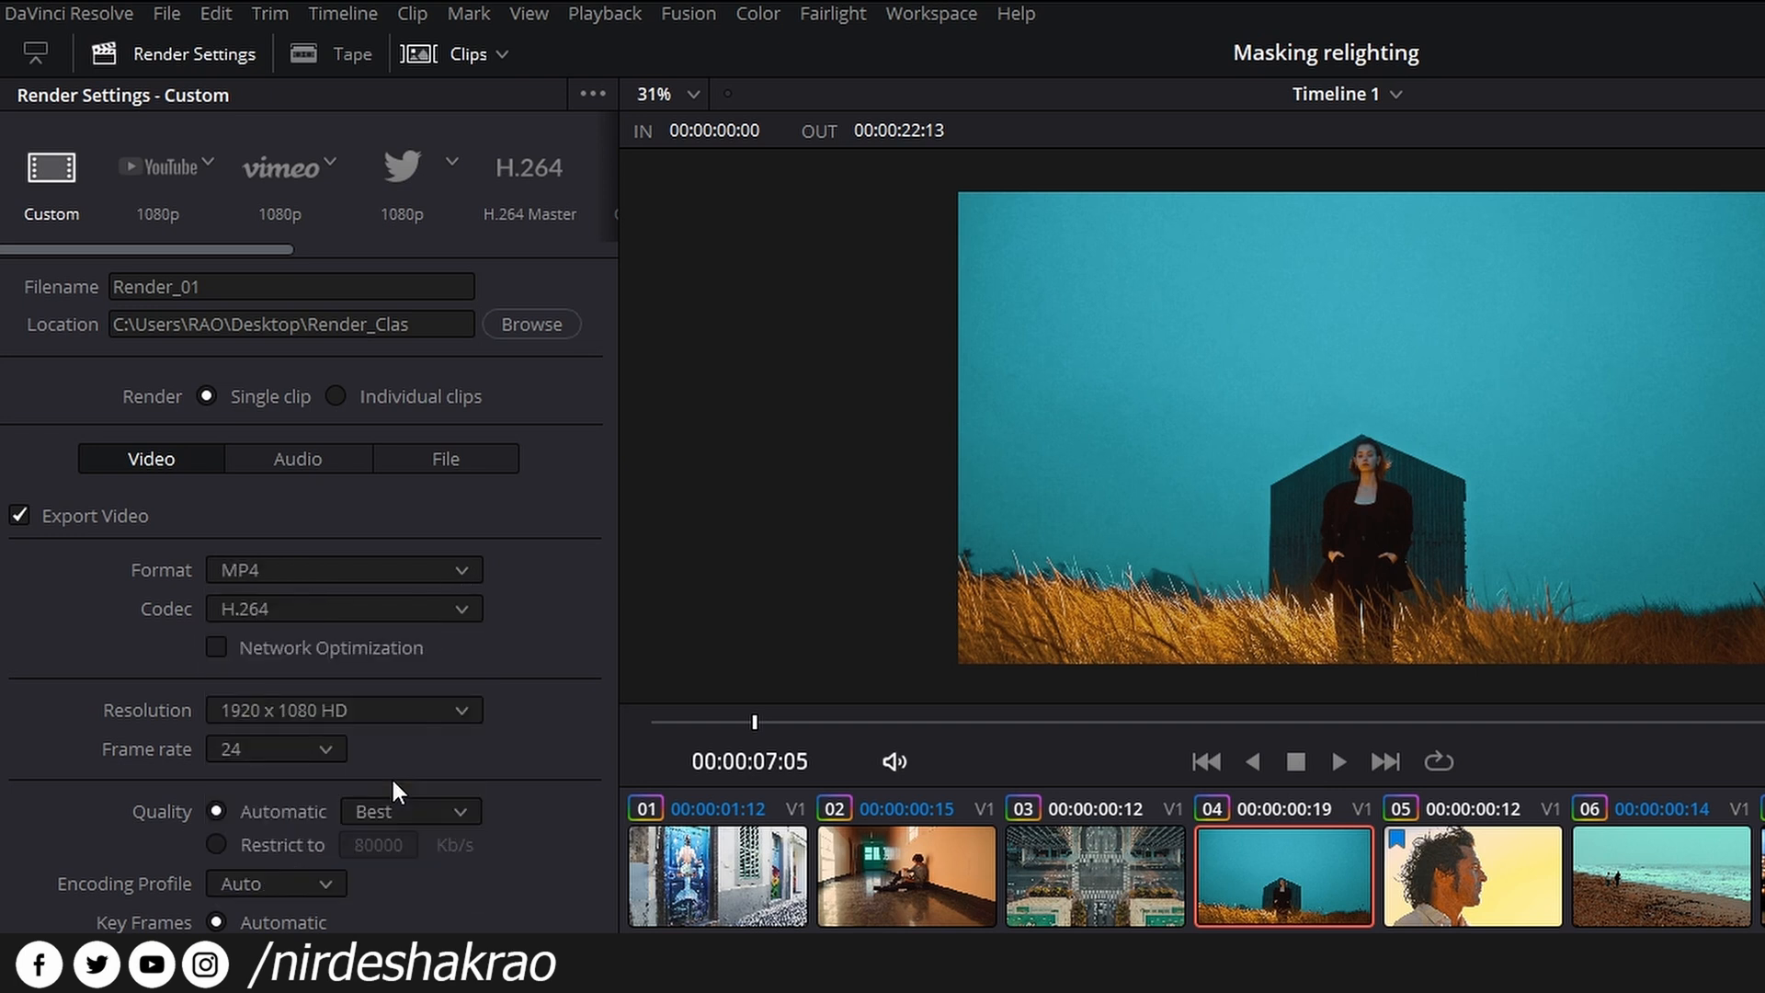
pyautogui.click(455, 606)
pyautogui.click(517, 644)
# - Check the timeline resolution and frame rate in the project's master settings, then close them
pyautogui.click(175, 14)
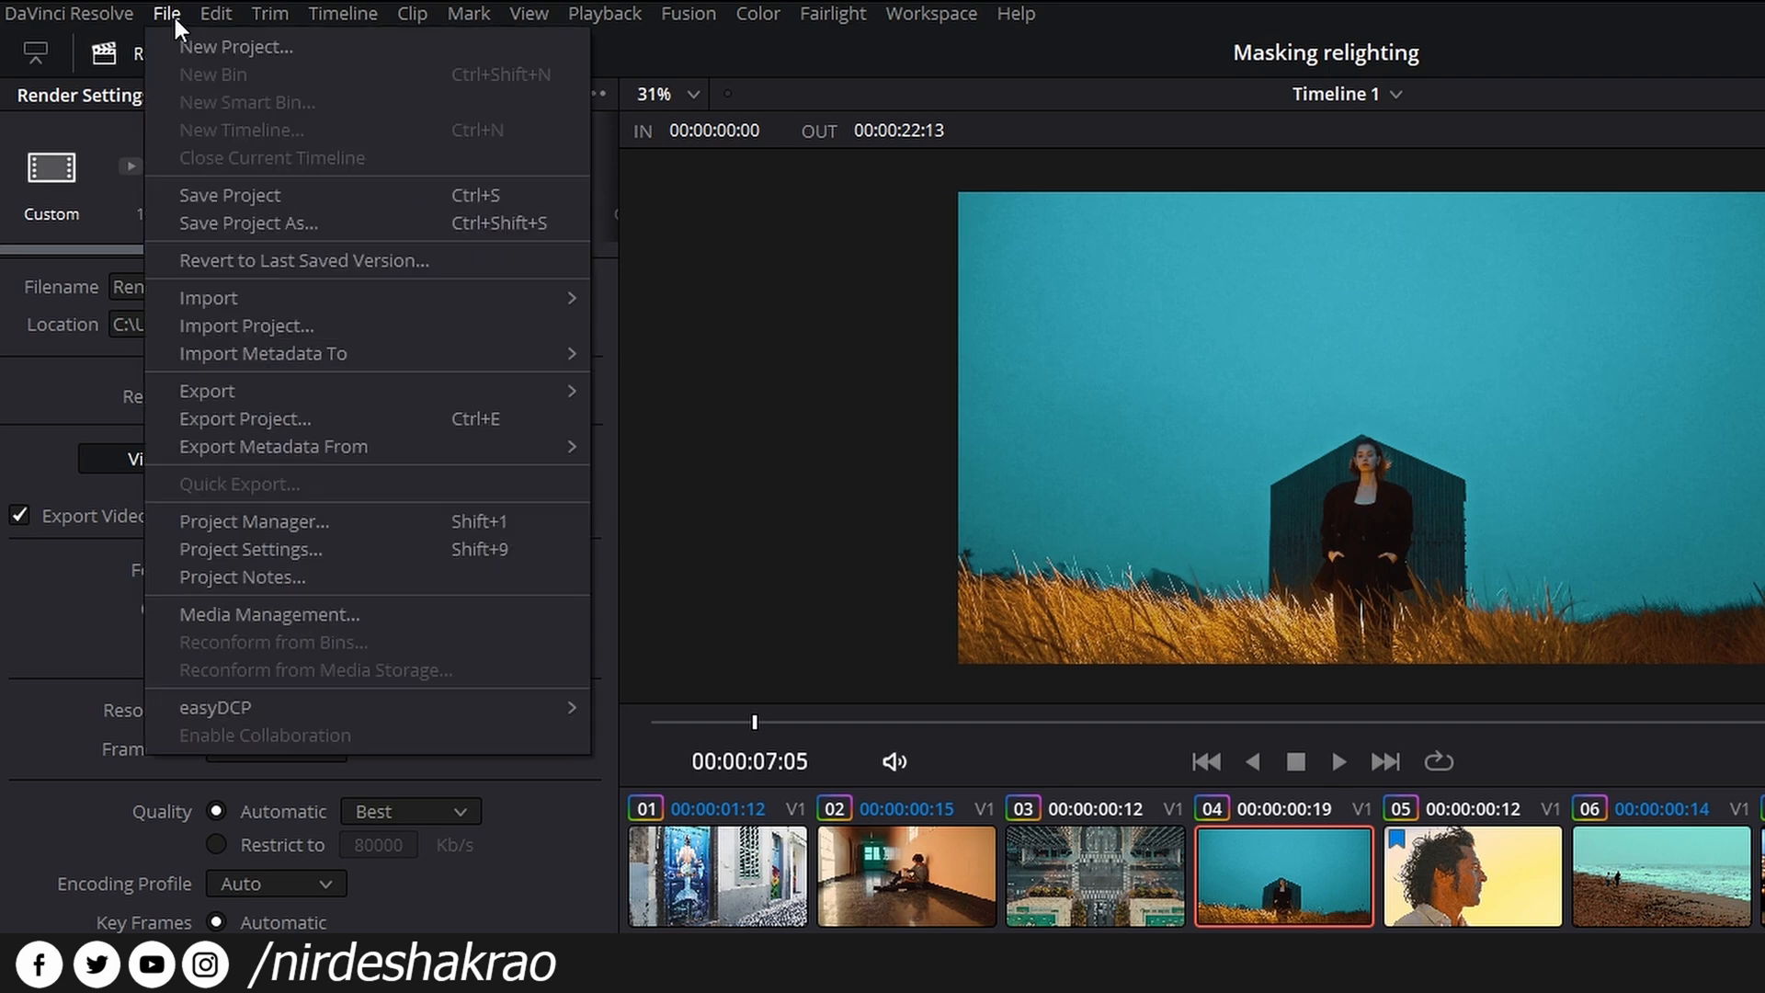
pyautogui.moveTo(305, 358)
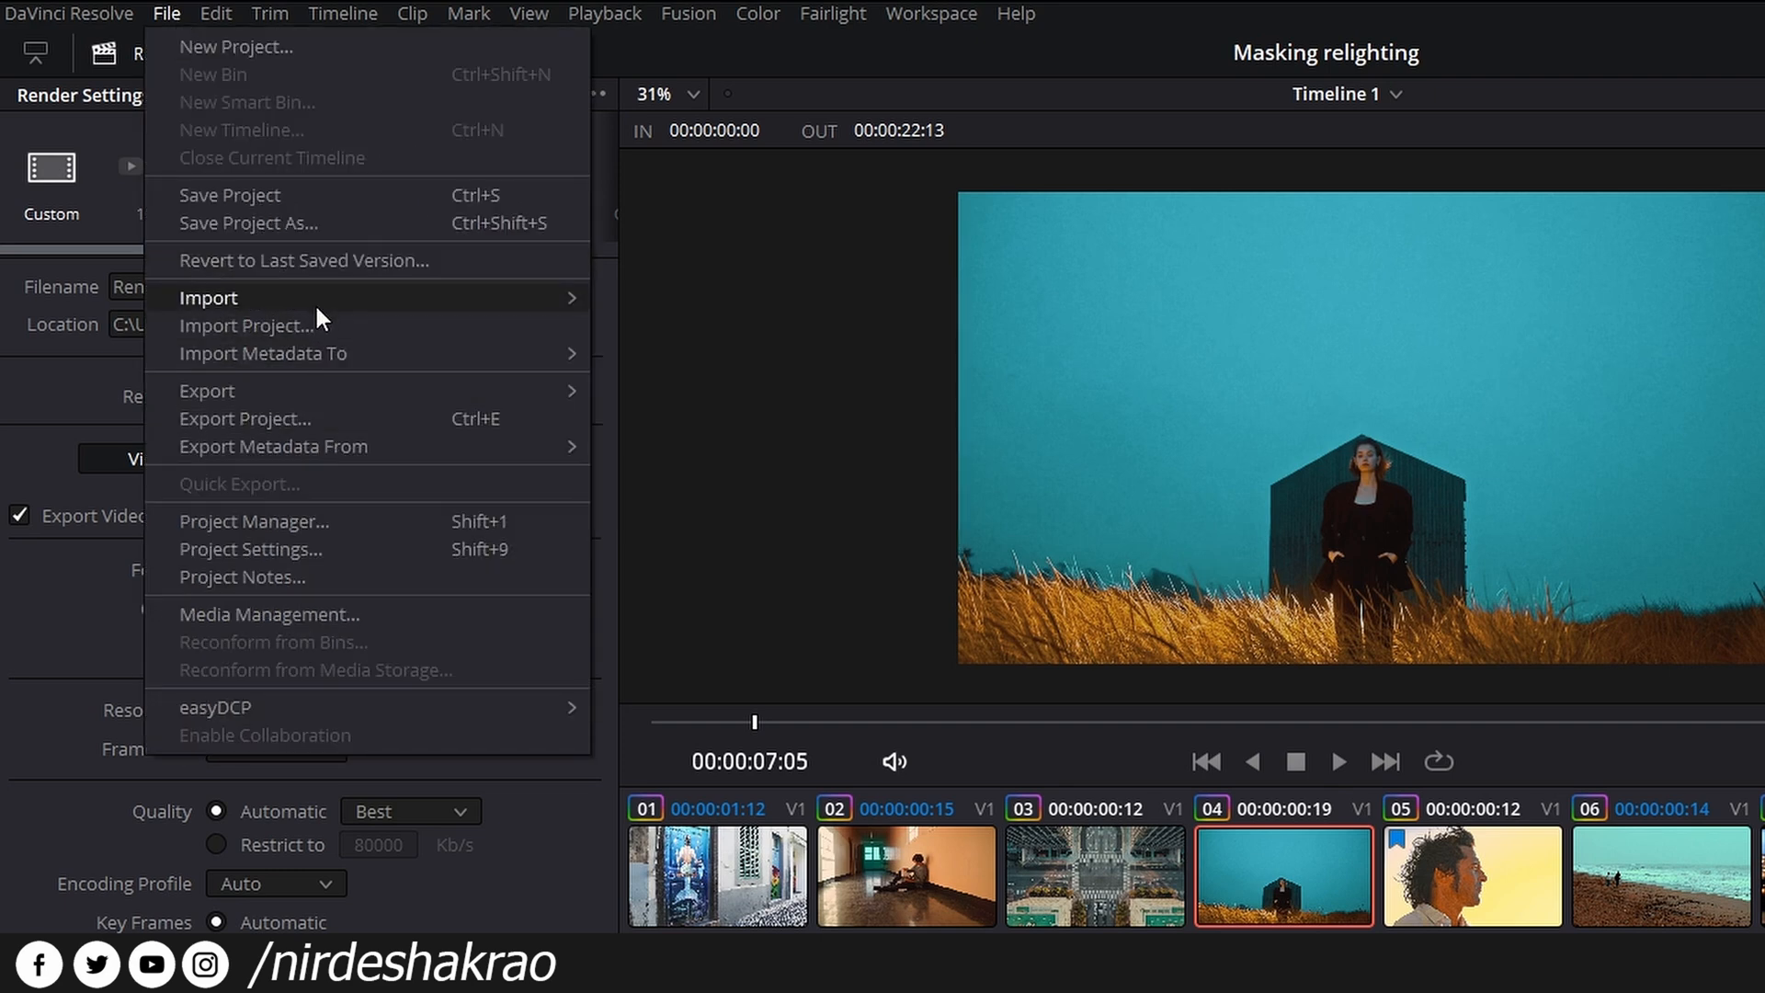
pyautogui.click(295, 550)
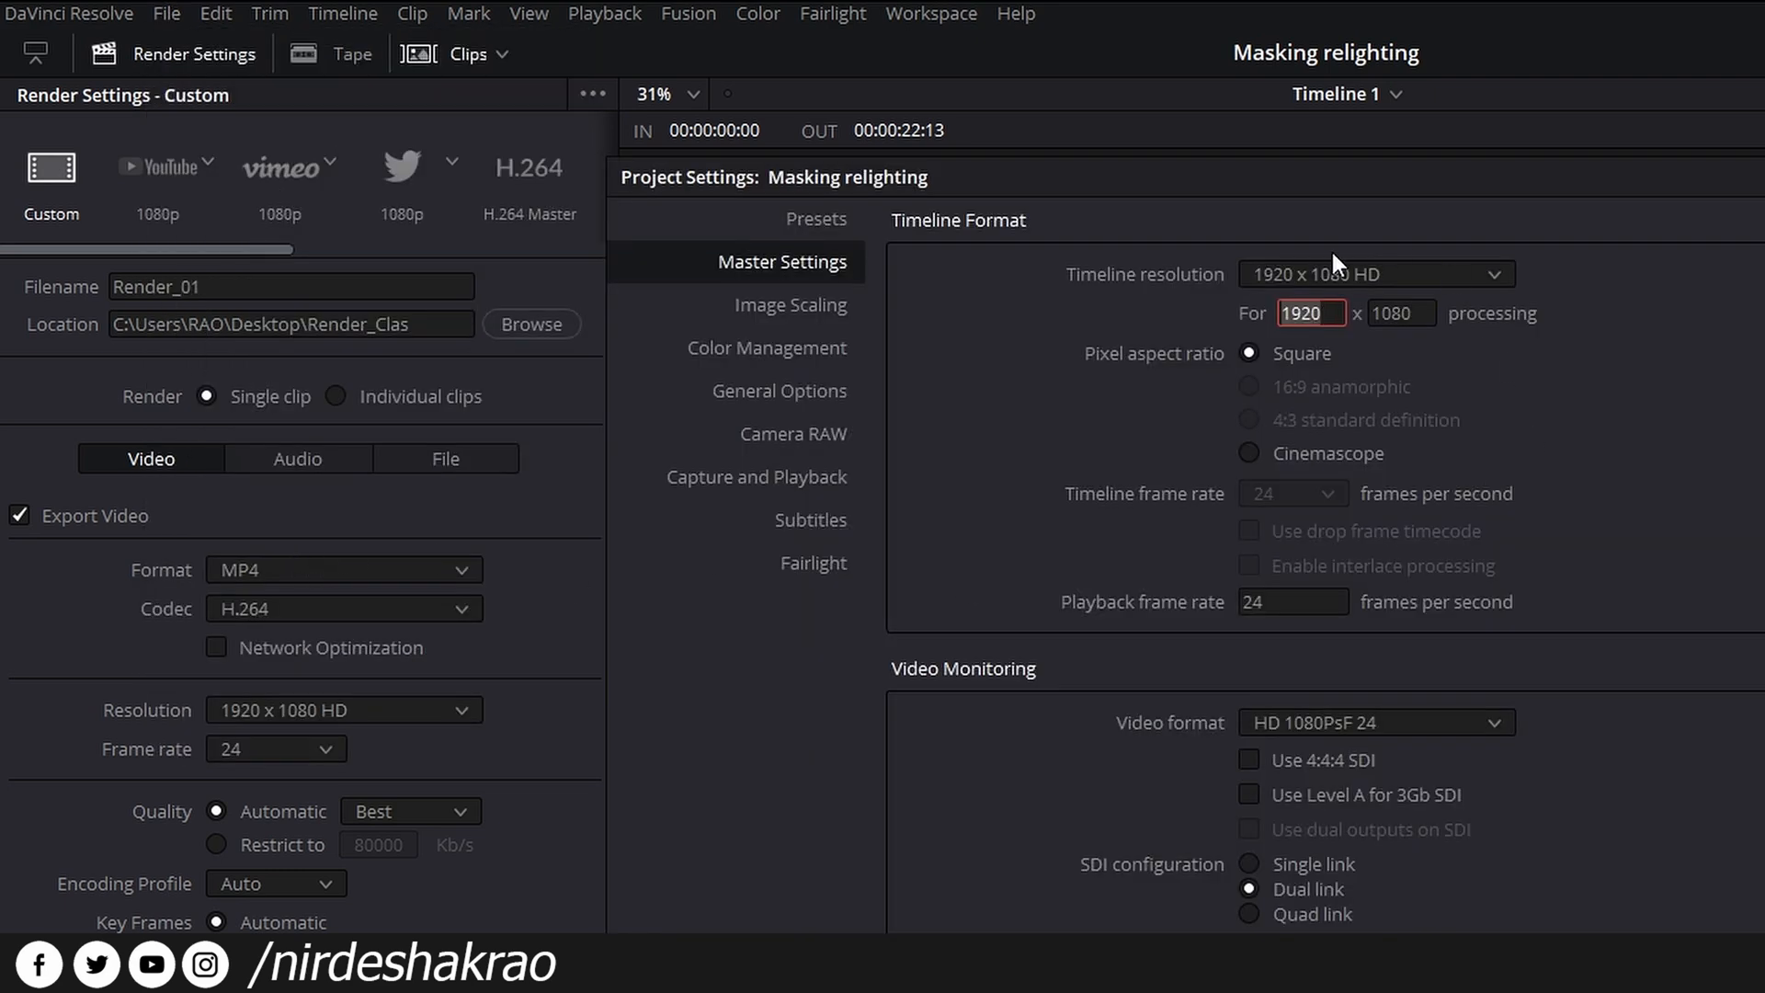
pyautogui.press('Tab')
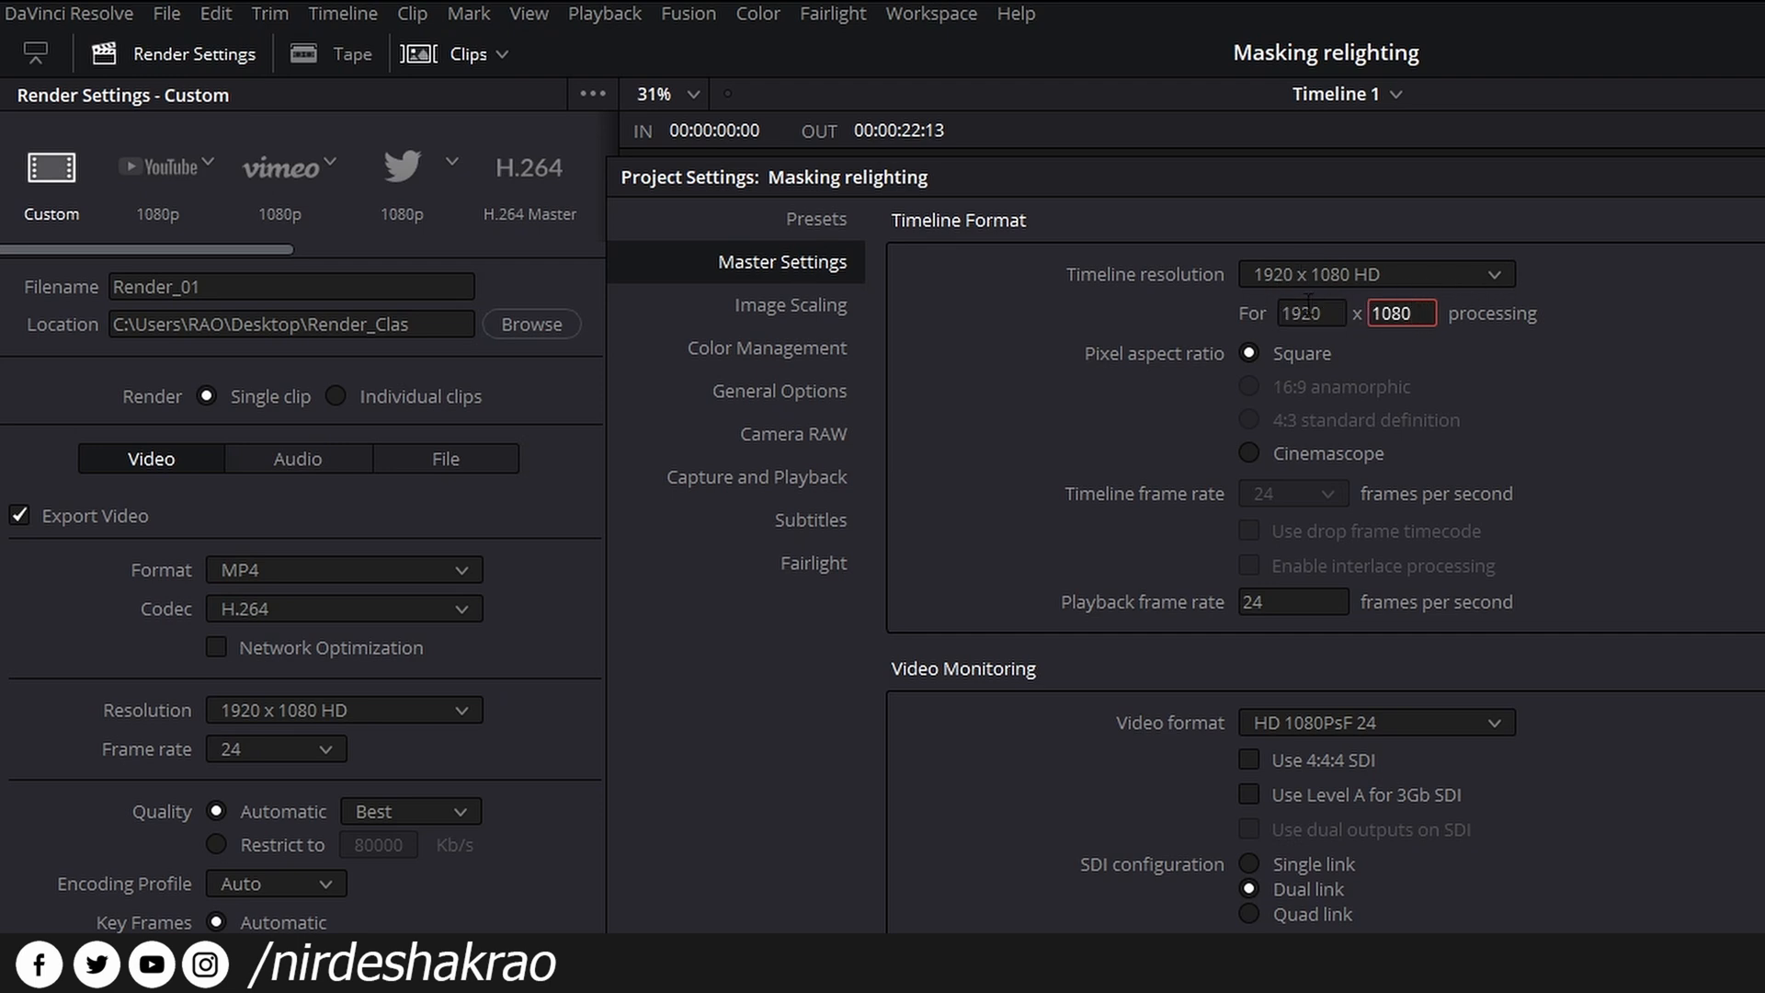
pyautogui.press('Return')
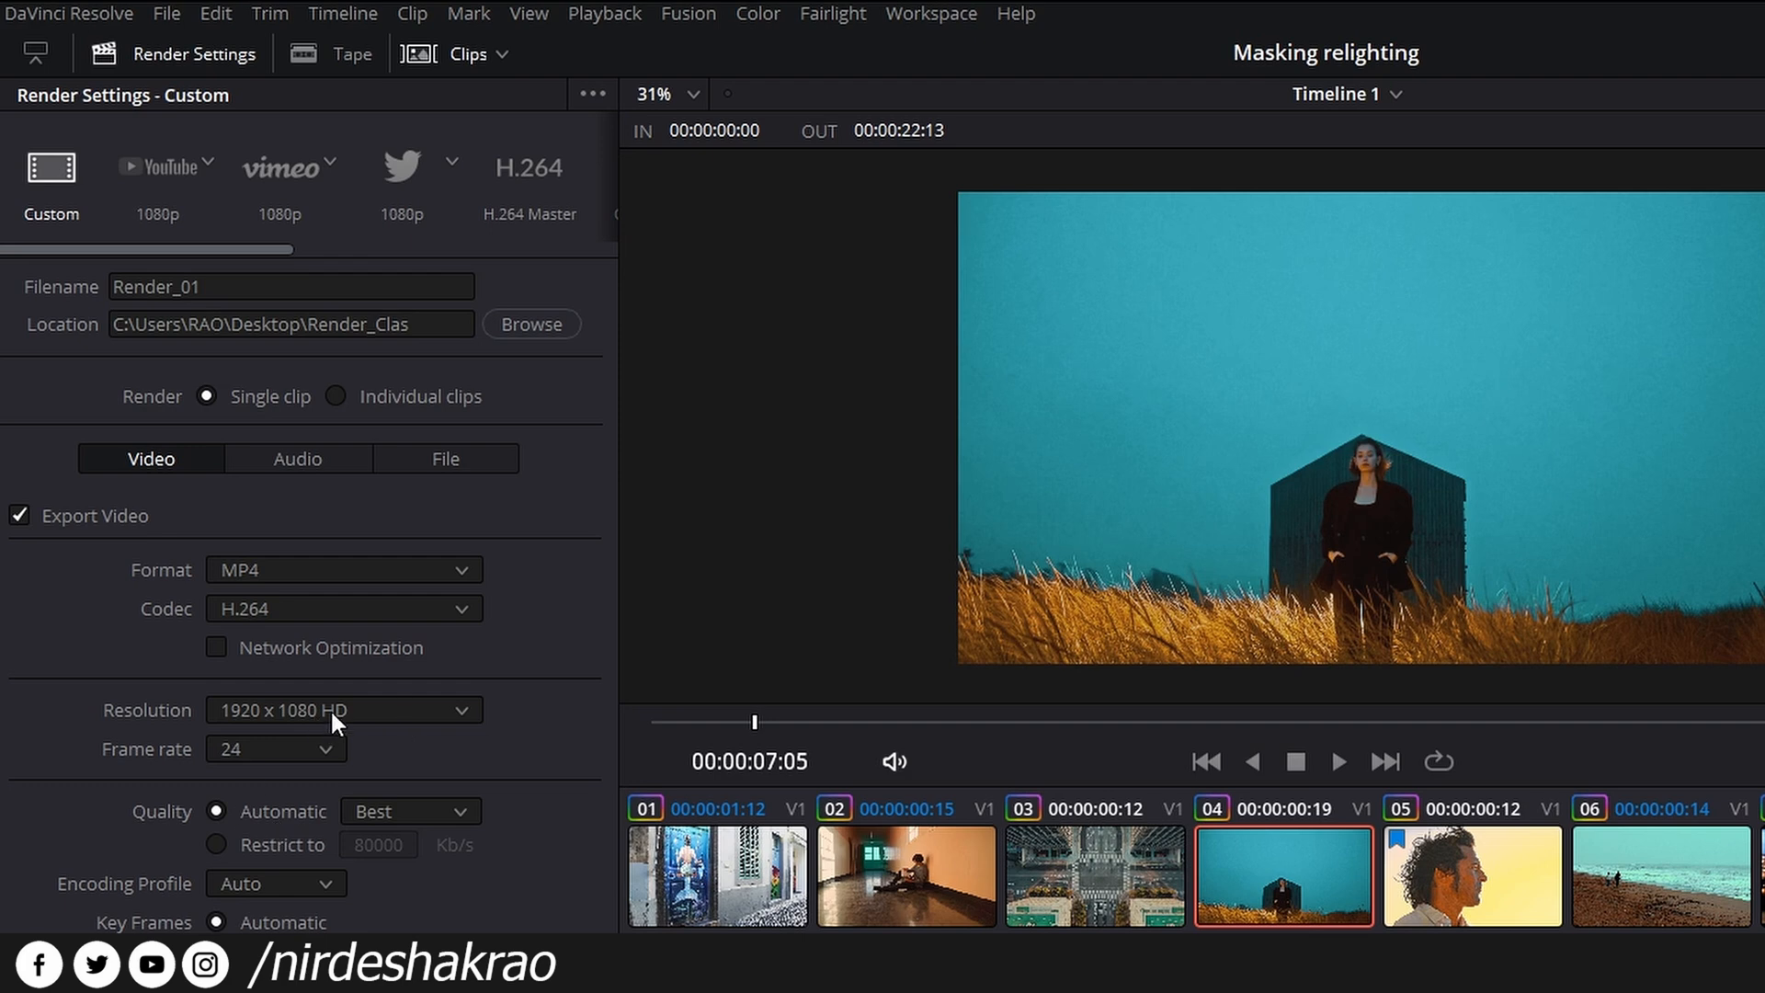
# - Set the render resolution to 3840 x 2160 Ultra HD and keep H.264 as the codec
pyautogui.click(425, 711)
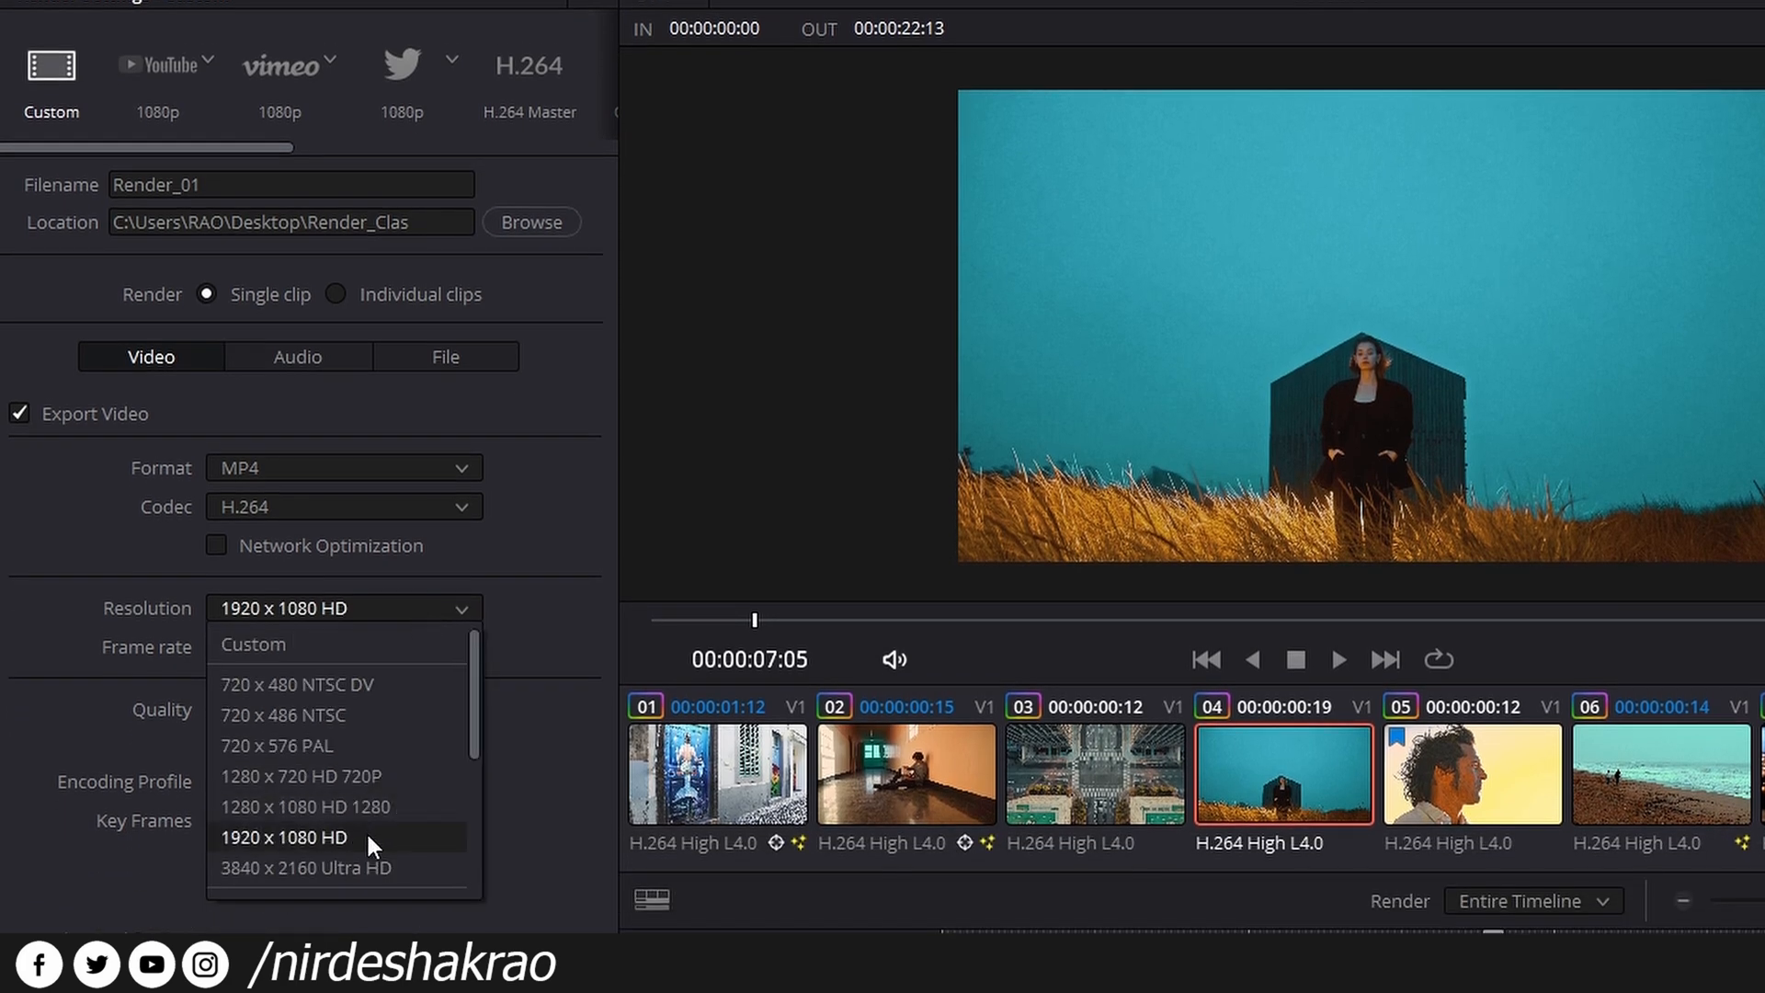
pyautogui.click(307, 867)
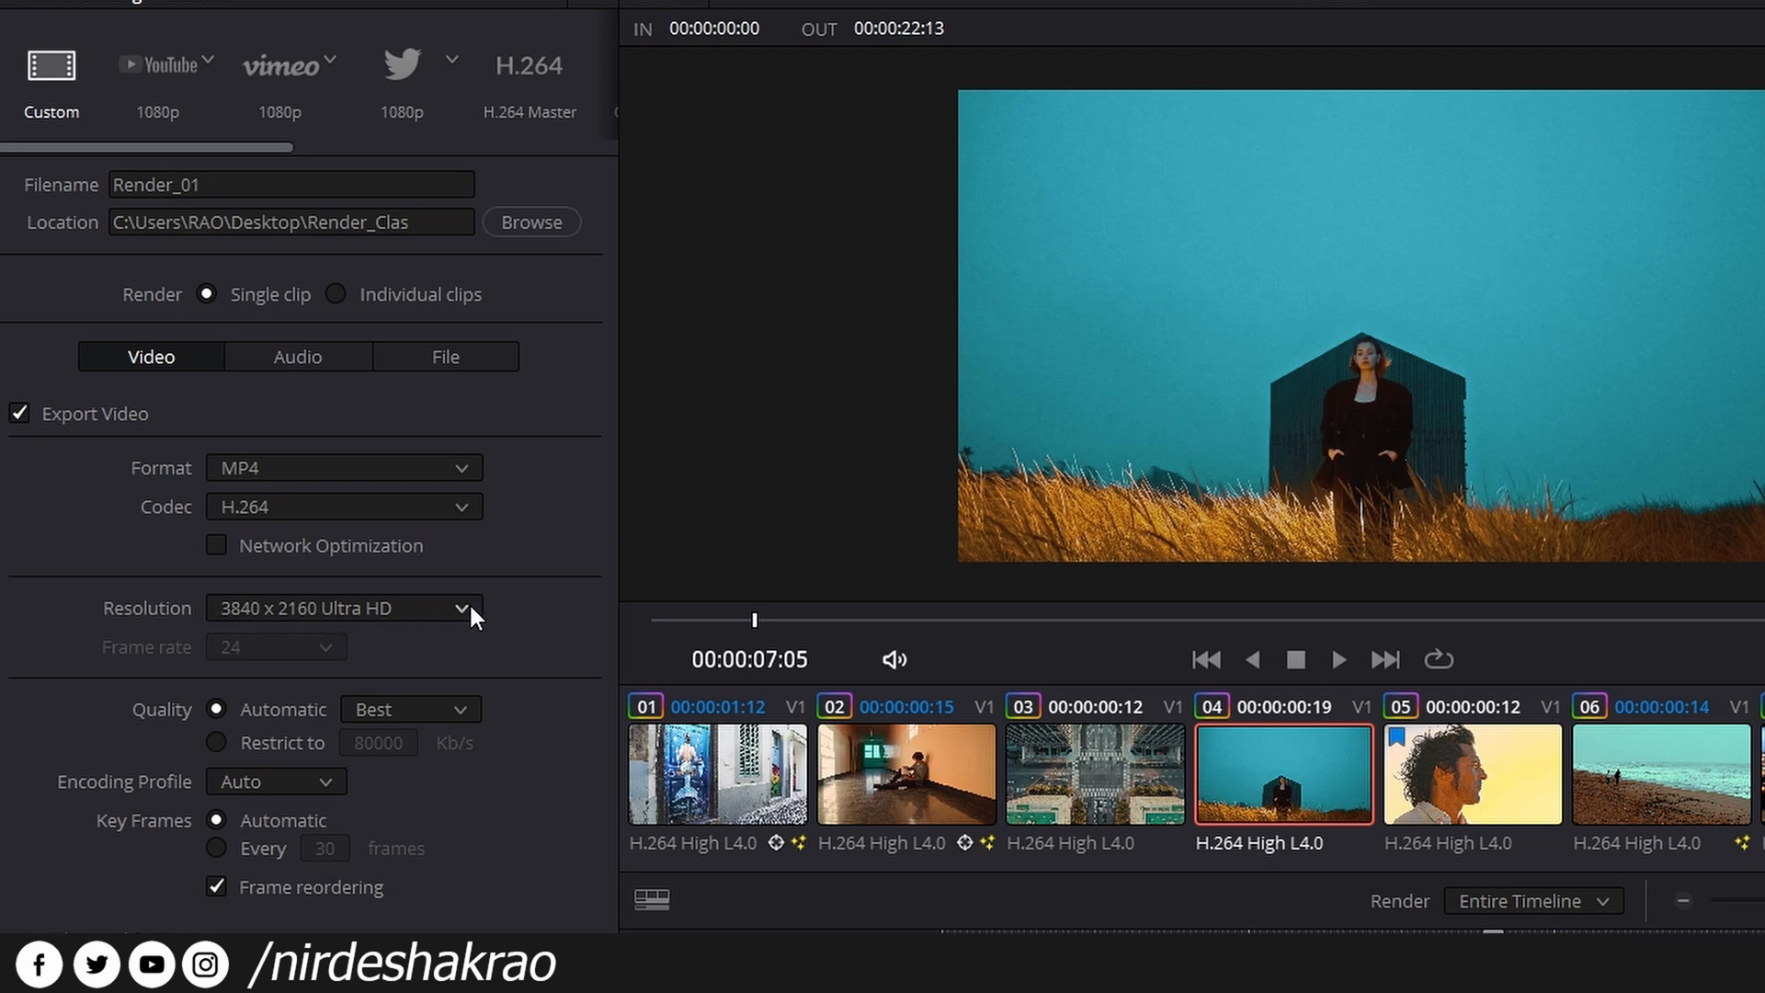
pyautogui.click(477, 508)
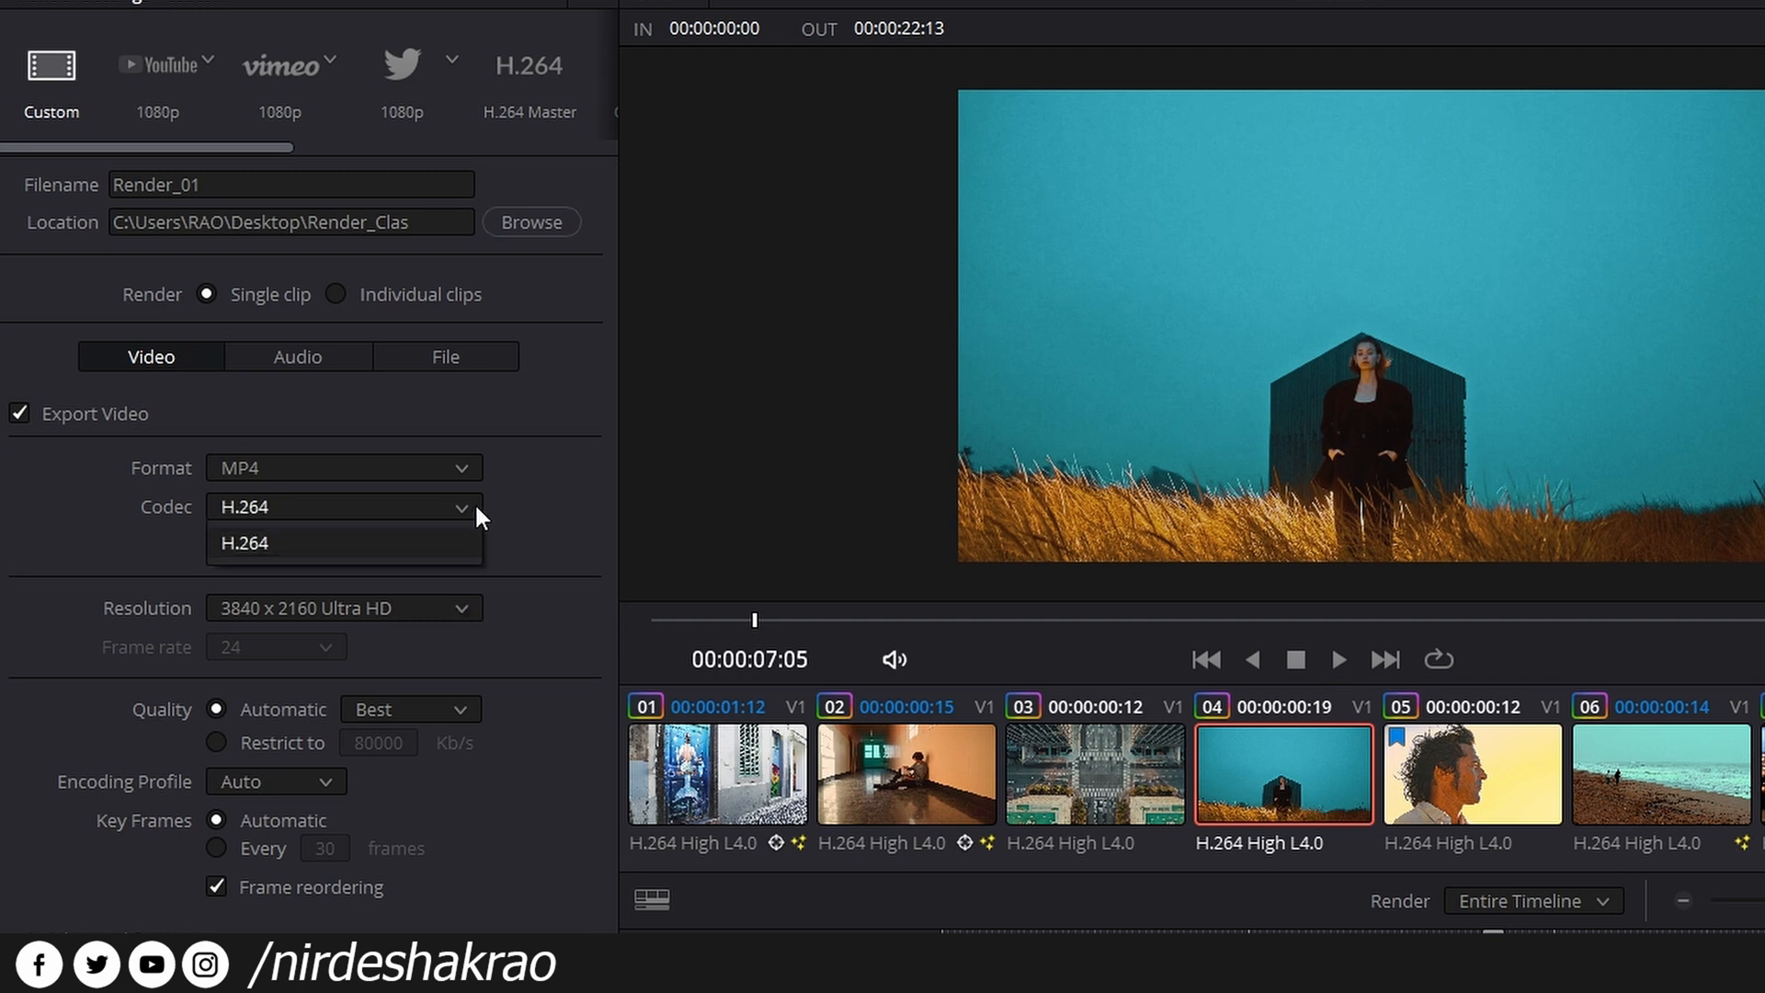
pyautogui.click(481, 517)
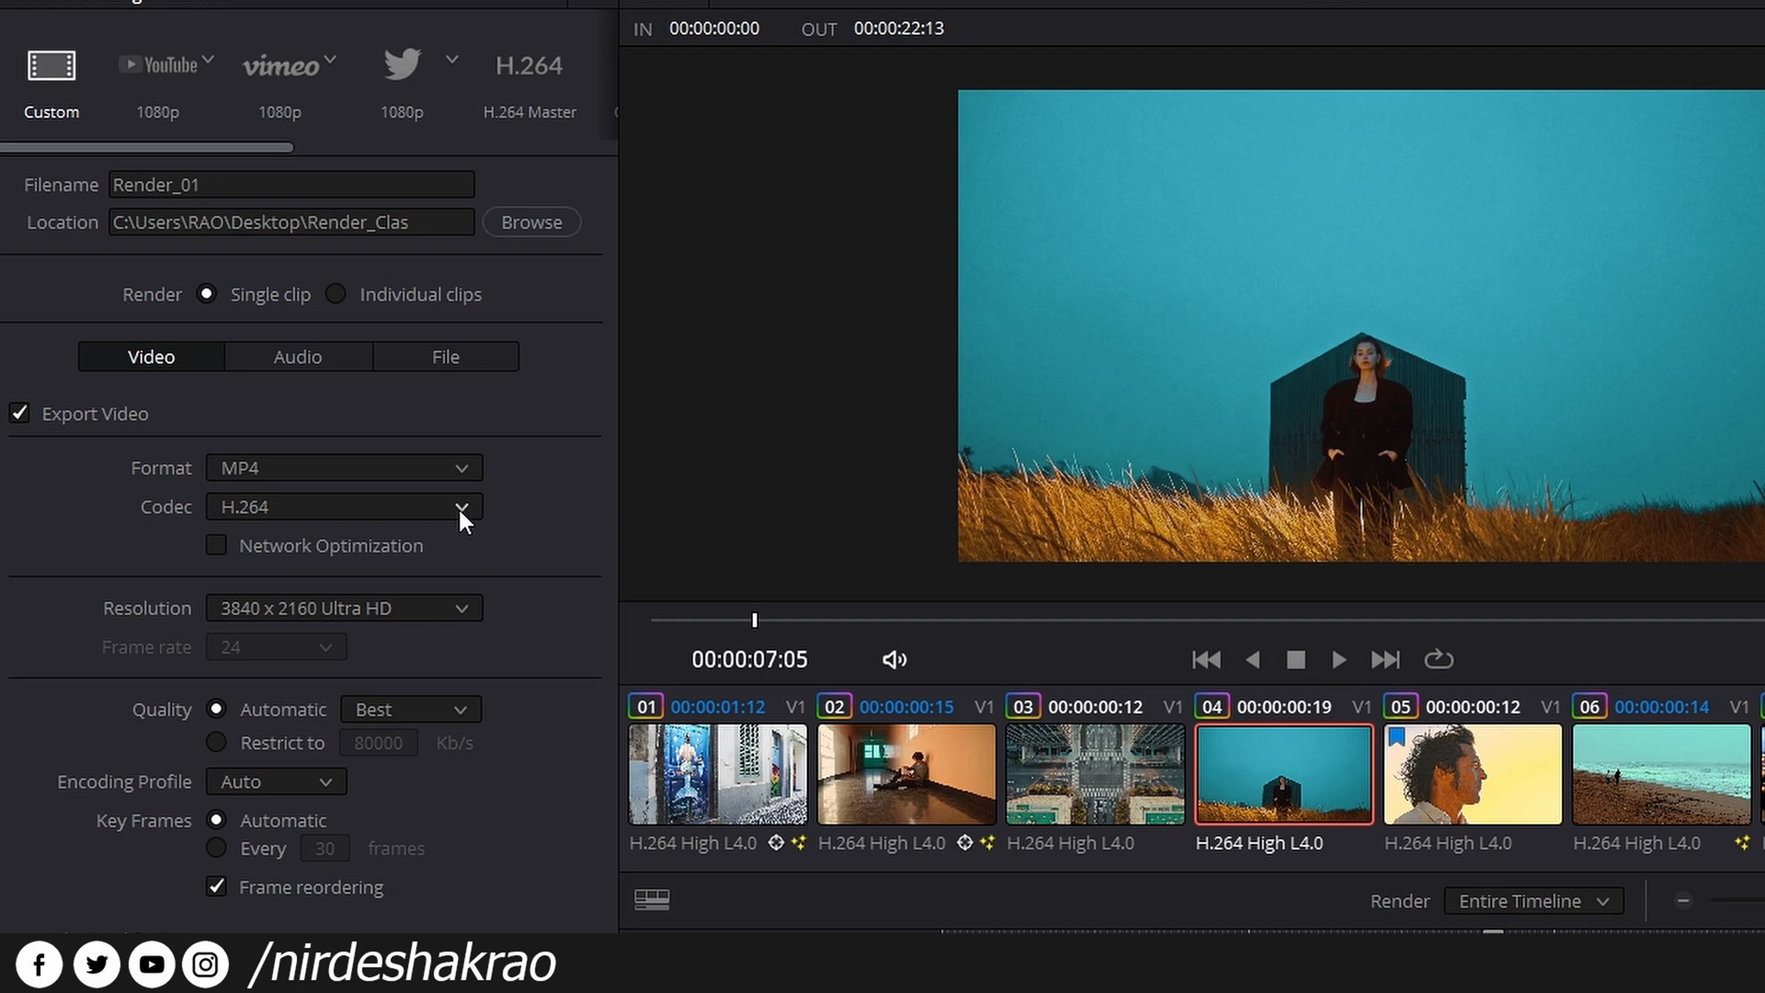
pyautogui.click(458, 507)
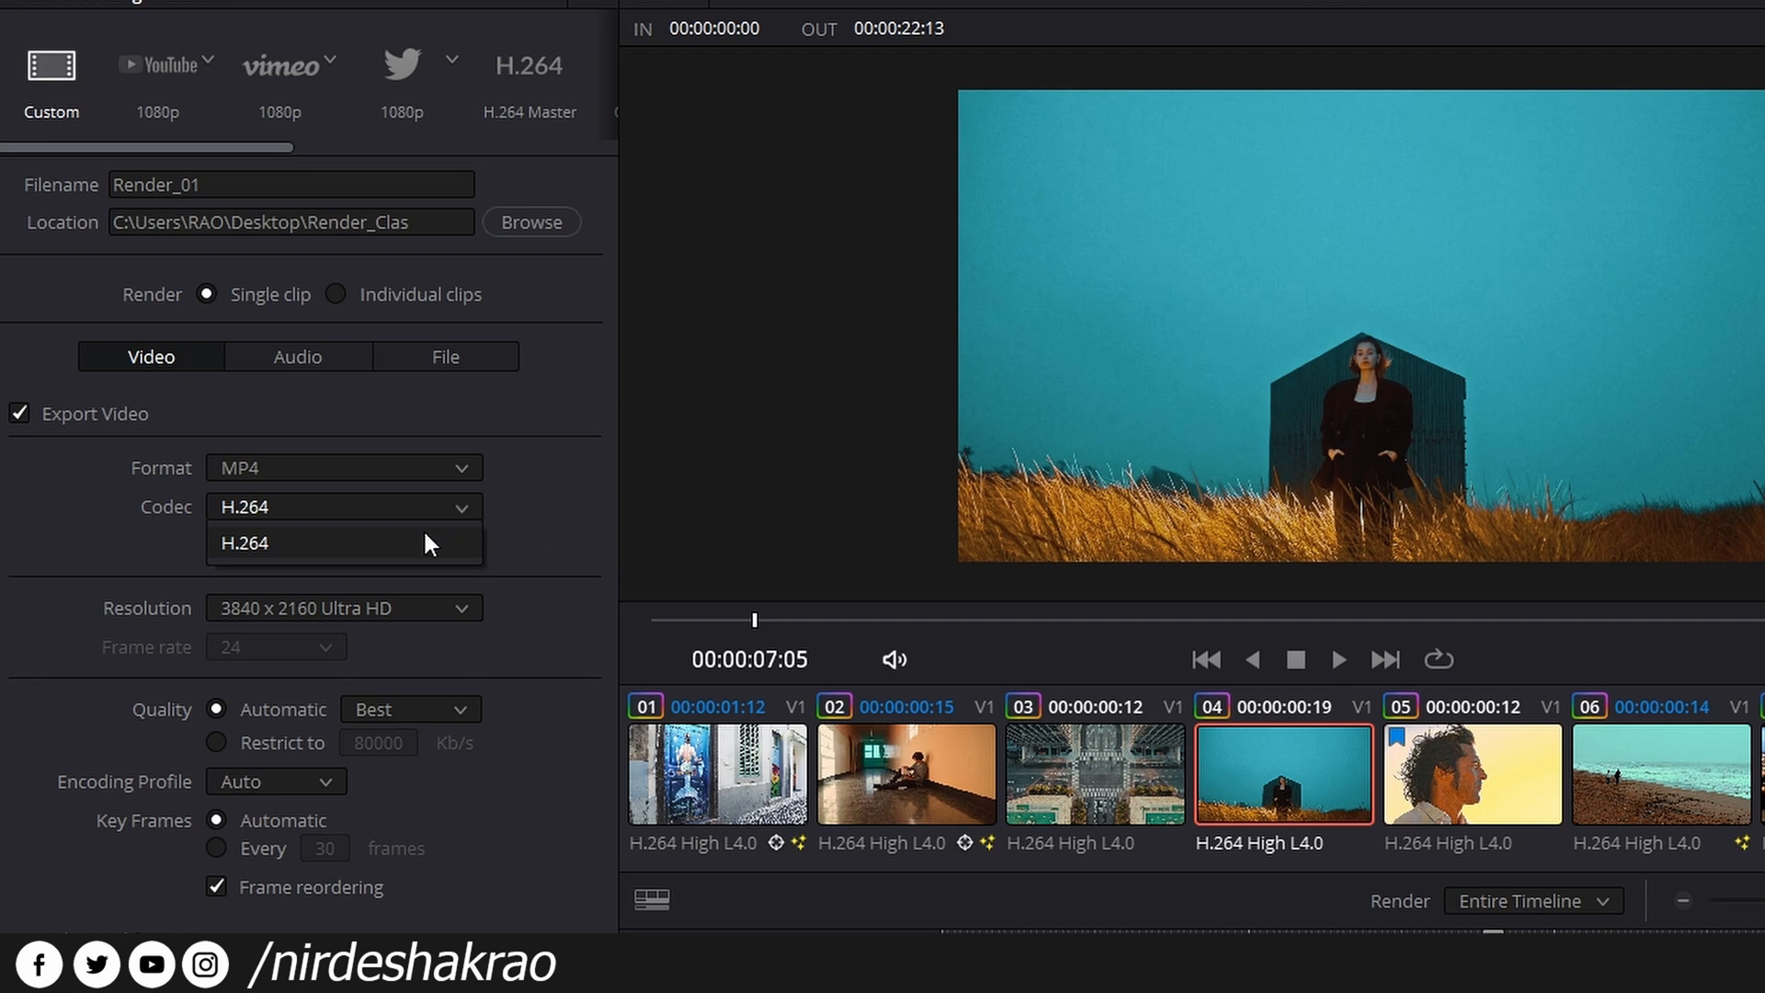
pyautogui.click(310, 552)
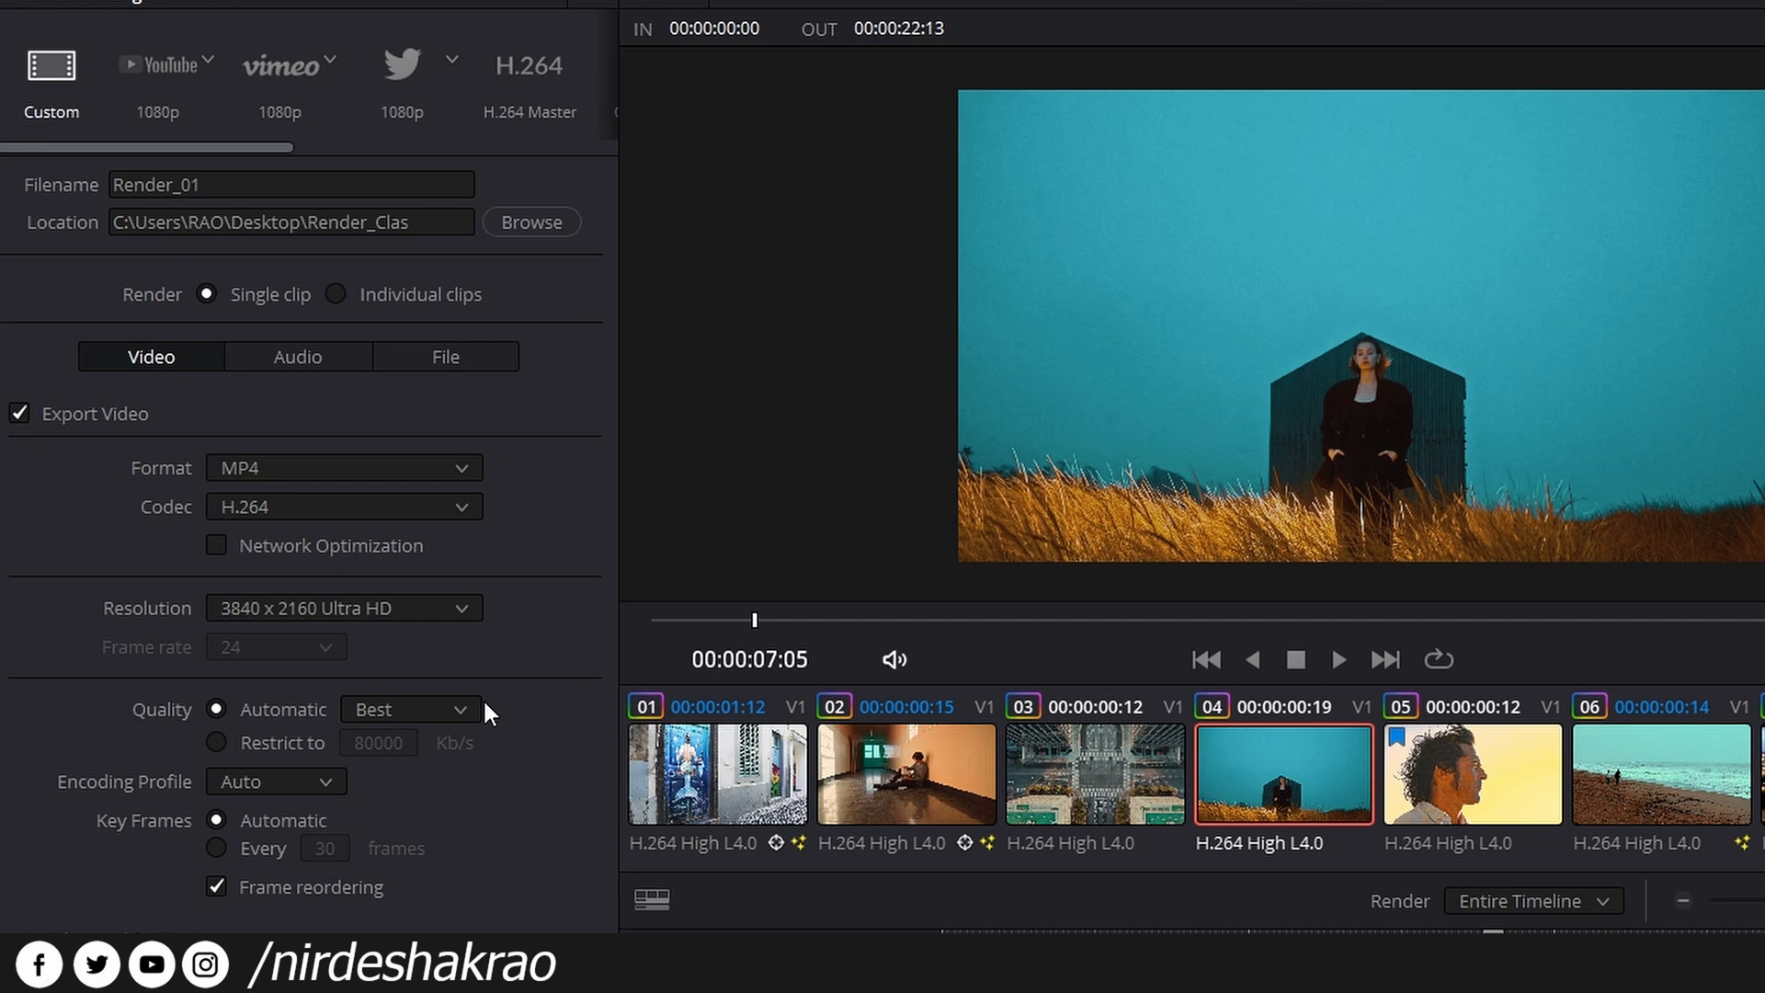
# - Set the render resolution to 1920 x 1080 HD and restrict the quality to 30000 Kb/s
pyautogui.click(458, 706)
pyautogui.click(428, 867)
pyautogui.click(469, 608)
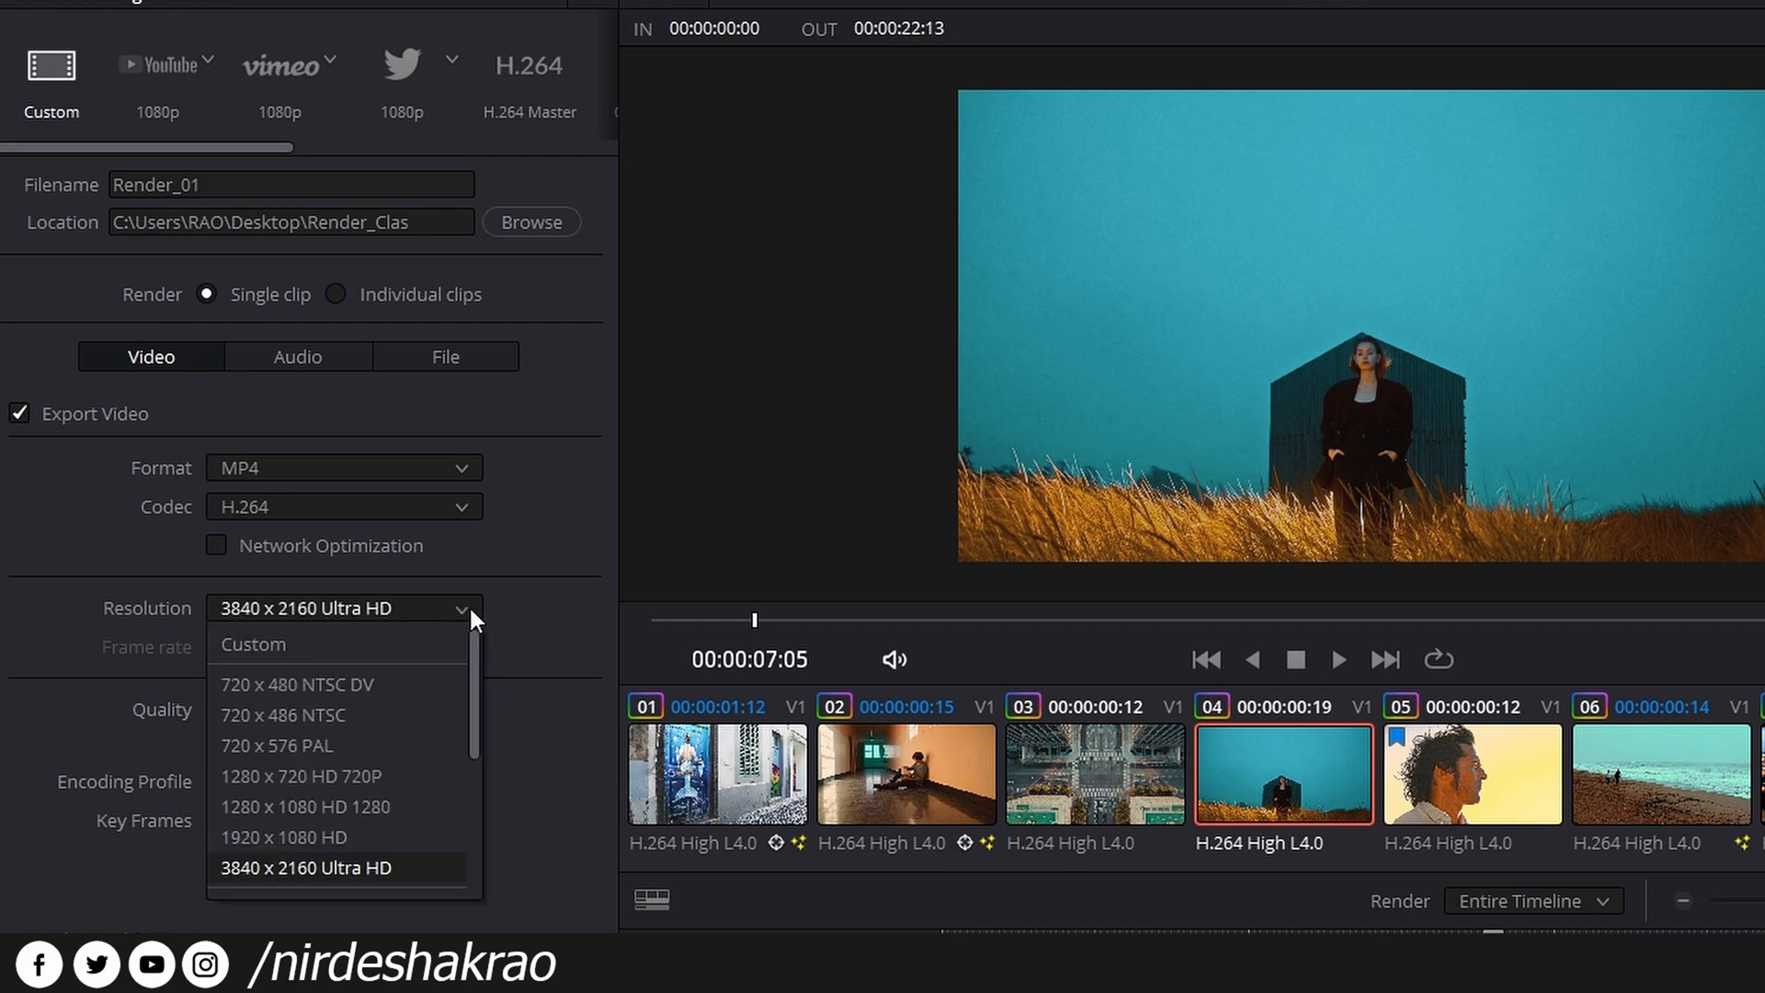
pyautogui.click(386, 829)
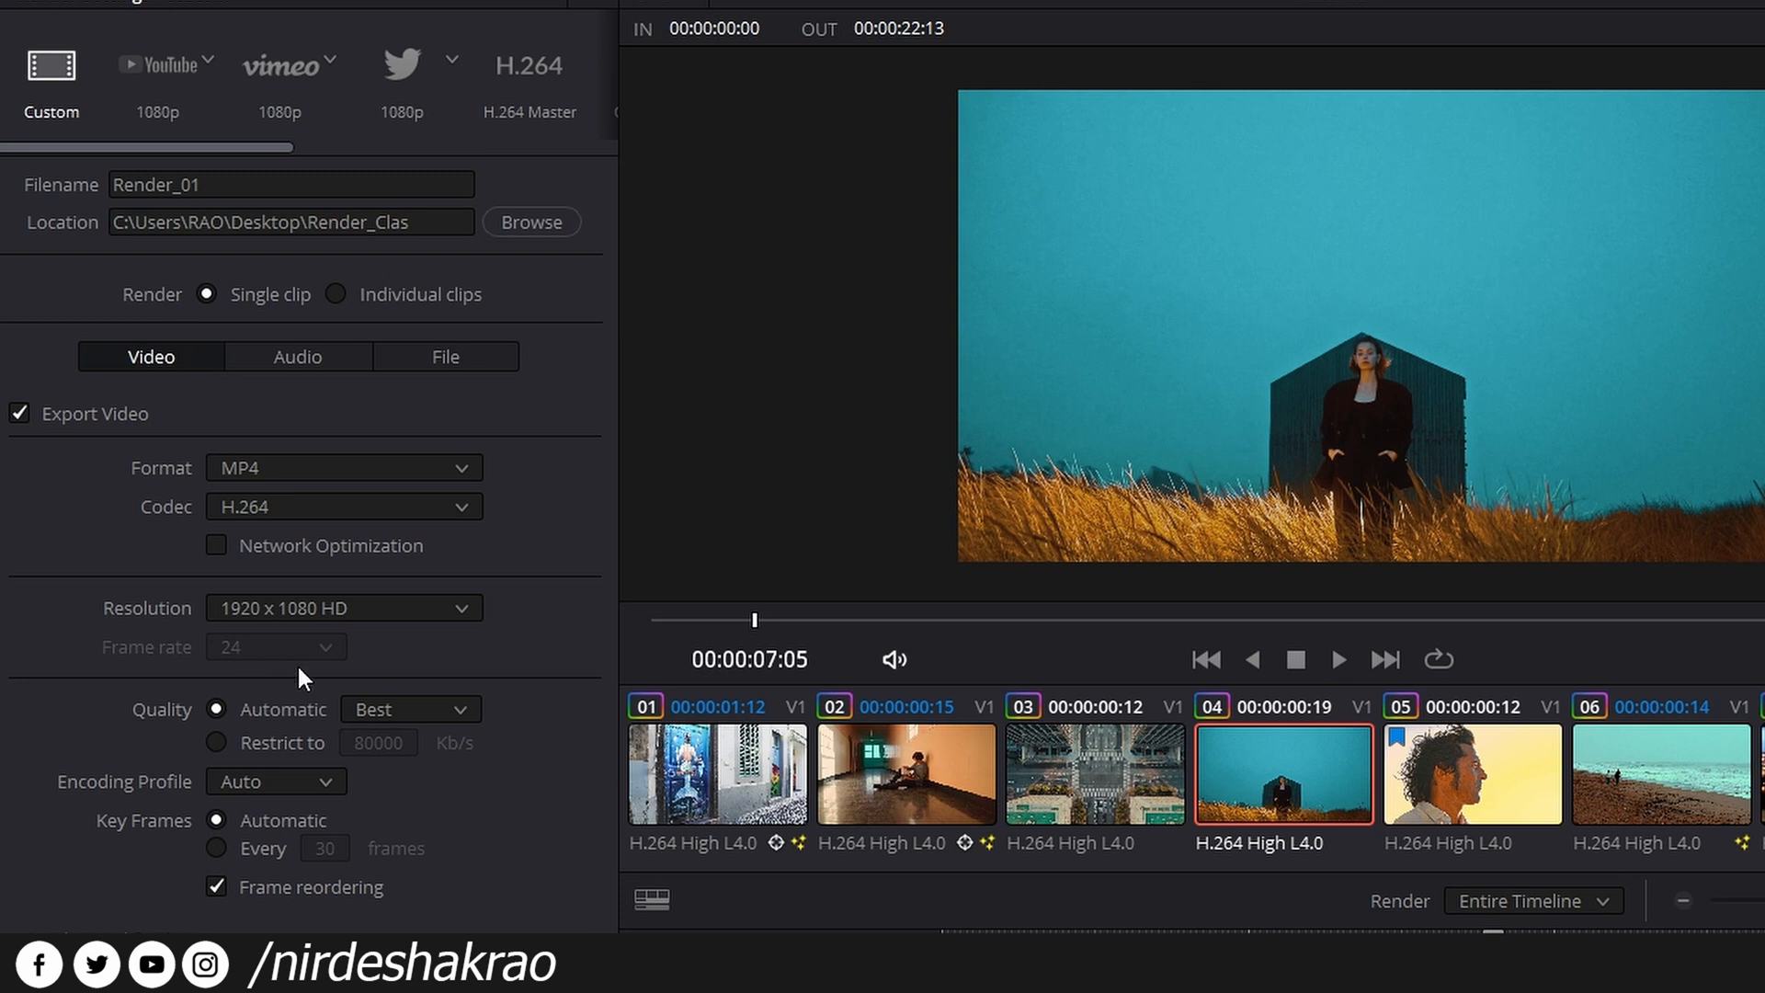
pyautogui.click(230, 741)
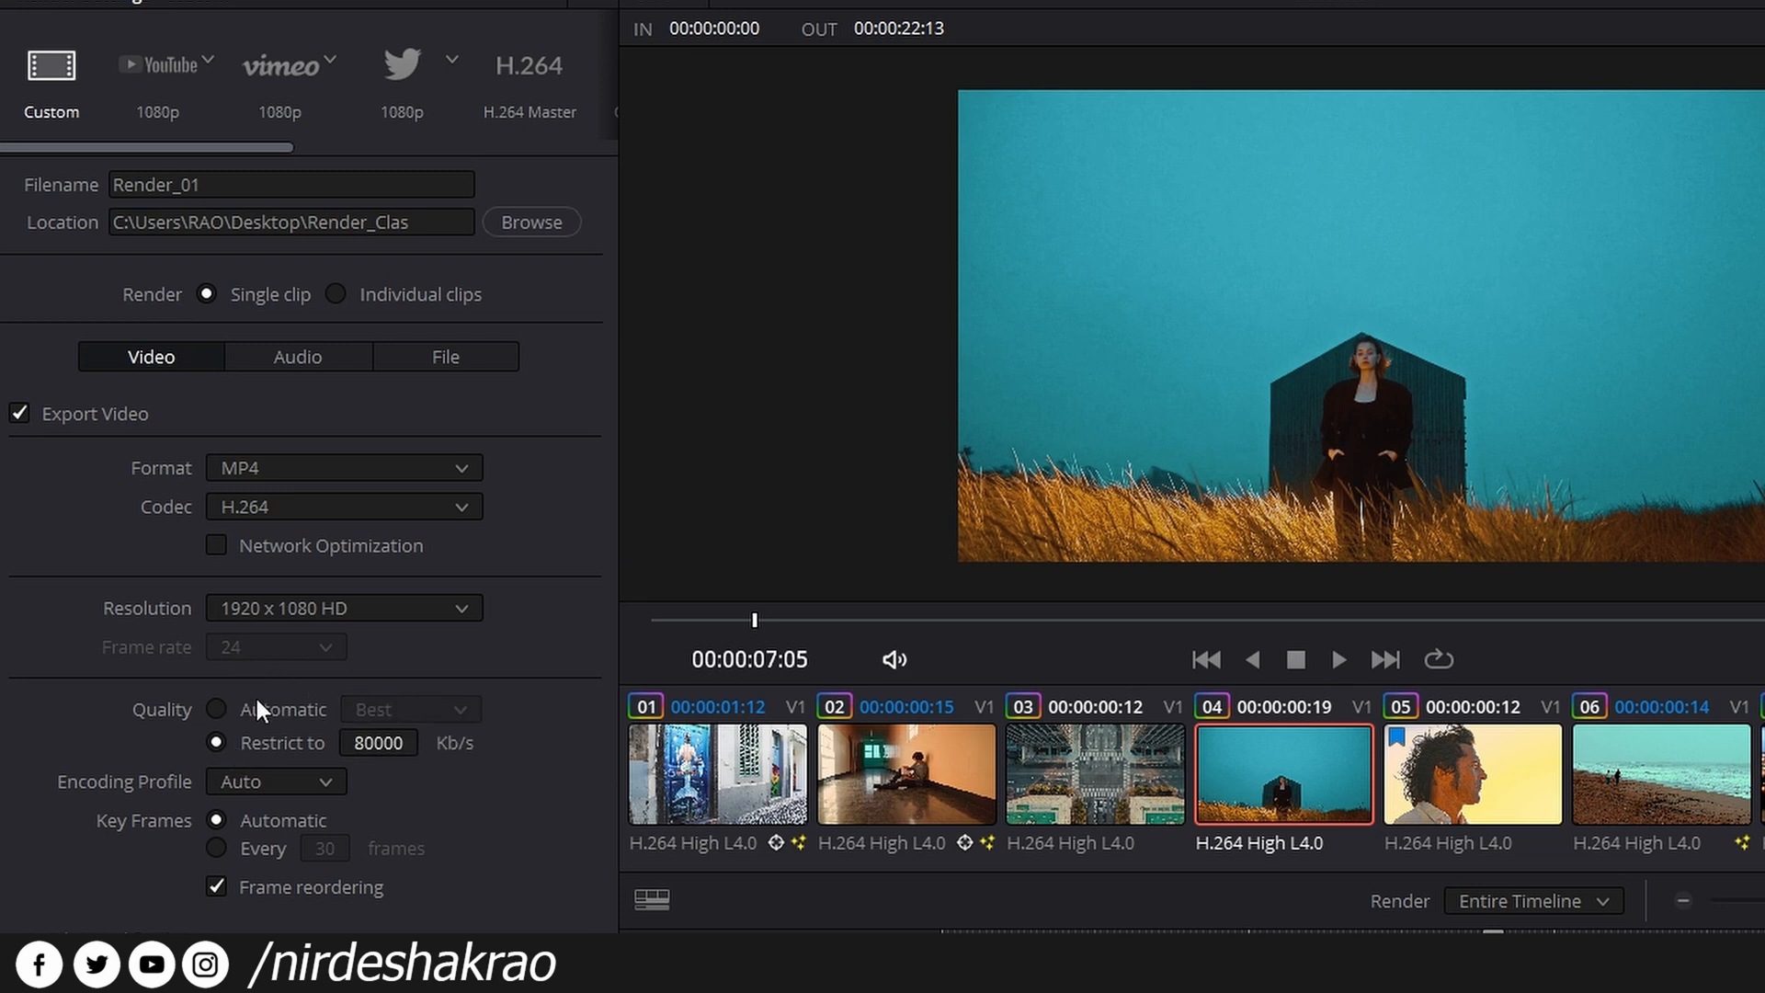
pyautogui.doubleClick(371, 743)
pyautogui.moveTo(365, 743); pyautogui.dragTo(348, 743)
pyautogui.write('3')
# - Set the render resolution to 3840 x 2160 Ultra HD and restrict the quality to 60000 Kb/s
pyautogui.click(461, 610)
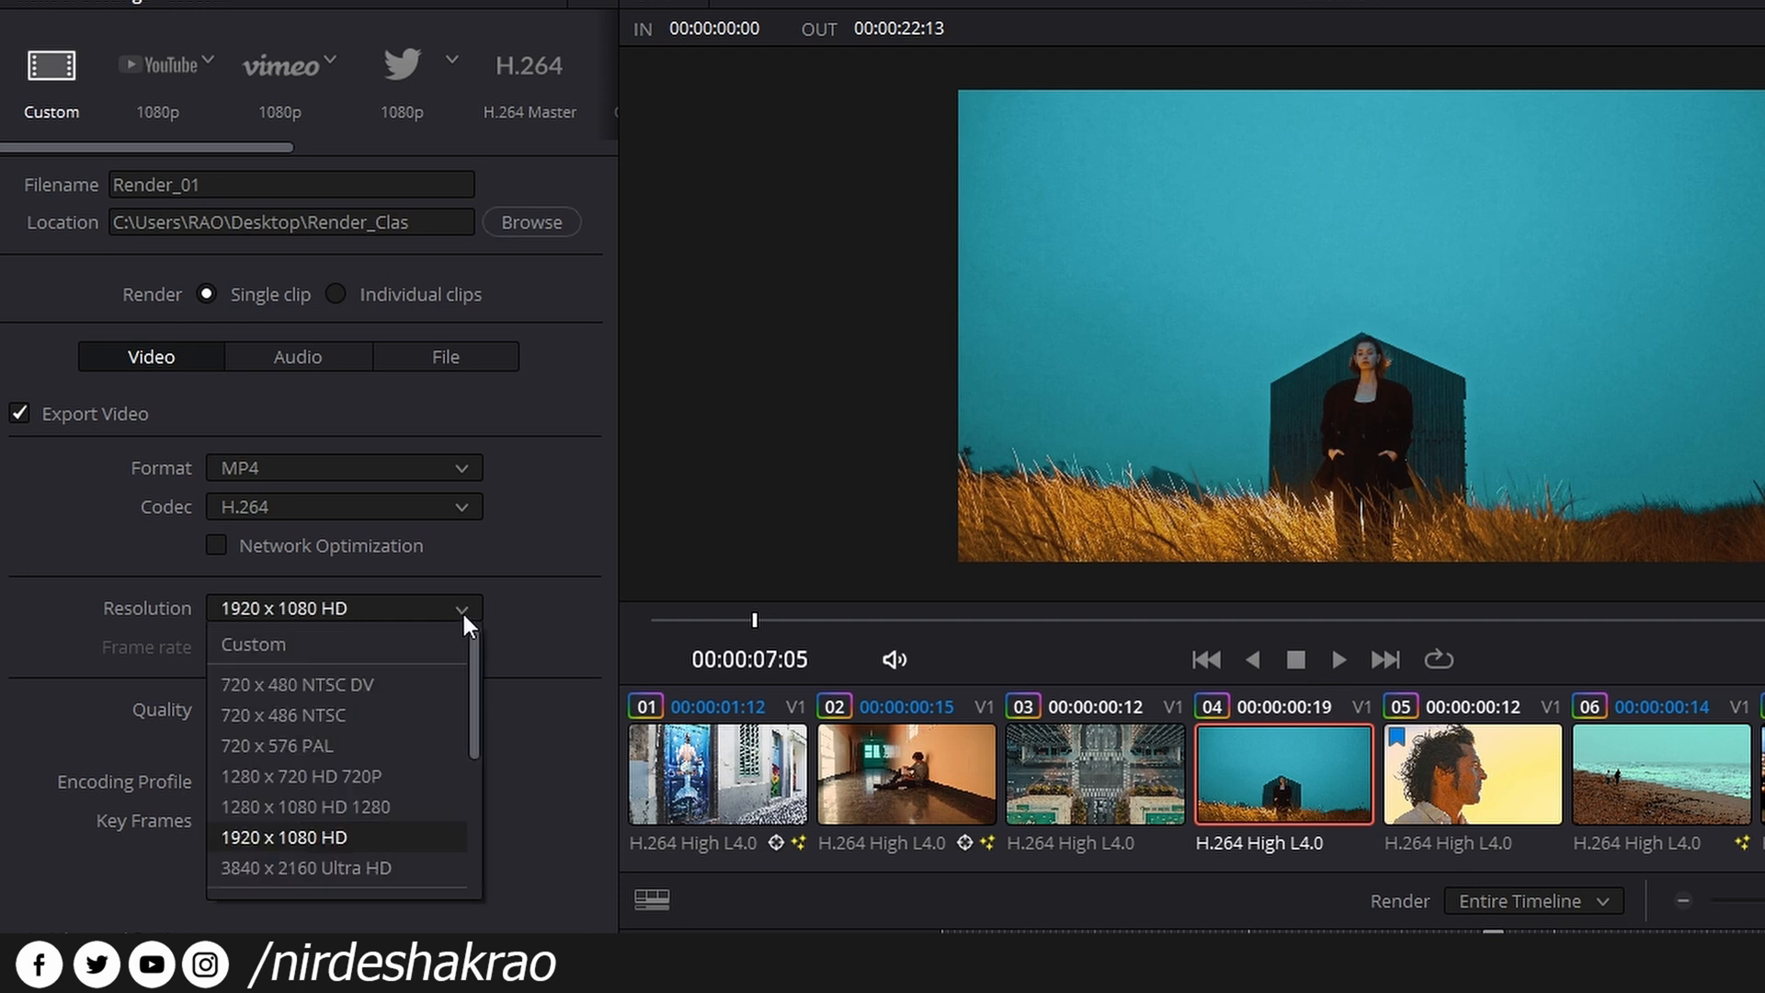
pyautogui.click(347, 865)
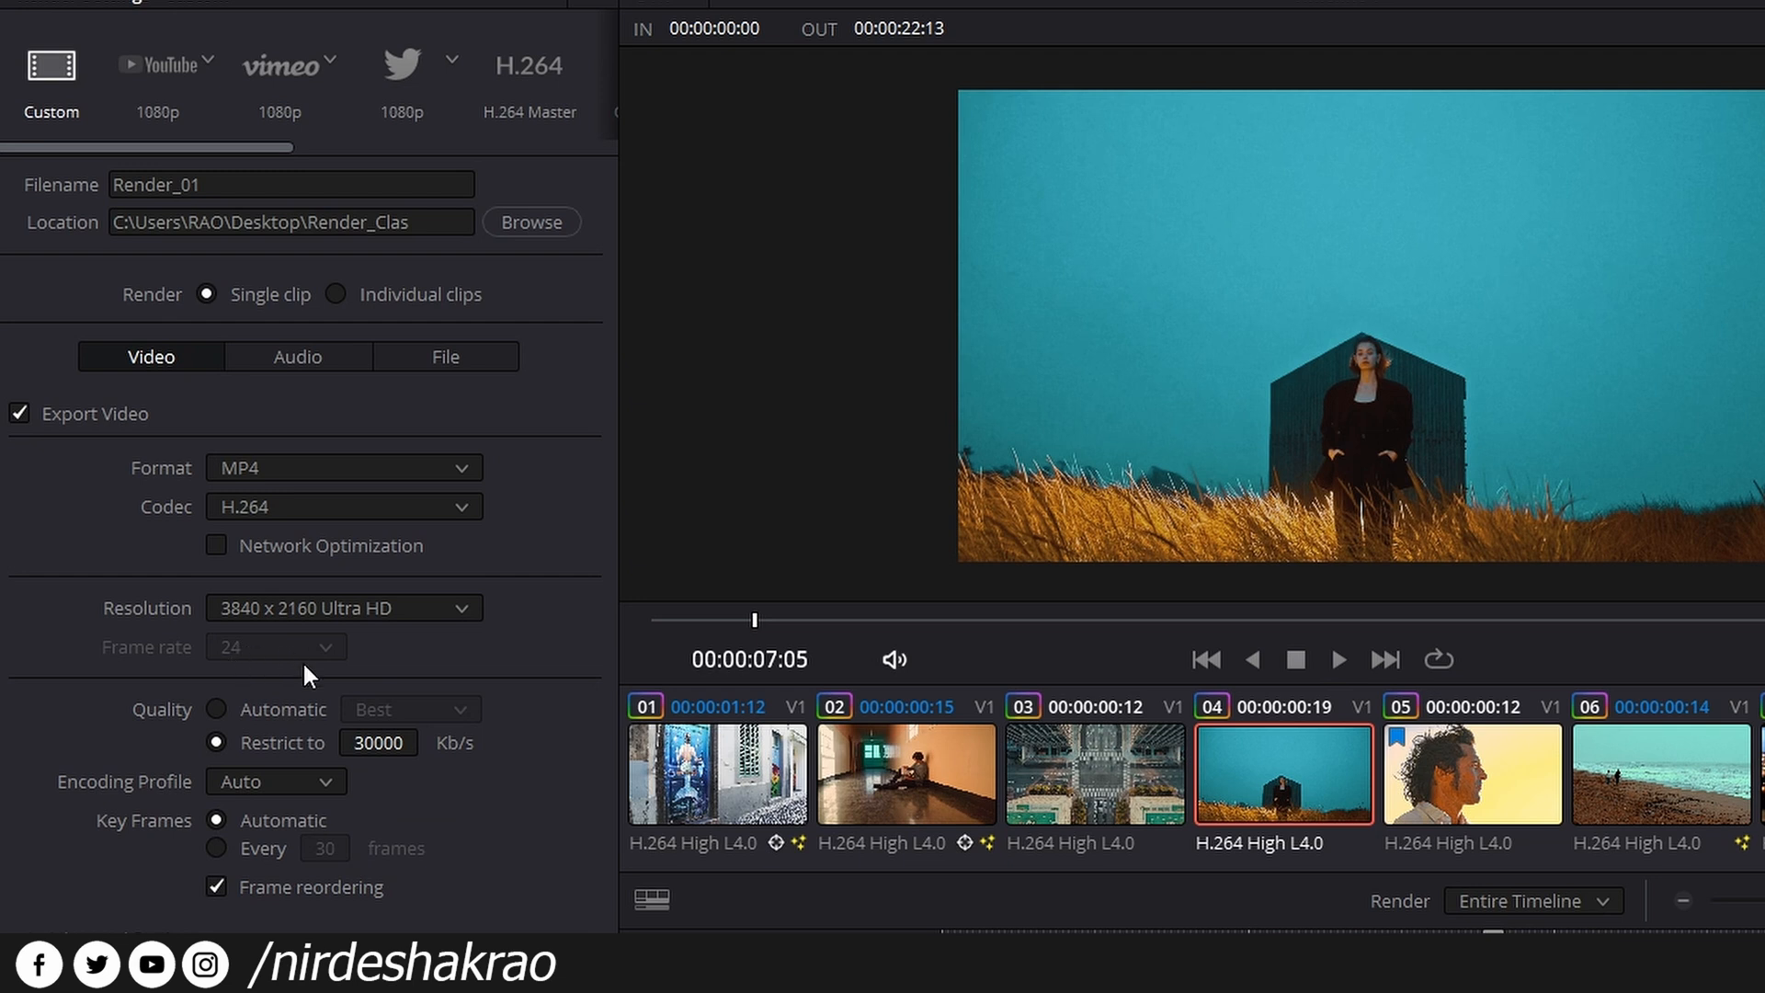
pyautogui.click(379, 743)
pyautogui.press('Delete')
pyautogui.press('Delete')
pyautogui.write('55')
pyautogui.press('Return')
pyautogui.click(239, 647)
pyautogui.click(405, 744)
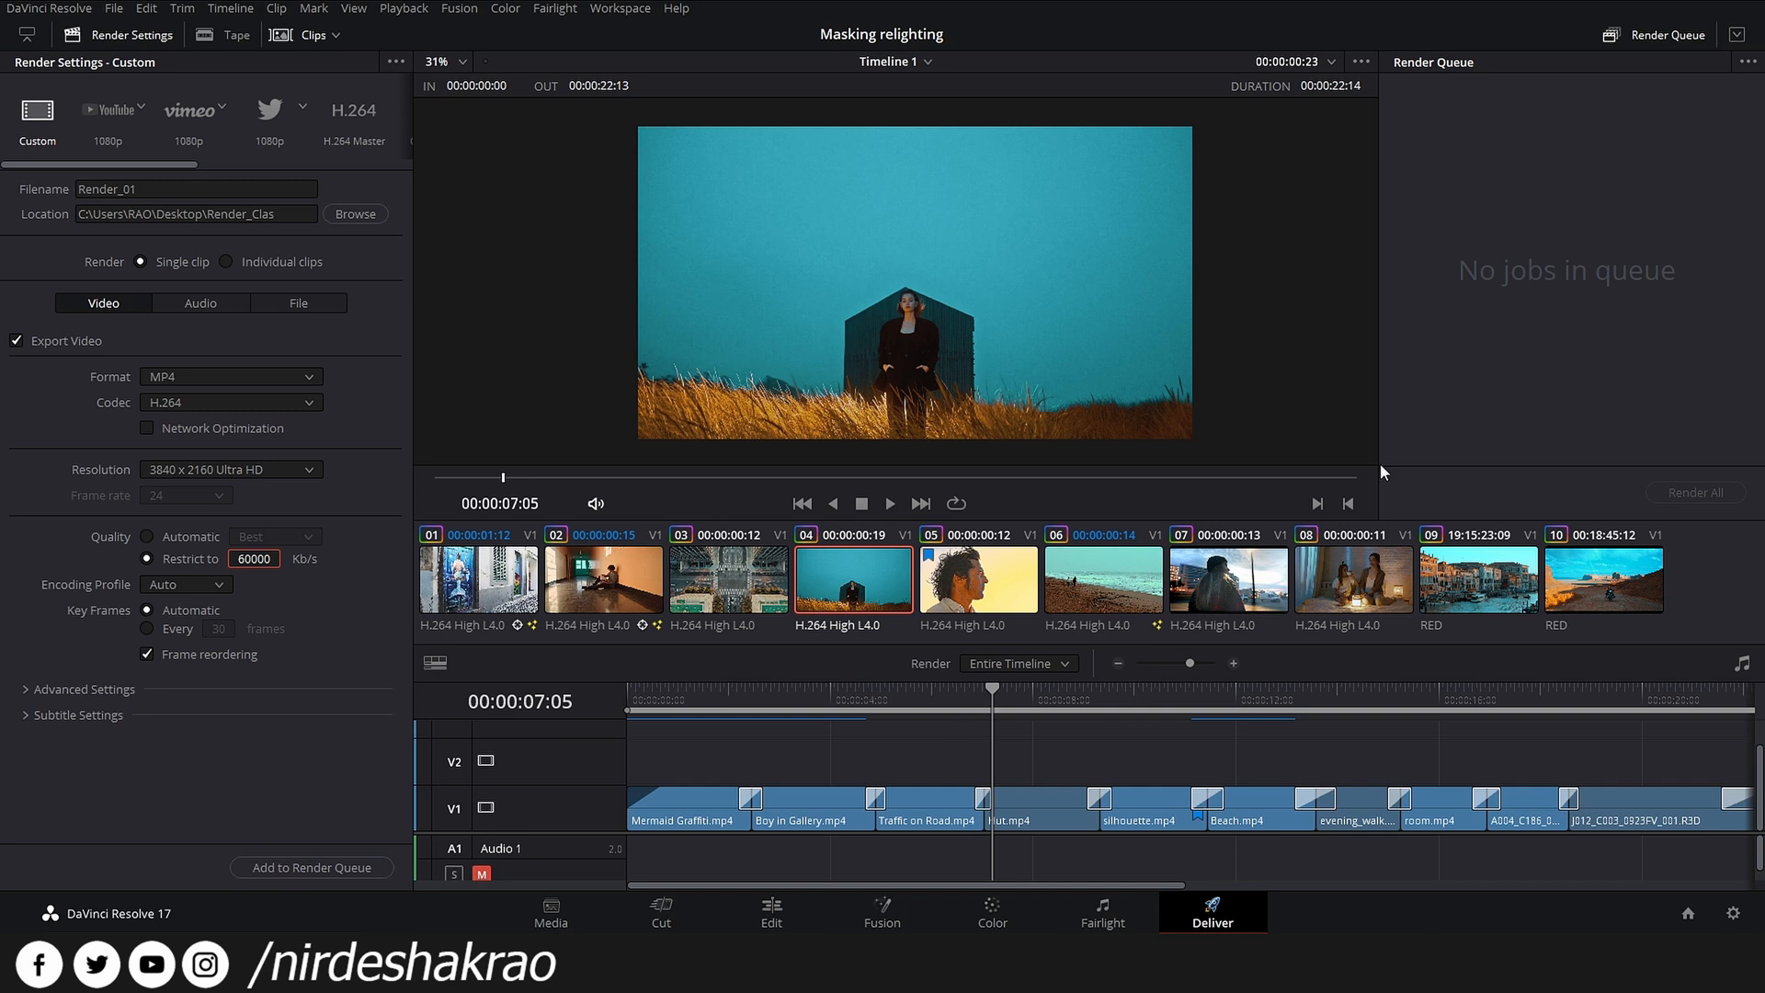
# - Add the Render_01 Ultra HD job to the render queue, accepting a resolution larger than the timeline's
pyautogui.click(331, 867)
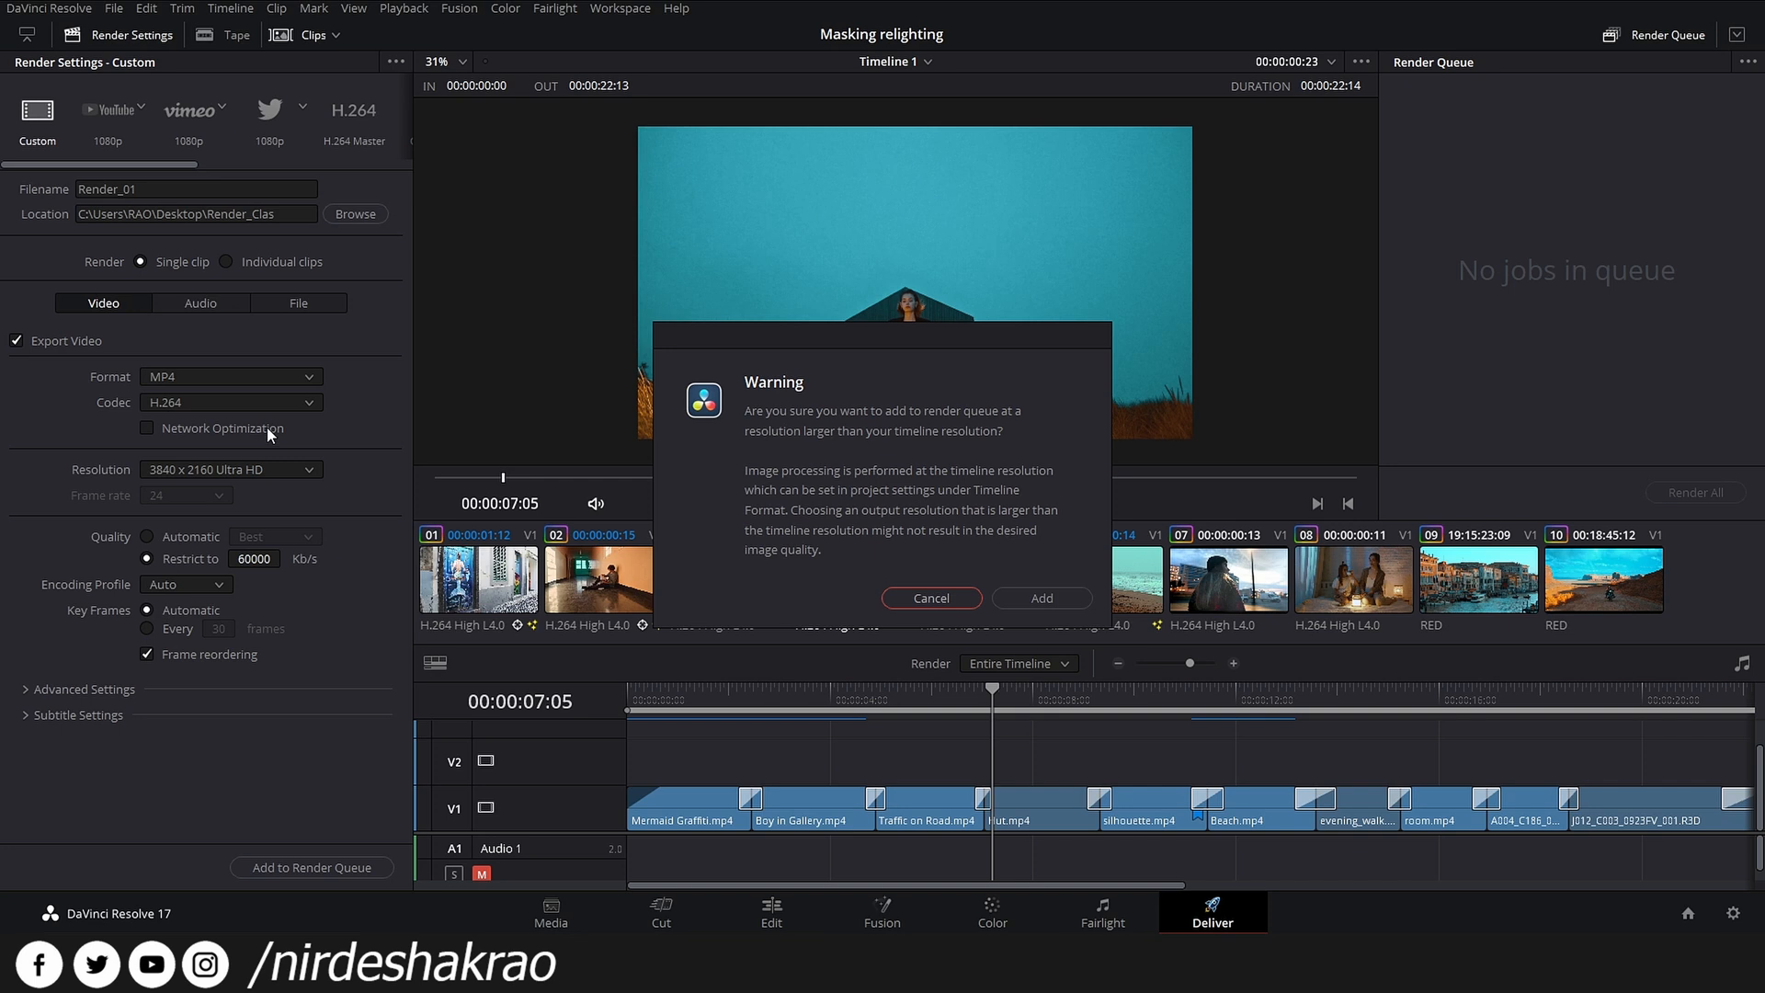
pyautogui.moveTo(852, 339); pyautogui.dragTo(890, 327)
pyautogui.moveTo(722, 337); pyautogui.dragTo(865, 276)
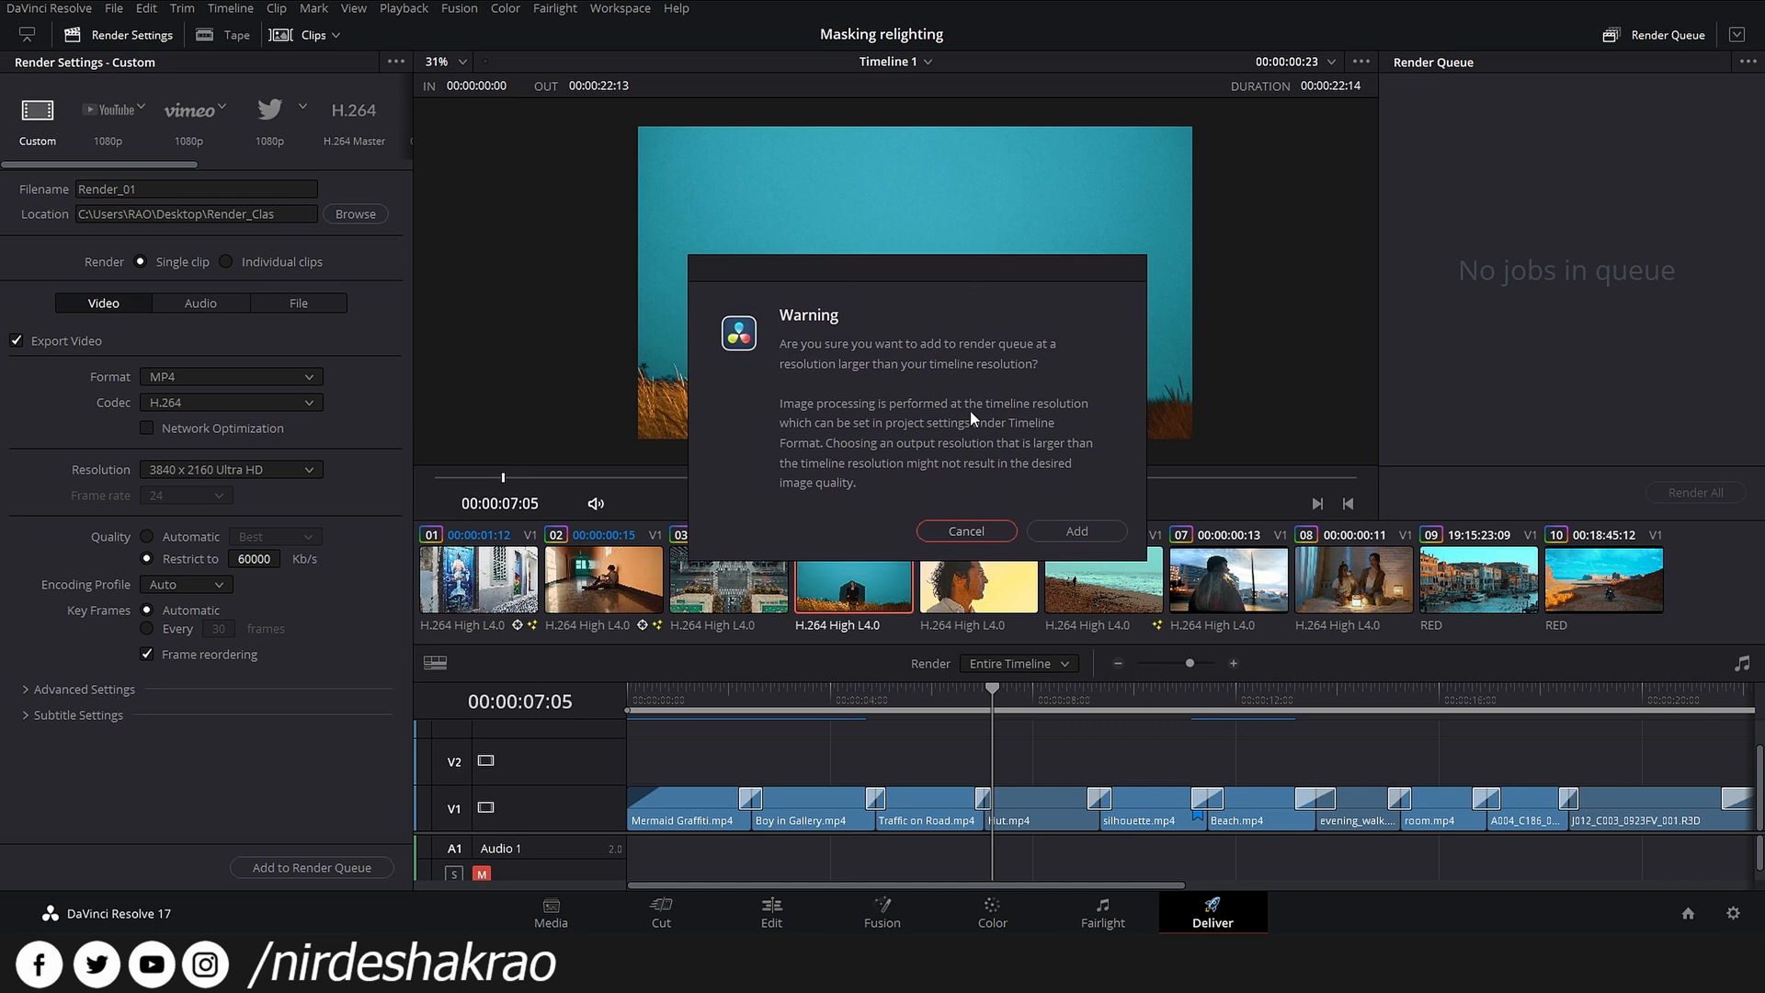
pyautogui.click(1077, 534)
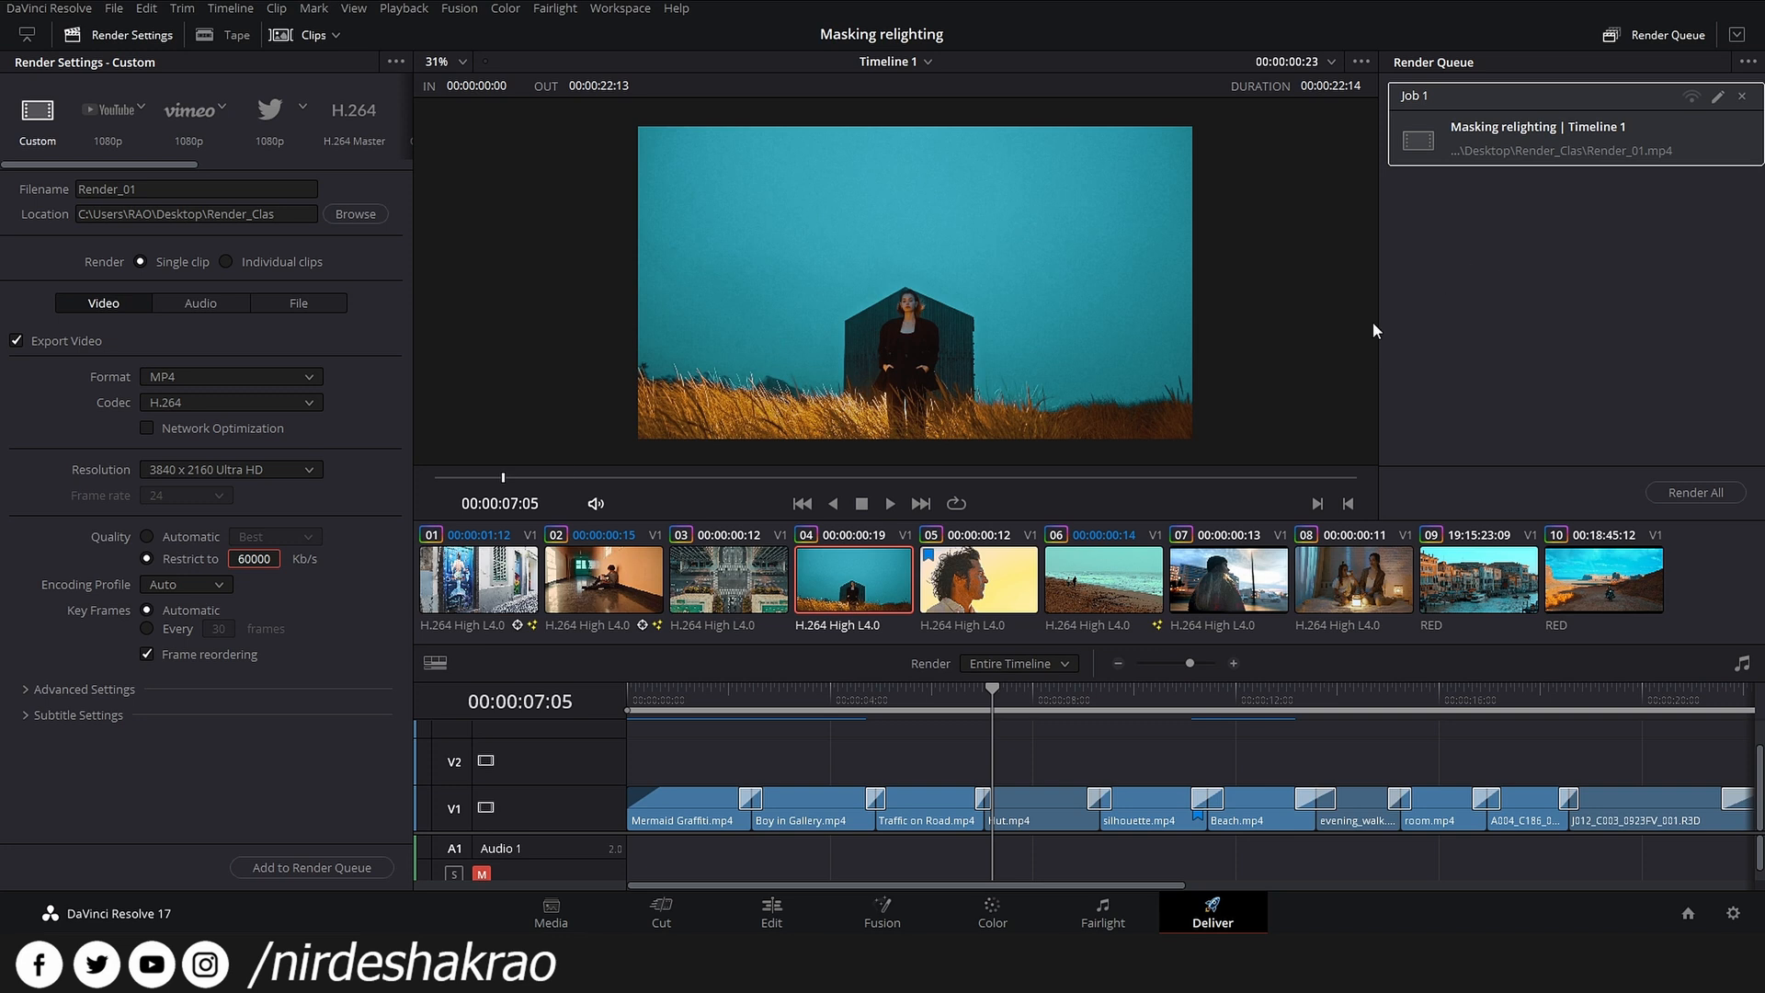
# - Set the render resolution to 1920 x 1080 HD and the filename to Render_02_HD
pyautogui.click(287, 471)
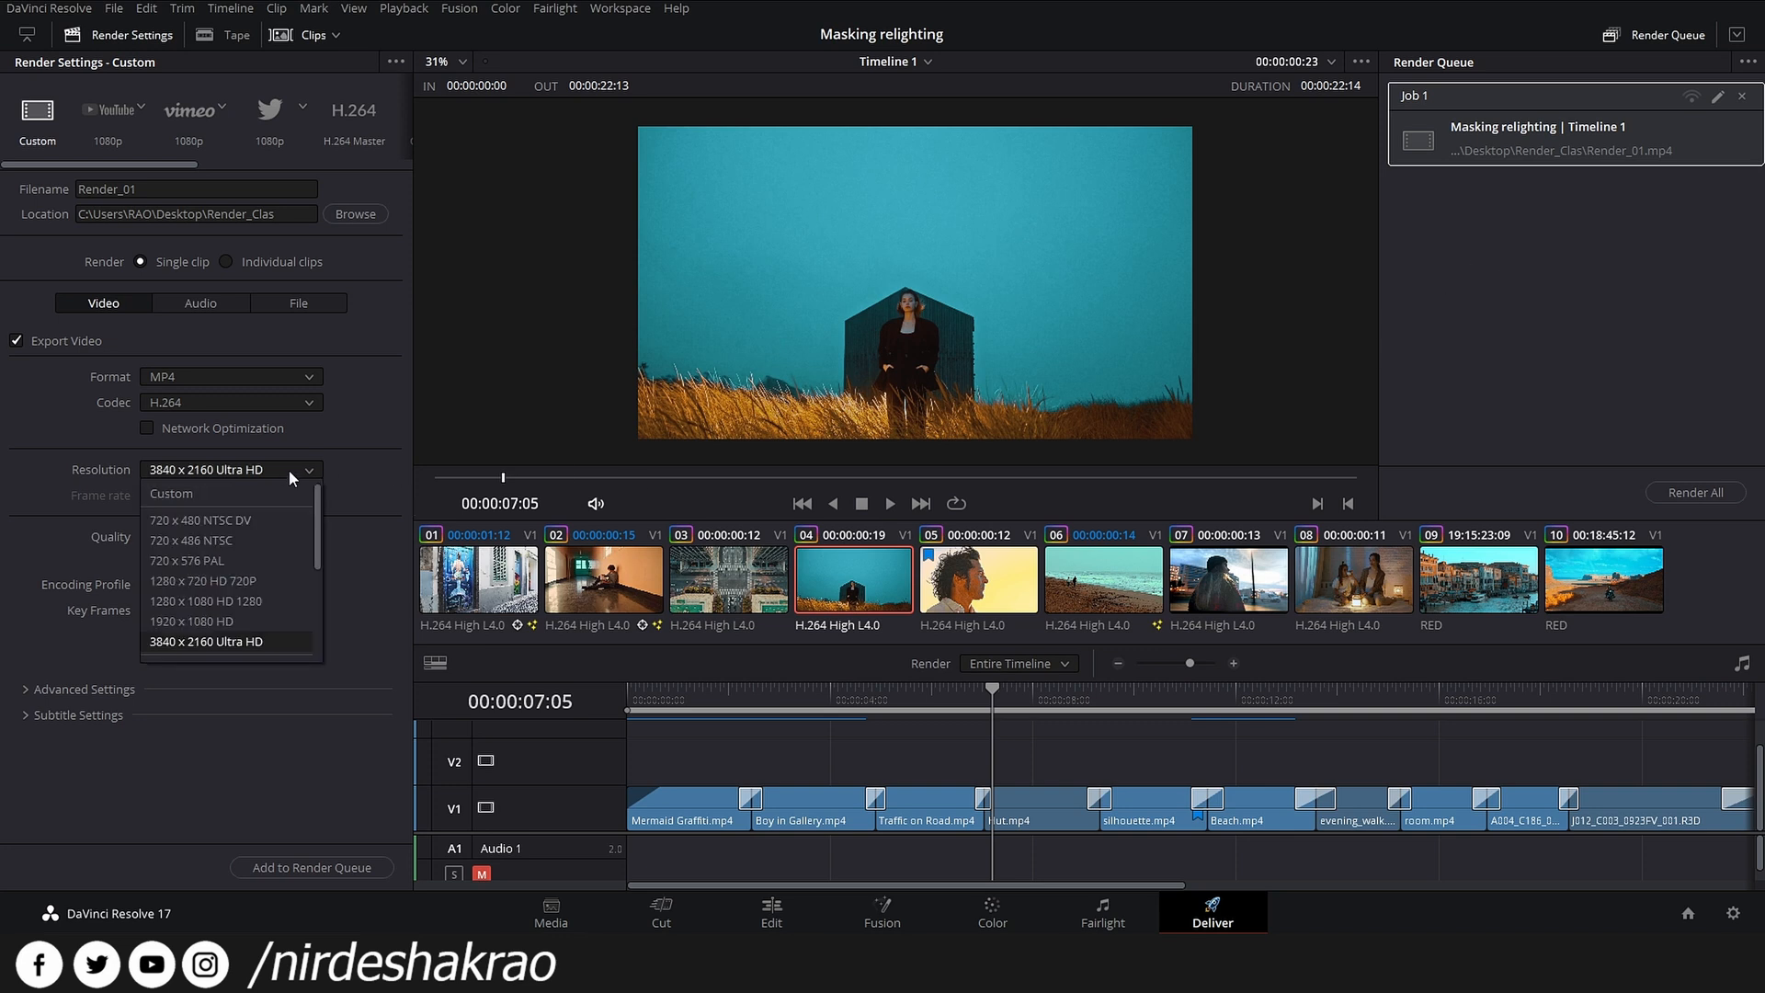
pyautogui.click(253, 621)
pyautogui.click(210, 191)
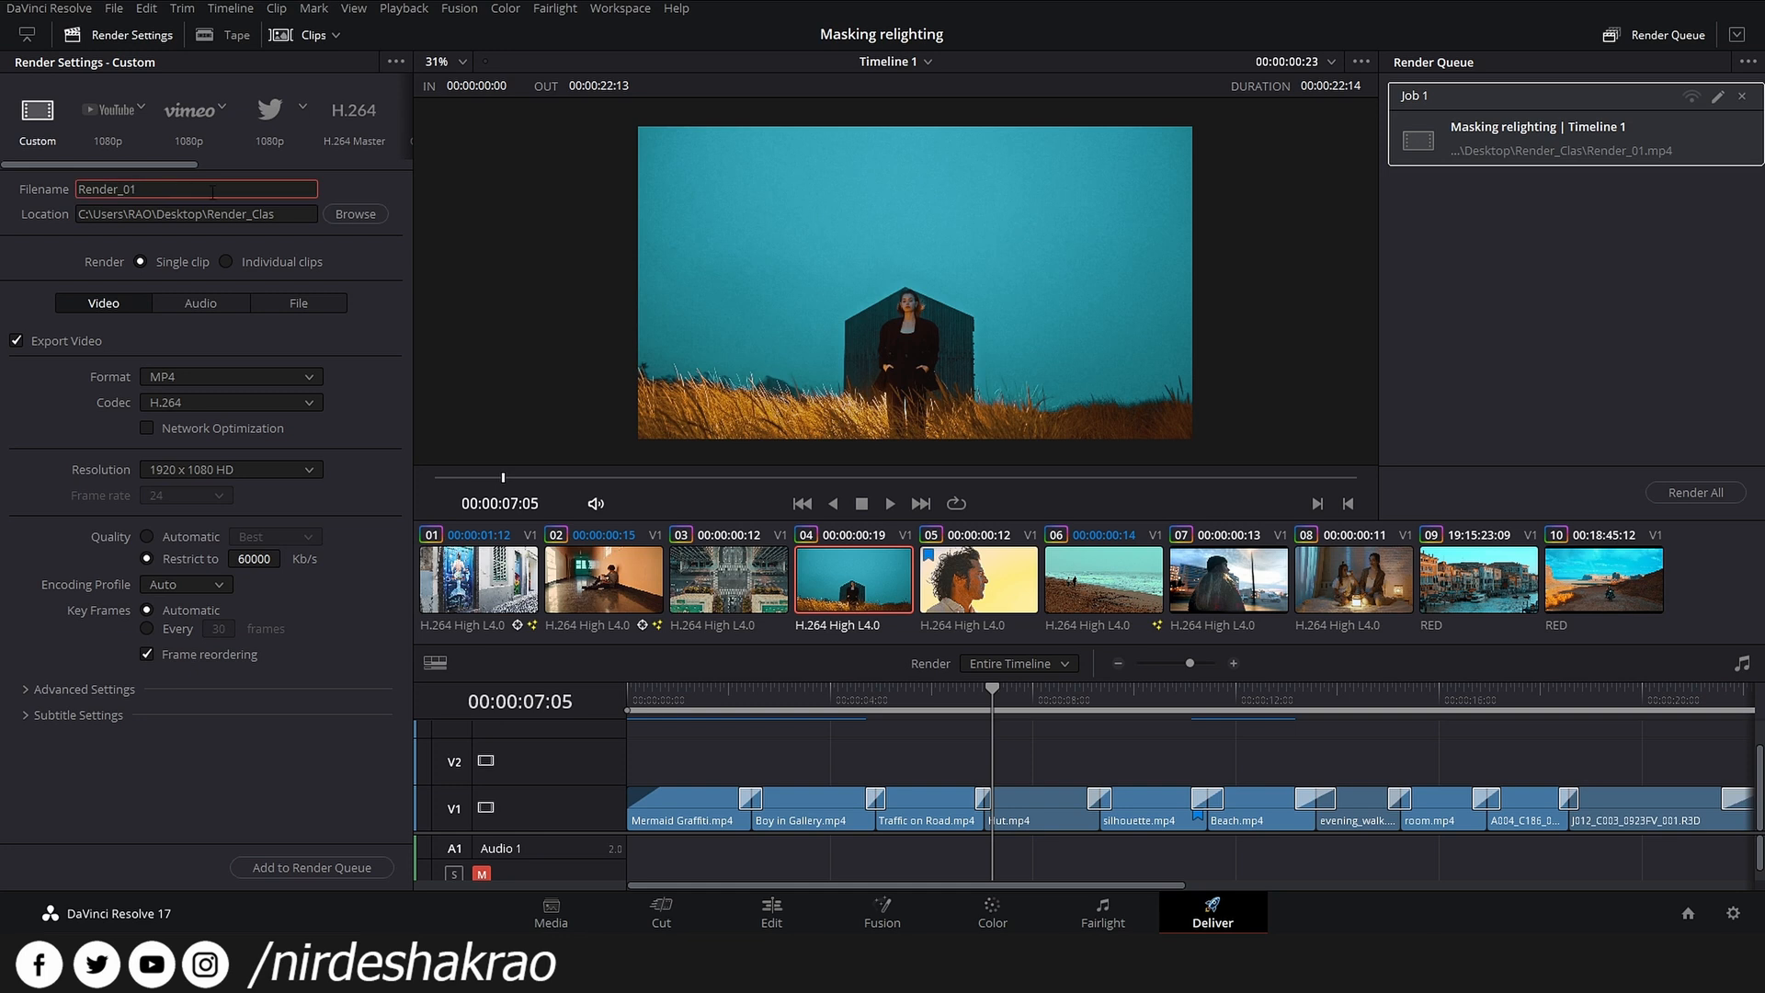
pyautogui.press('BackSpace')
pyautogui.write('2_HD')
pyautogui.click(168, 221)
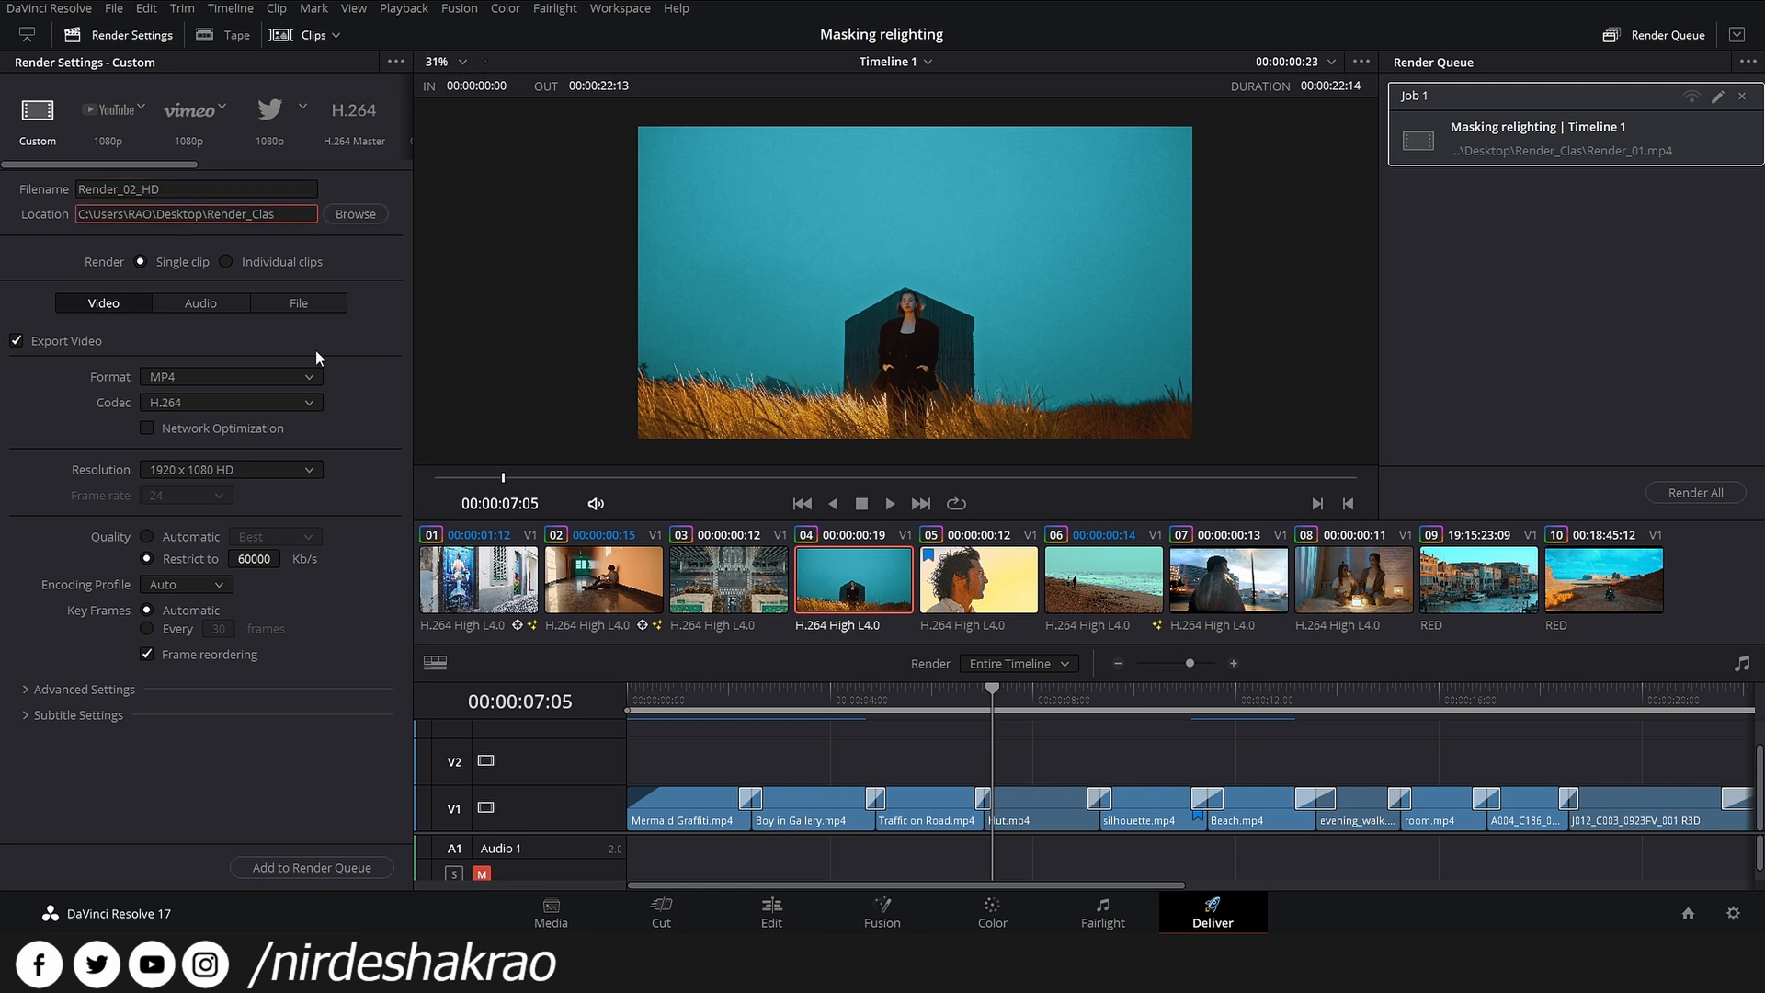
# - Restrict the quality to 30000 Kb/s and add the Render_02_HD job to the render queue
pyautogui.click(259, 558)
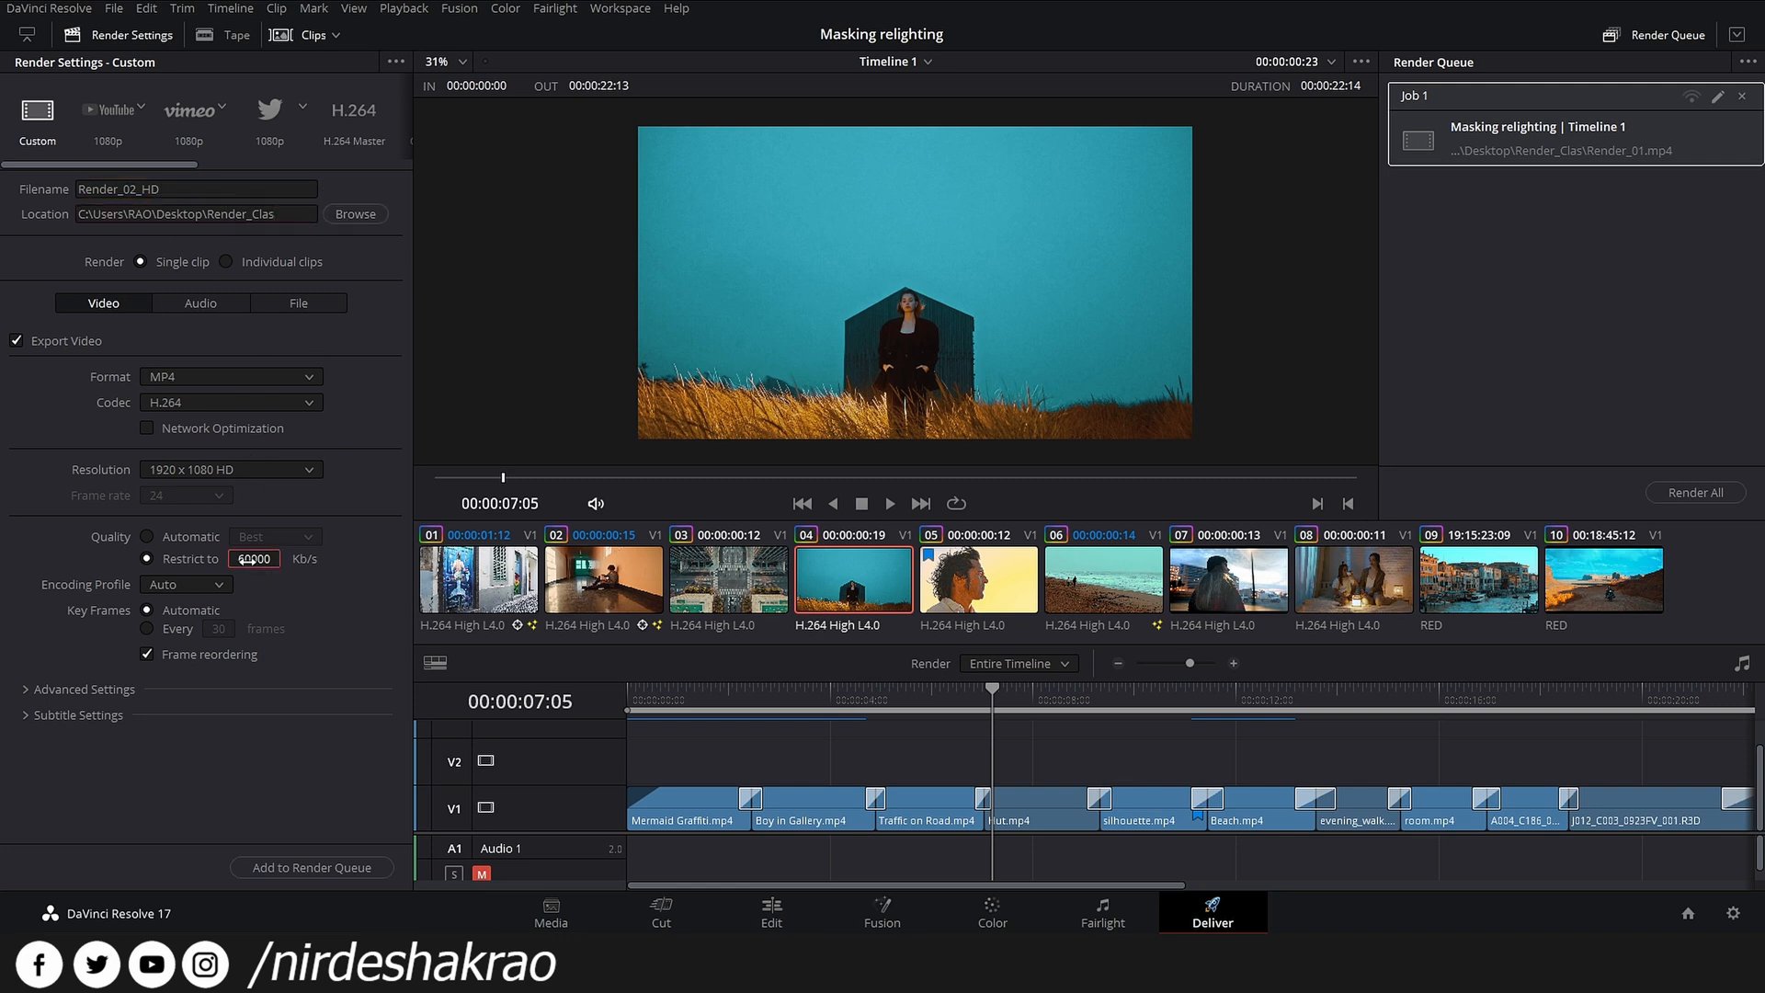
pyautogui.click(244, 559)
pyautogui.click(259, 561)
pyautogui.hotkey('ctrl', 'a')
pyautogui.write('30000')
pyautogui.click(325, 868)
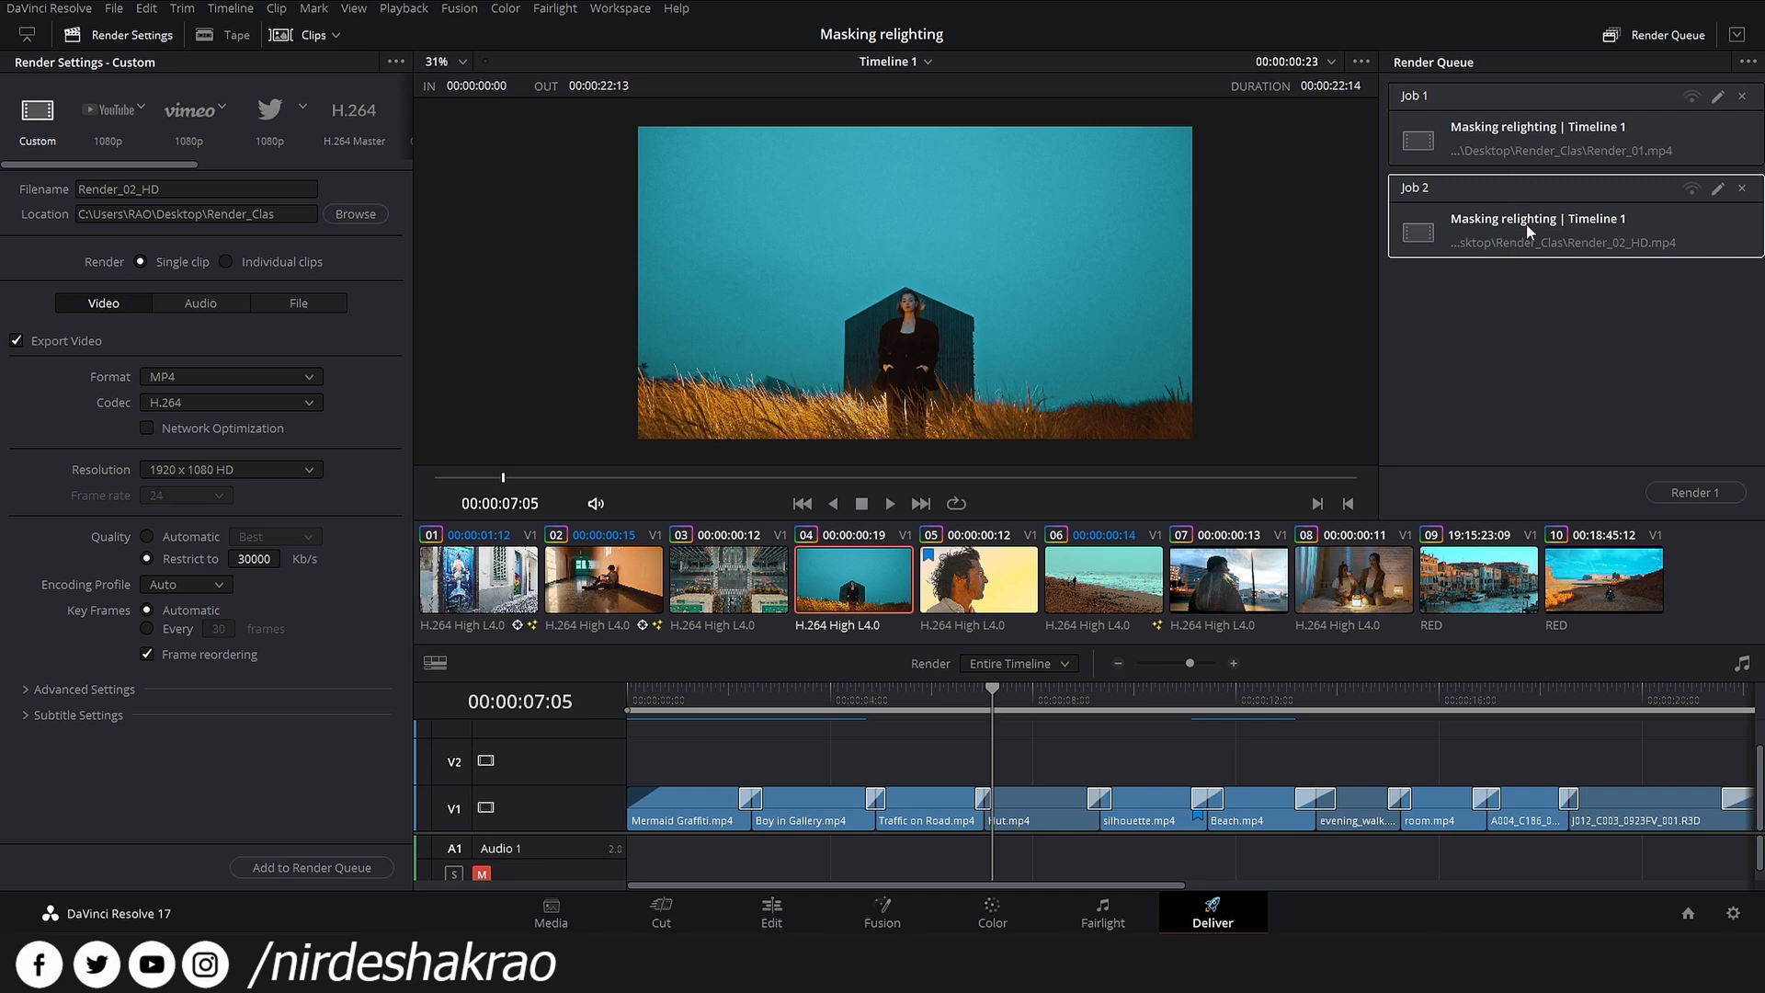
# - Open the queued Render_01 job for editing to examine its settings, and leave without updating it
pyautogui.click(1620, 122)
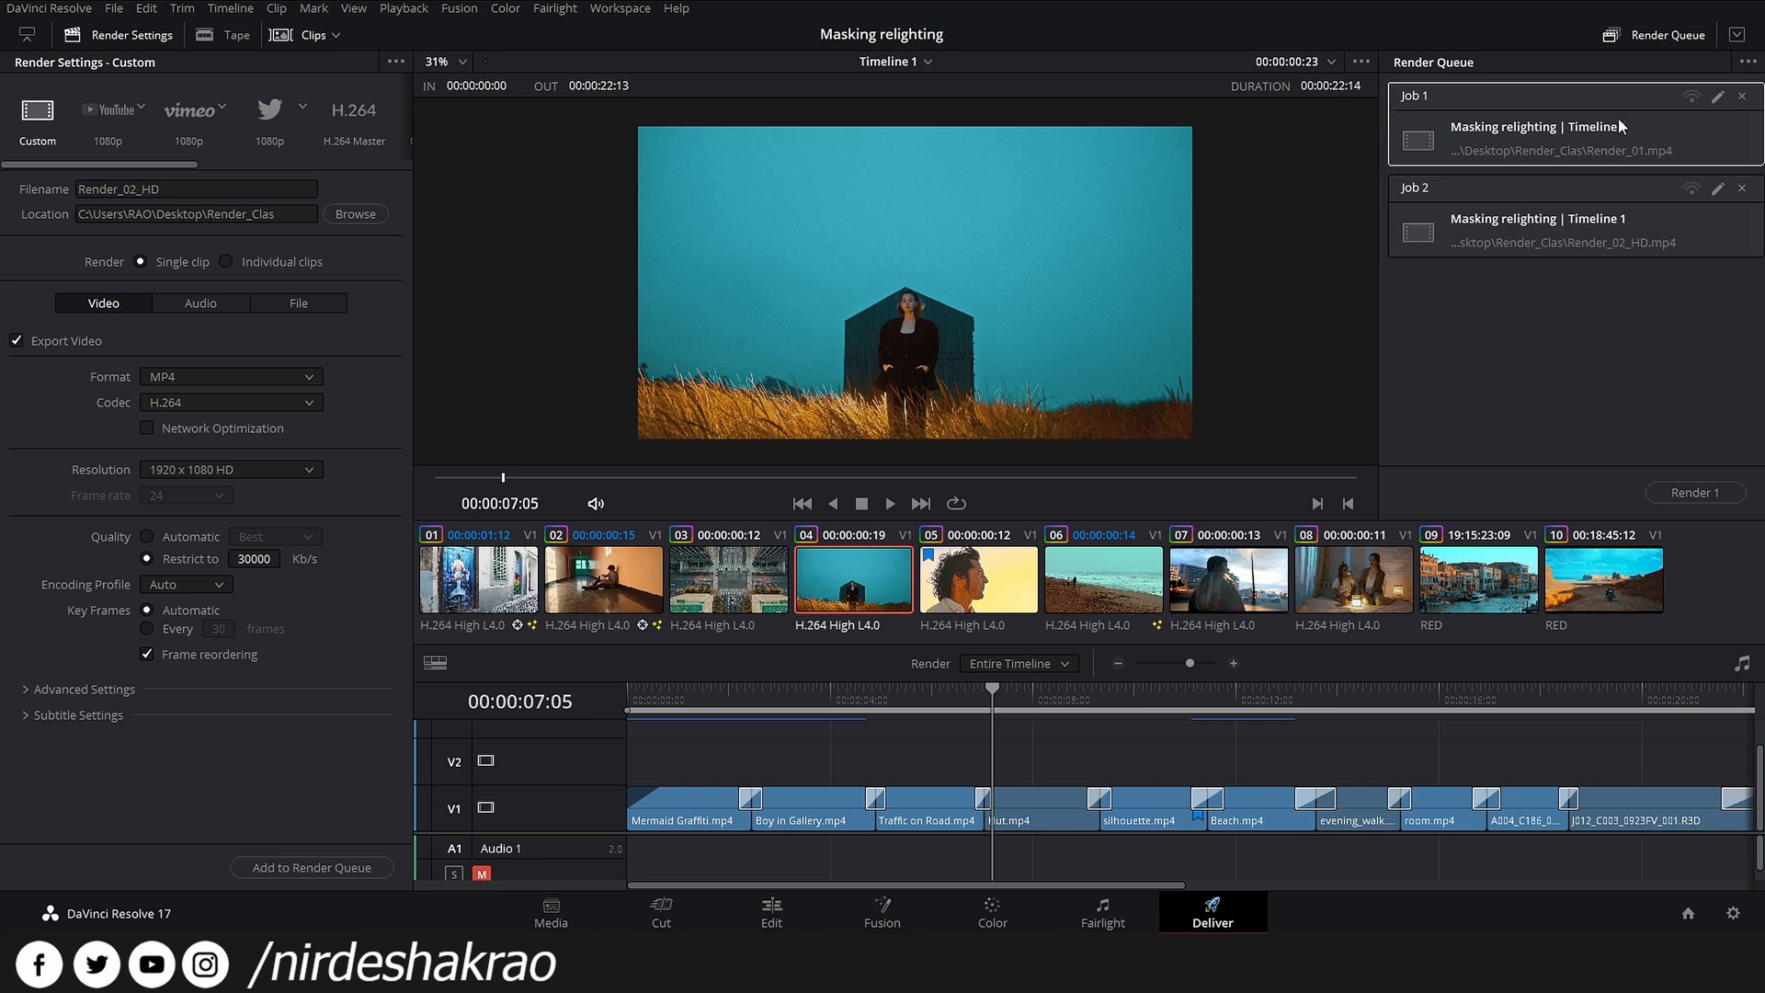
pyautogui.click(1719, 98)
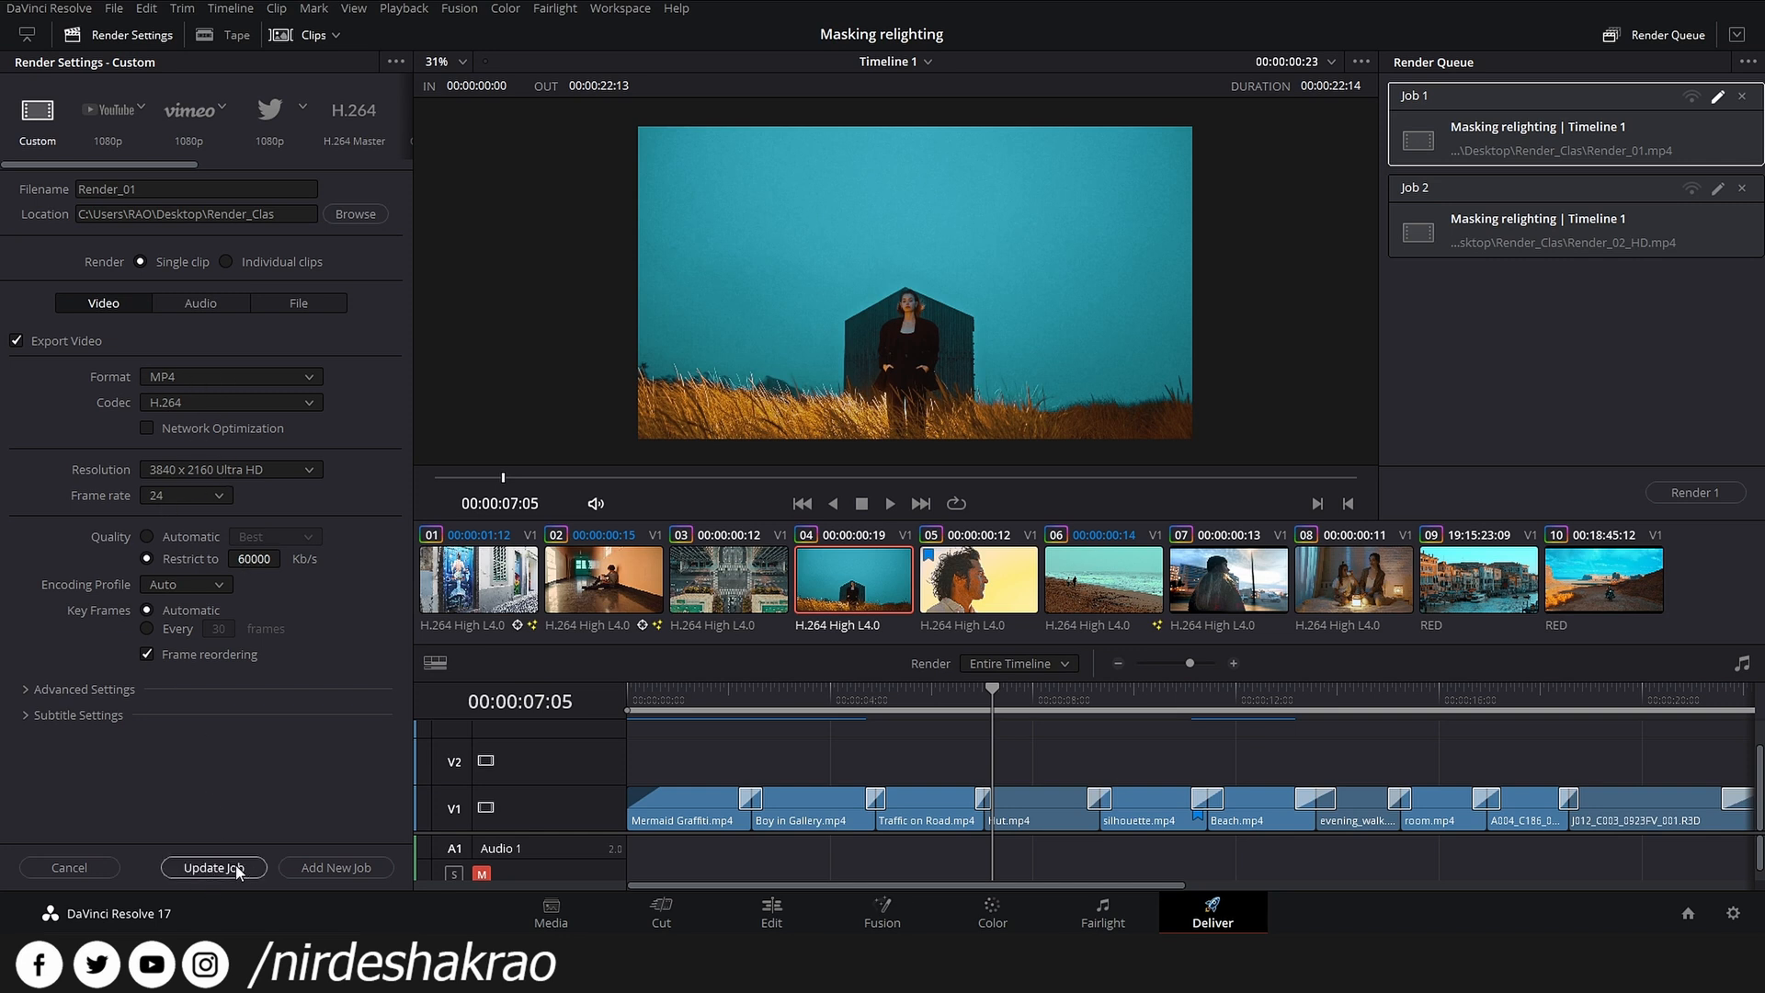
pyautogui.click(66, 869)
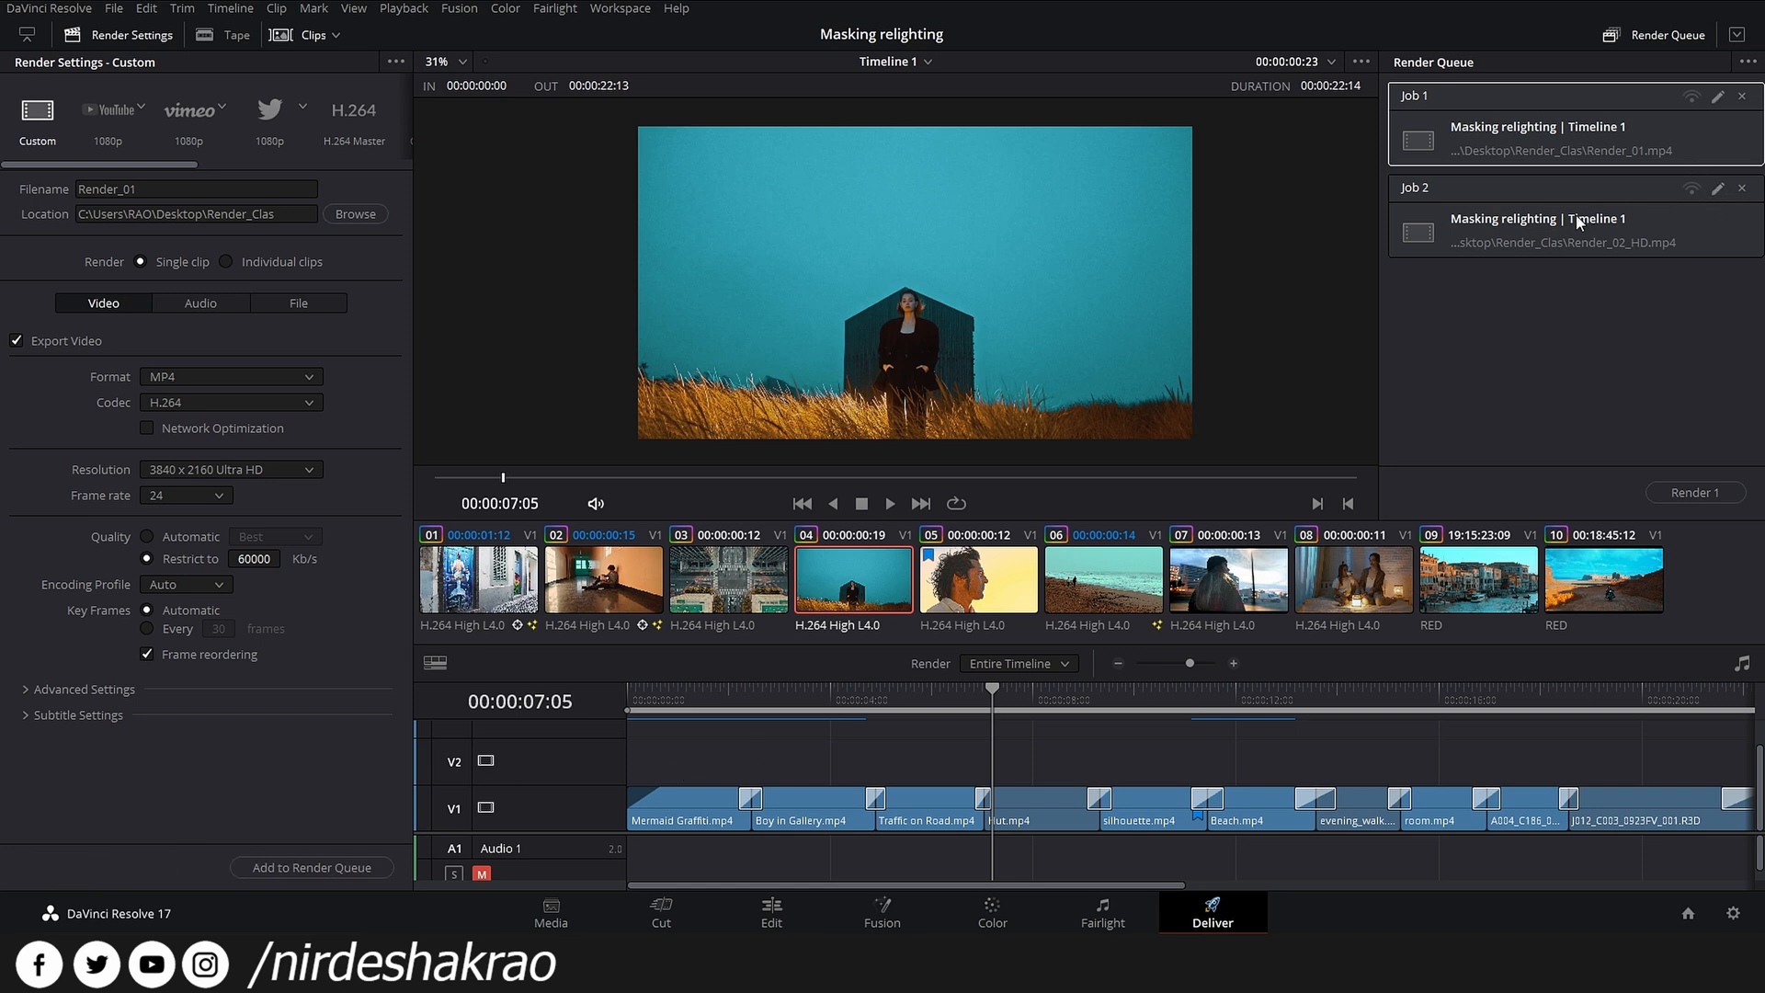
# - Open the queued Render_02_HD job for editing to examine its settings, and update the job without changing them
pyautogui.click(1715, 192)
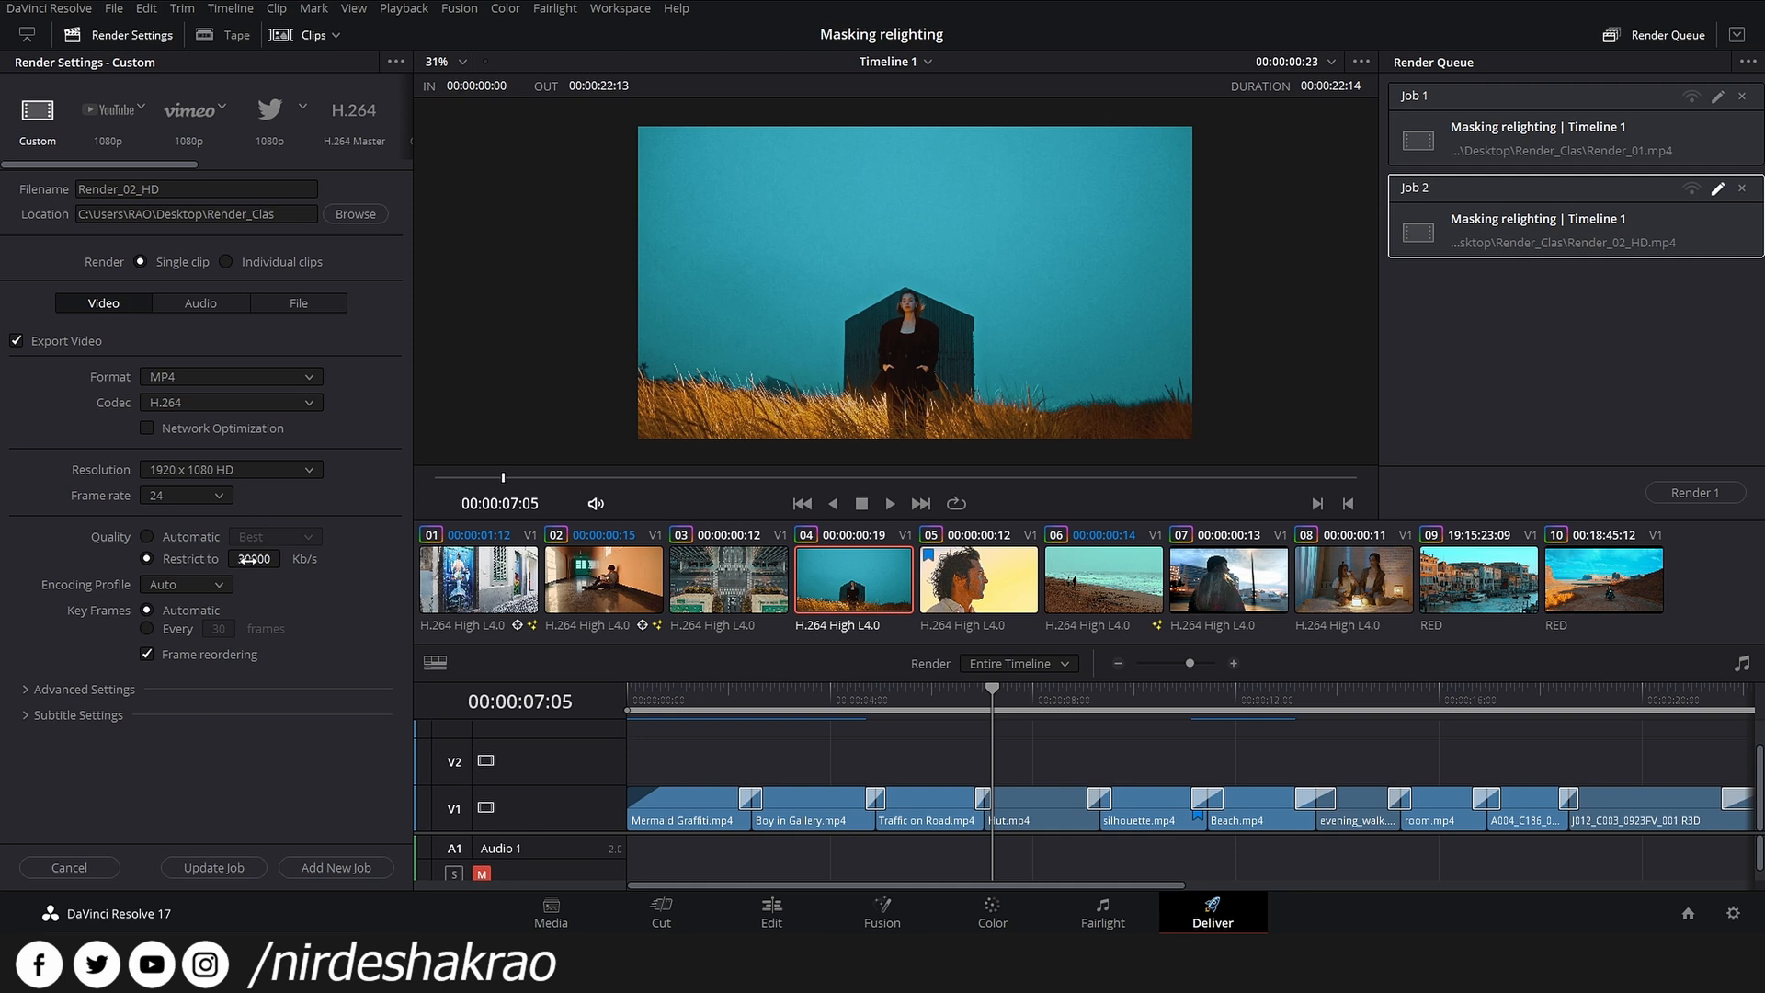
pyautogui.click(216, 868)
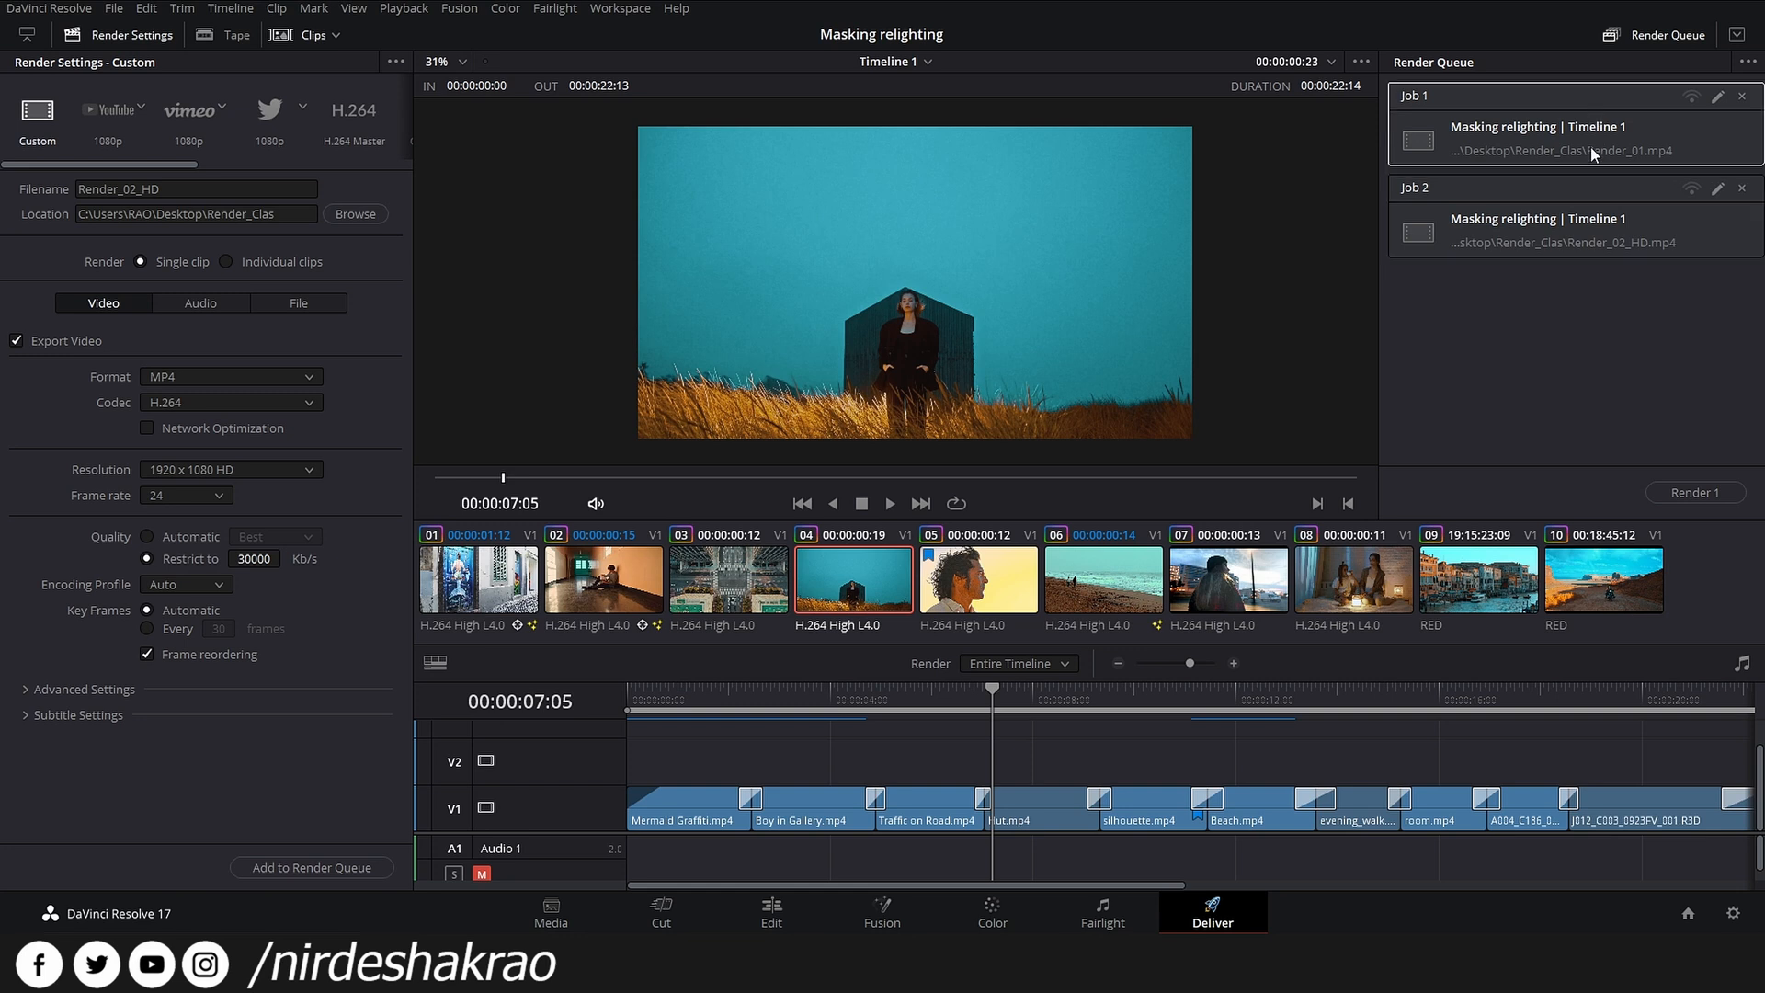
pyautogui.click(1566, 341)
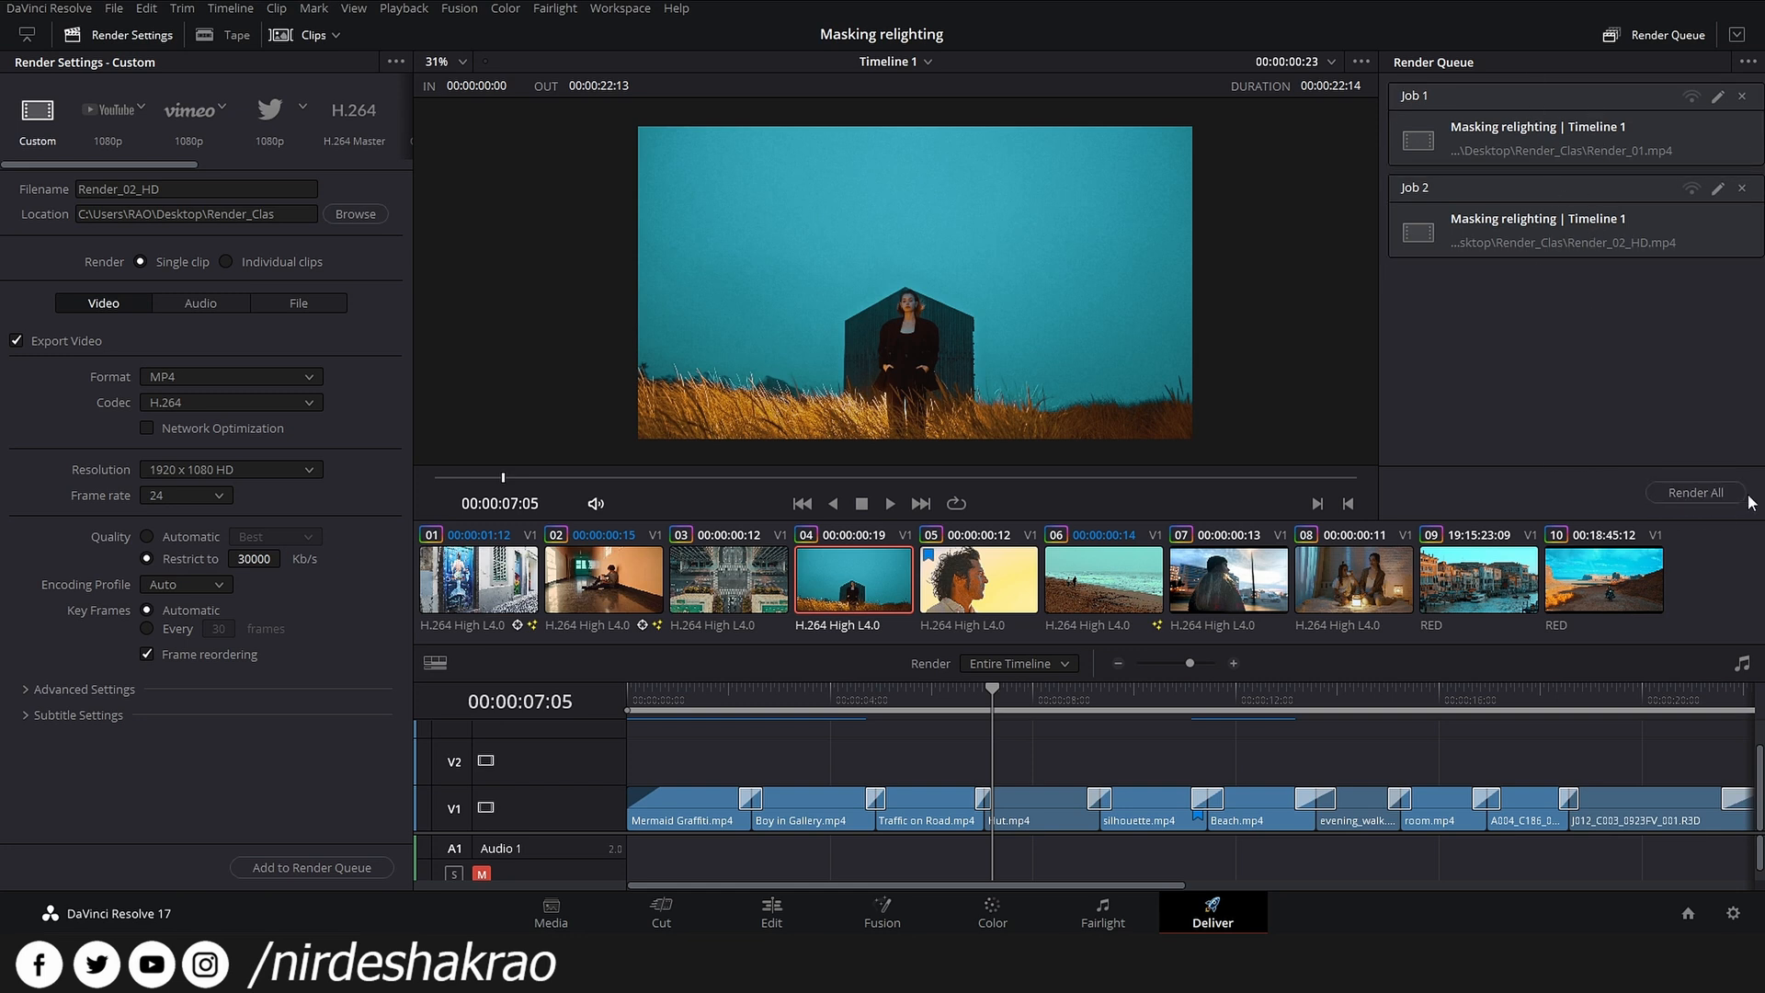
pyautogui.click(1582, 150)
pyautogui.keyDown('ctrl'); pyautogui.click(1570, 225); pyautogui.keyUp('ctrl')
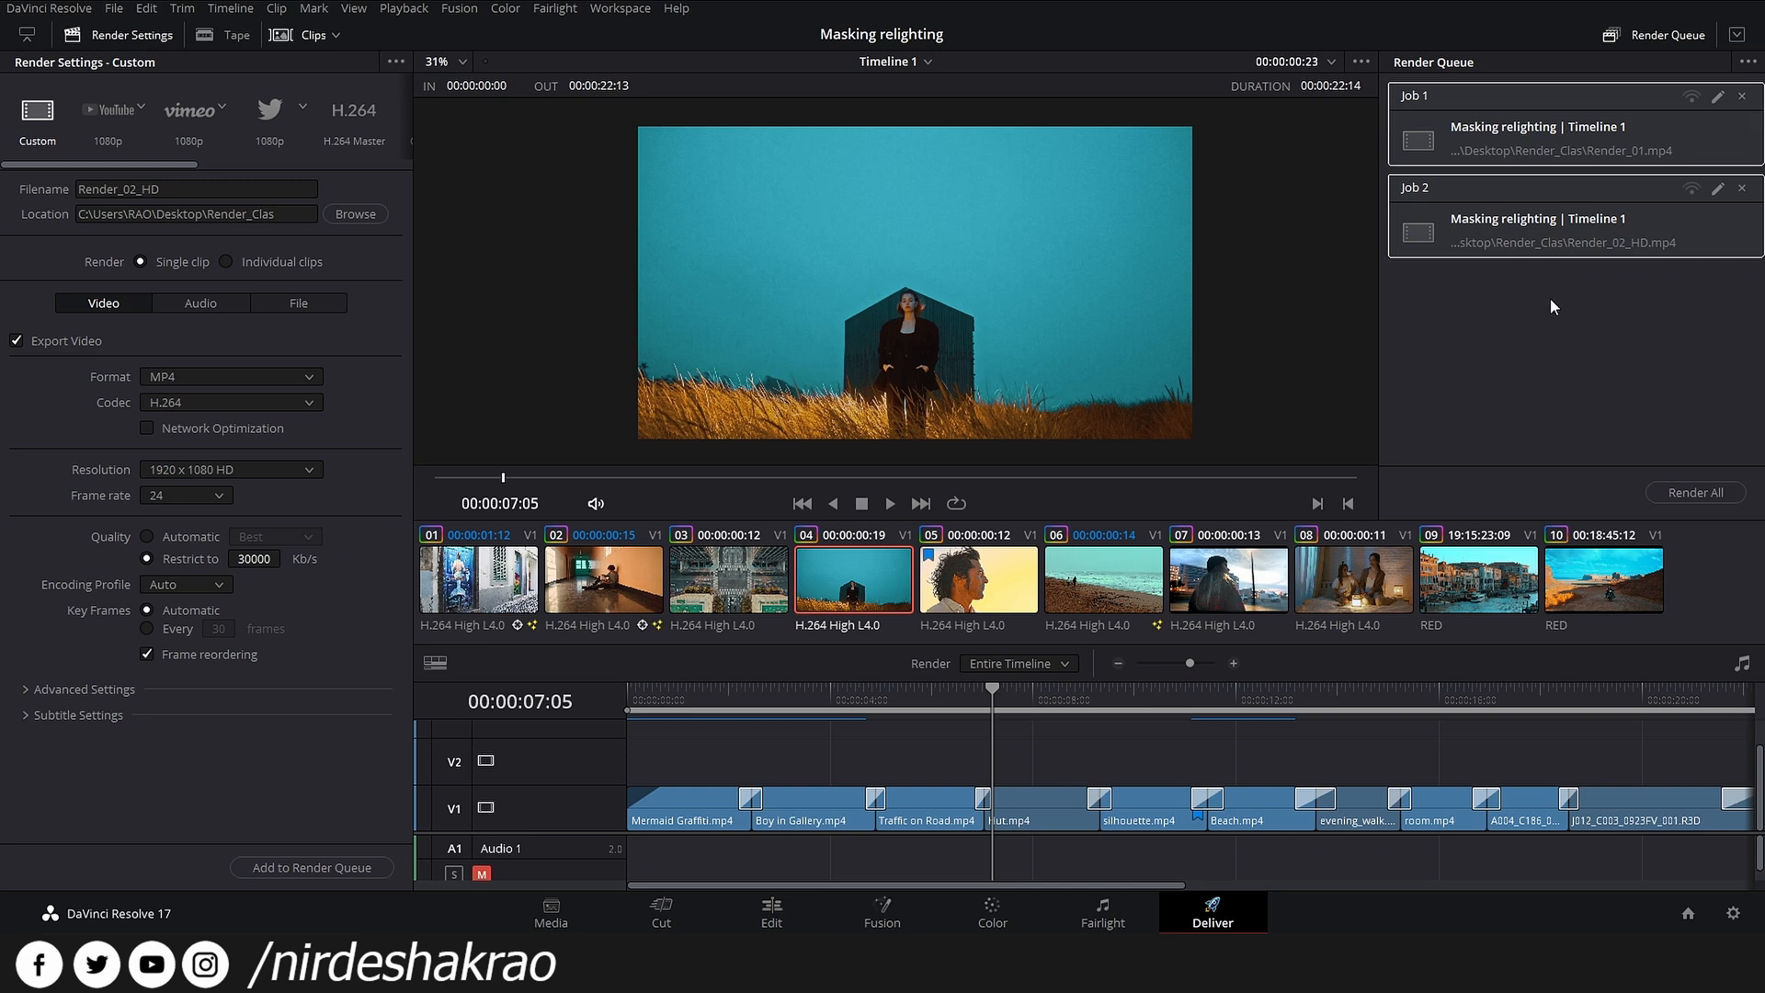
pyautogui.click(1564, 365)
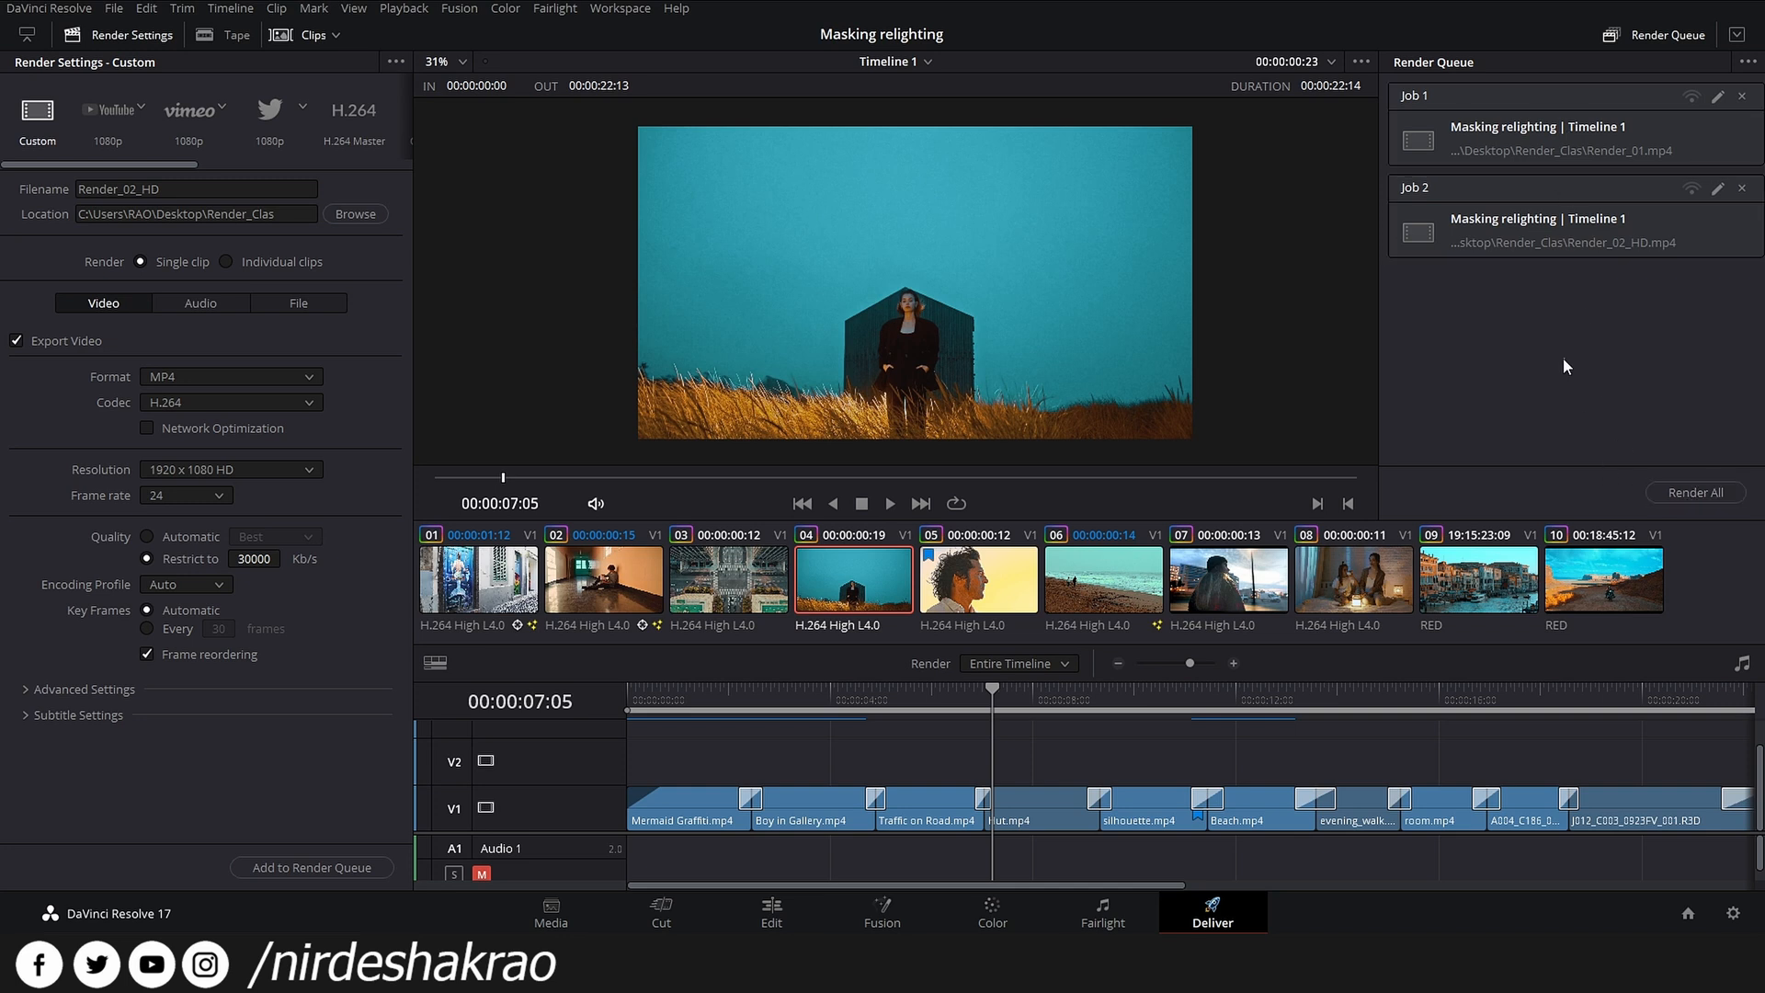
pyautogui.click(1534, 145)
pyautogui.keyDown('ctrl'); pyautogui.click(1530, 229); pyautogui.keyUp('ctrl')
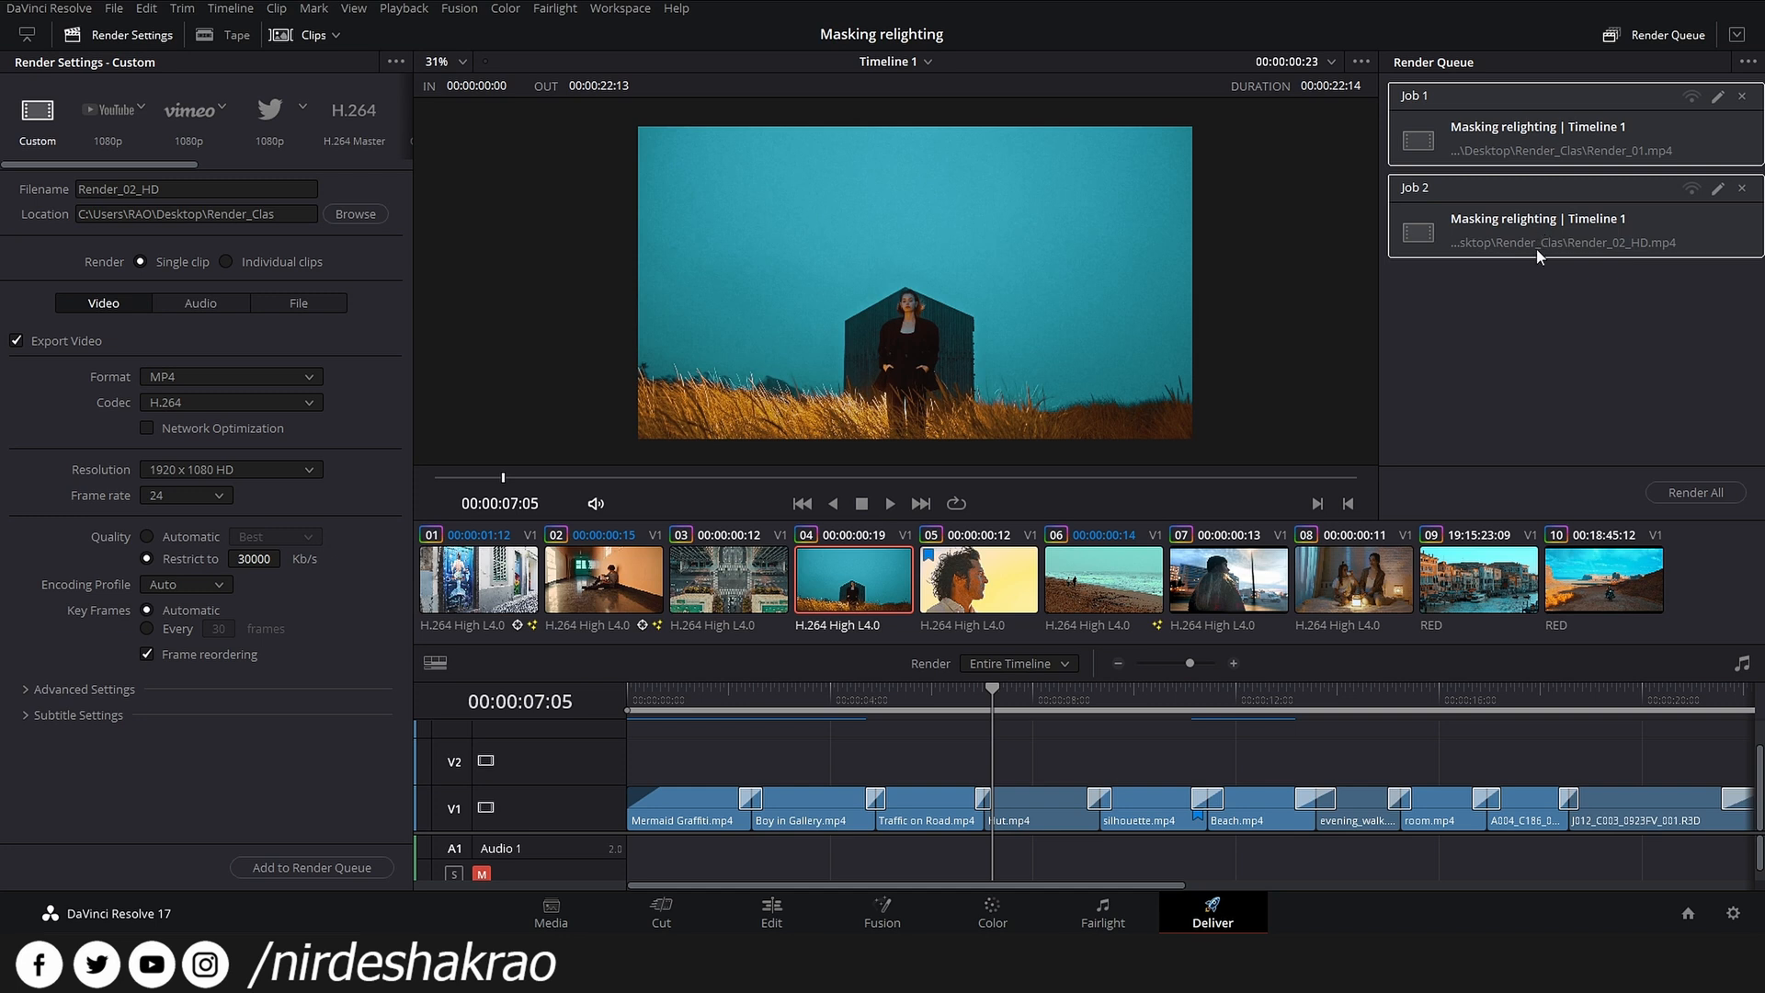
pyautogui.click(1548, 314)
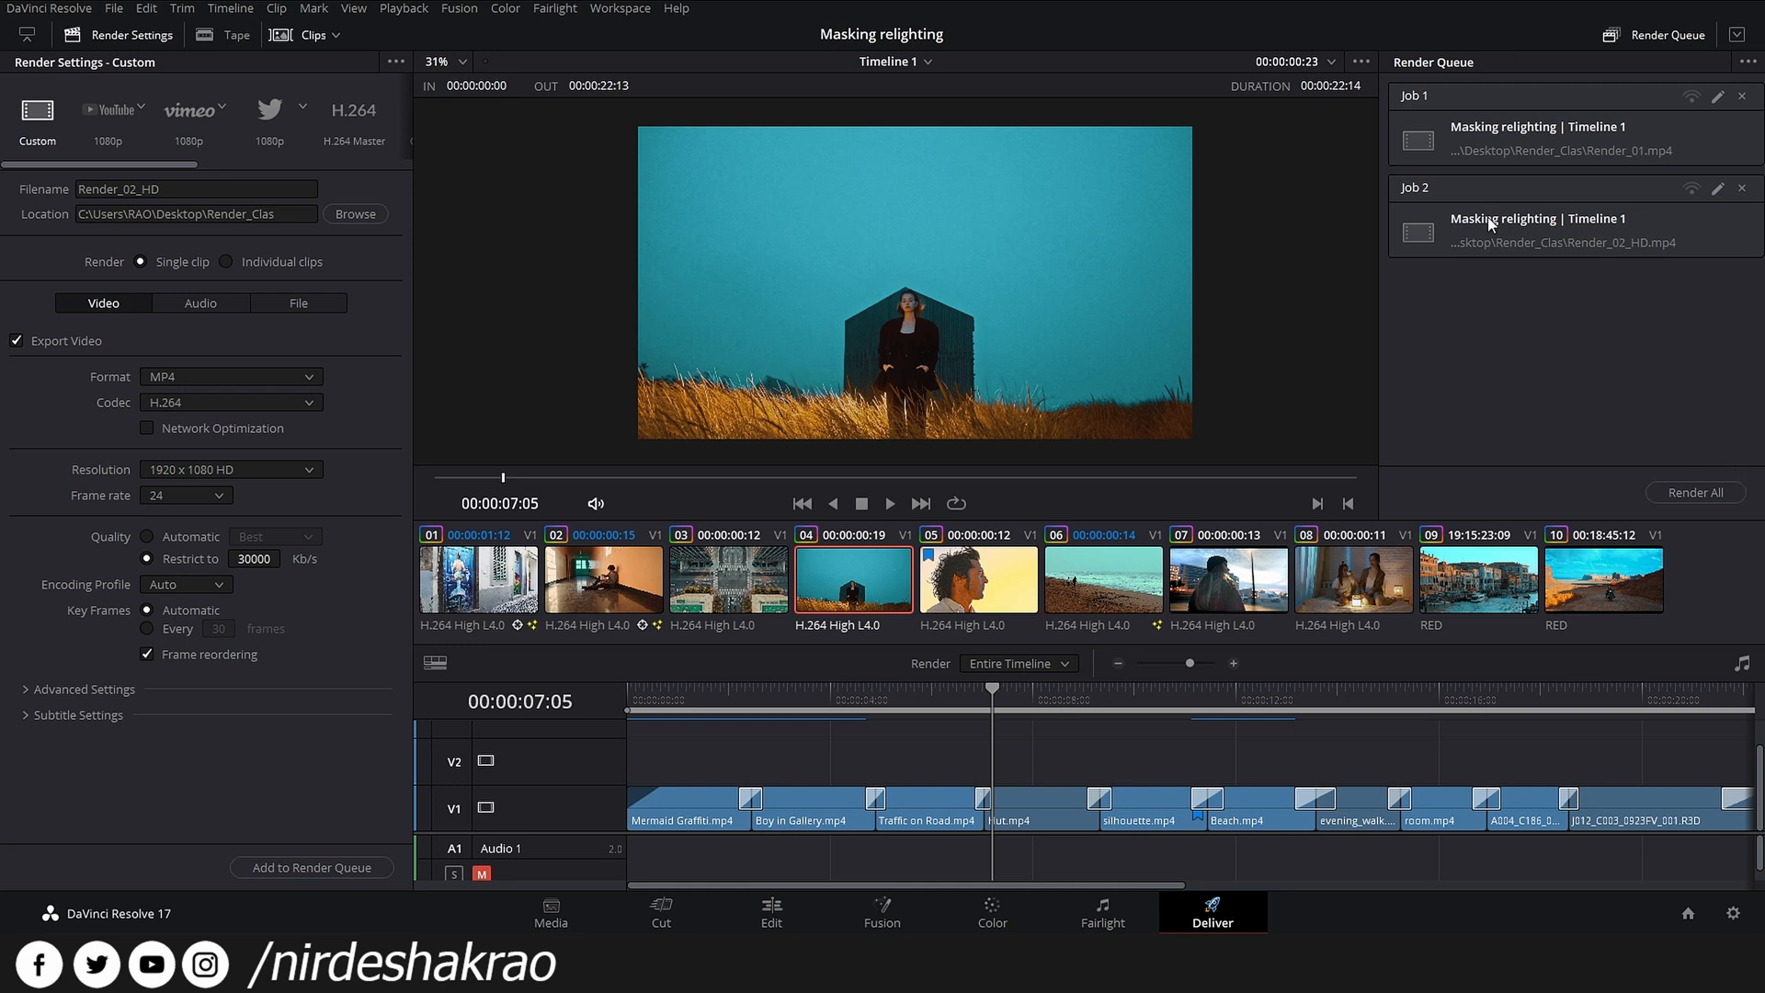
pyautogui.click(1520, 122)
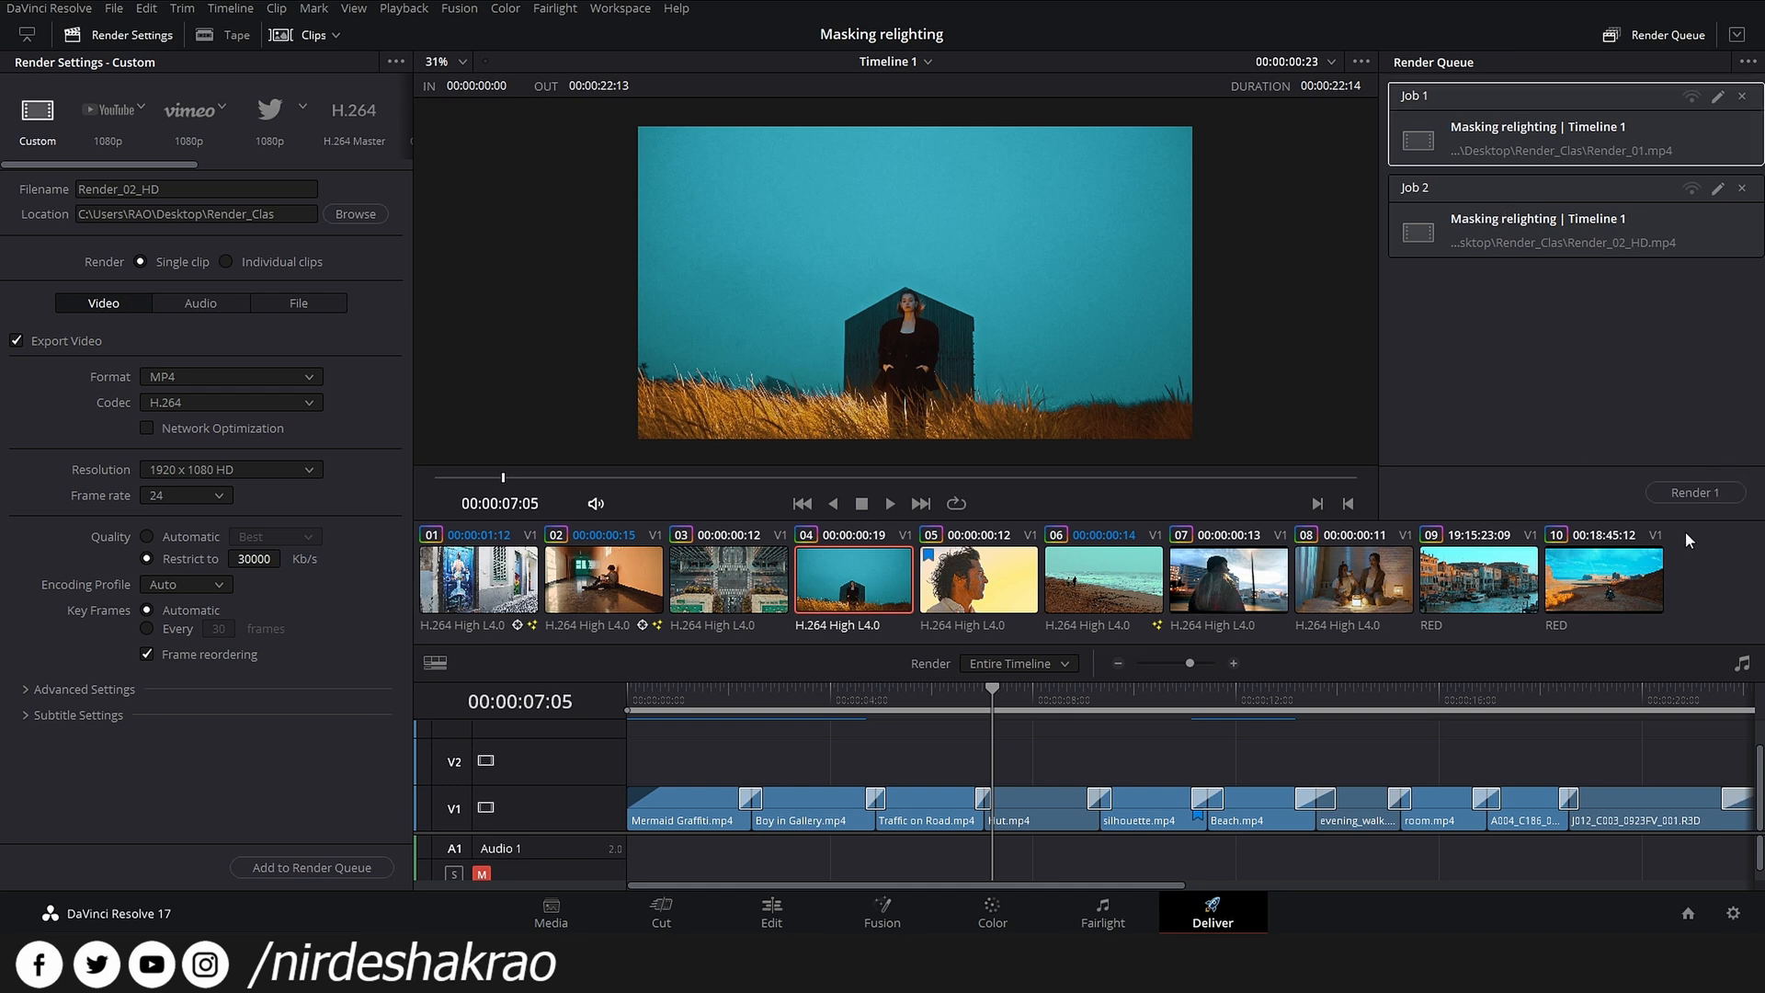
pyautogui.click(1532, 233)
# - Clear the job selection and render all queued jobs, Render_01 and Render_02_HD
pyautogui.click(1575, 366)
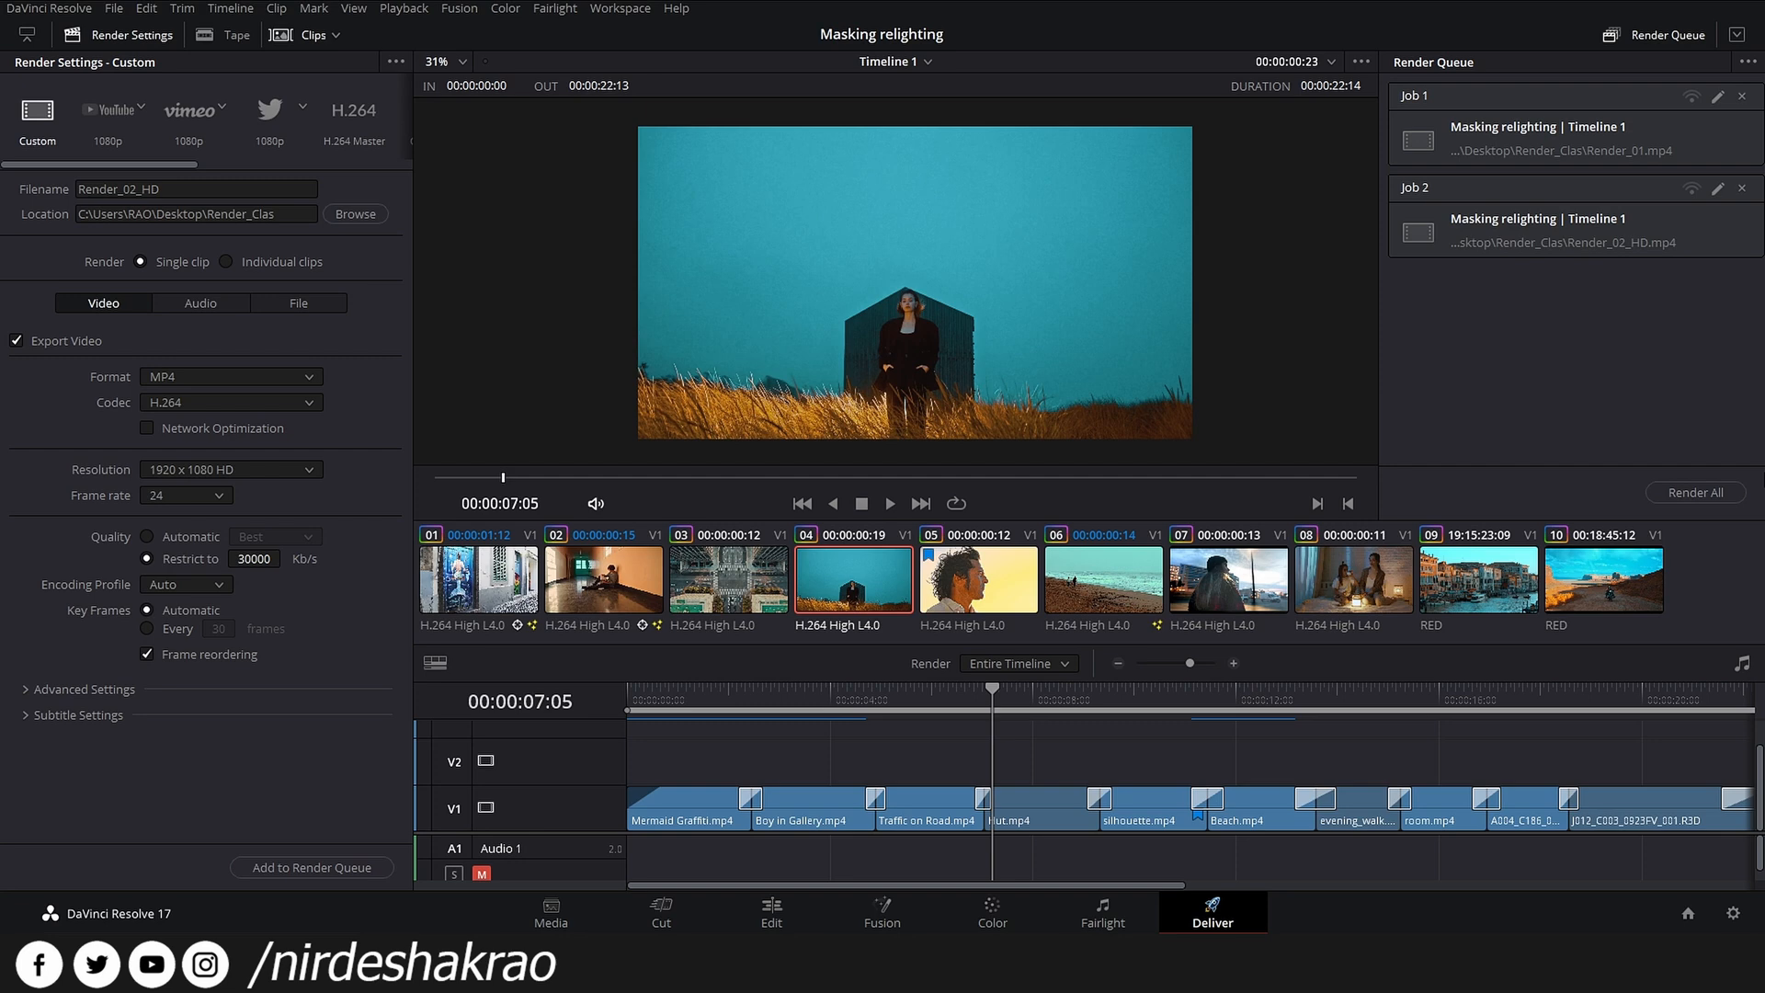
pyautogui.click(1679, 496)
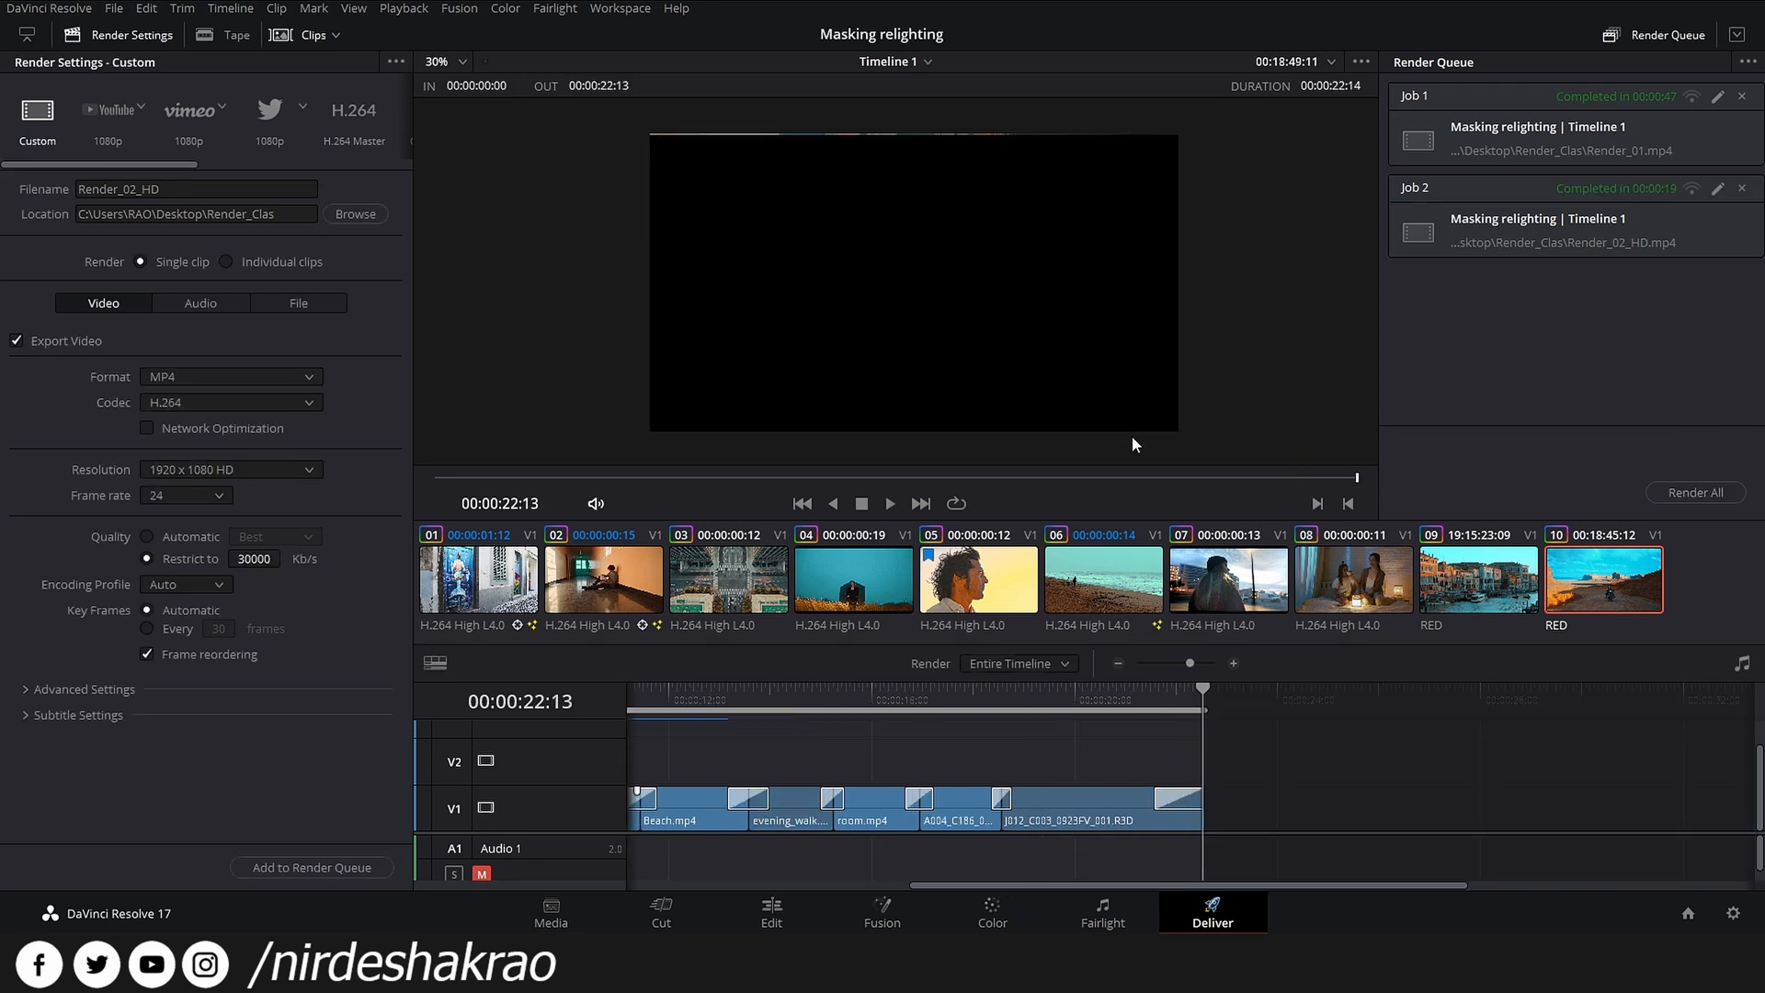
# - Switch to the Render_Clas folder in File Explorer and check the file sizes of Render_01 and Render_02_HD
pyautogui.moveTo(473, 963)
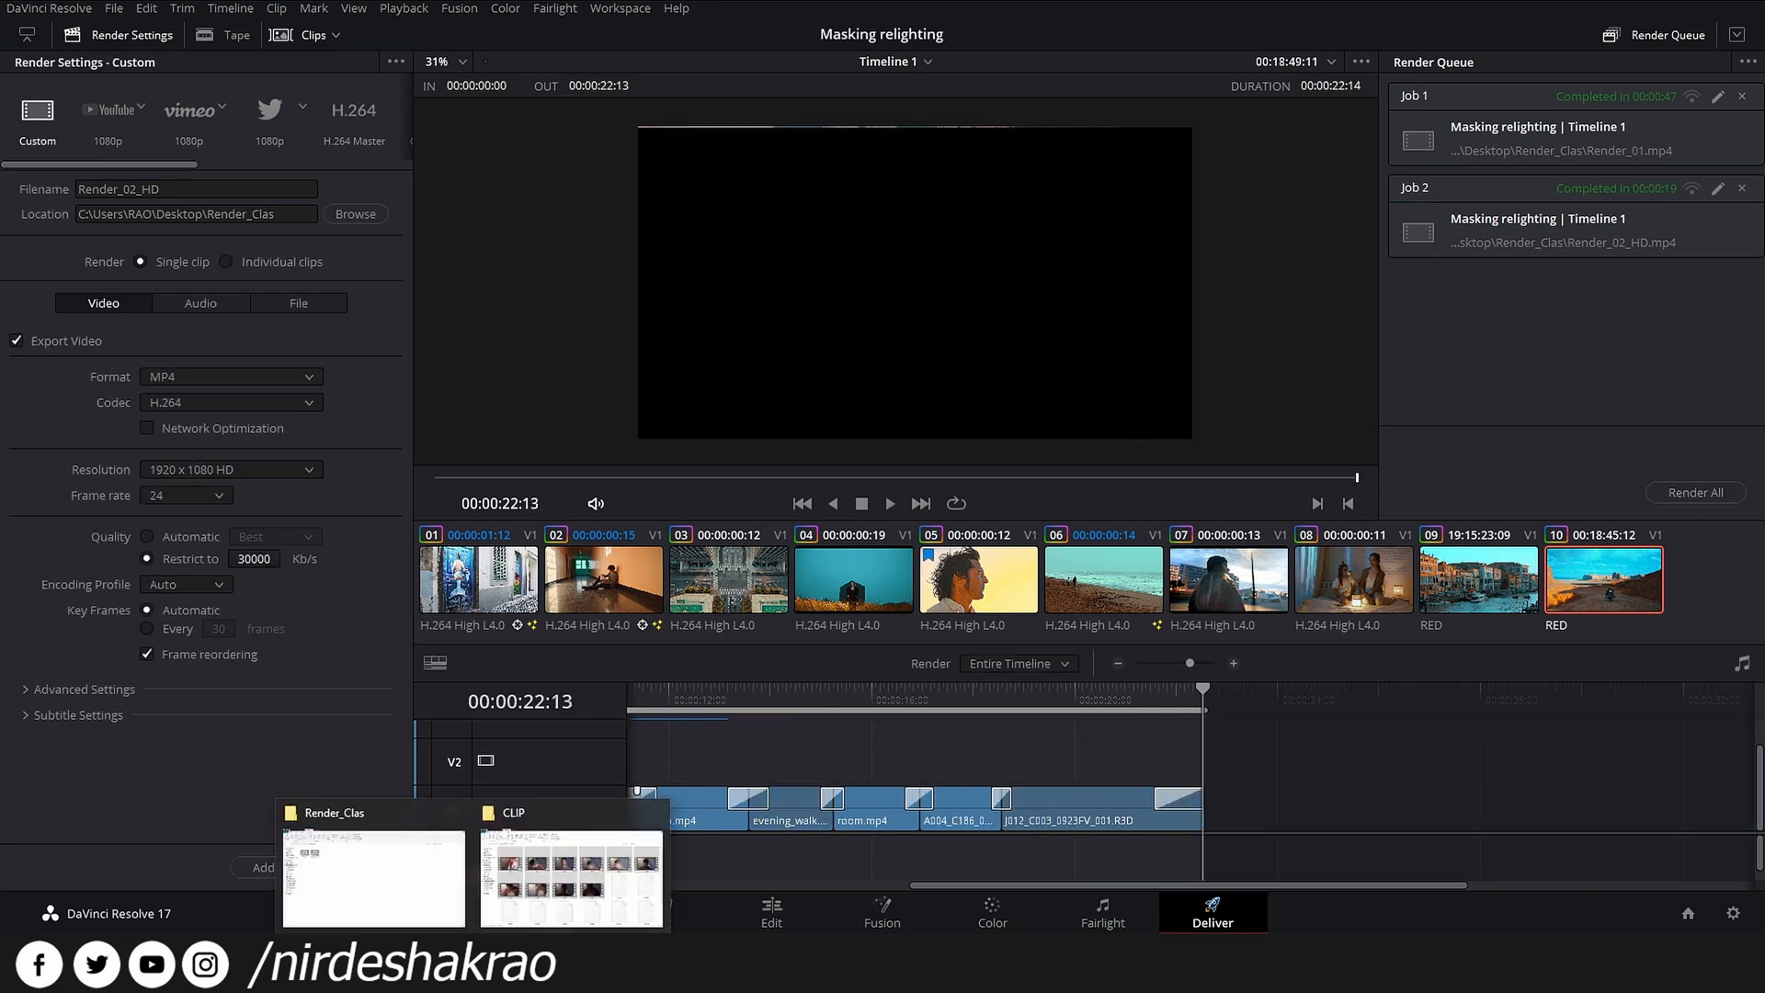
pyautogui.click(380, 890)
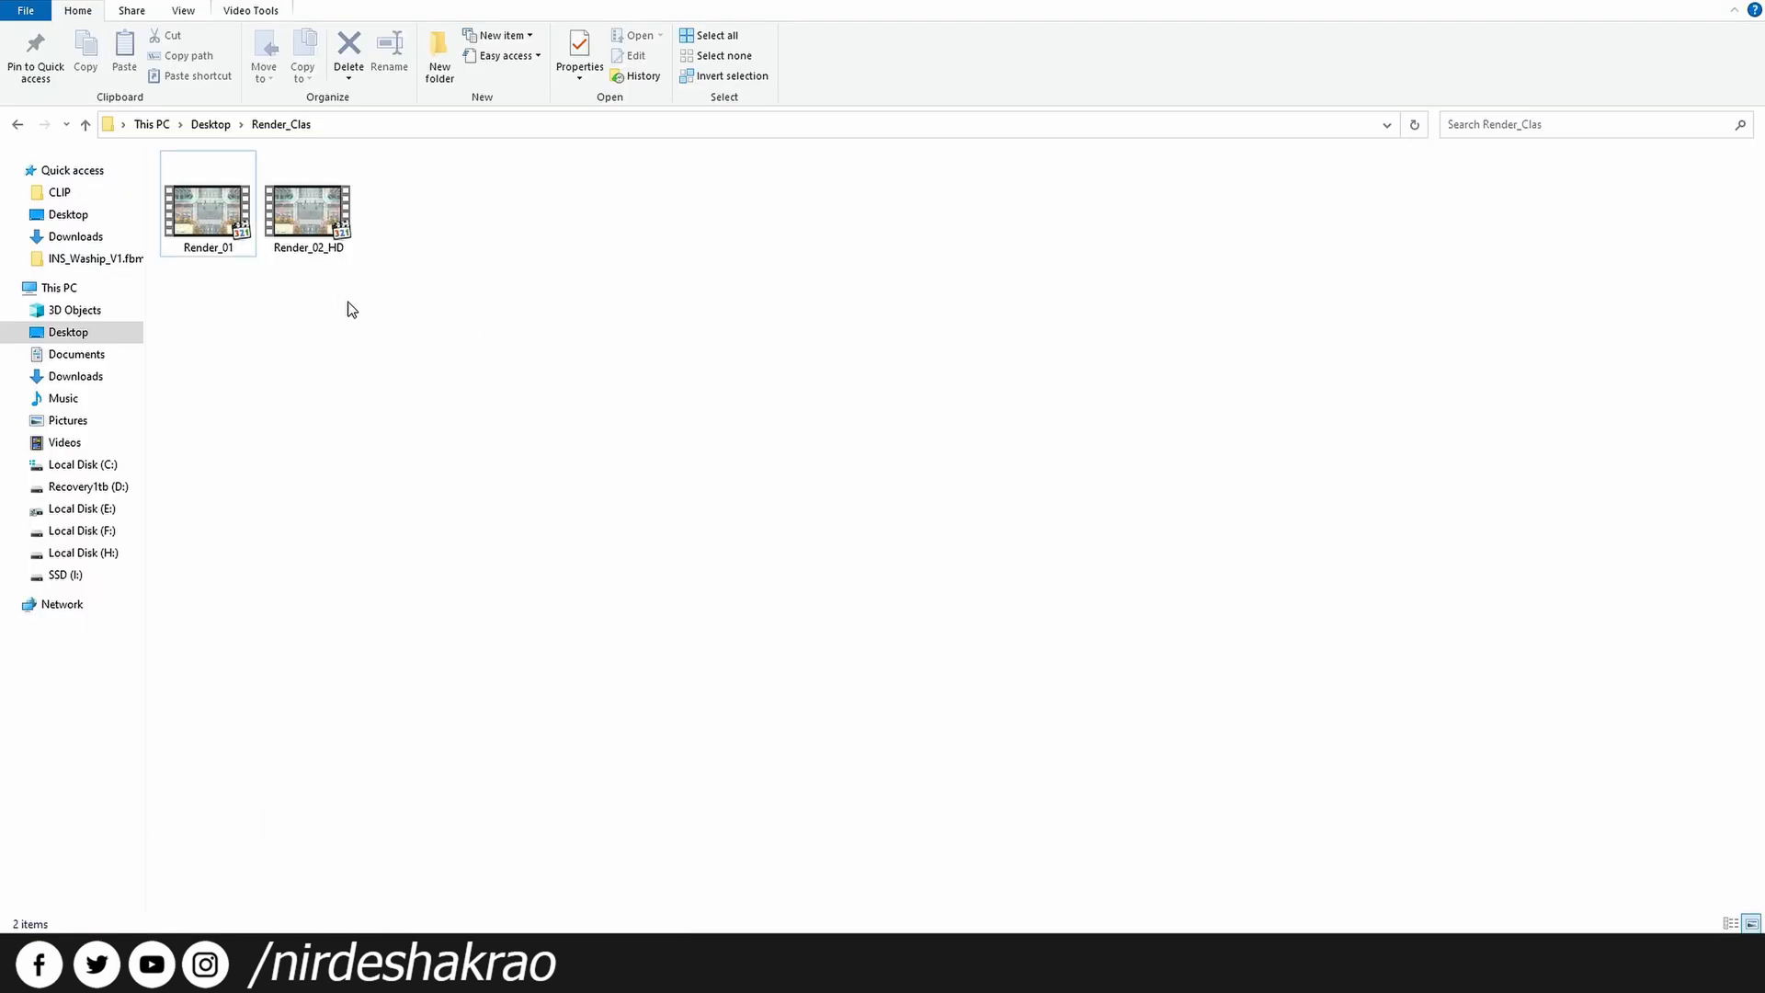
pyautogui.click(298, 230)
pyautogui.click(184, 228)
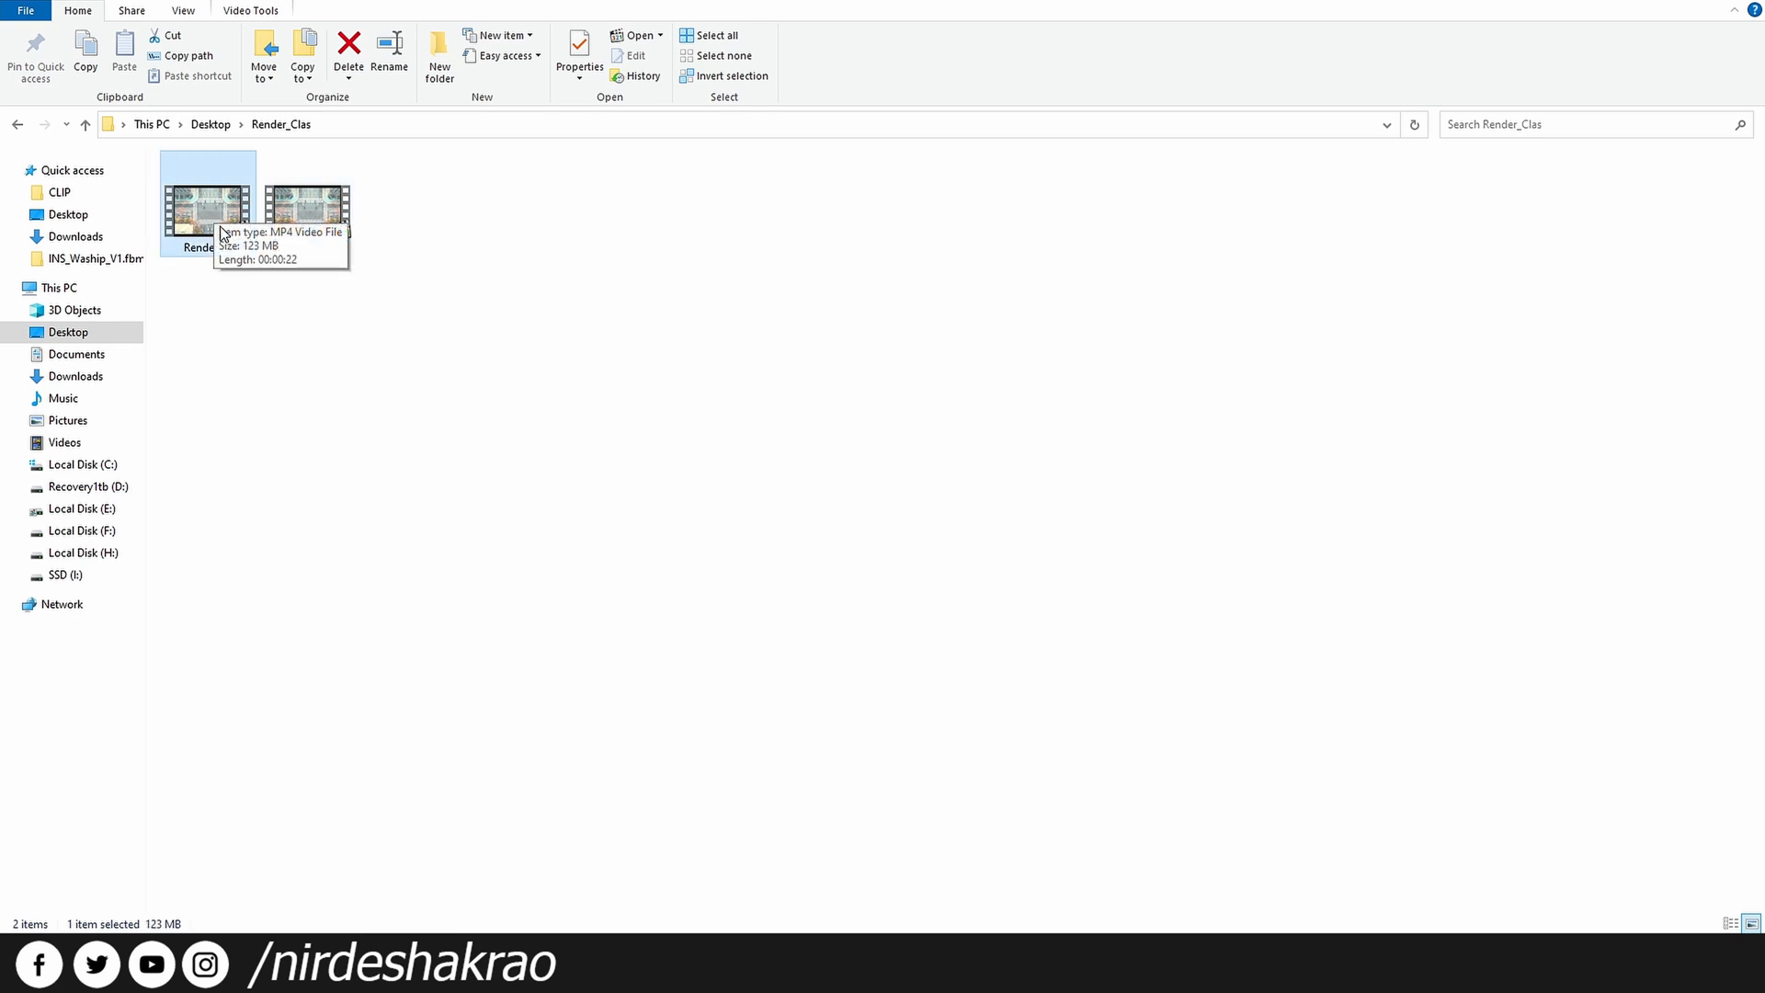
pyautogui.click(324, 223)
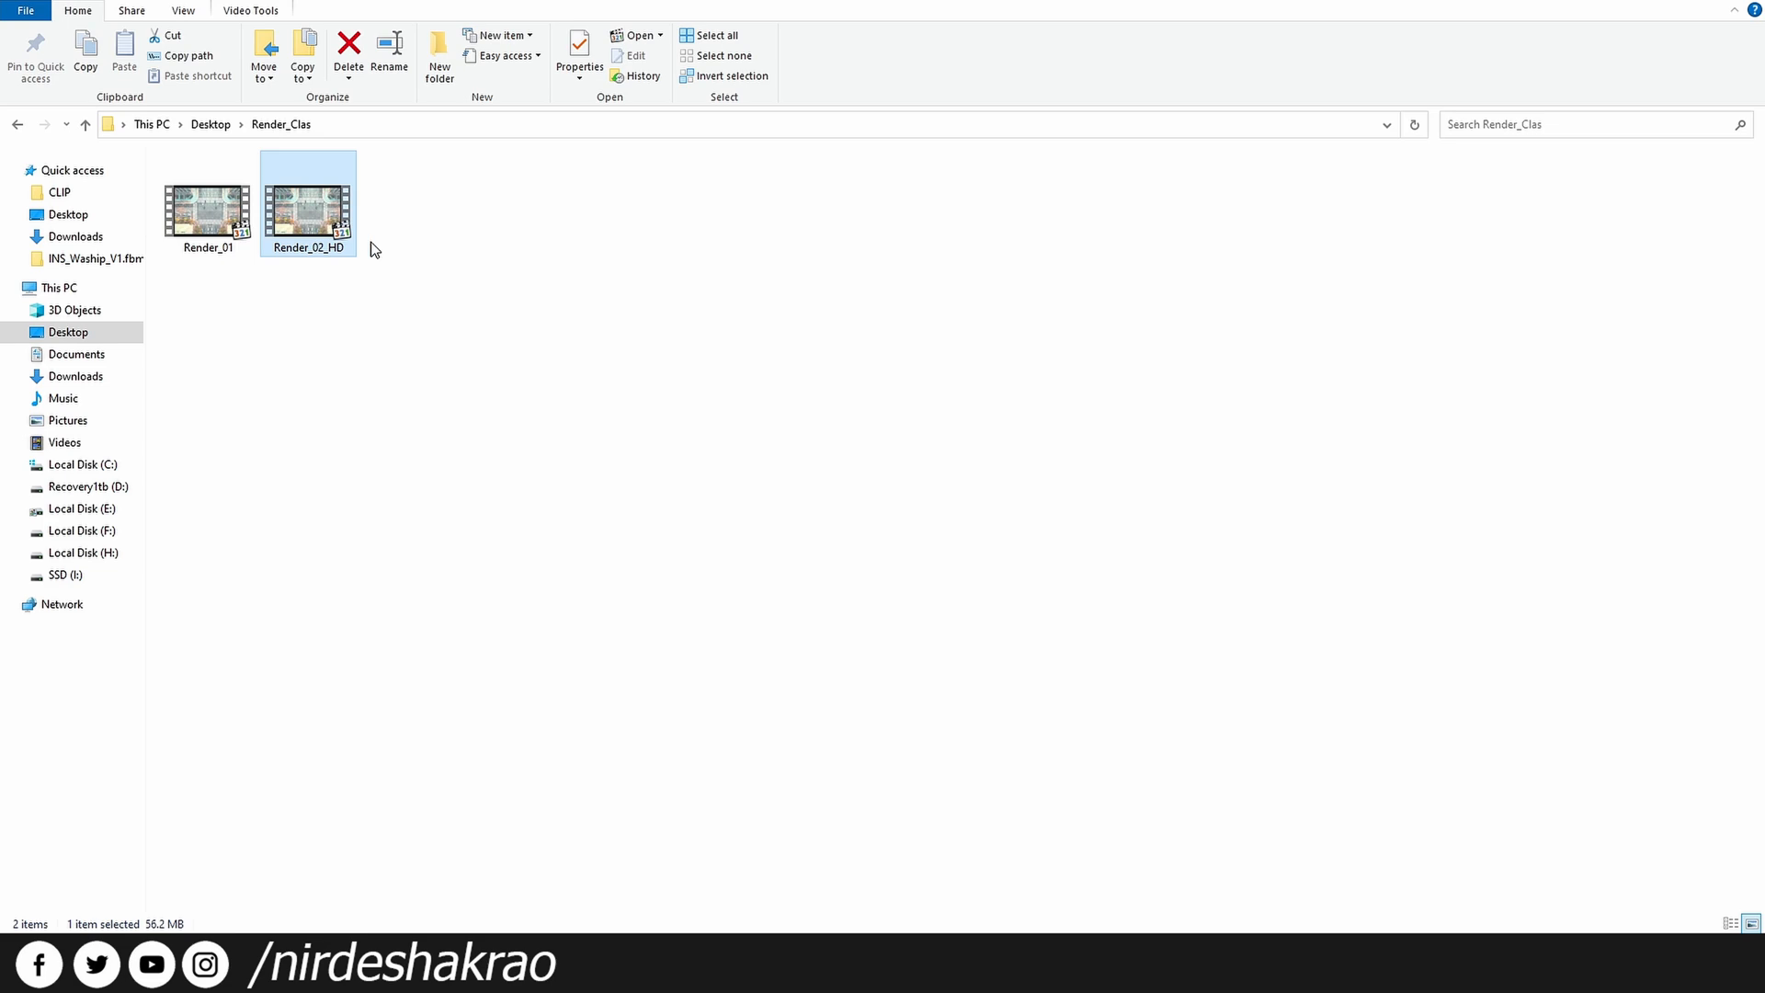
# - Play the rendered Render_02_HD video, then Render_01 in the same media player, and close the player
pyautogui.doubleClick(315, 218)
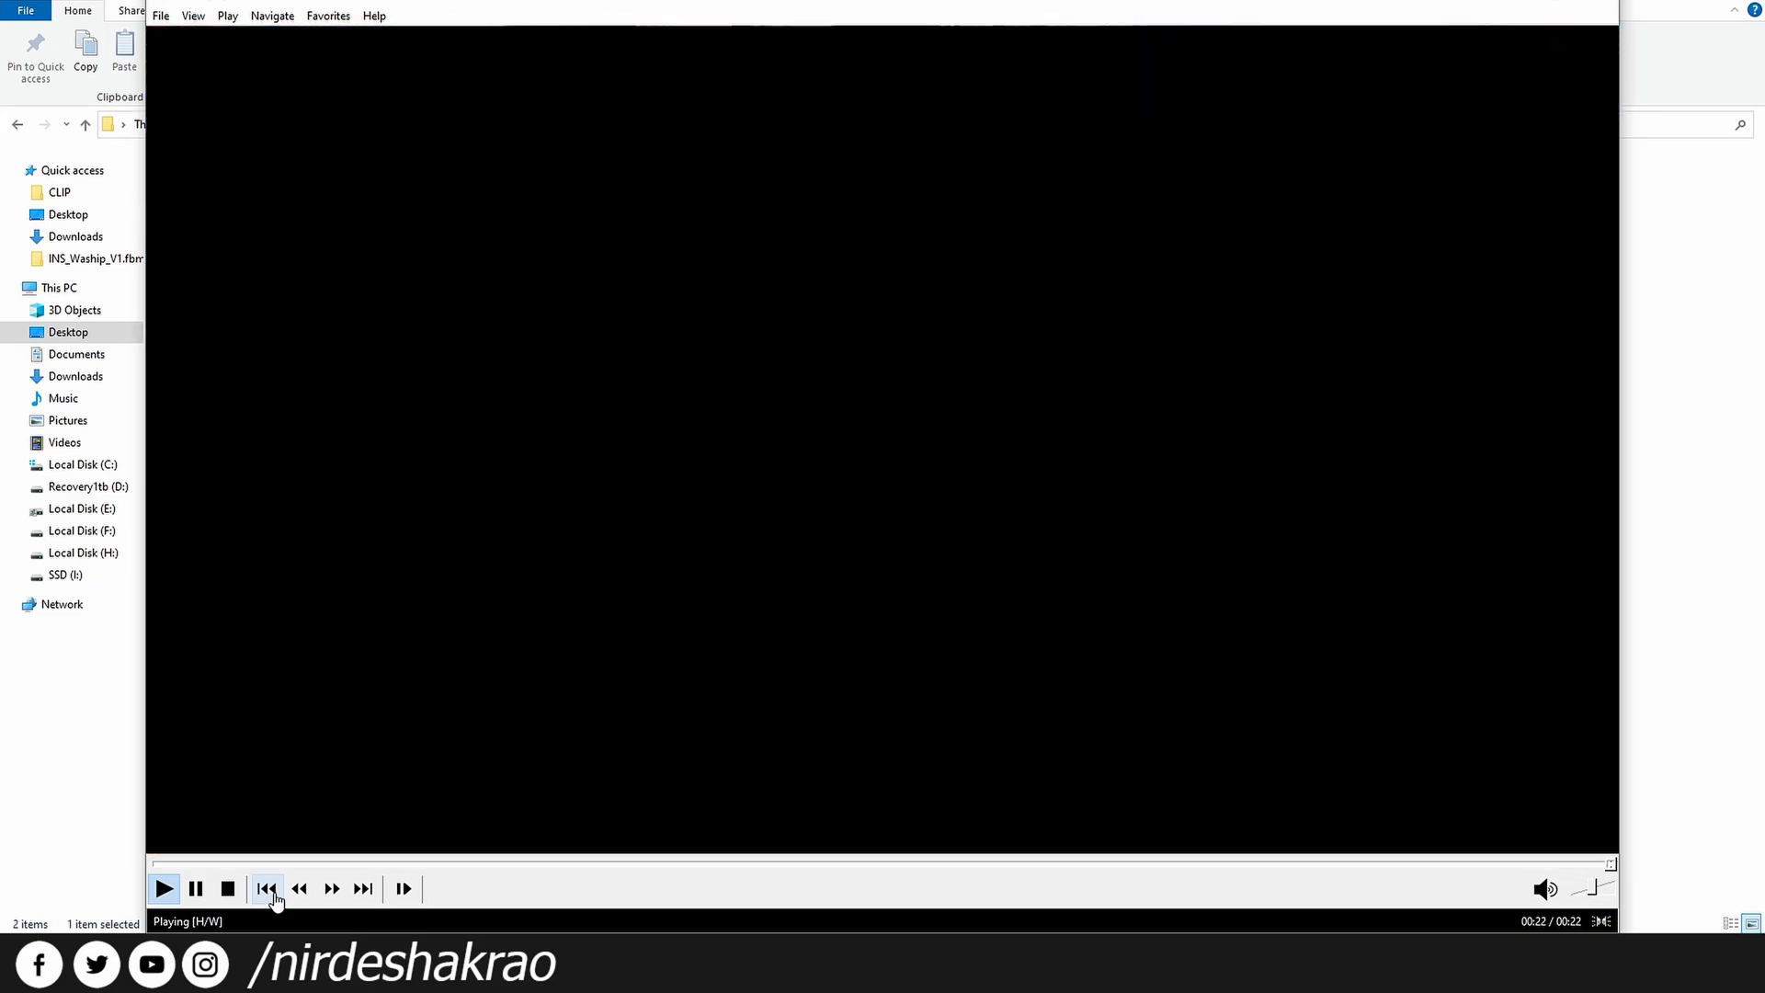
pyautogui.click(268, 890)
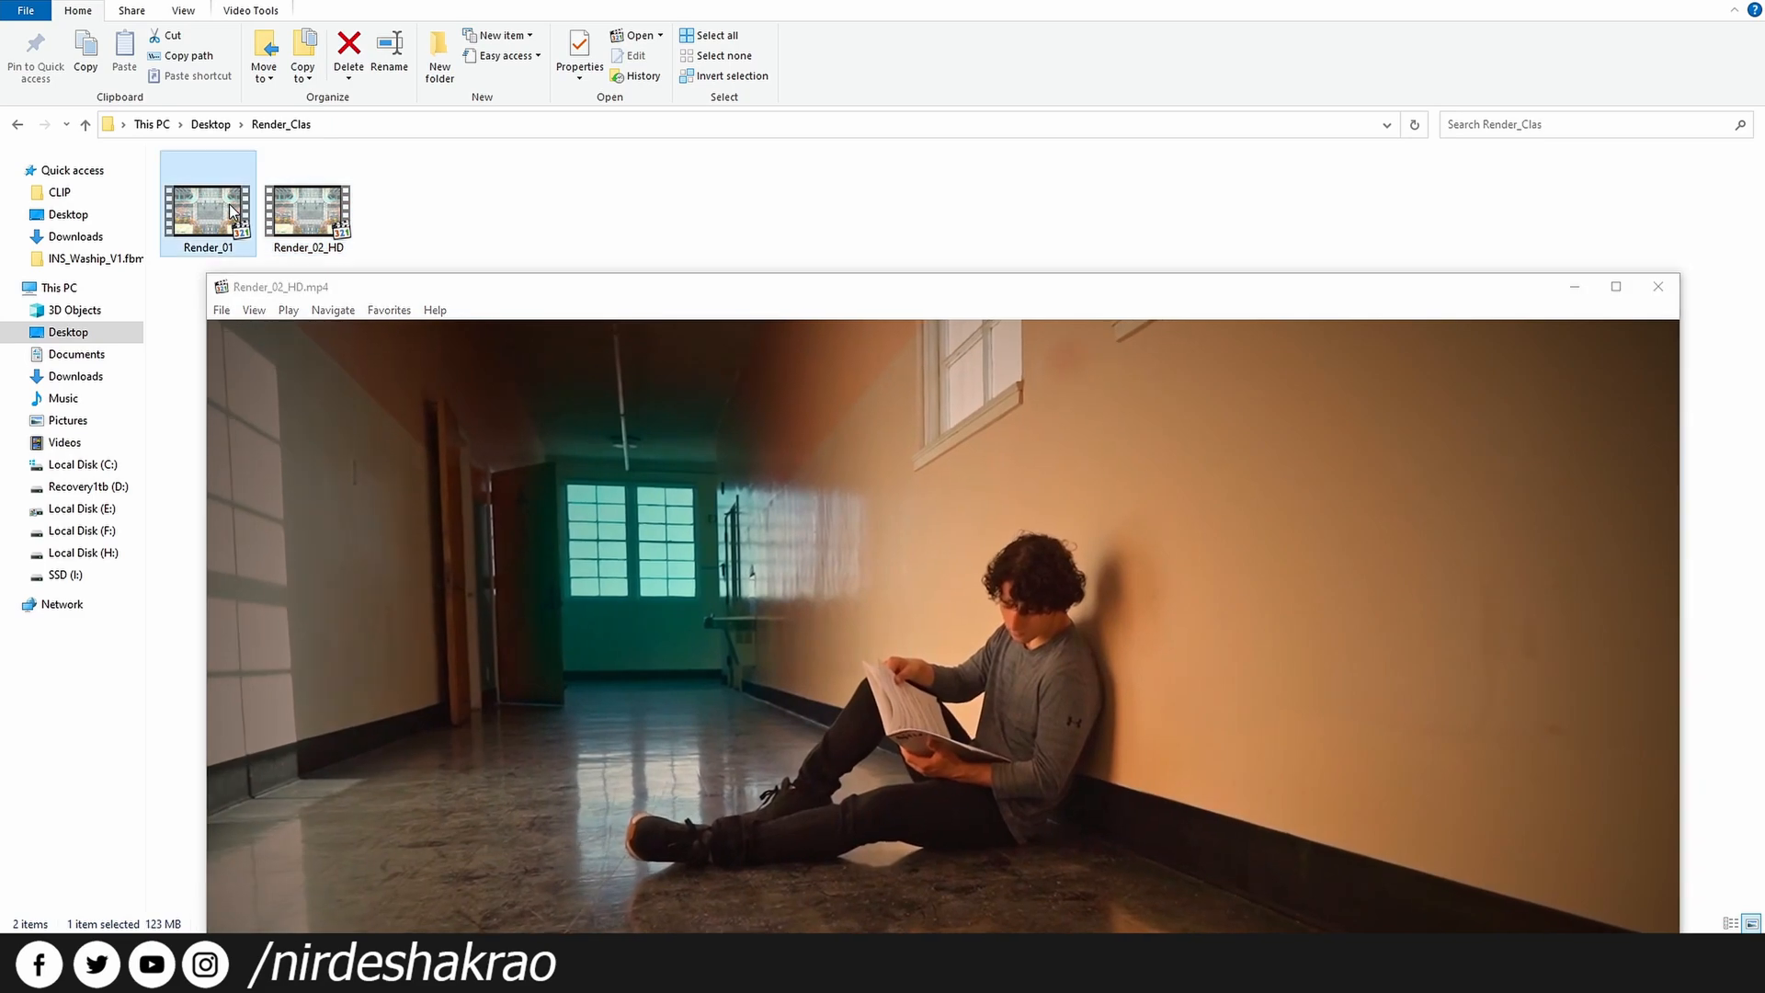
pyautogui.moveTo(208, 211); pyautogui.dragTo(788, 593)
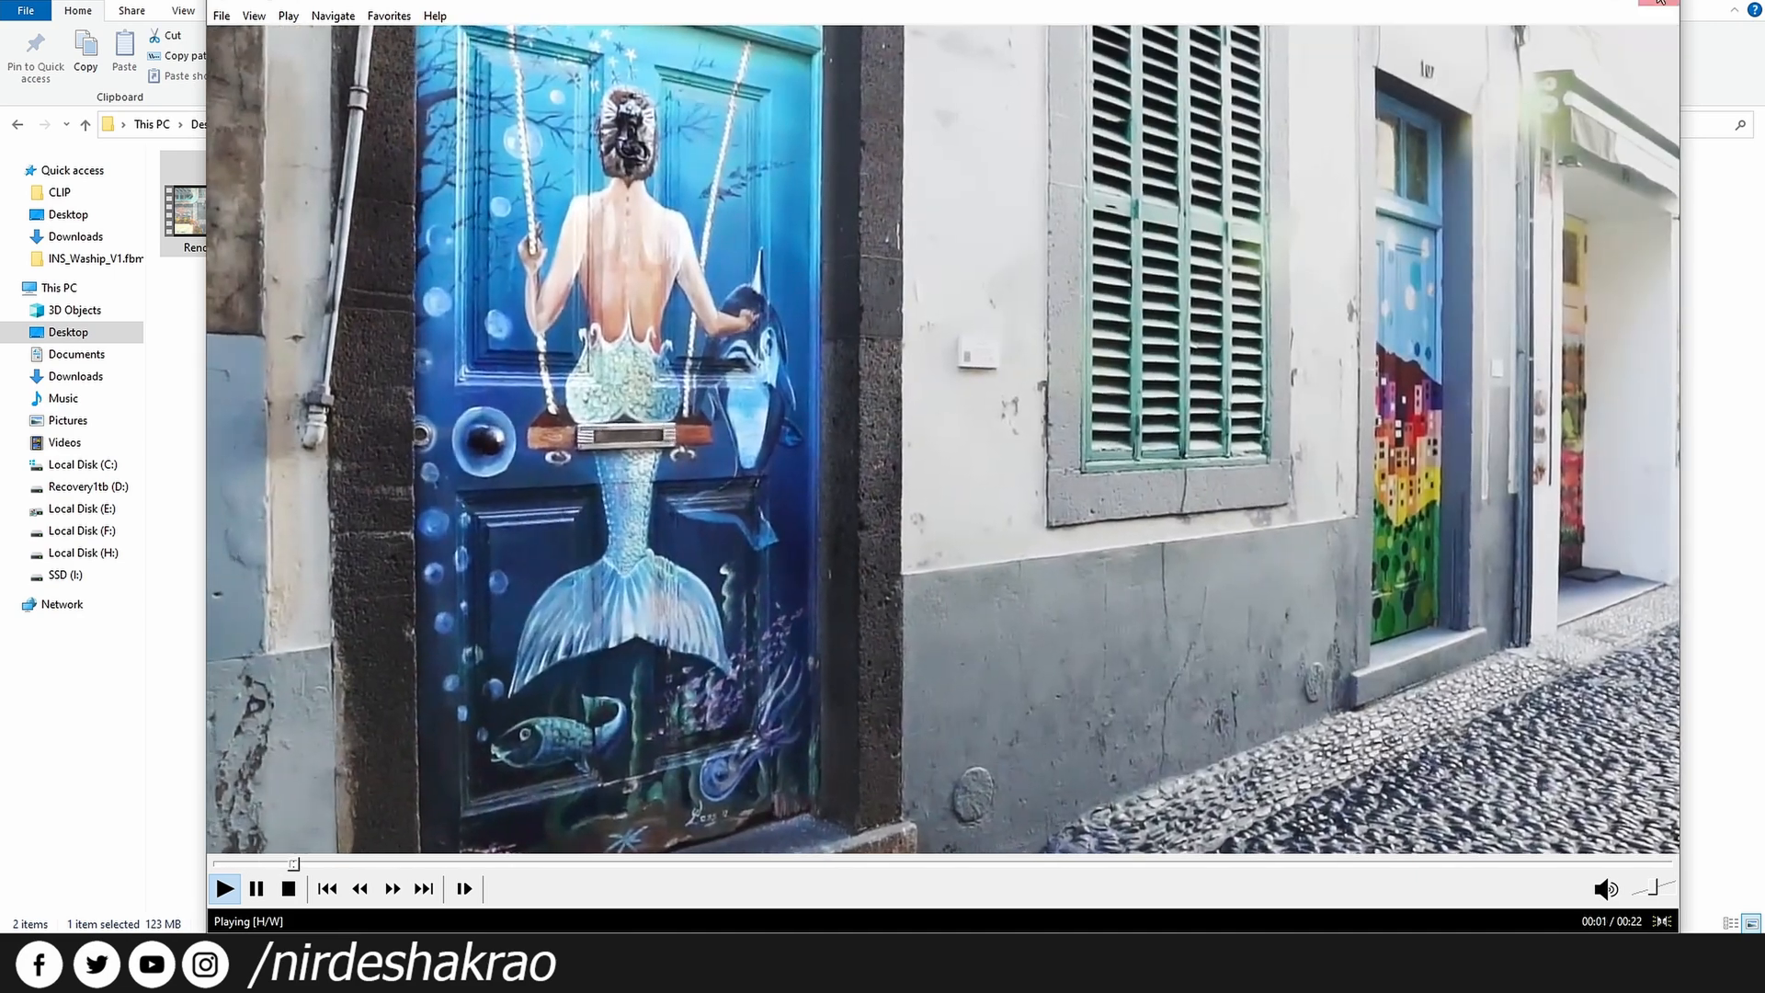
pyautogui.click(1659, 2)
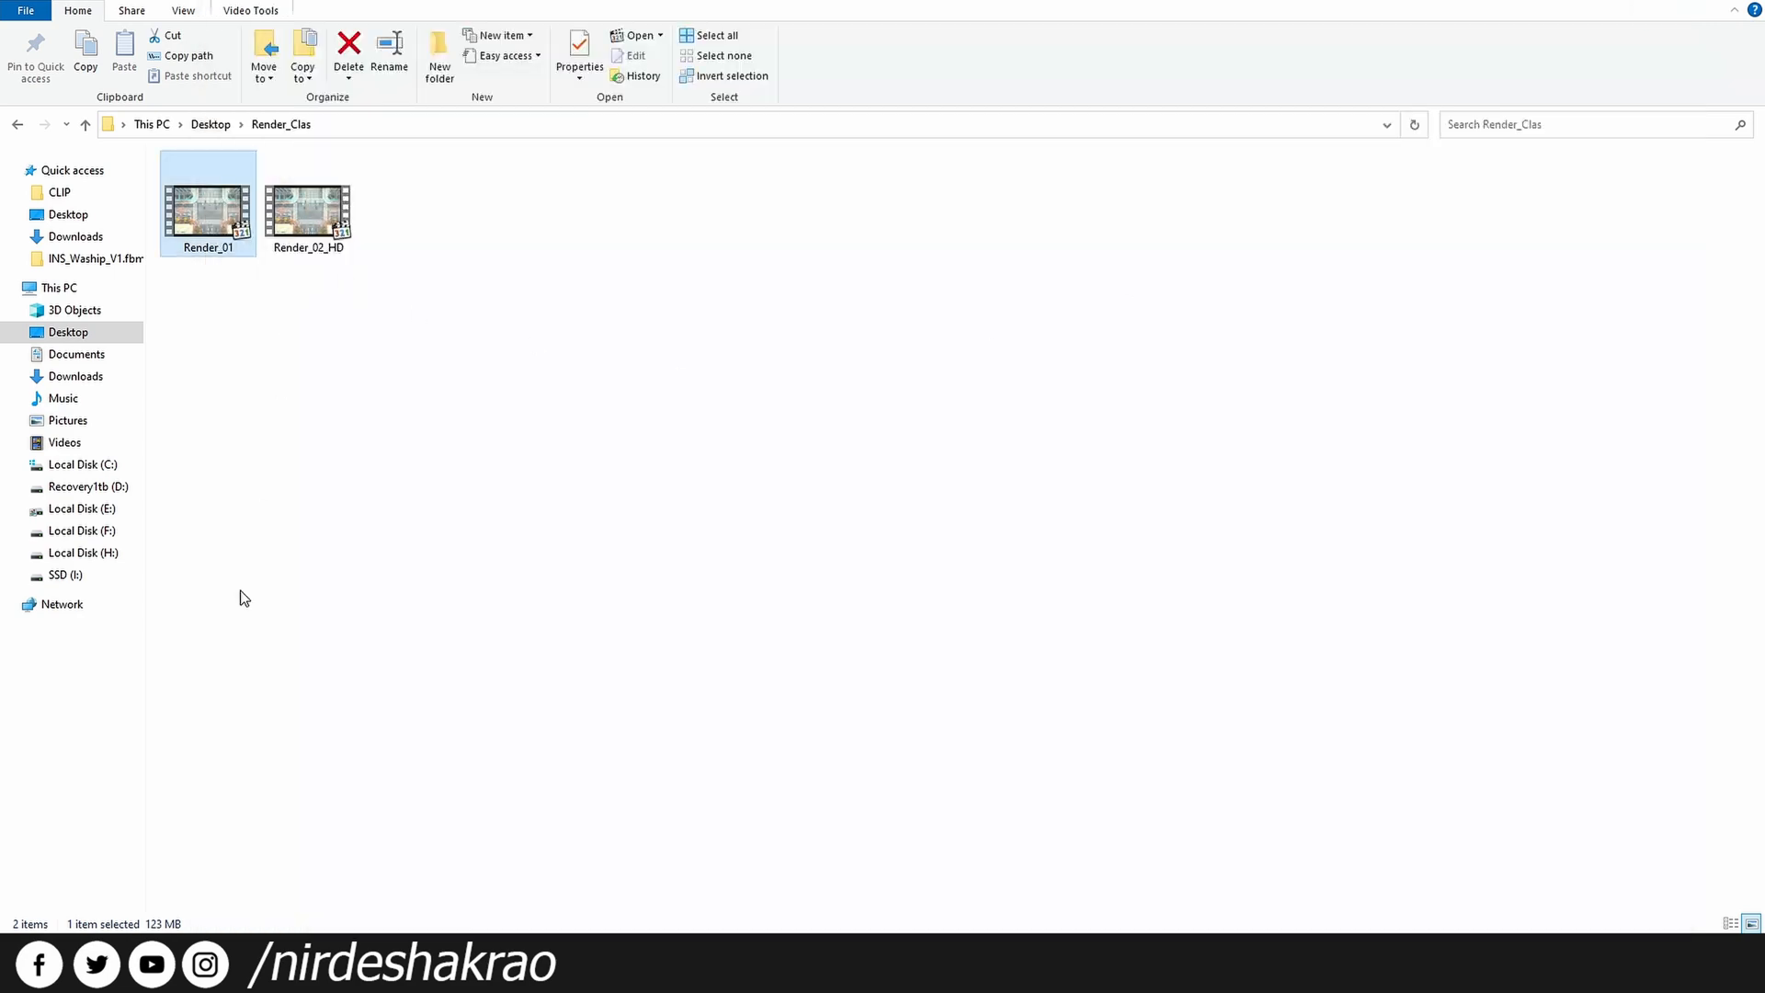
# - Compare the file sizes of the HD and Ultra HD renders again in the Render_Clas folder
pyautogui.click(324, 220)
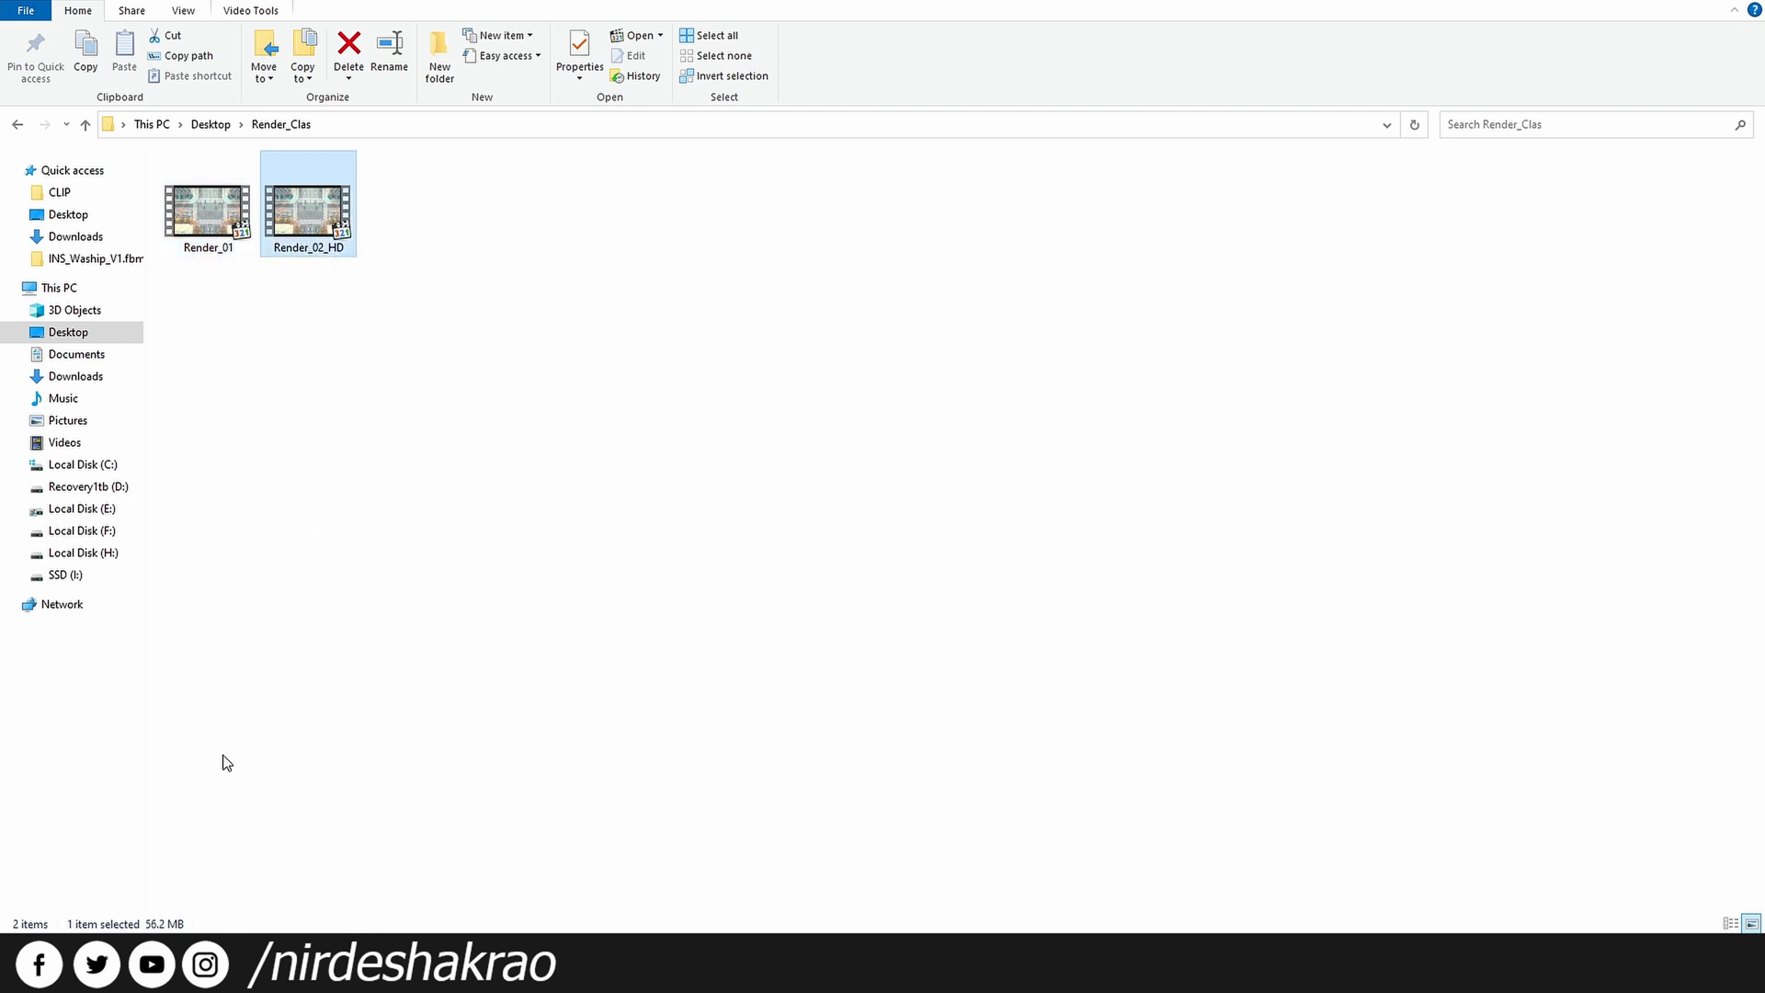
pyautogui.click(212, 221)
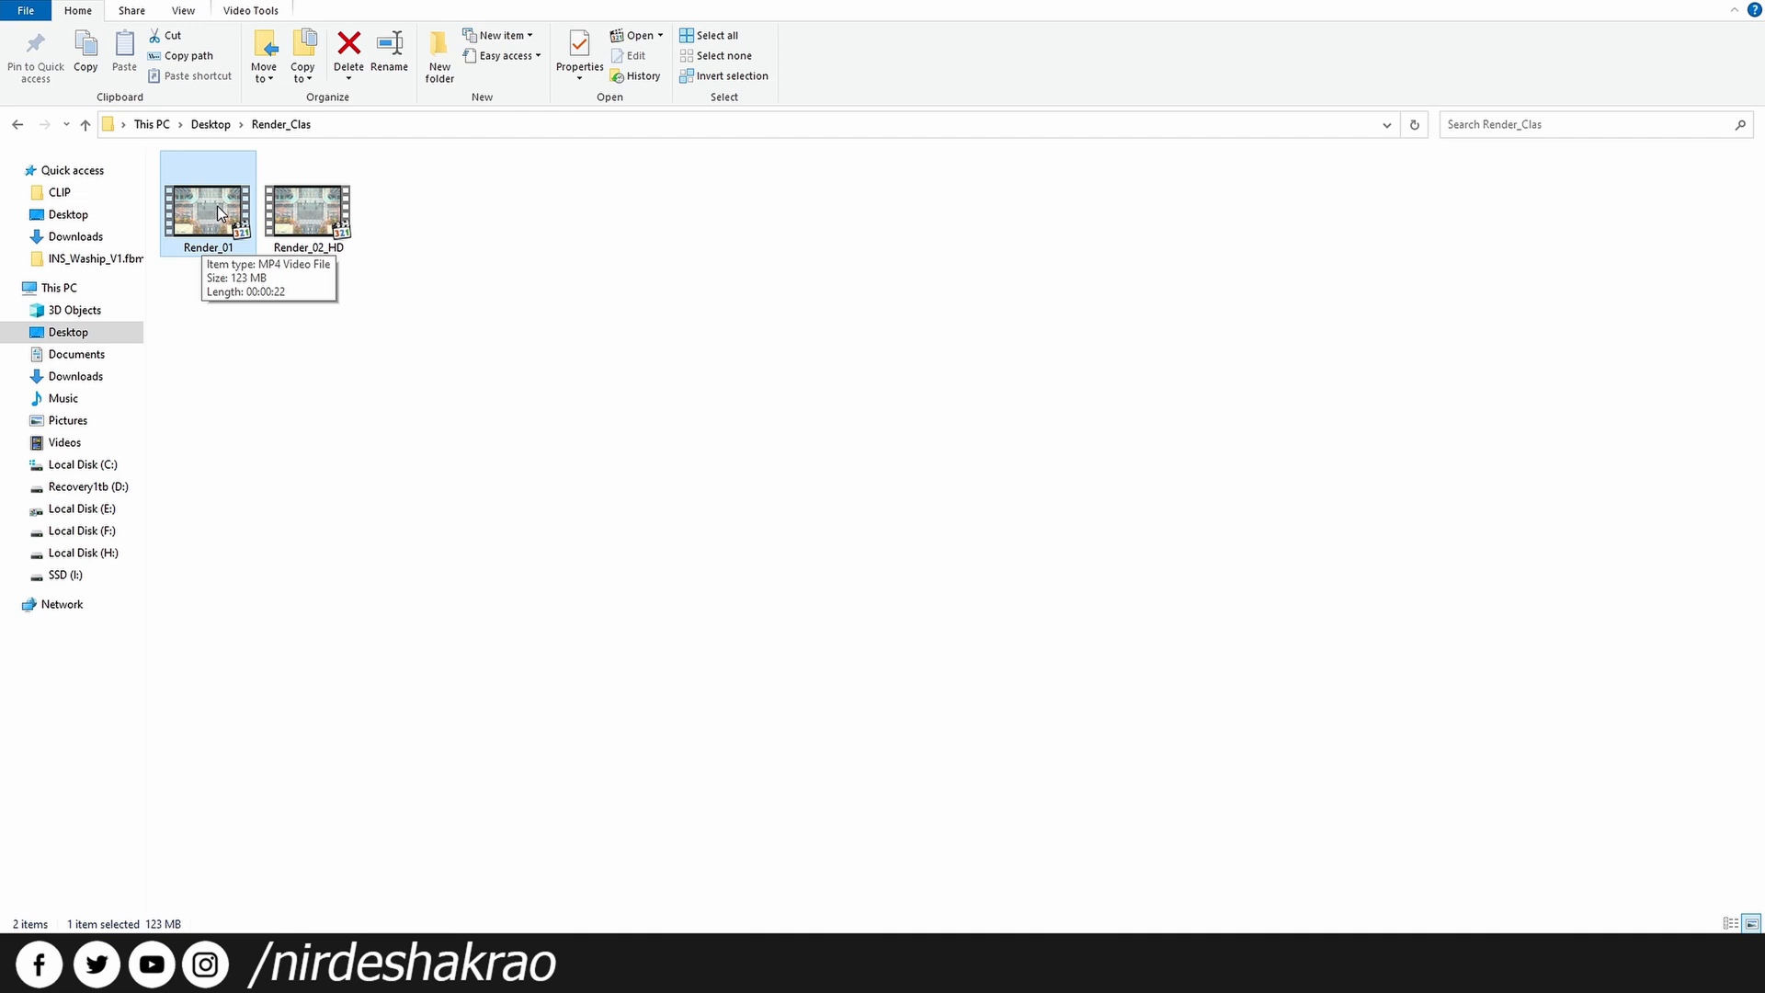
pyautogui.click(379, 400)
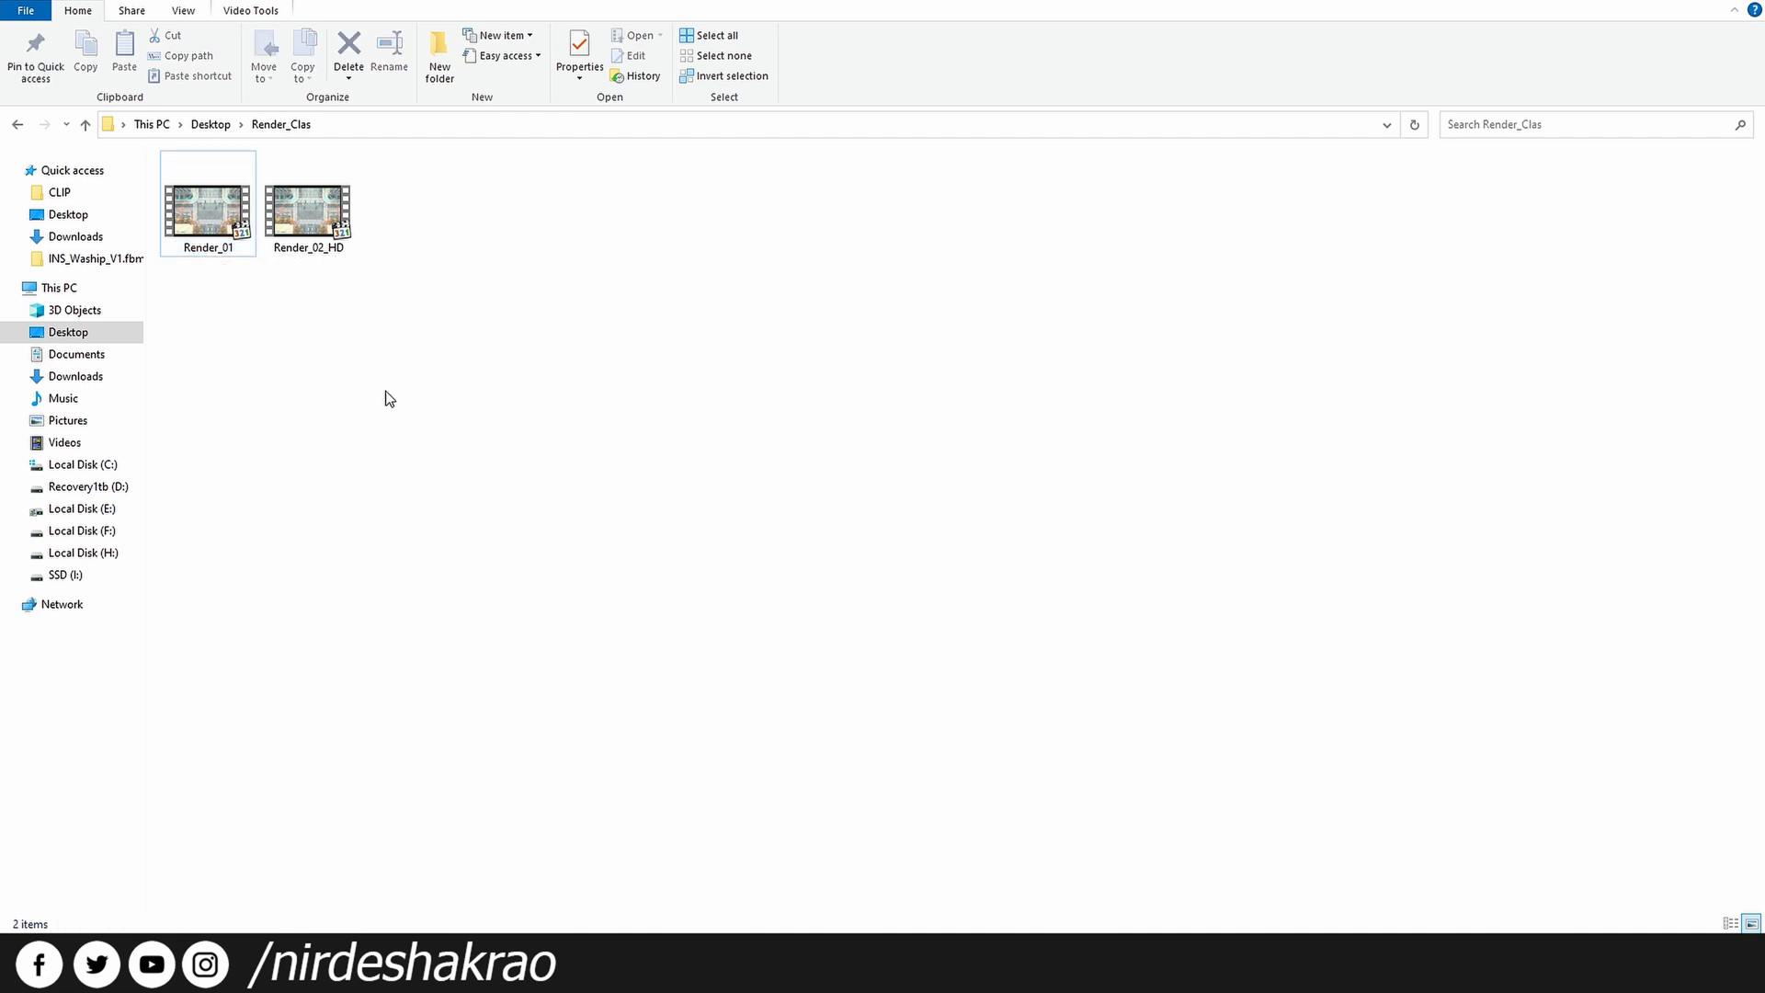
# - Load Render_01 into FormatFactory for conversion to MP4, keeping the Optimum quality and size preset
pyautogui.click(210, 233)
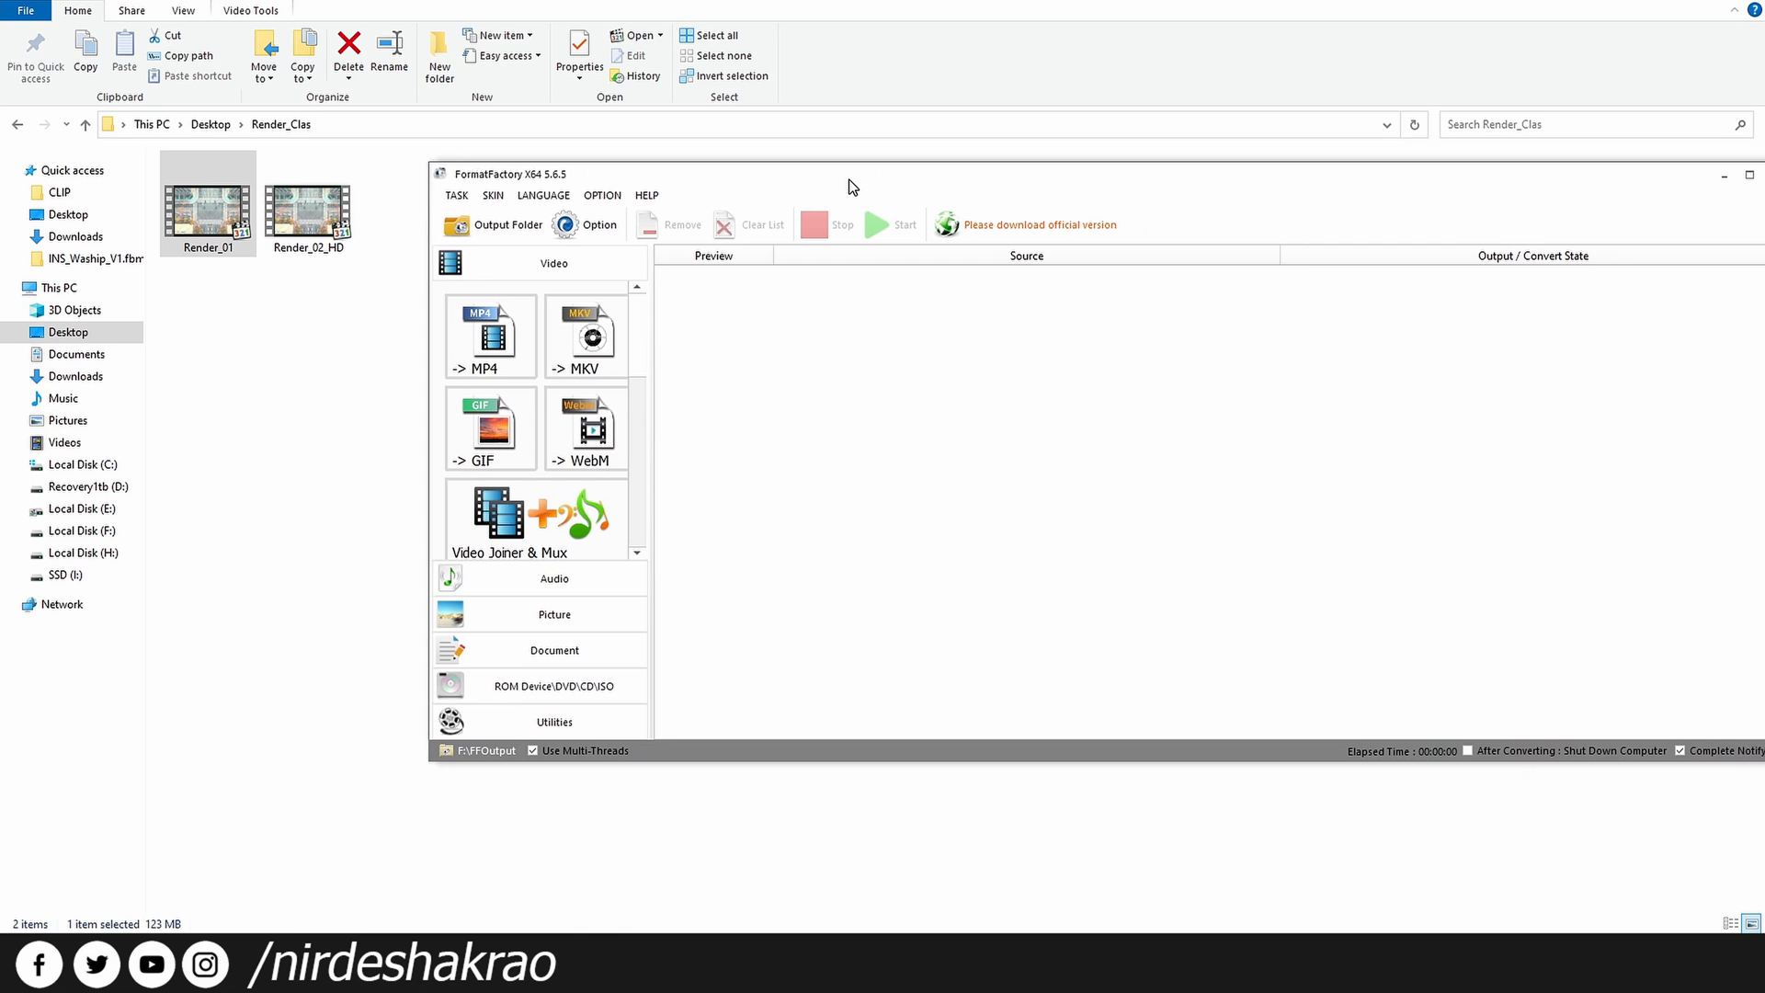
pyautogui.moveTo(201, 224); pyautogui.dragTo(817, 525)
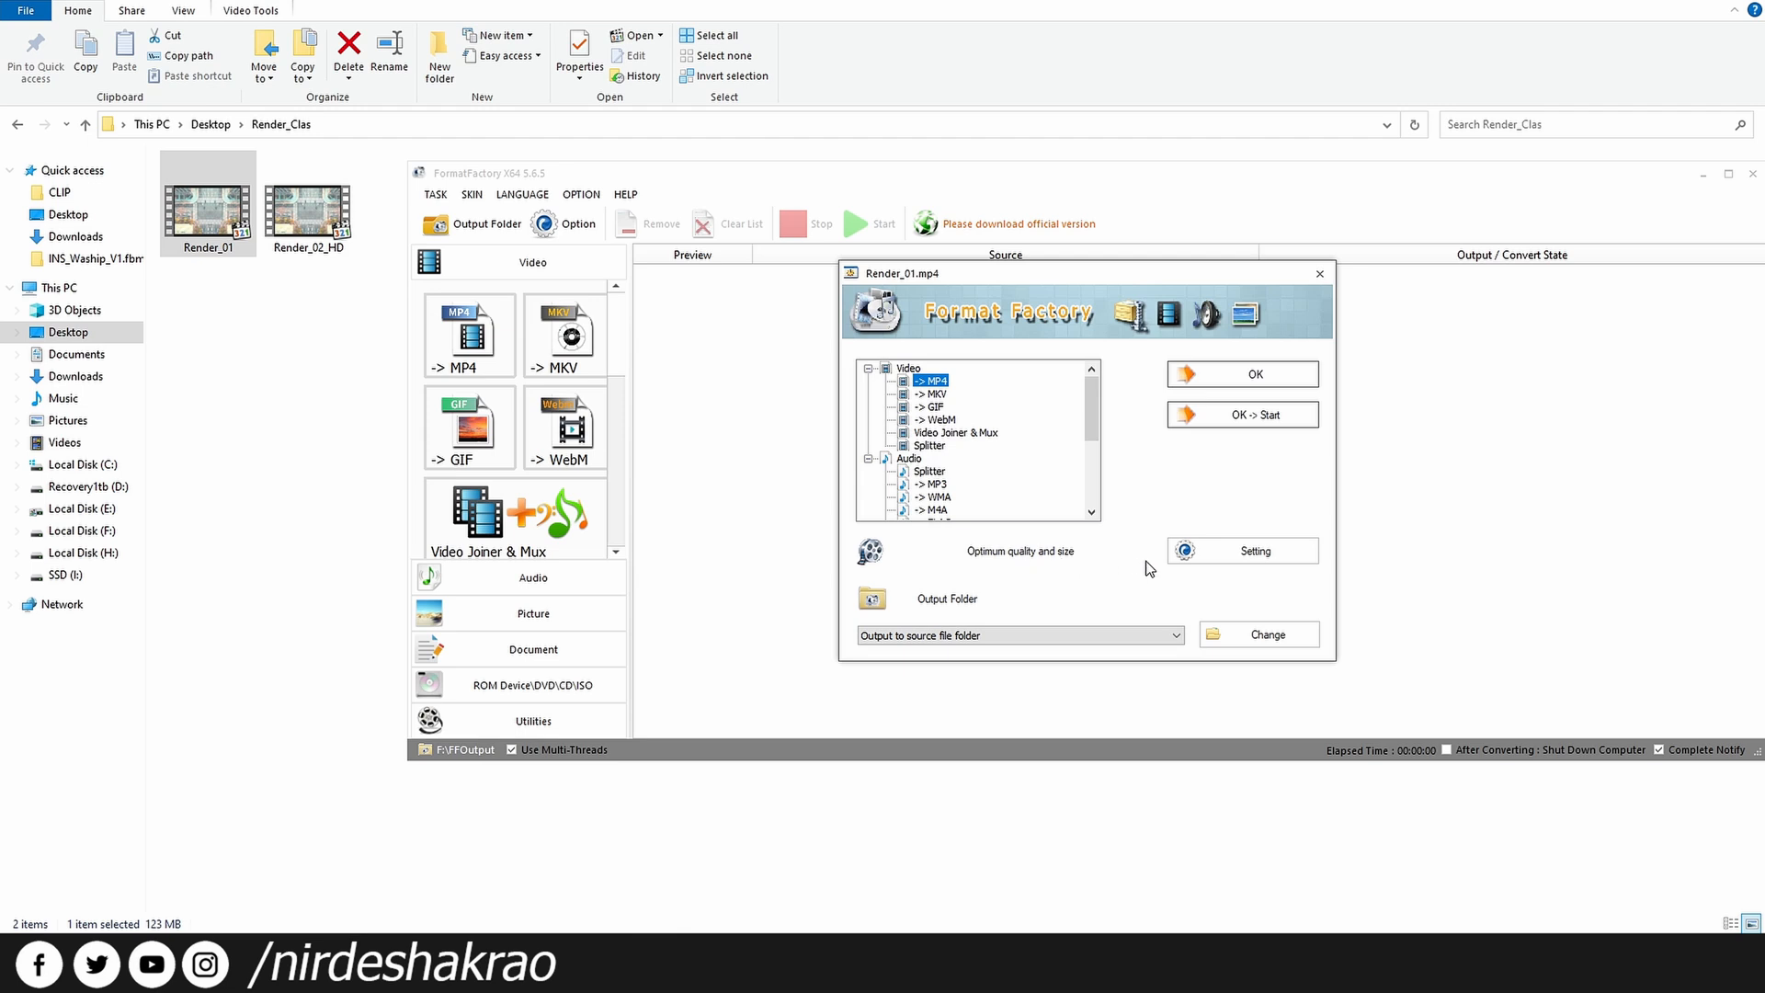
pyautogui.click(1240, 554)
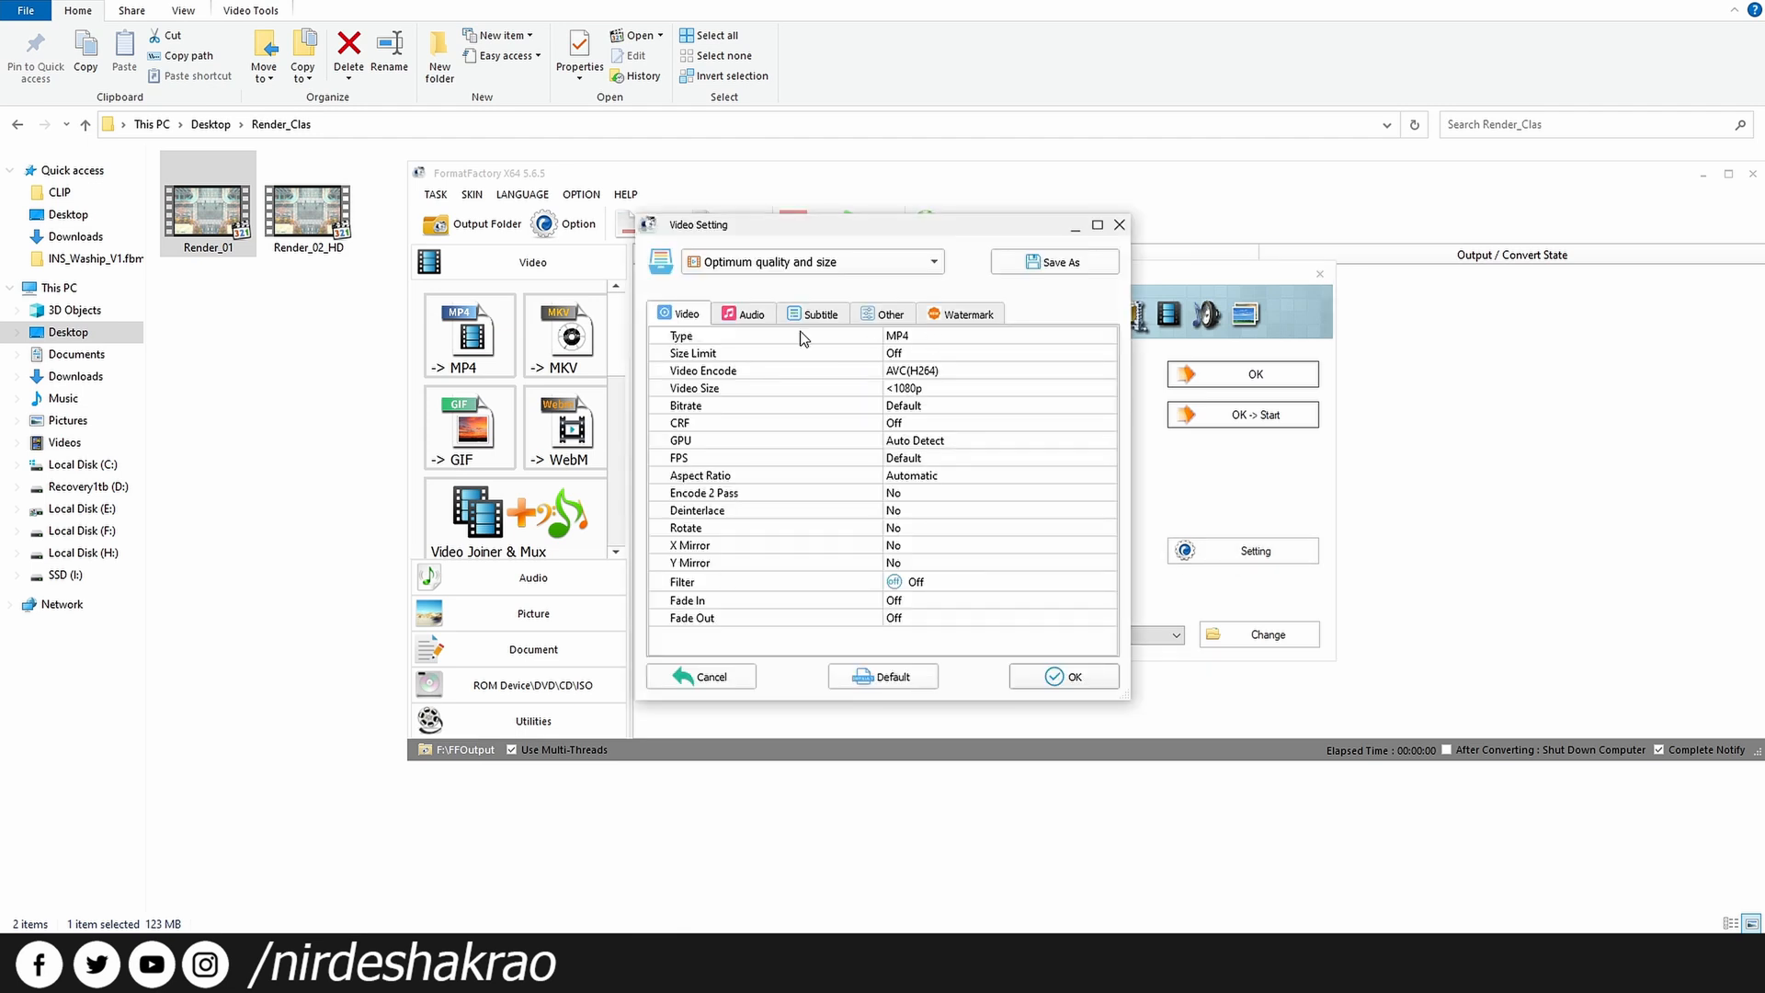
pyautogui.click(848, 267)
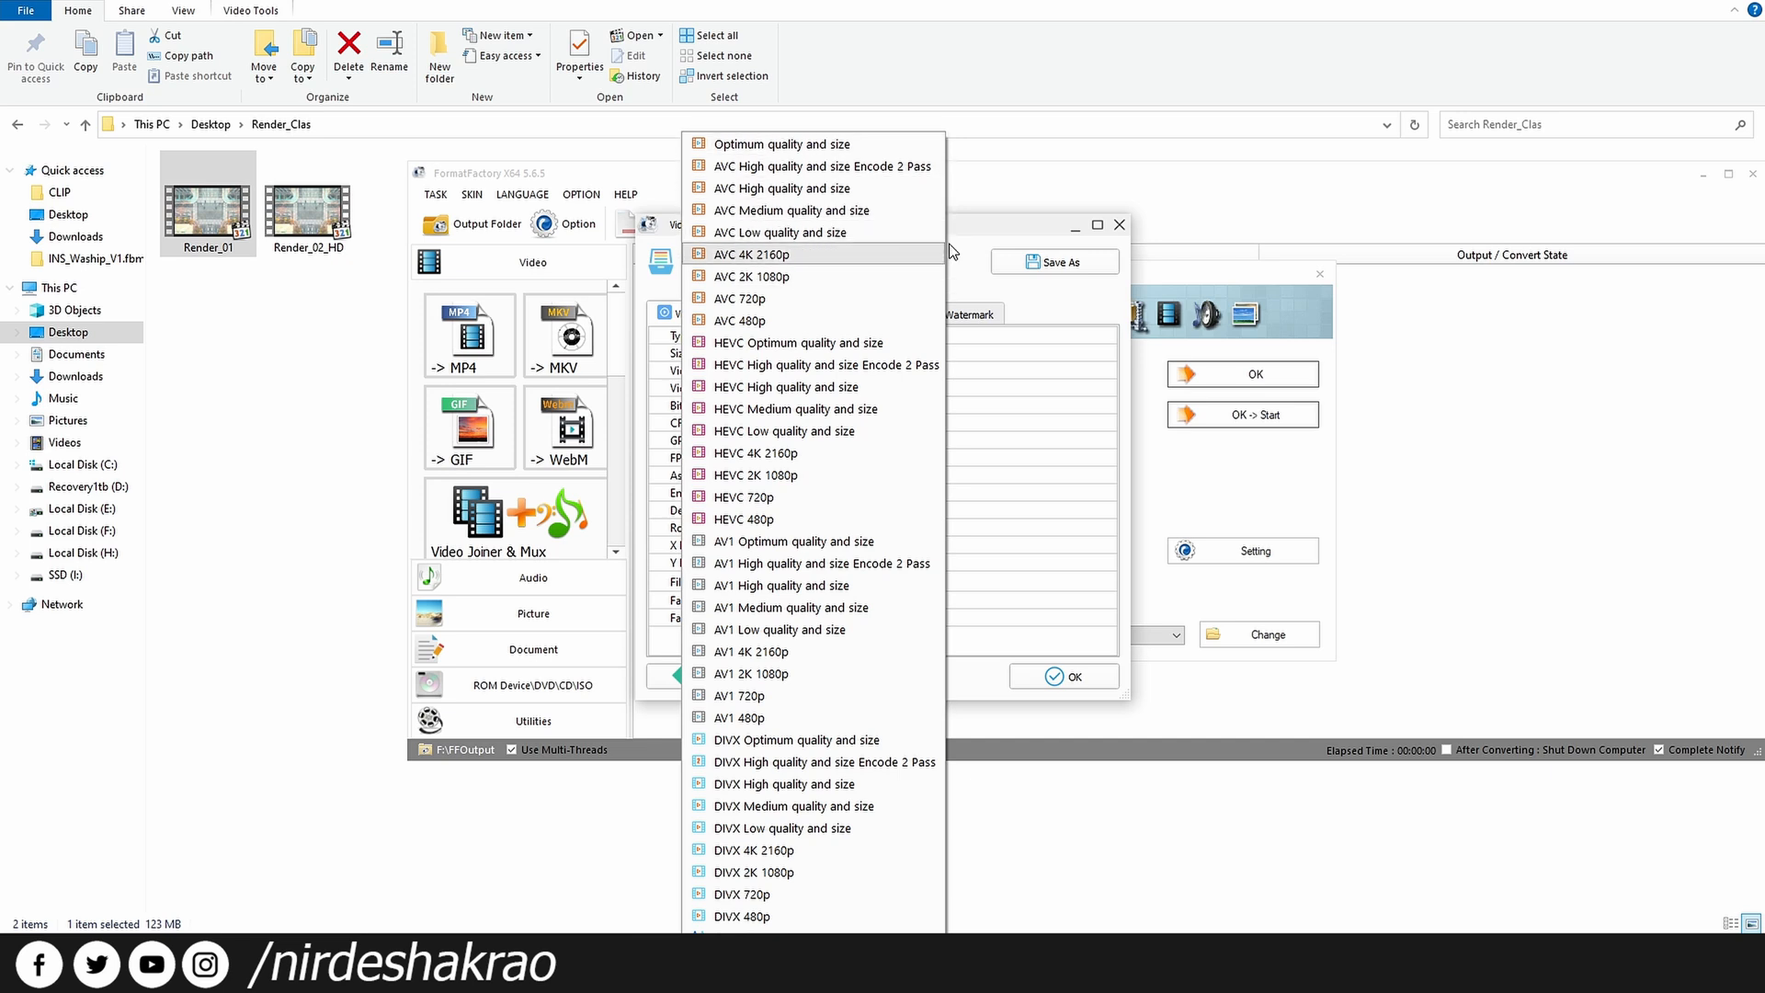
pyautogui.click(986, 235)
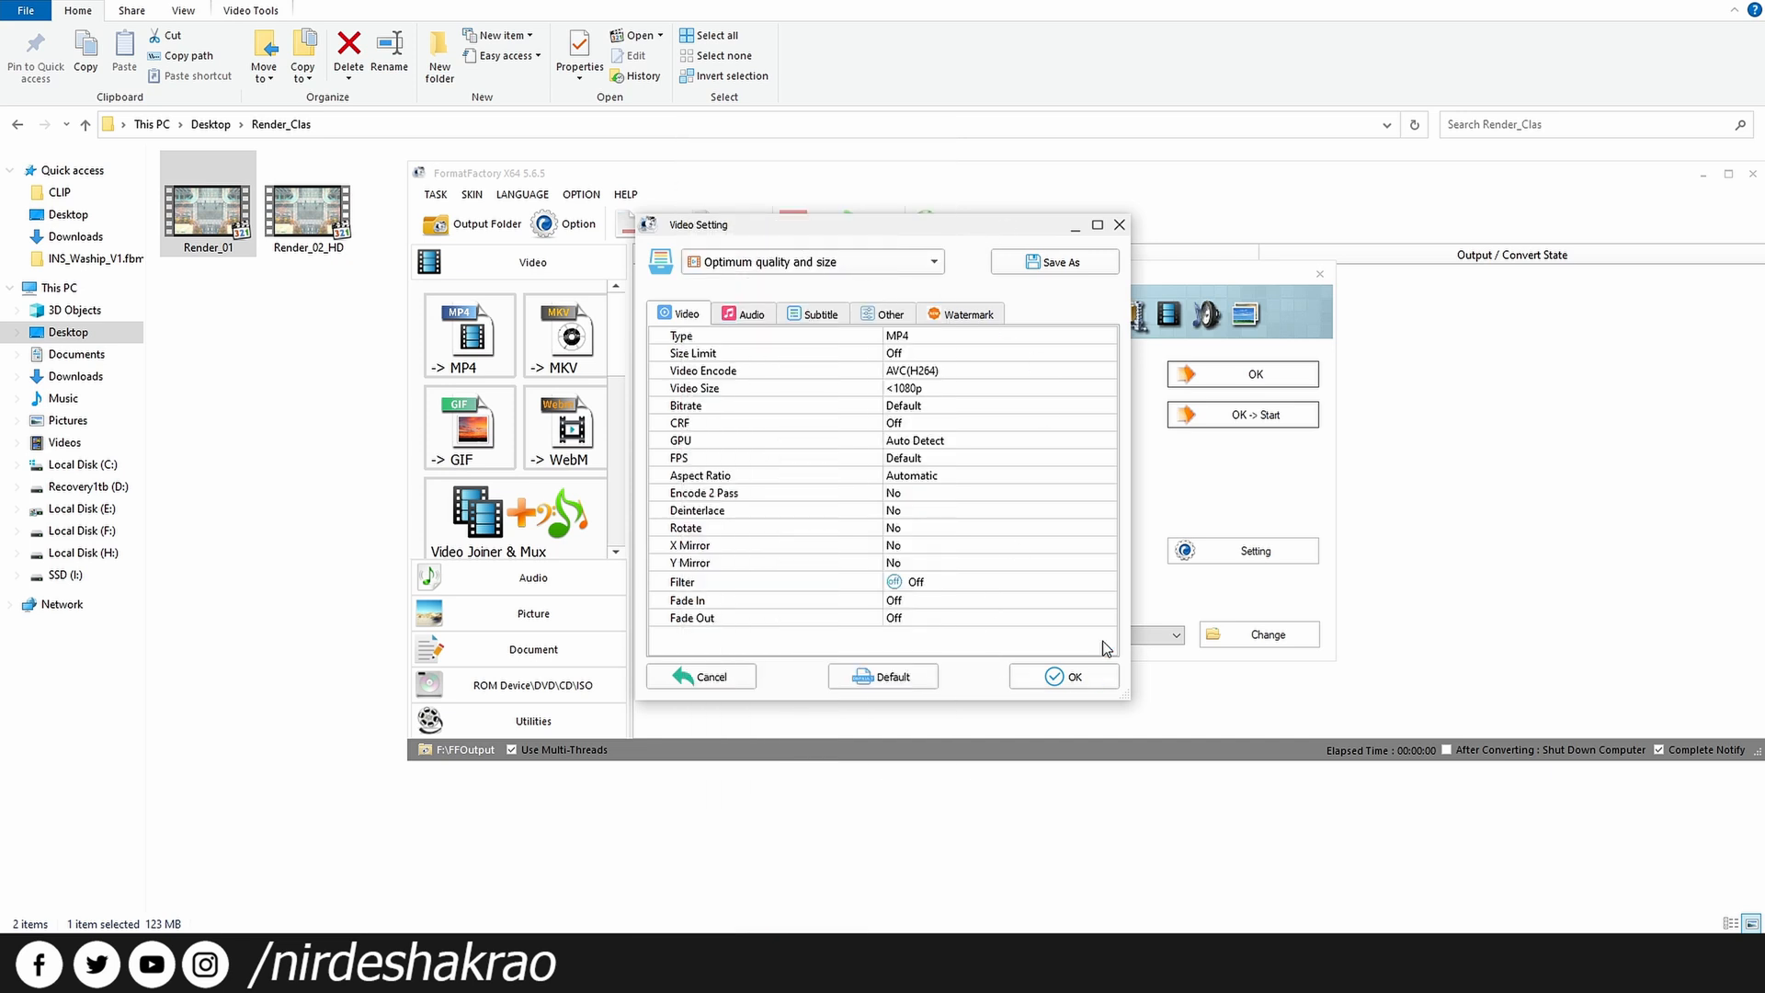
pyautogui.click(1071, 681)
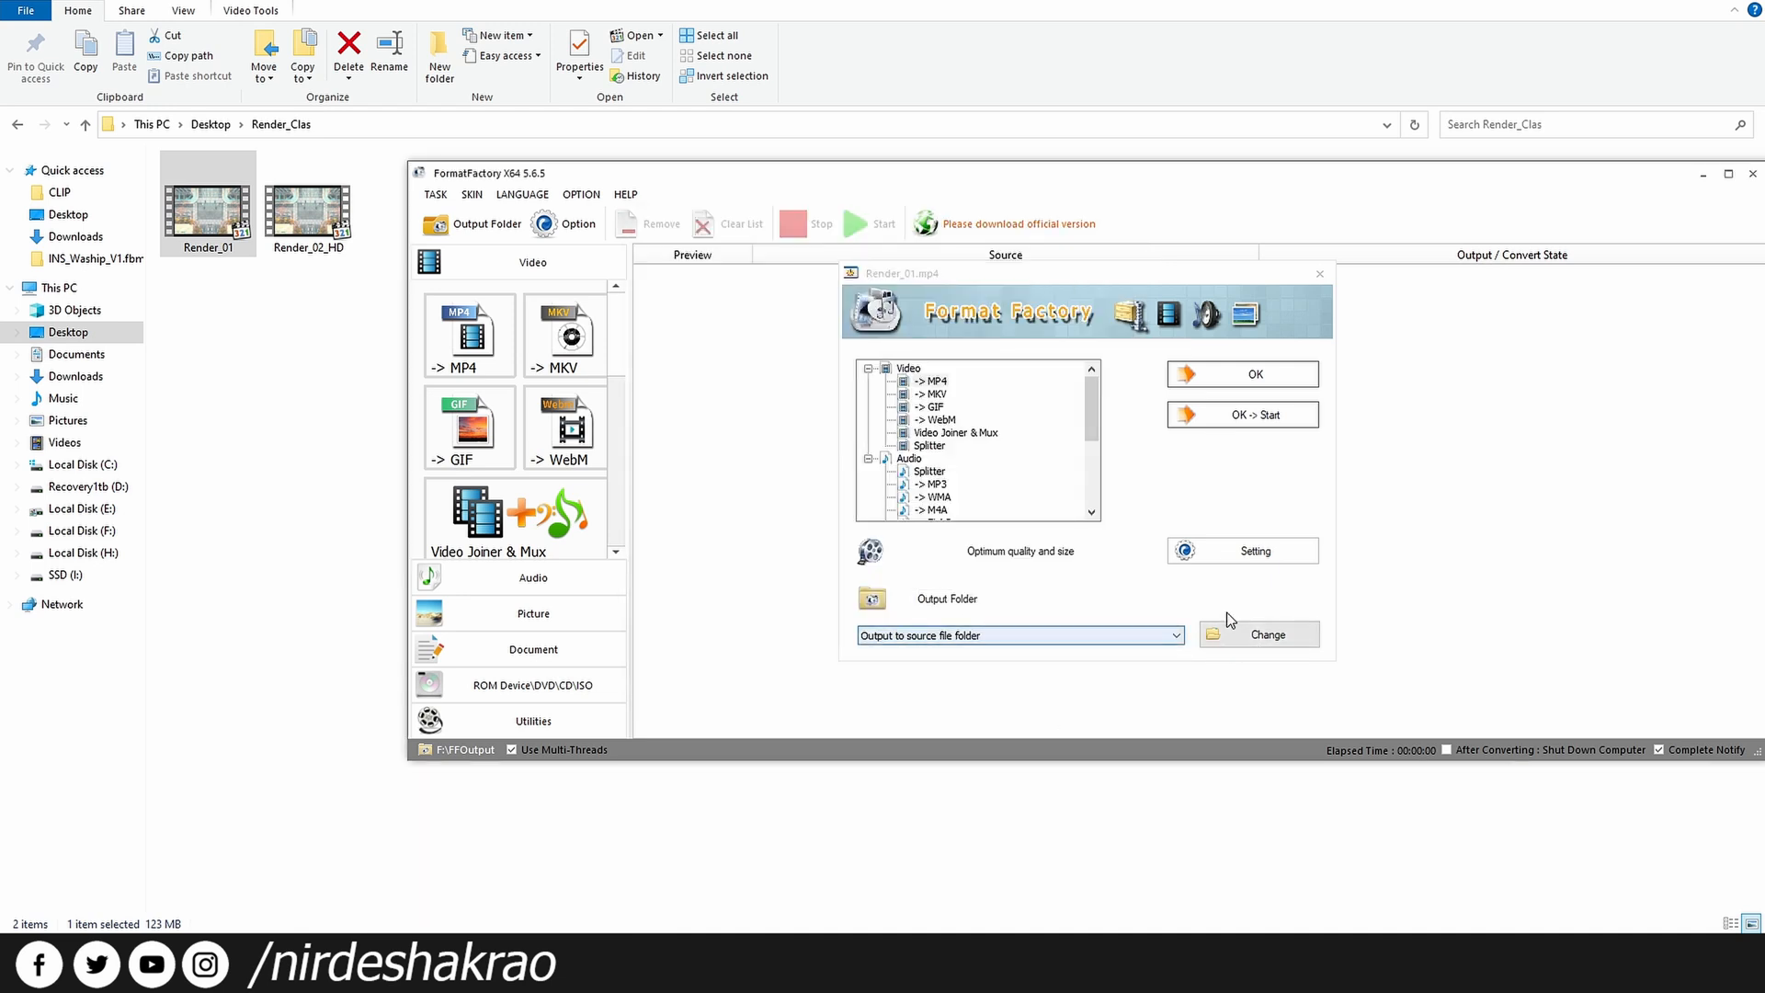
# - Start converting Render_01 to MP4 into the source file folder, and close FormatFactory after the conversion
pyautogui.click(1259, 421)
pyautogui.moveTo(1446, 179); pyautogui.dragTo(1129, 230)
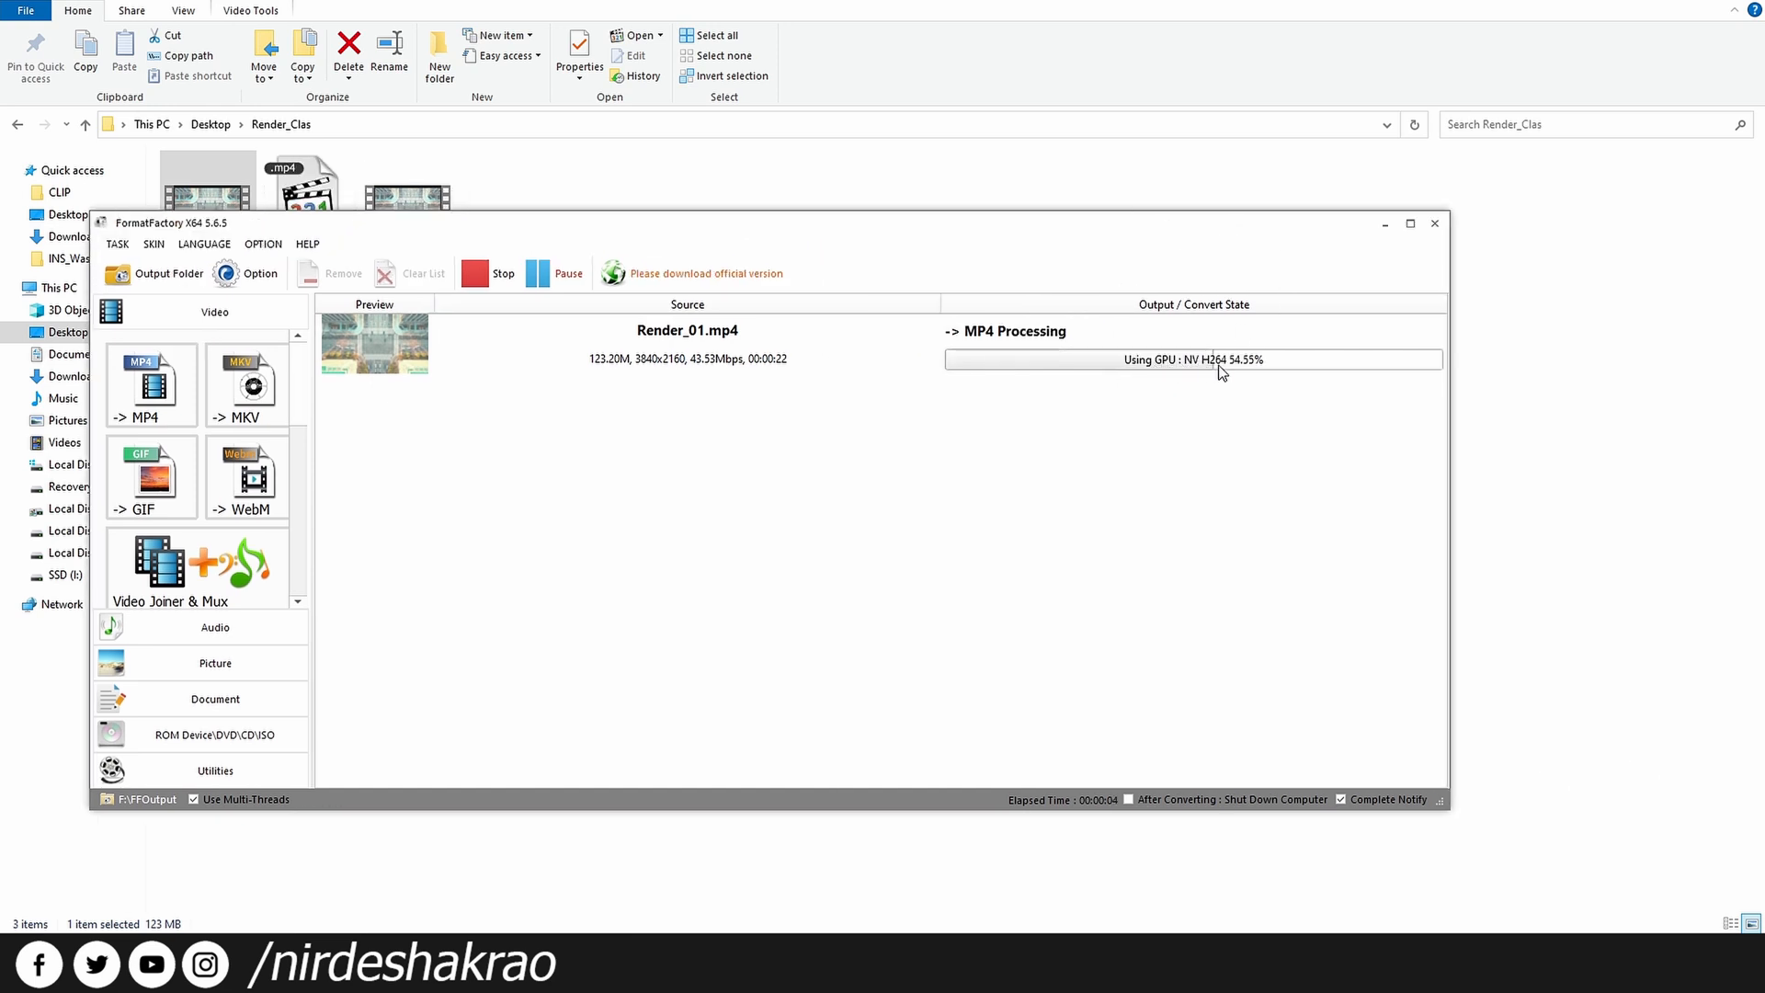
pyautogui.click(1436, 227)
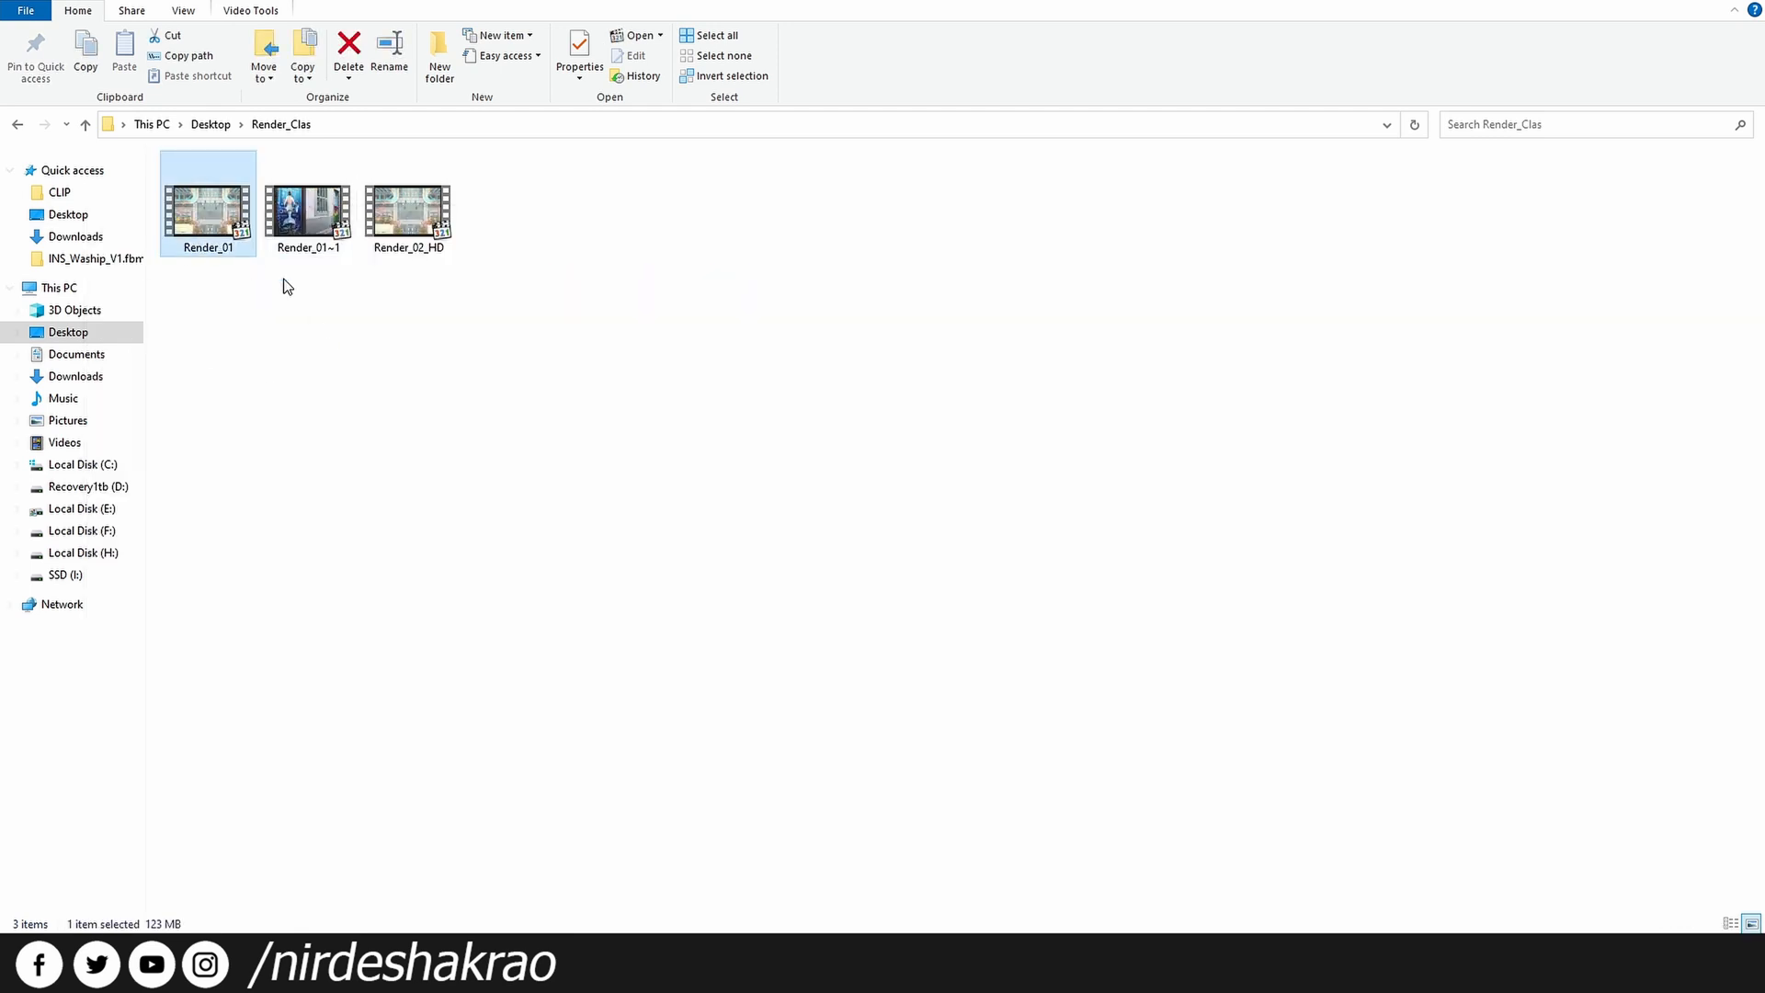
# - Compare the file sizes of the converted Render_01~1 and the original Render_01, and play the converted video to check its quality
pyautogui.click(340, 252)
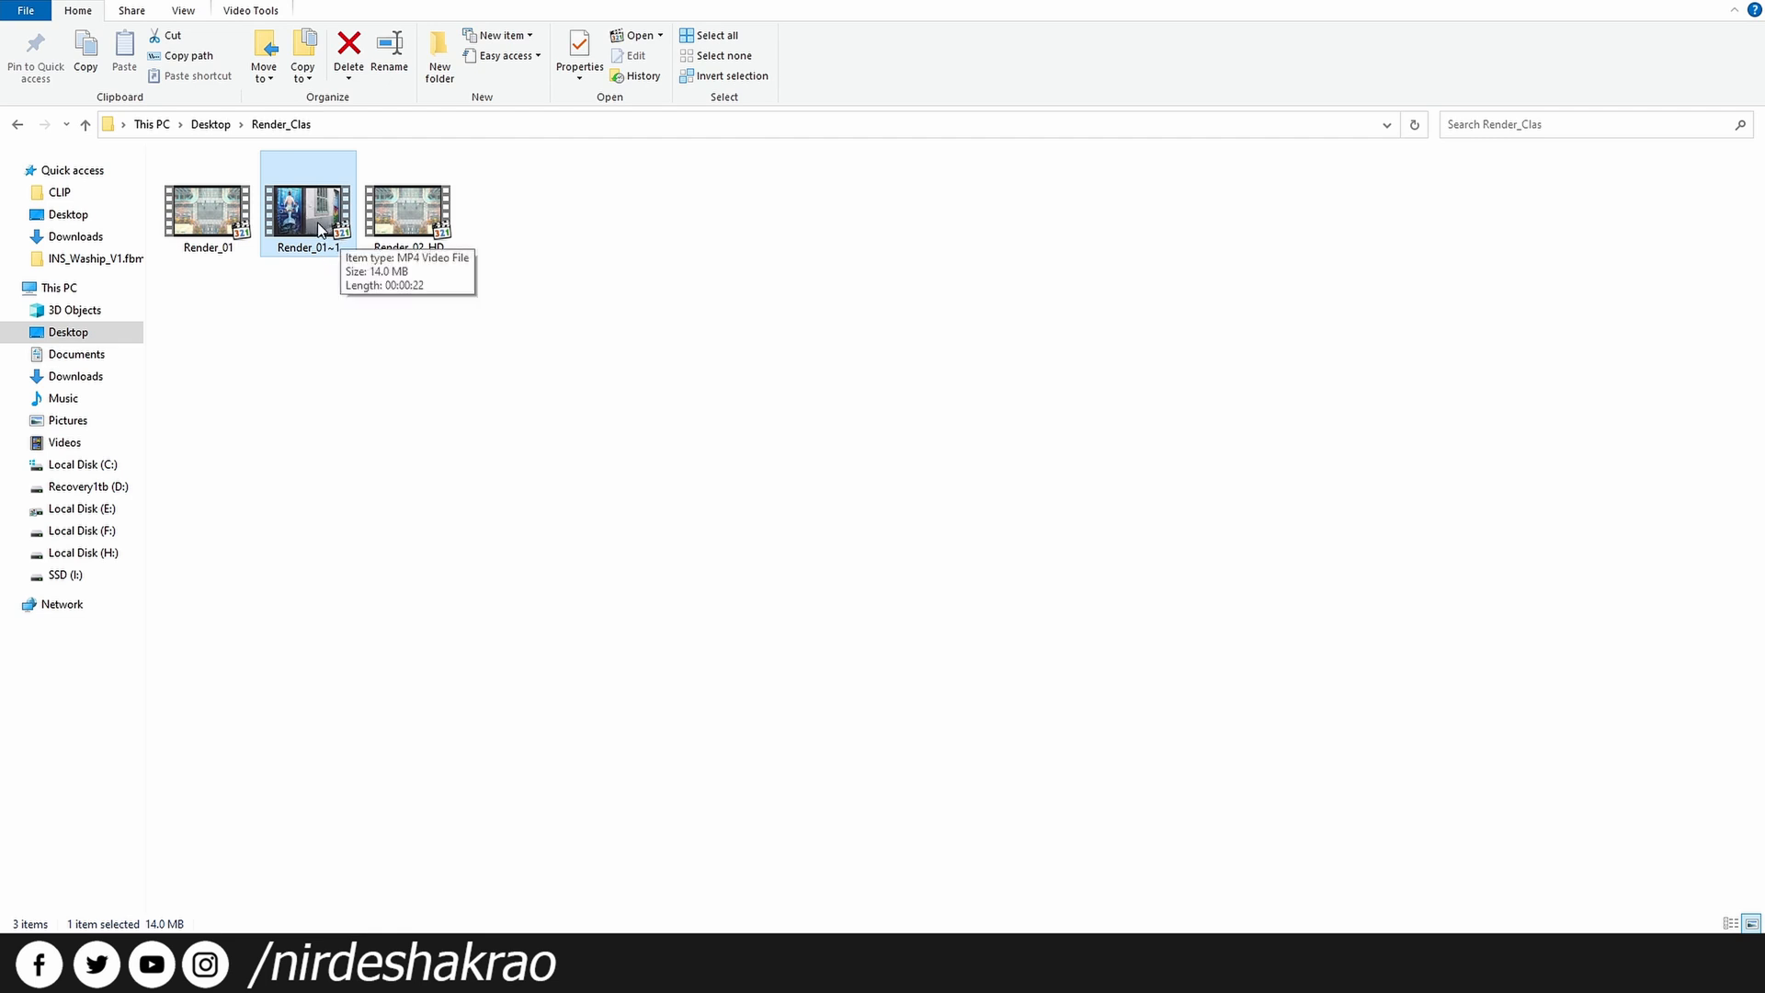
pyautogui.click(186, 208)
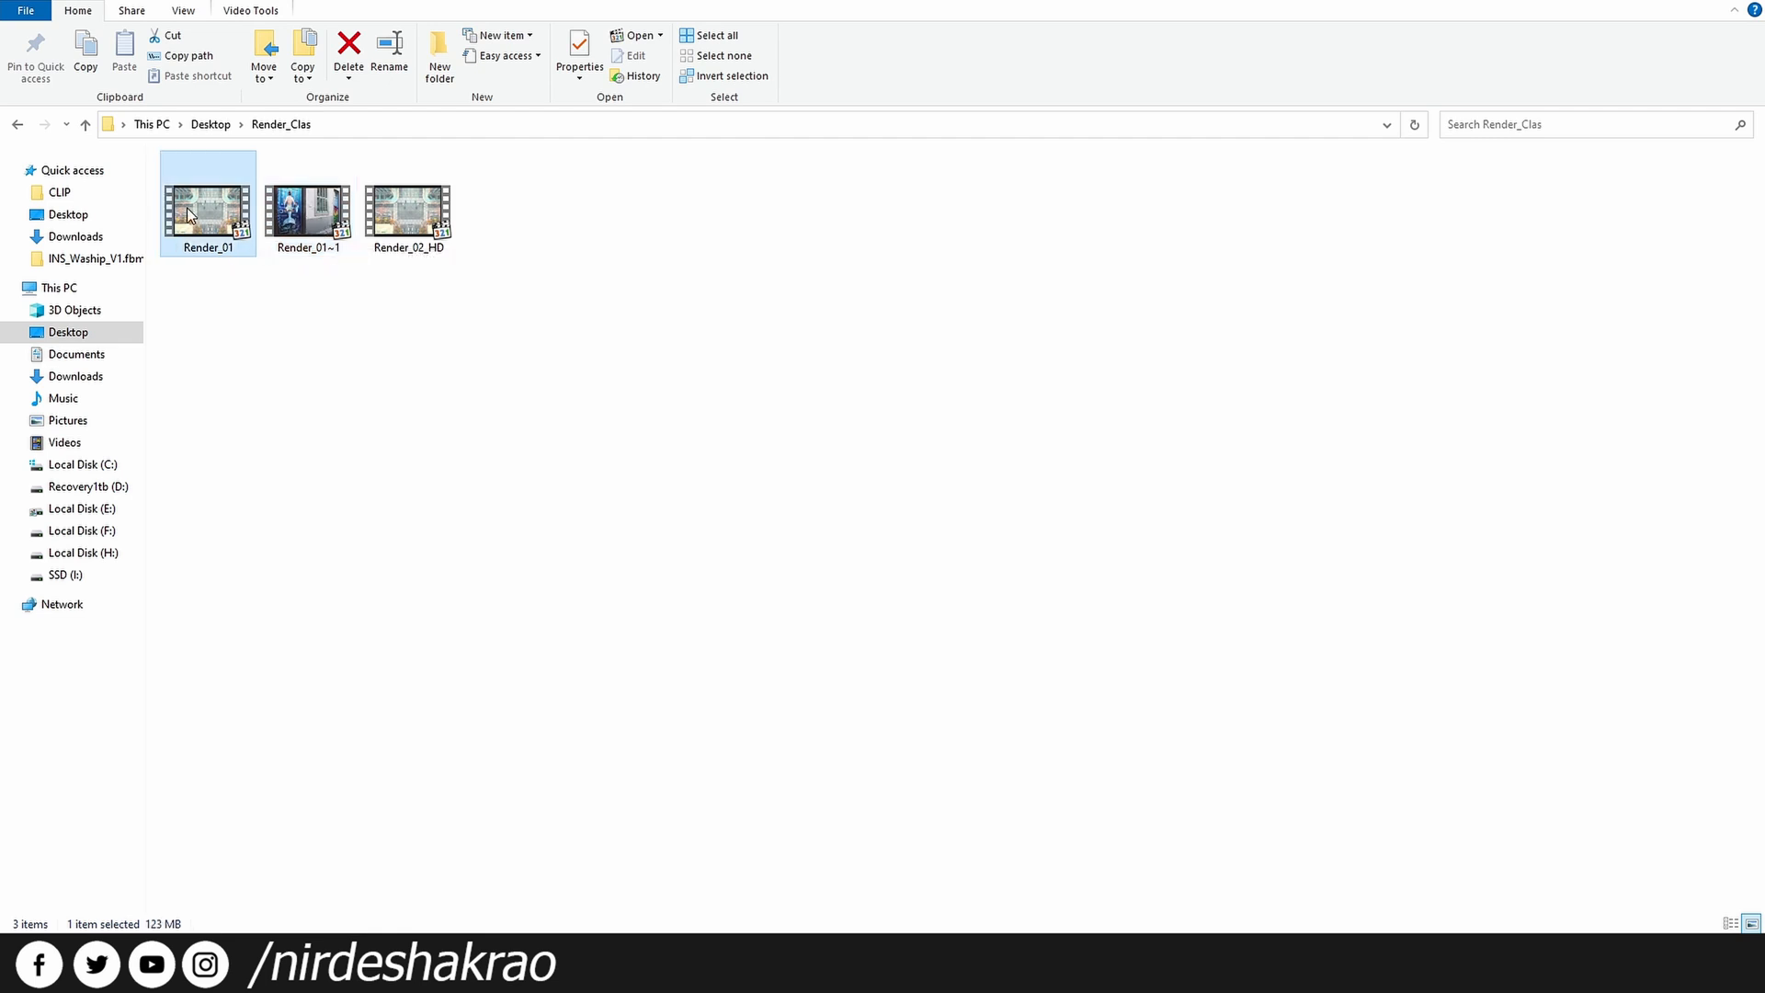
pyautogui.doubleClick(308, 214)
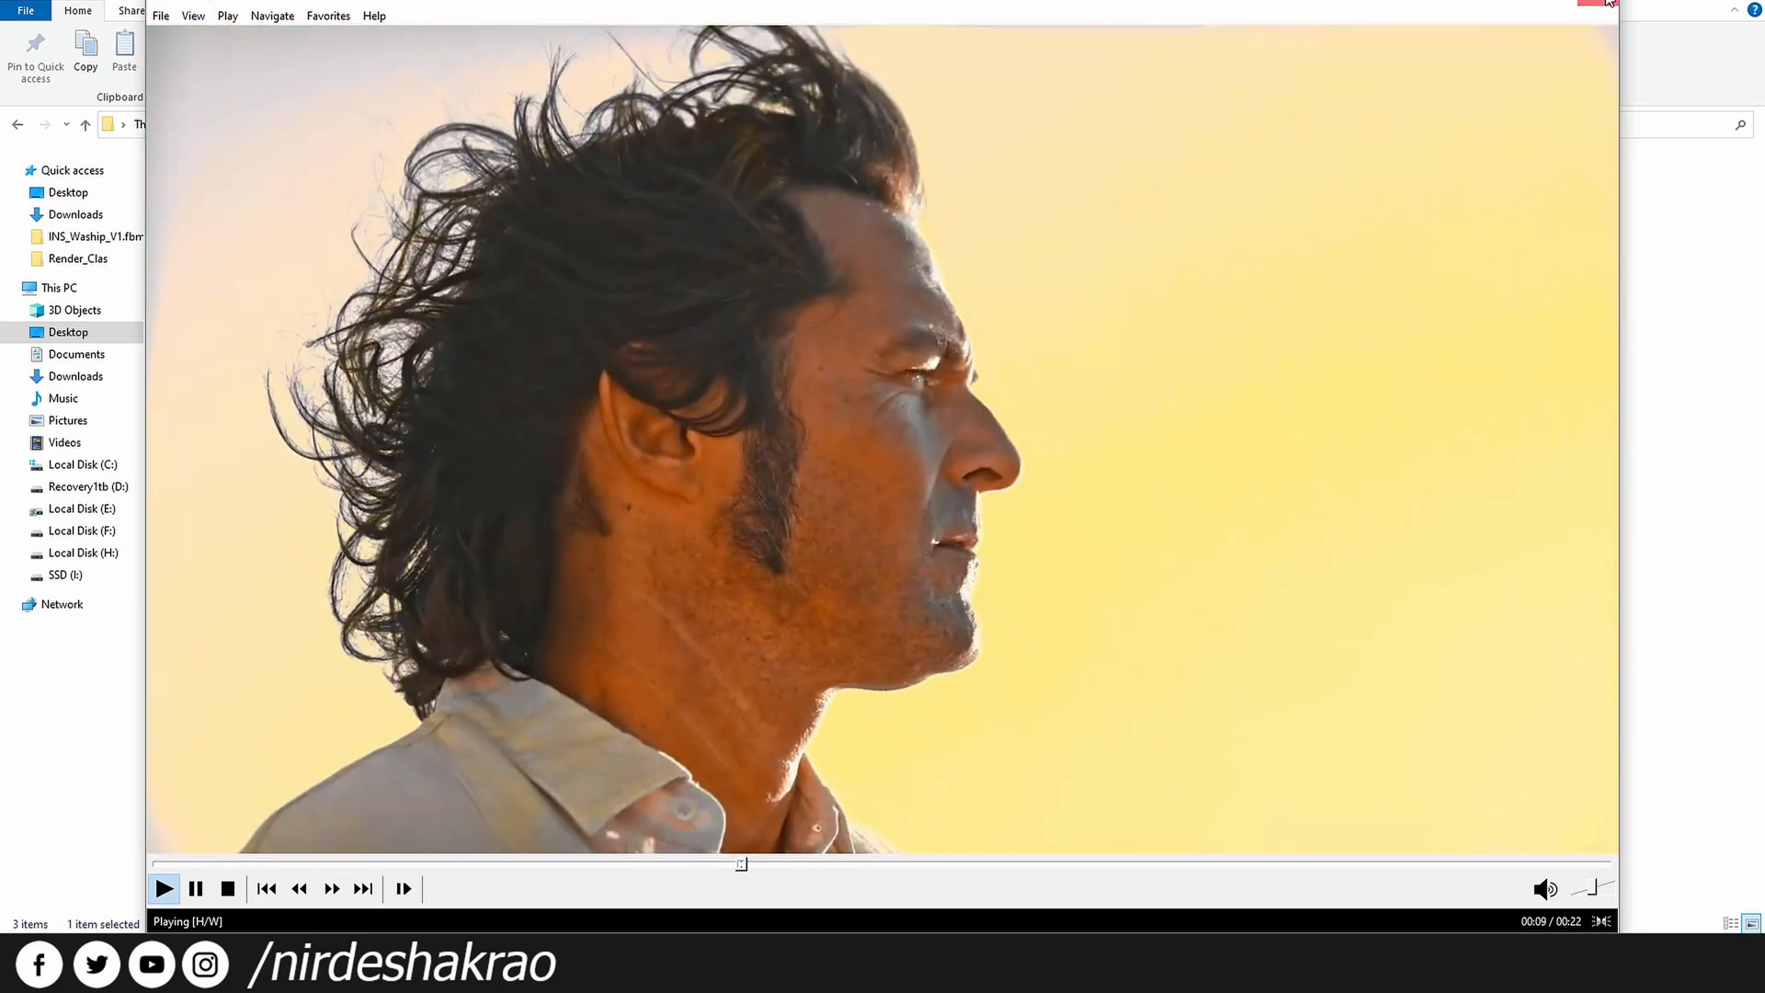
pyautogui.click(1608, 3)
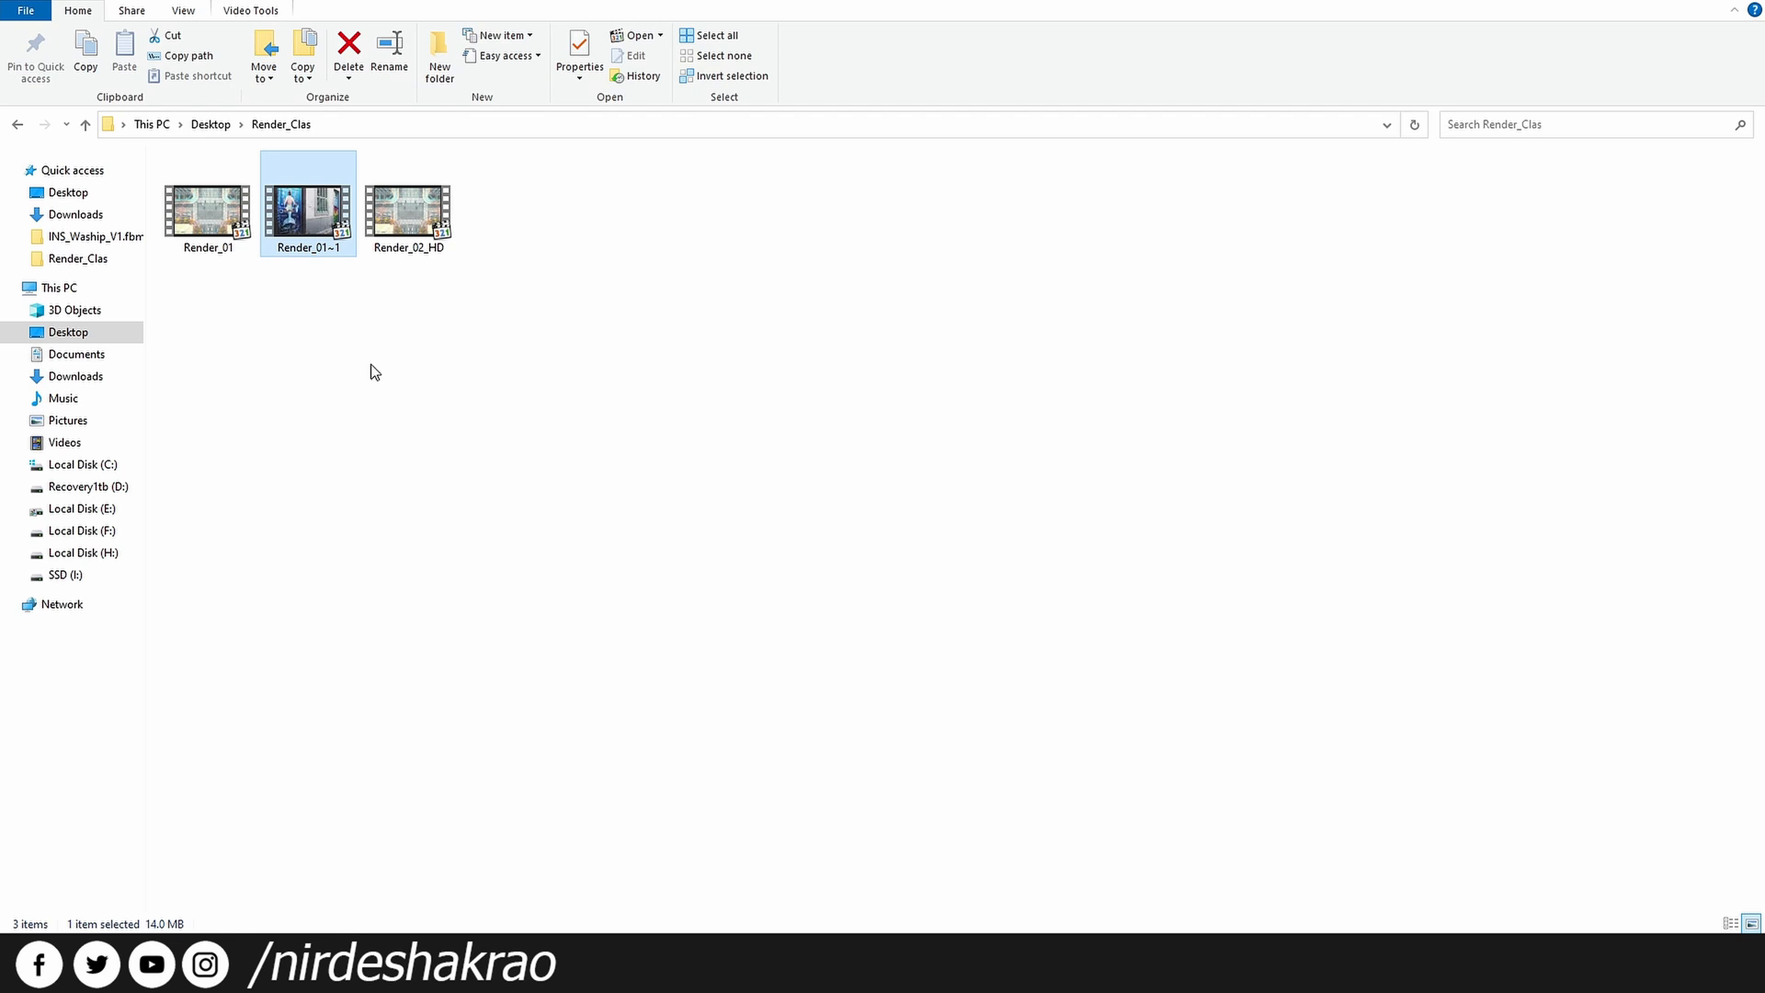
pyautogui.click(237, 209)
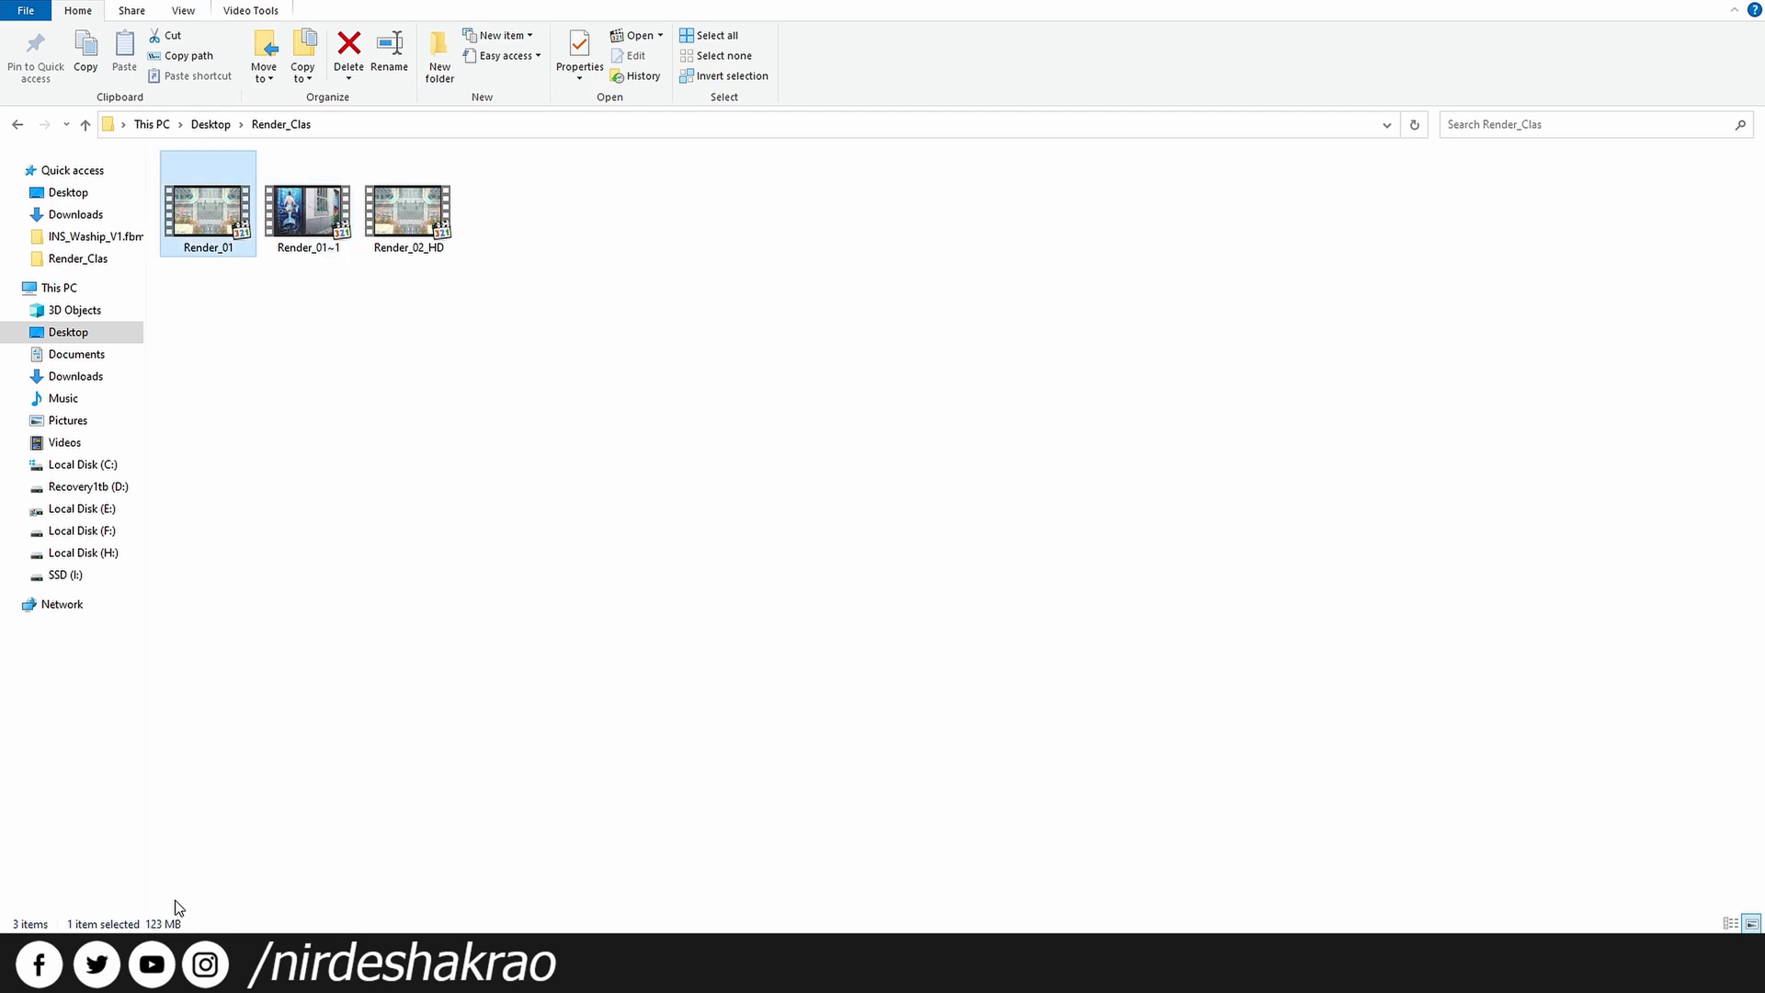
pyautogui.click(311, 222)
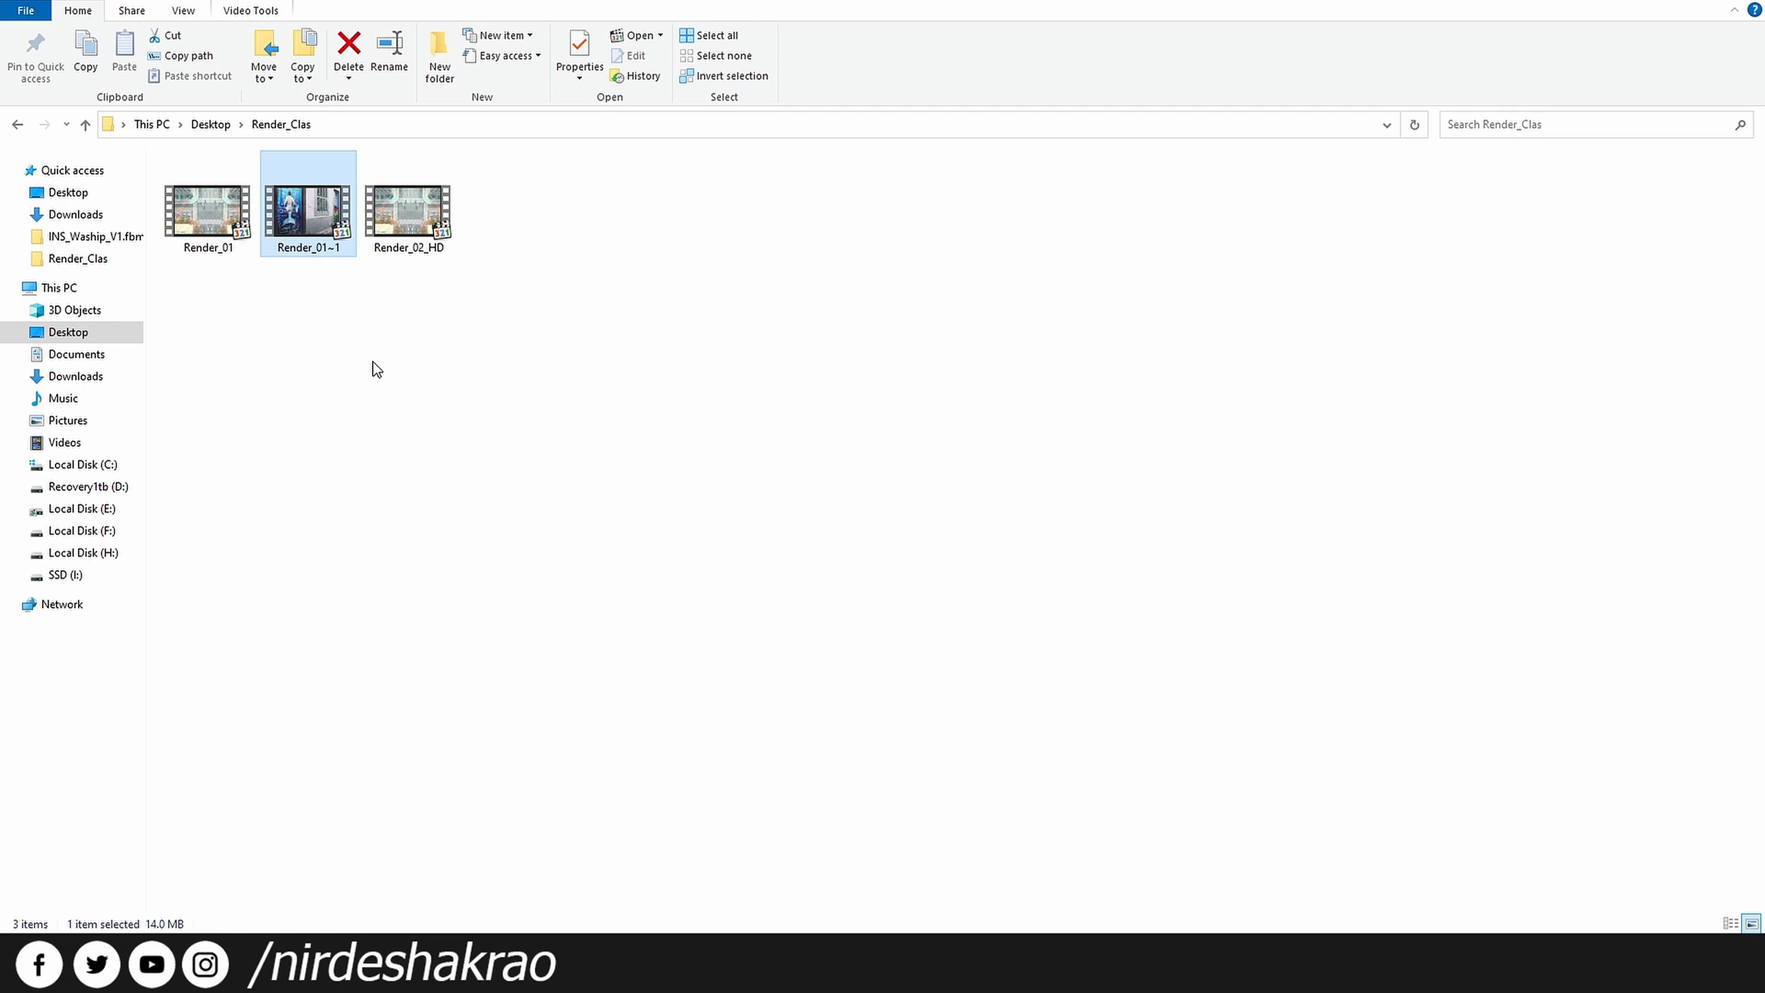
# - Permanently delete the converted Render_01~1 video from the Render_Clas folder and switch back to DaVinci Resolve
pyautogui.hotkey('shift', 'Delete')
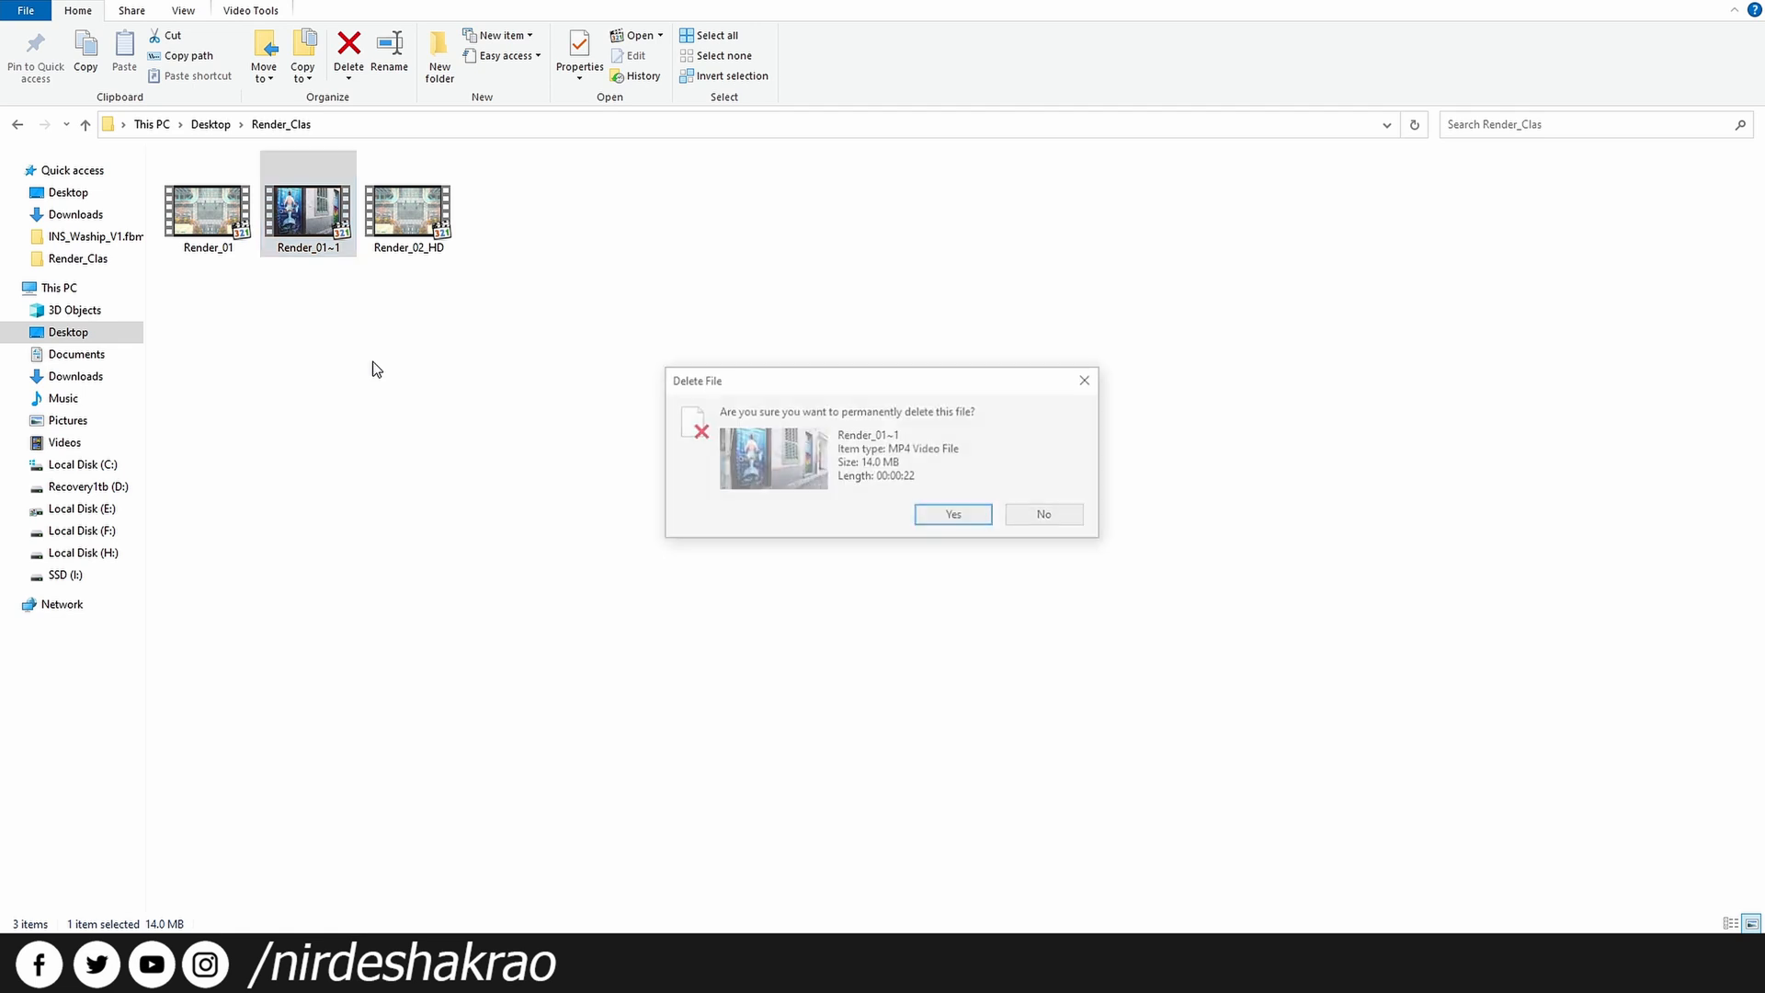
pyautogui.press('Return')
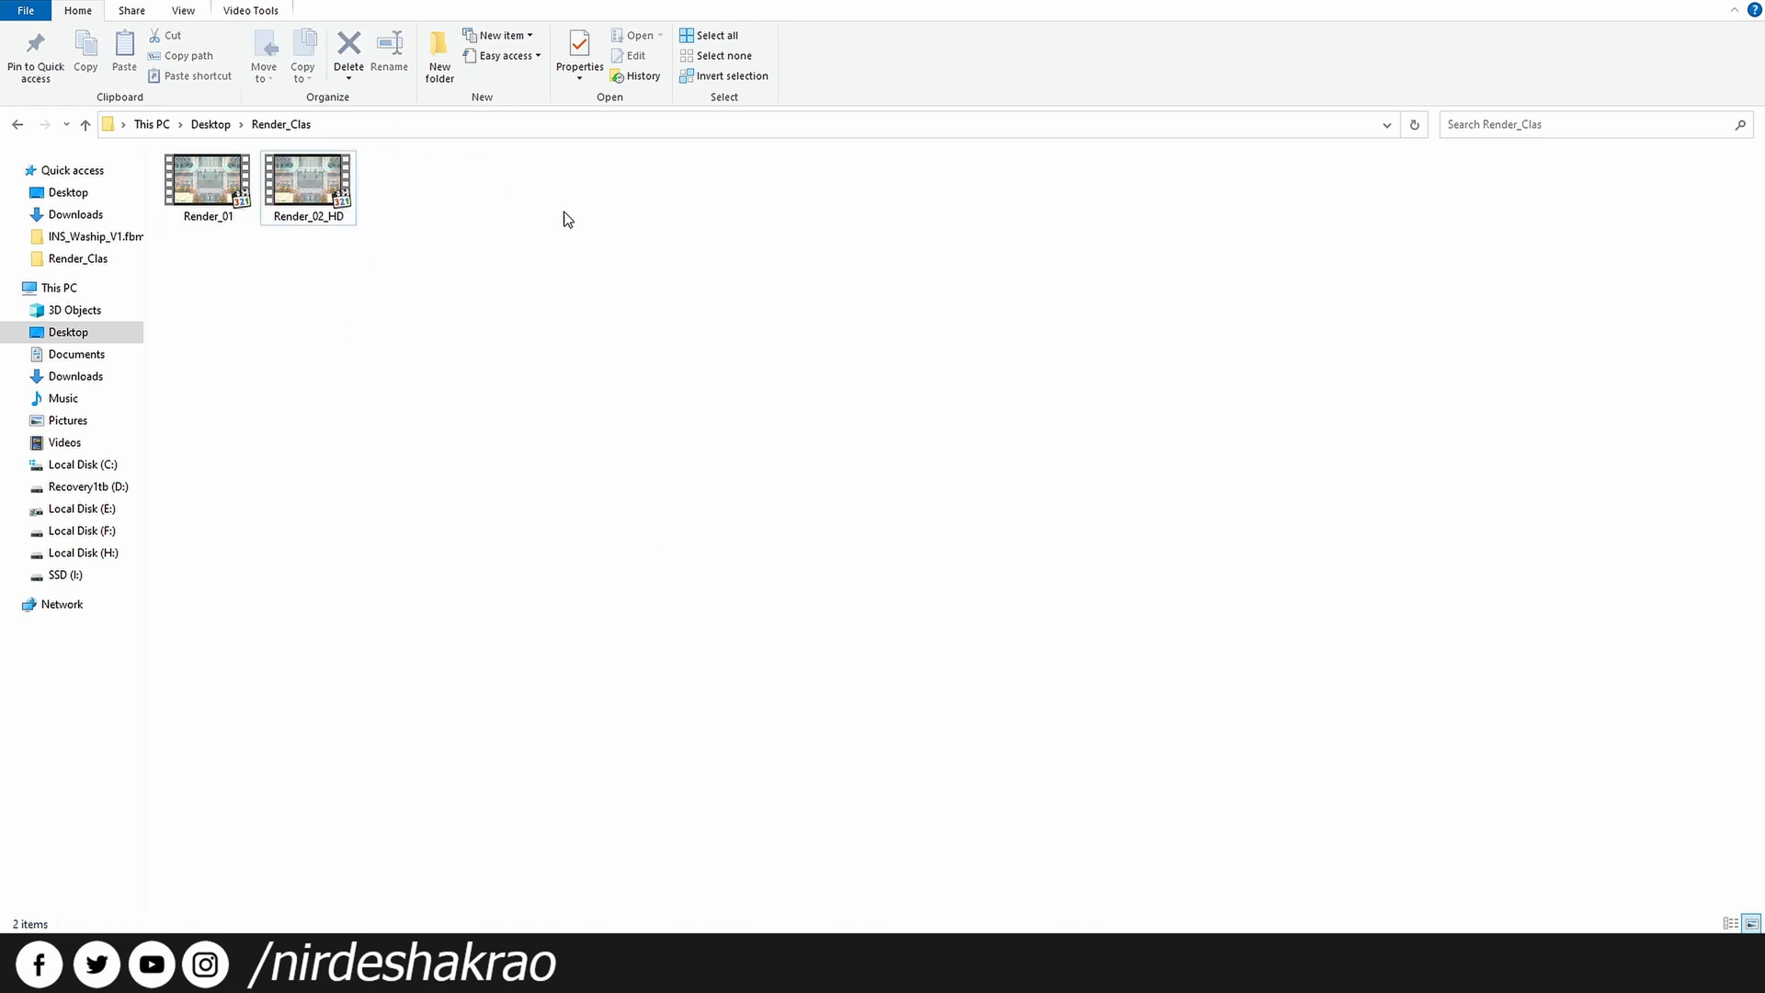
pyautogui.click(552, 973)
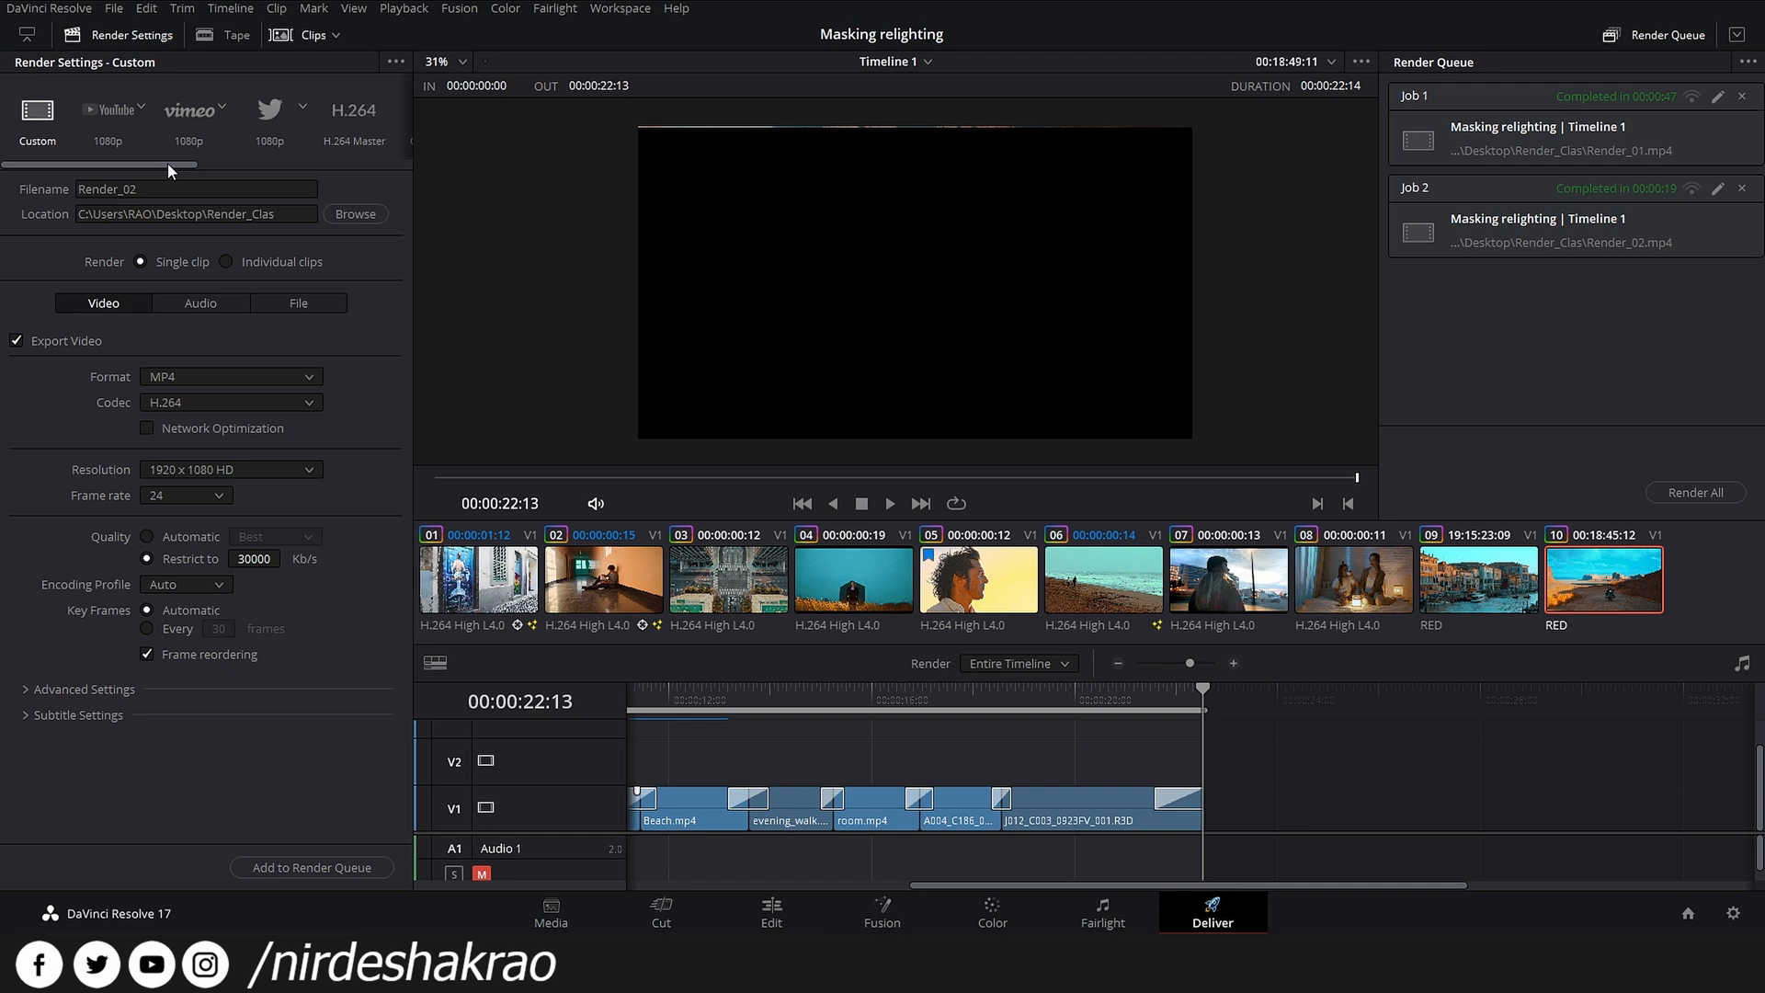
# - Try the YouTube 1080p, Vimeo 720p and Vimeo 1080p render presets, and return to the Custom preset
pyautogui.click(124, 118)
pyautogui.click(145, 107)
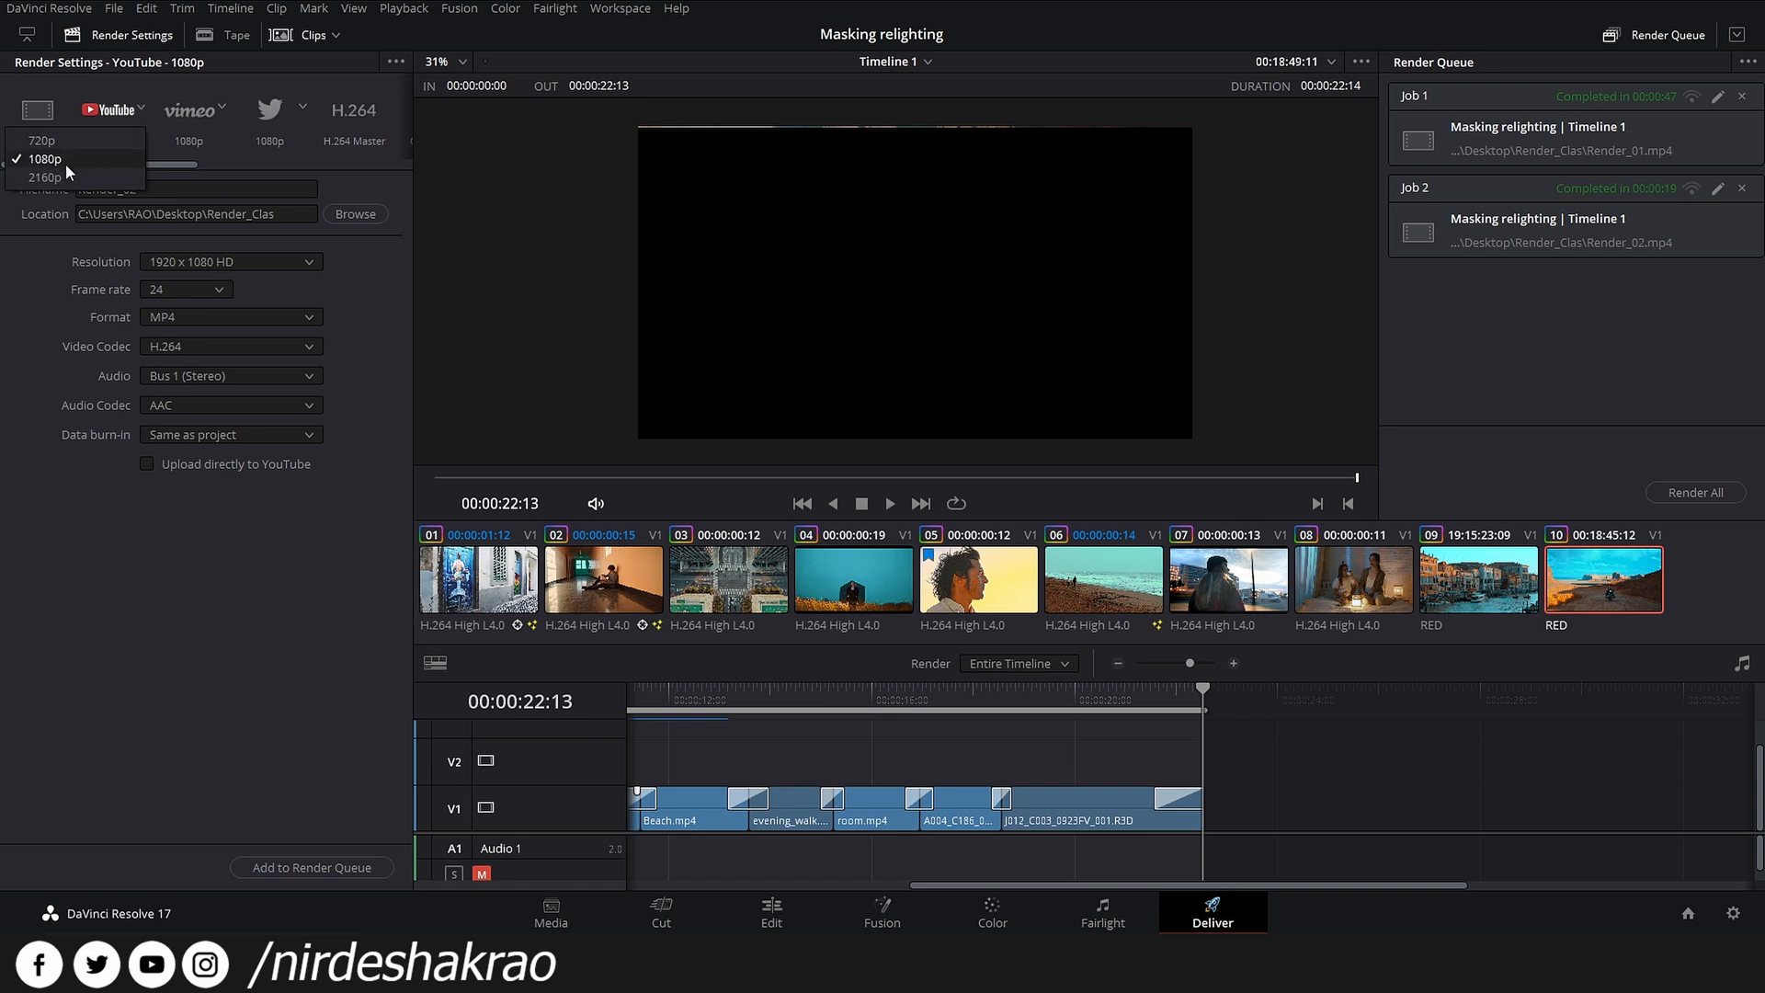
pyautogui.click(223, 107)
pyautogui.click(143, 141)
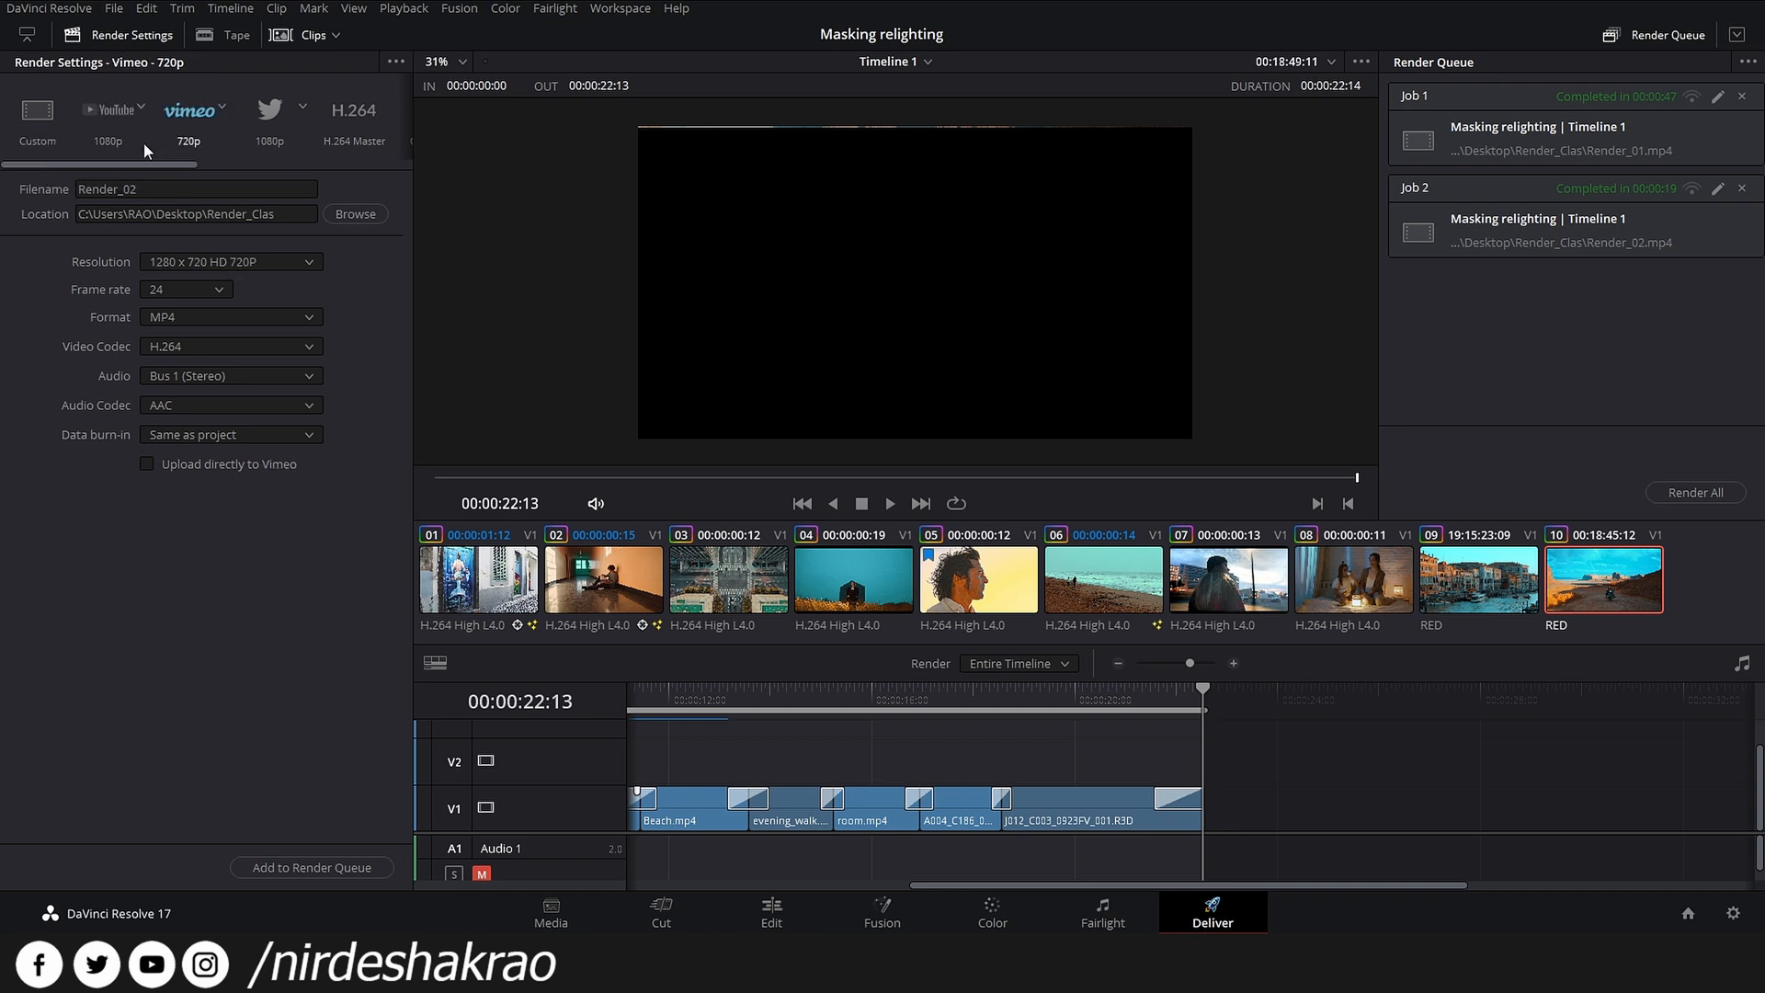
pyautogui.click(224, 107)
pyautogui.click(179, 155)
pyautogui.click(131, 132)
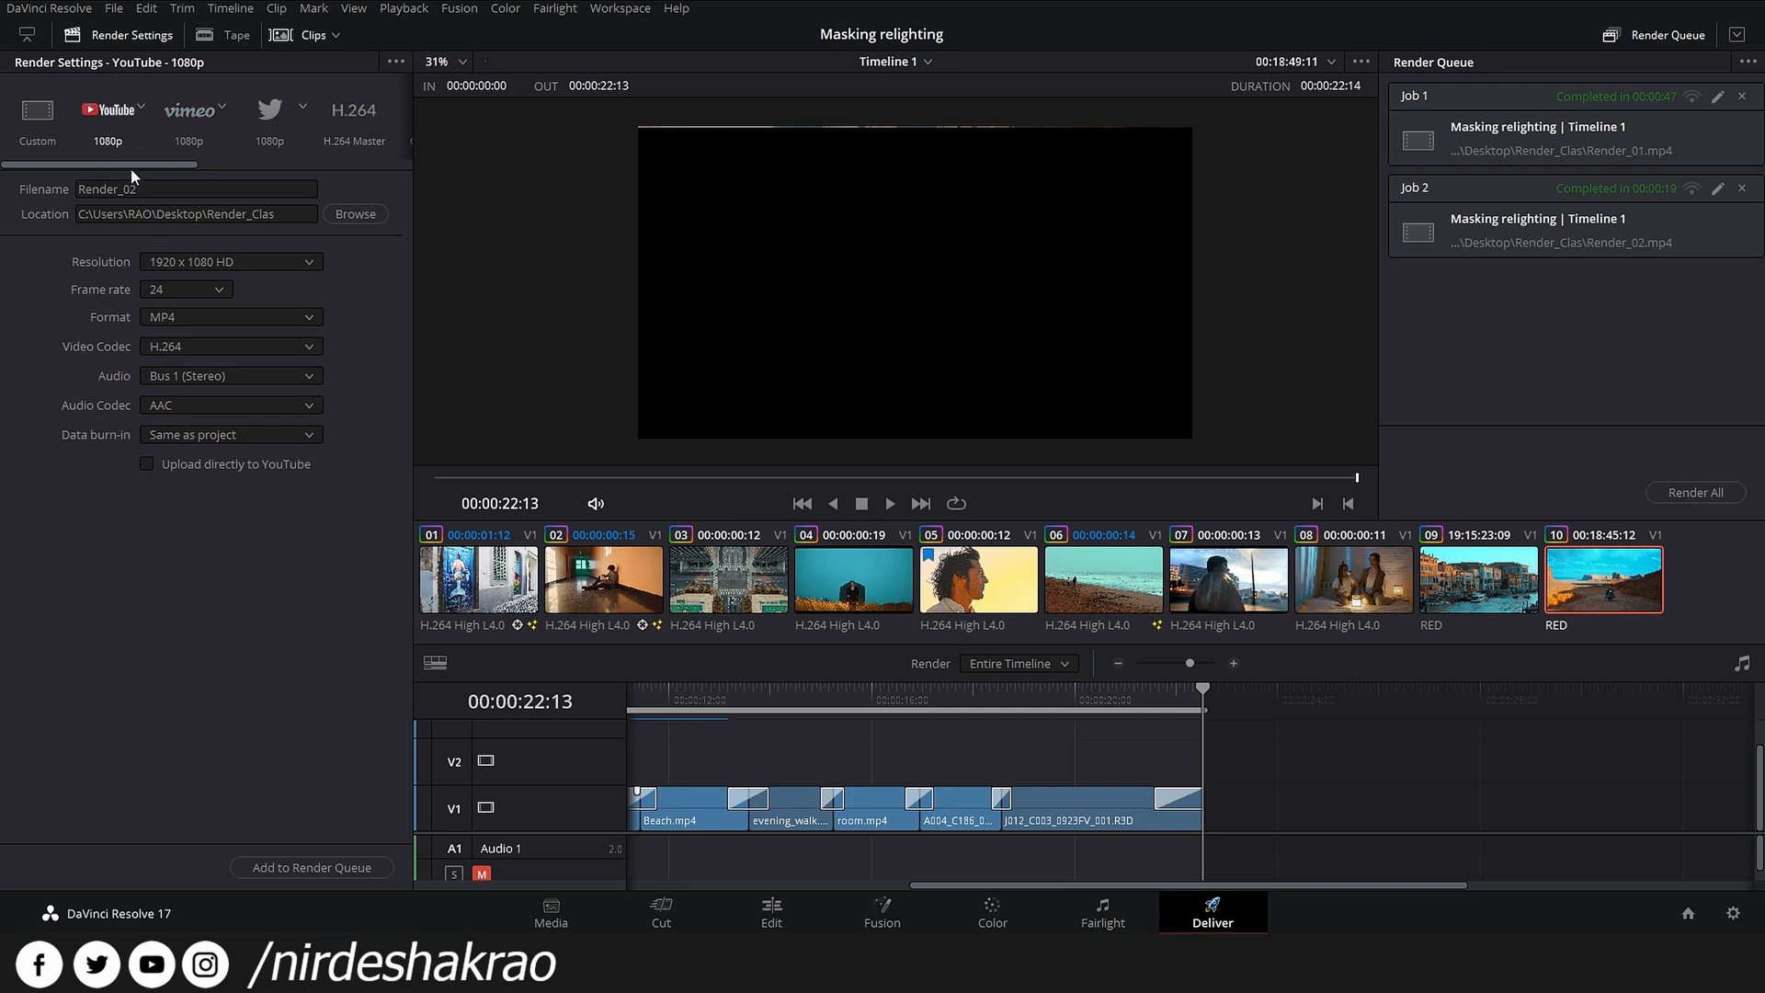
pyautogui.click(66, 135)
pyautogui.moveTo(129, 164); pyautogui.dragTo(71, 164)
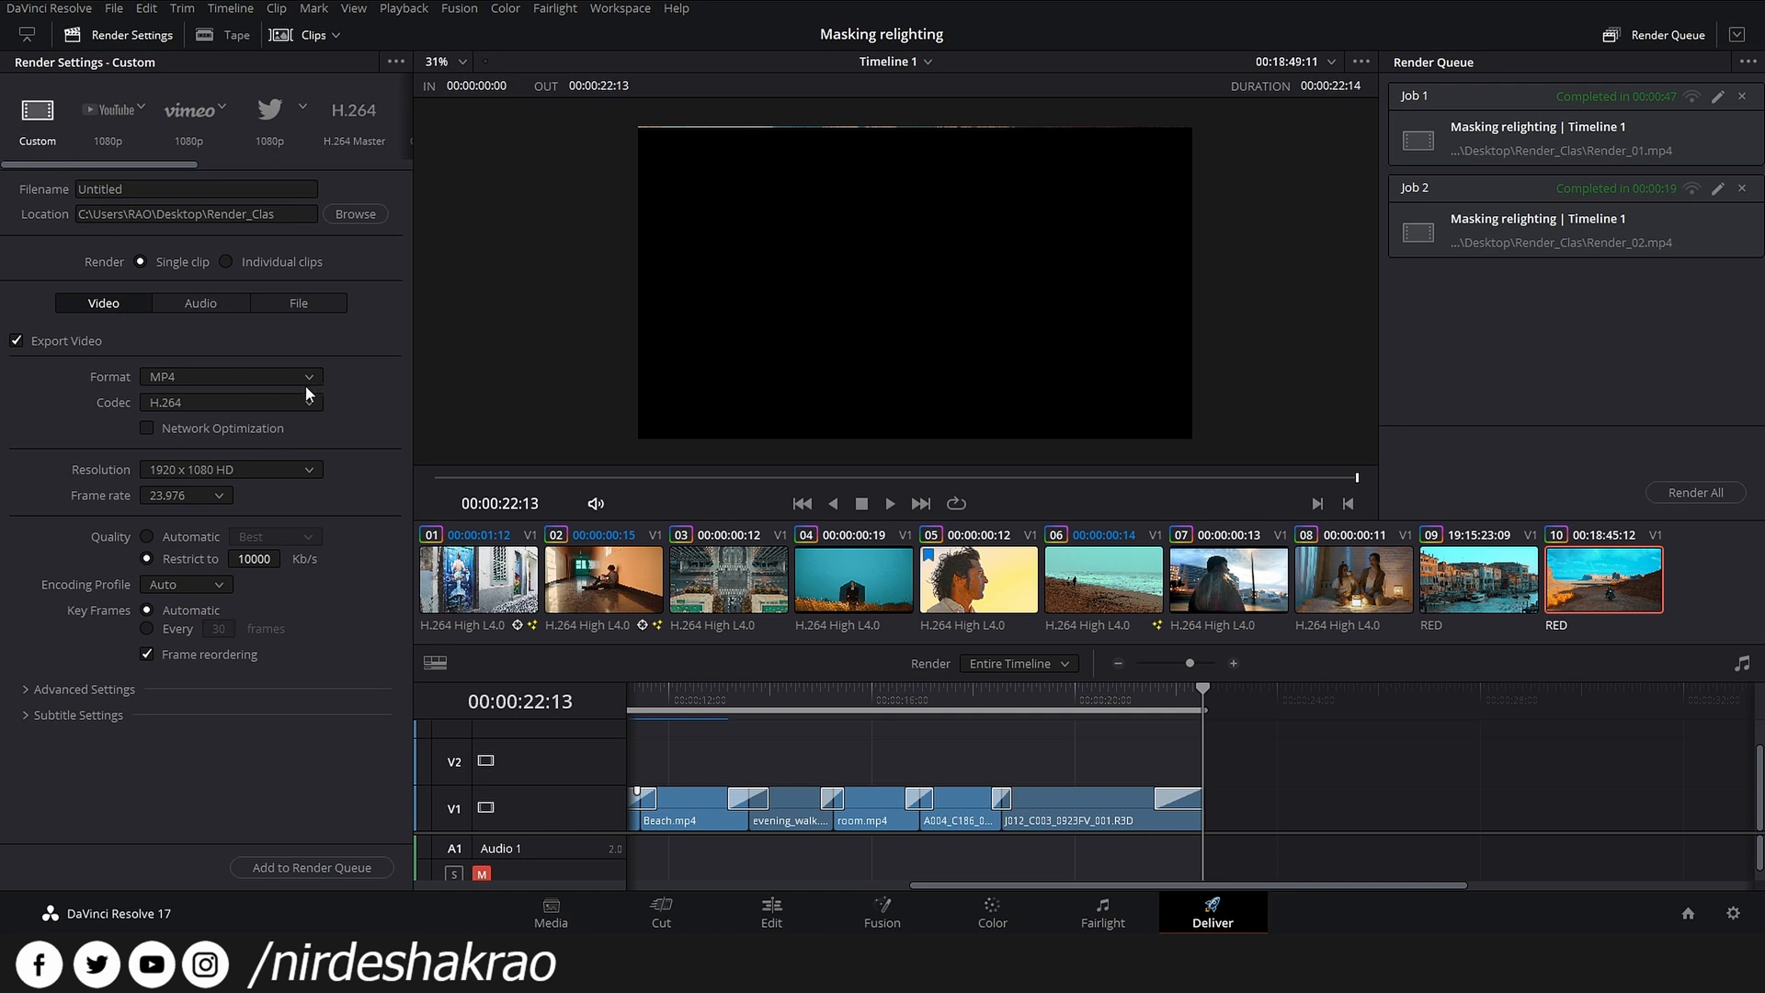
# - Load Job 1 from the render queue for editing and save its settings as a new render preset under the author's surname
pyautogui.click(1545, 130)
pyautogui.click(1718, 96)
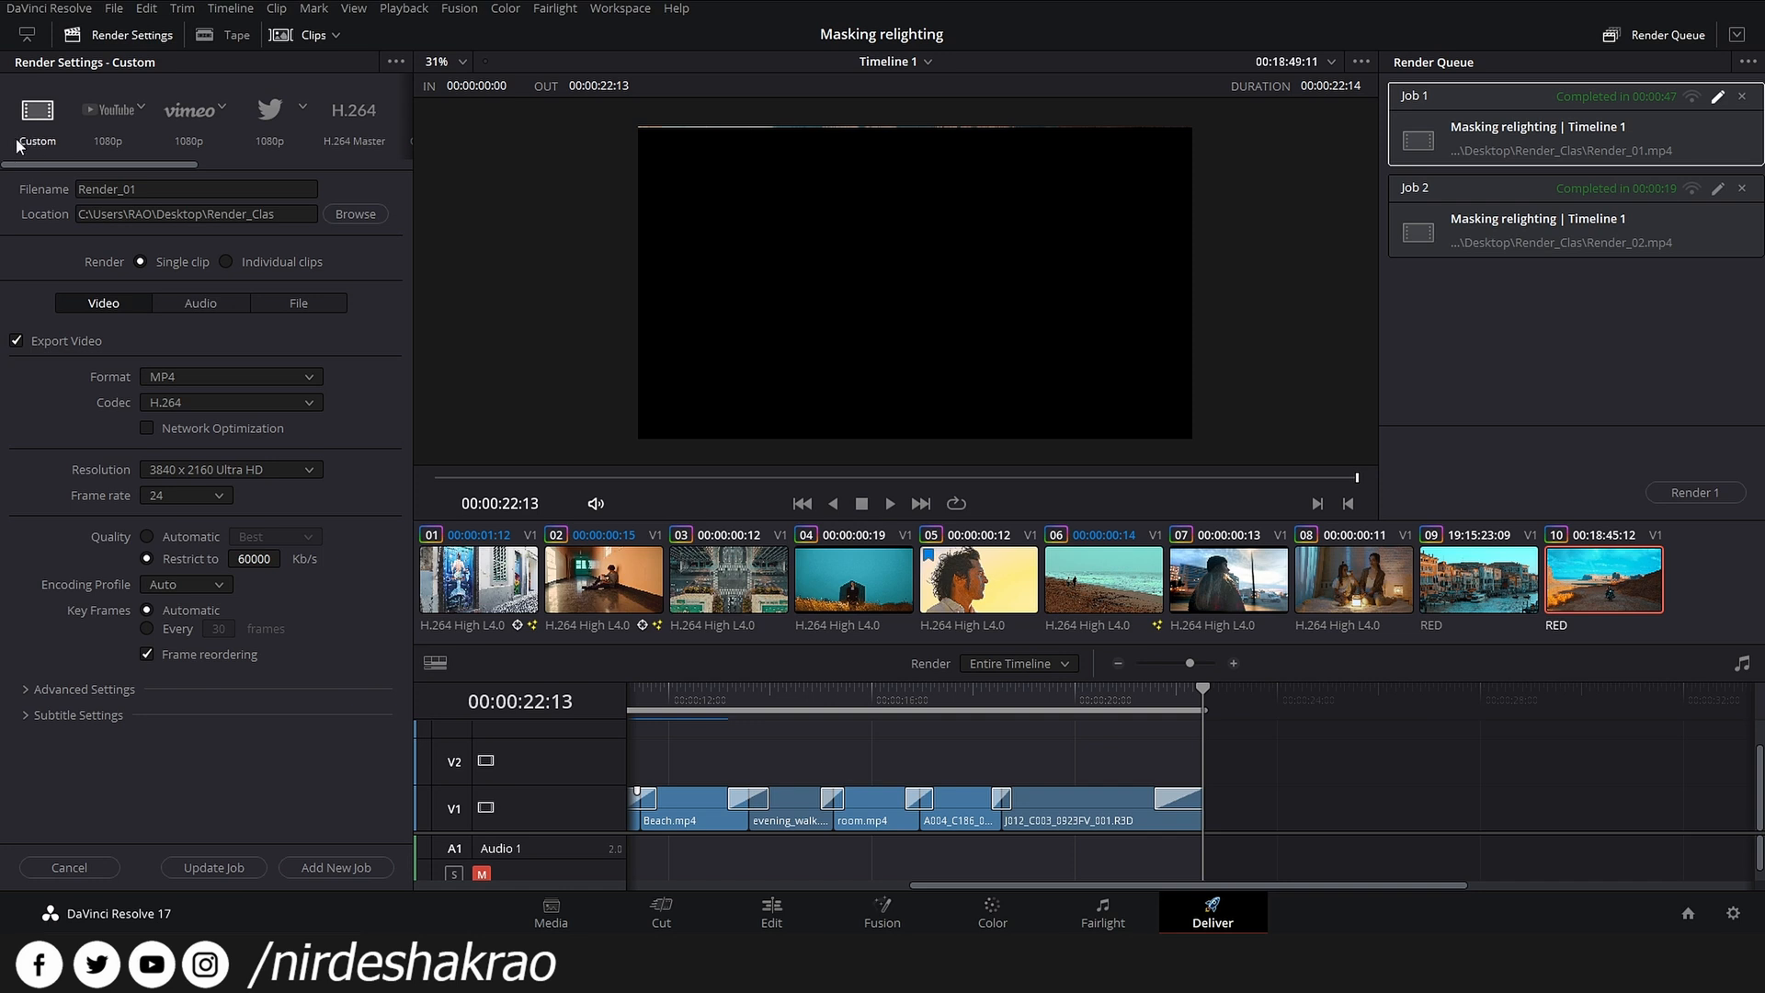
pyautogui.click(396, 62)
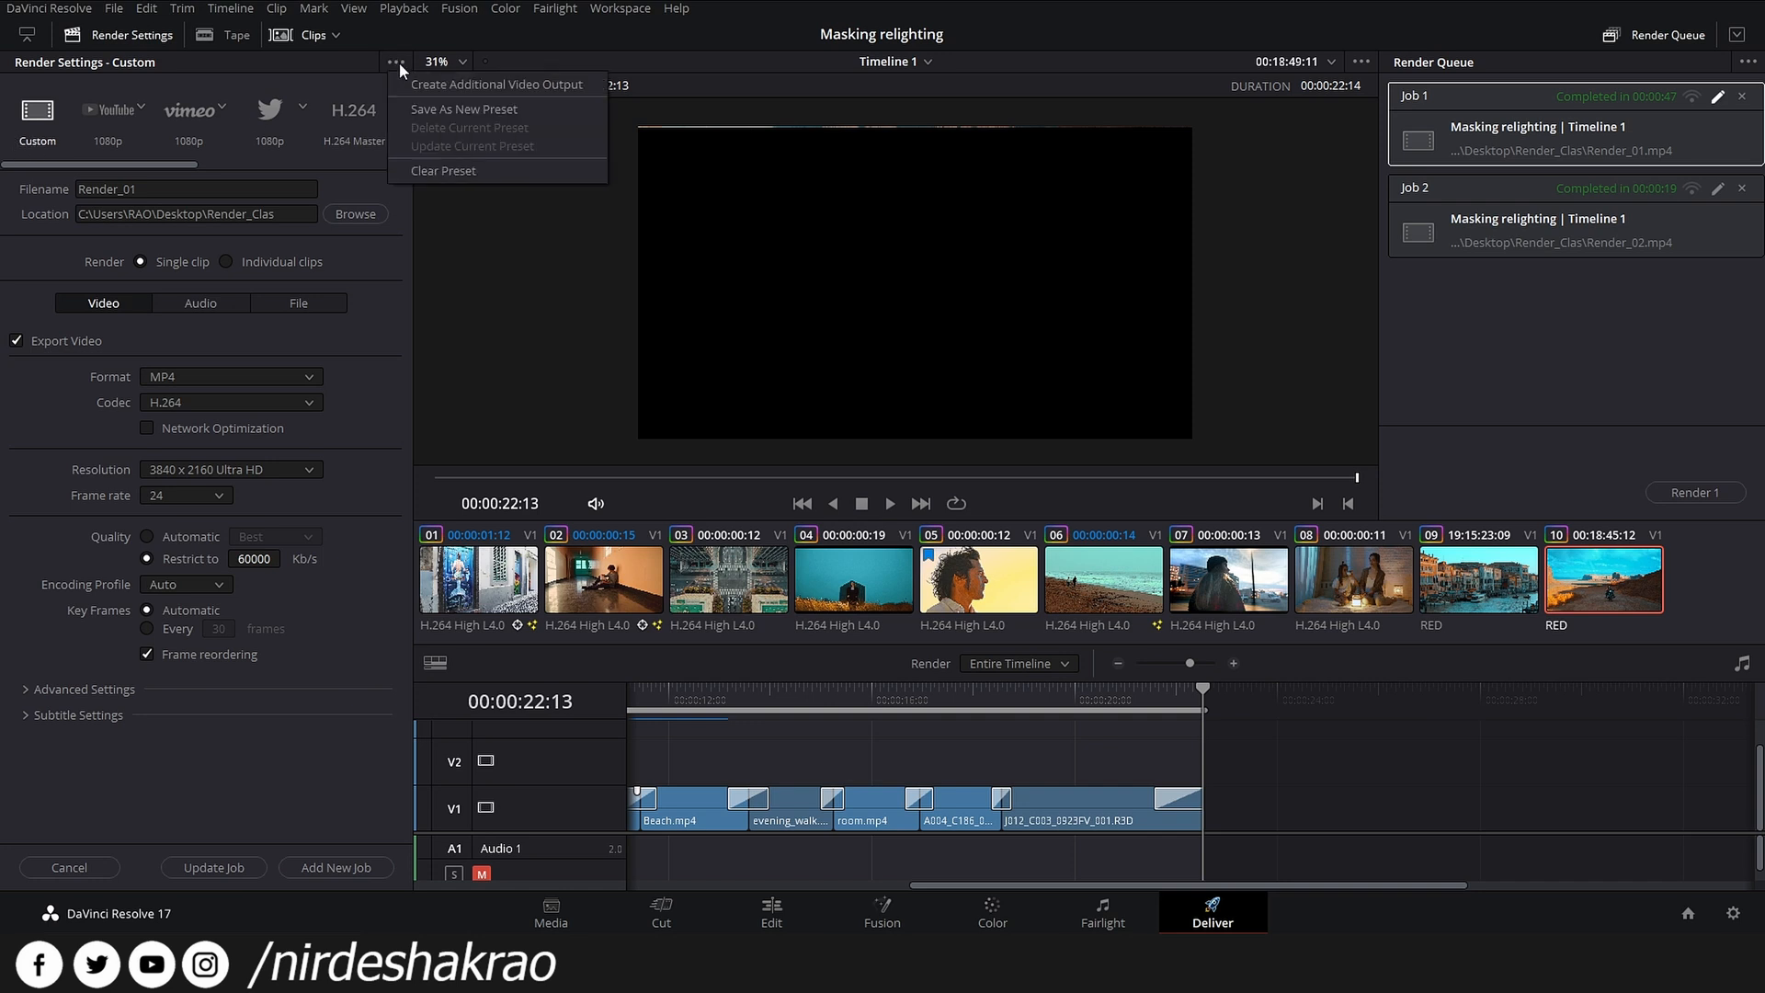
pyautogui.click(491, 111)
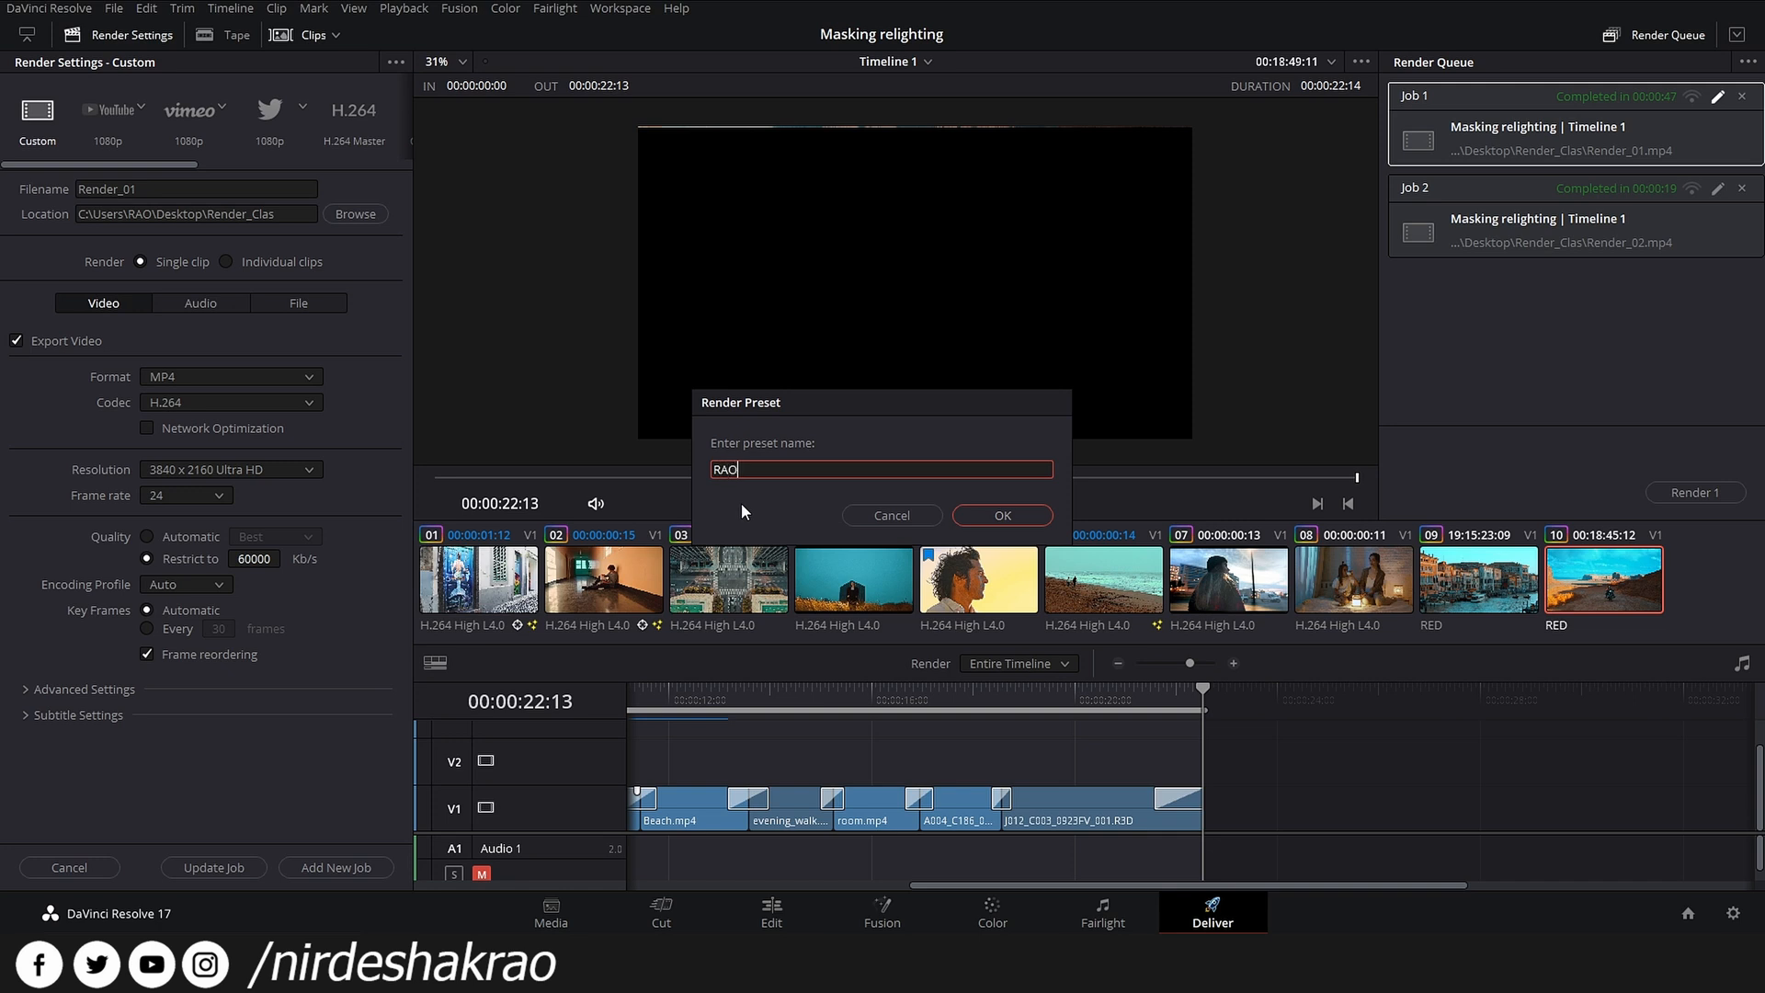
pyautogui.click(1015, 511)
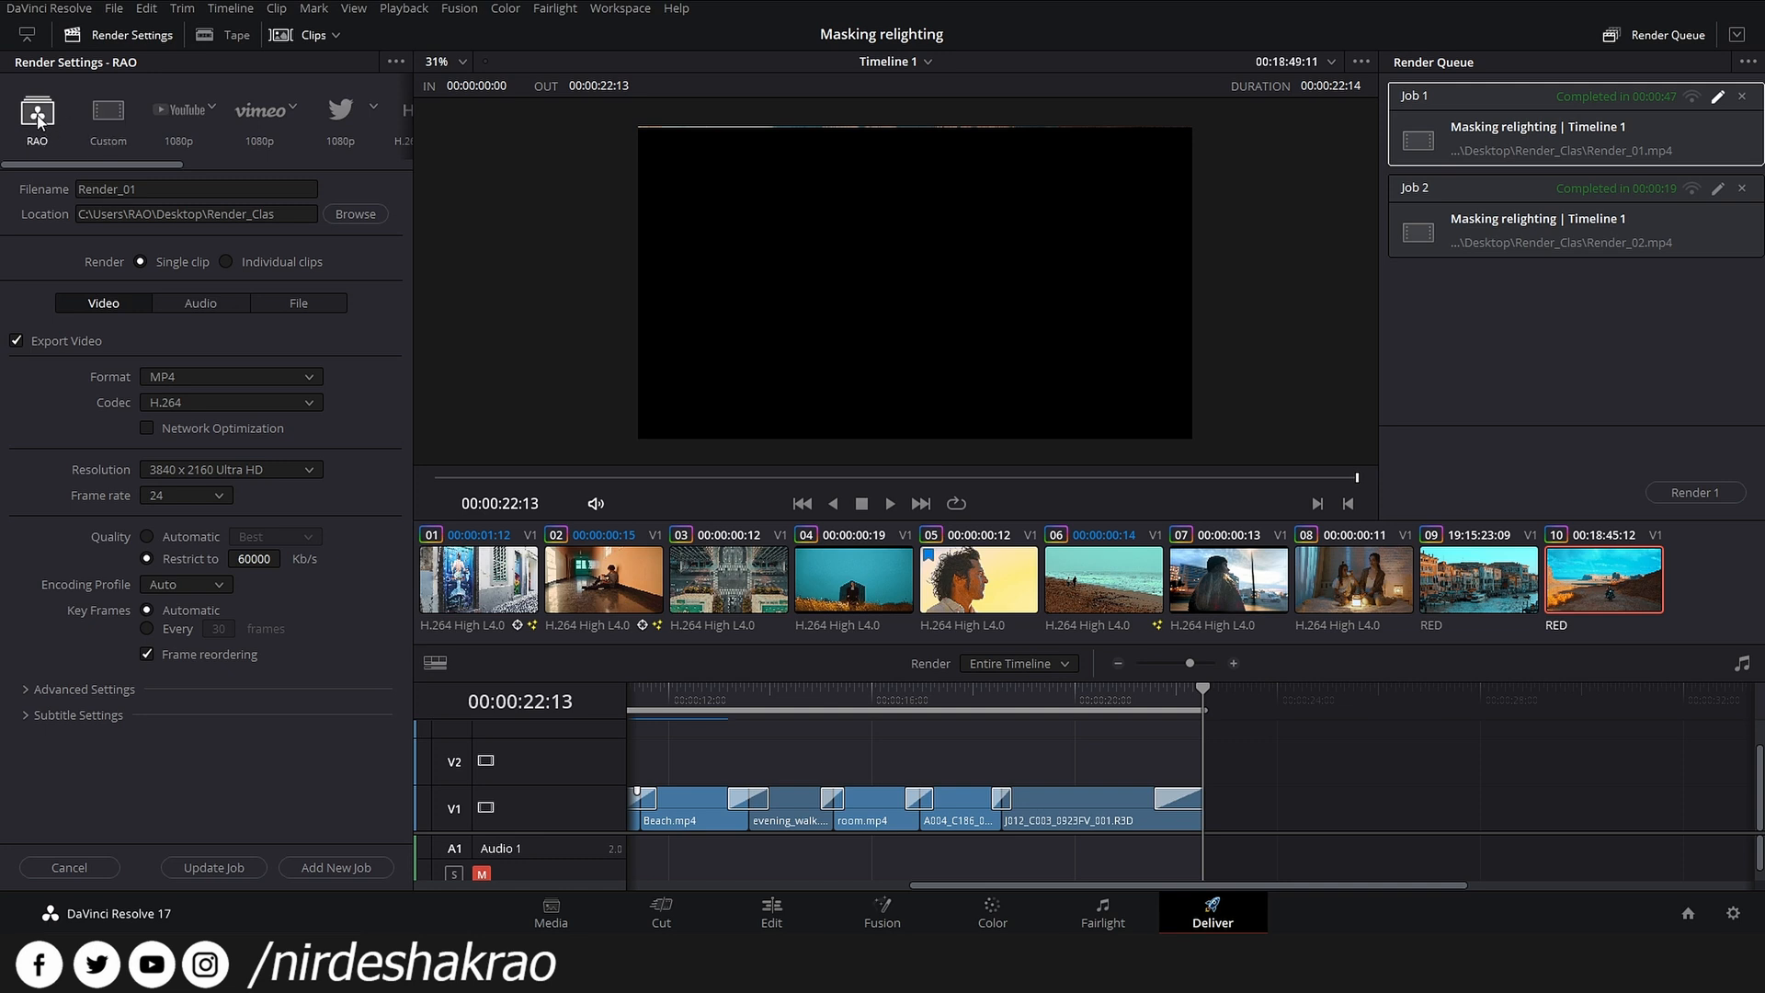
# - Delete the newly saved custom render preset permanently
pyautogui.moveTo(59, 165); pyautogui.dragTo(2, 177)
pyautogui.click(395, 62)
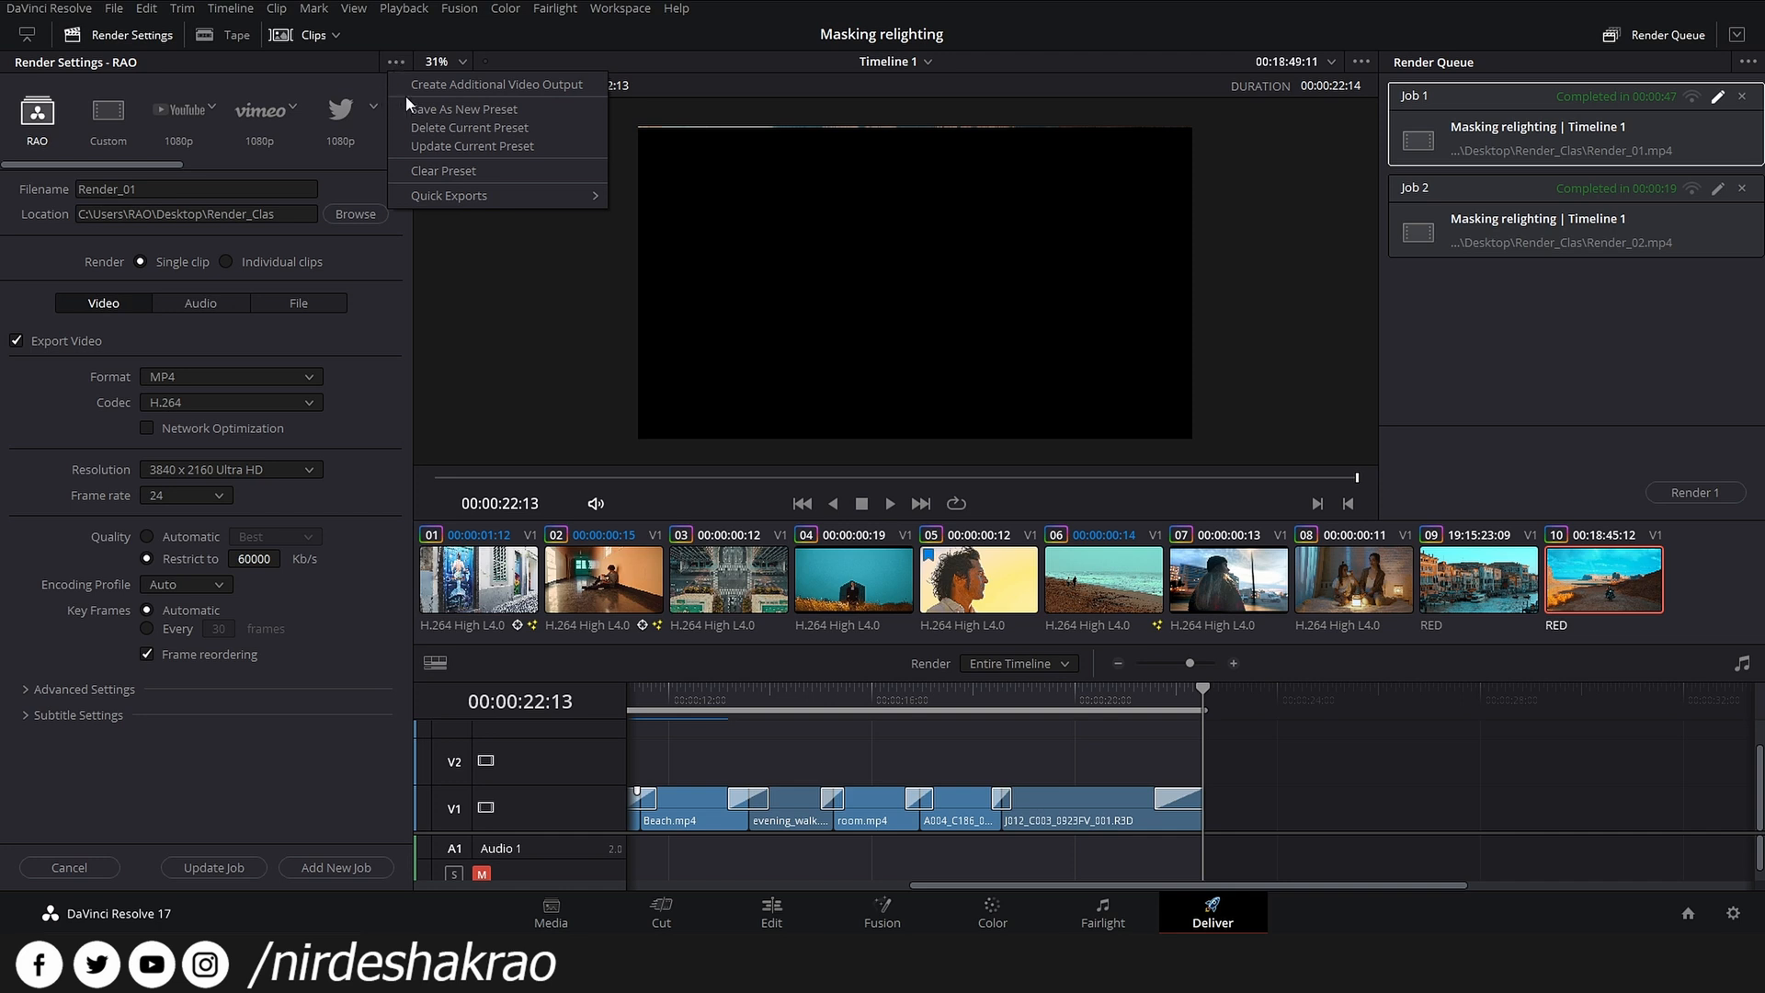
pyautogui.click(473, 127)
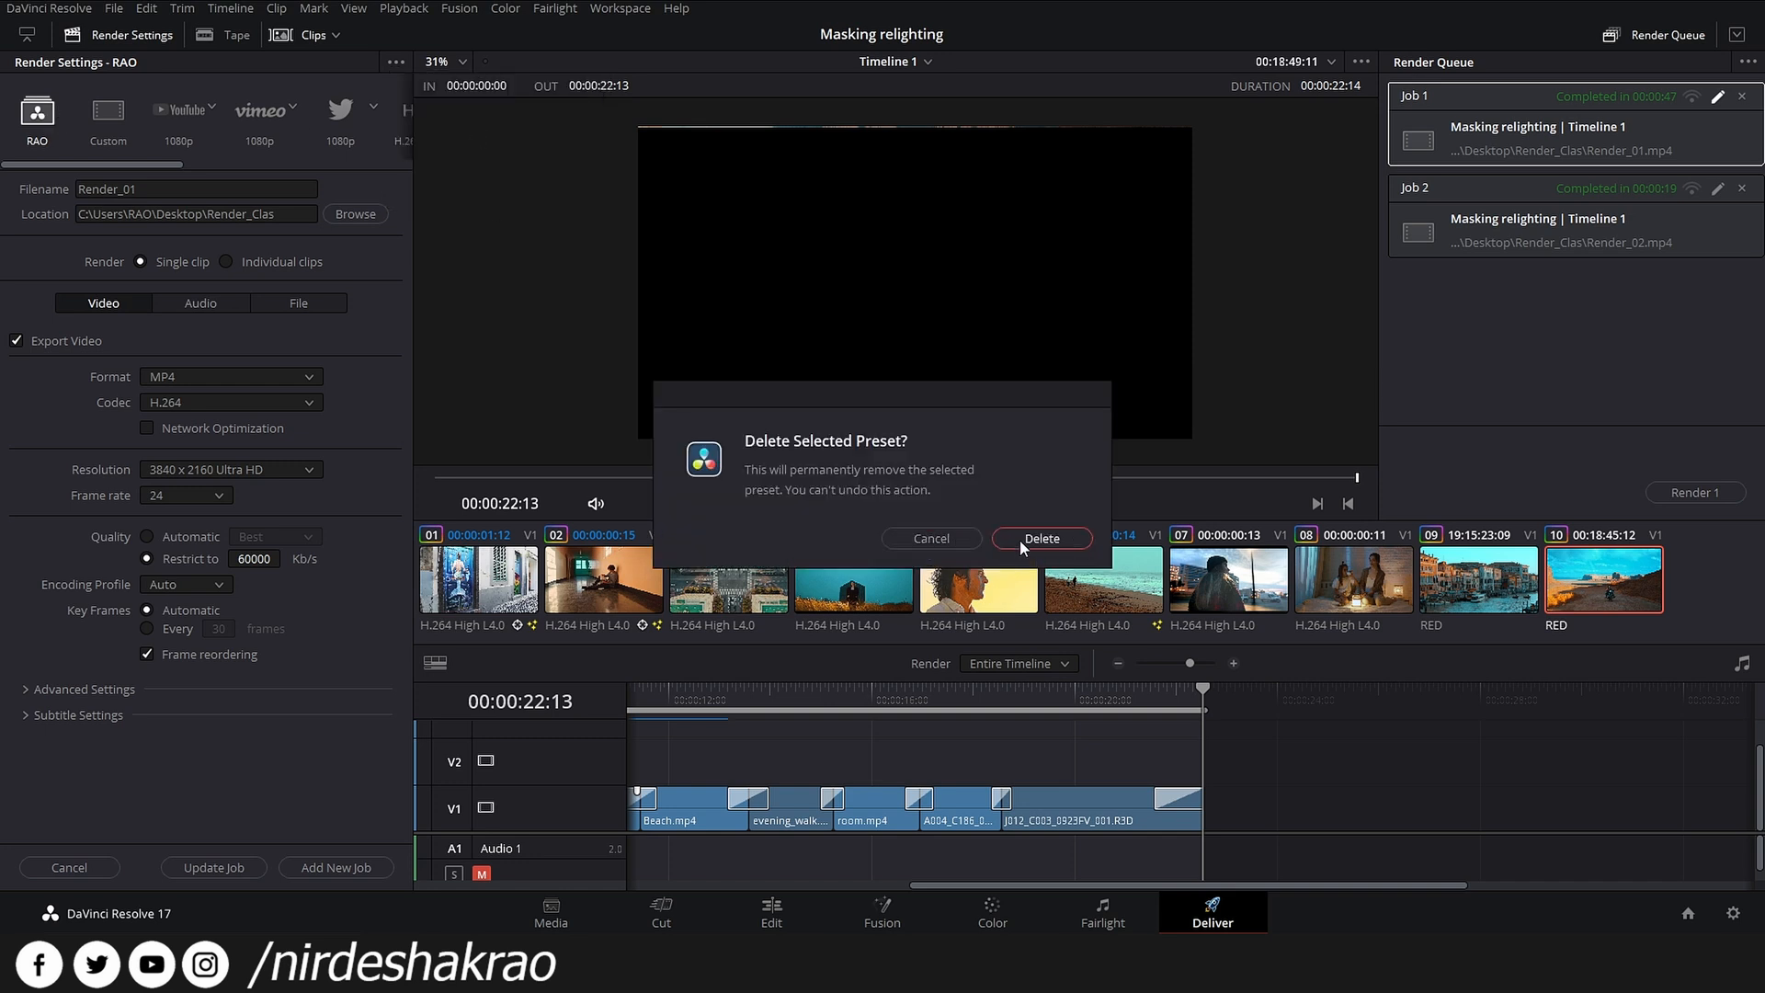
pyautogui.click(1042, 538)
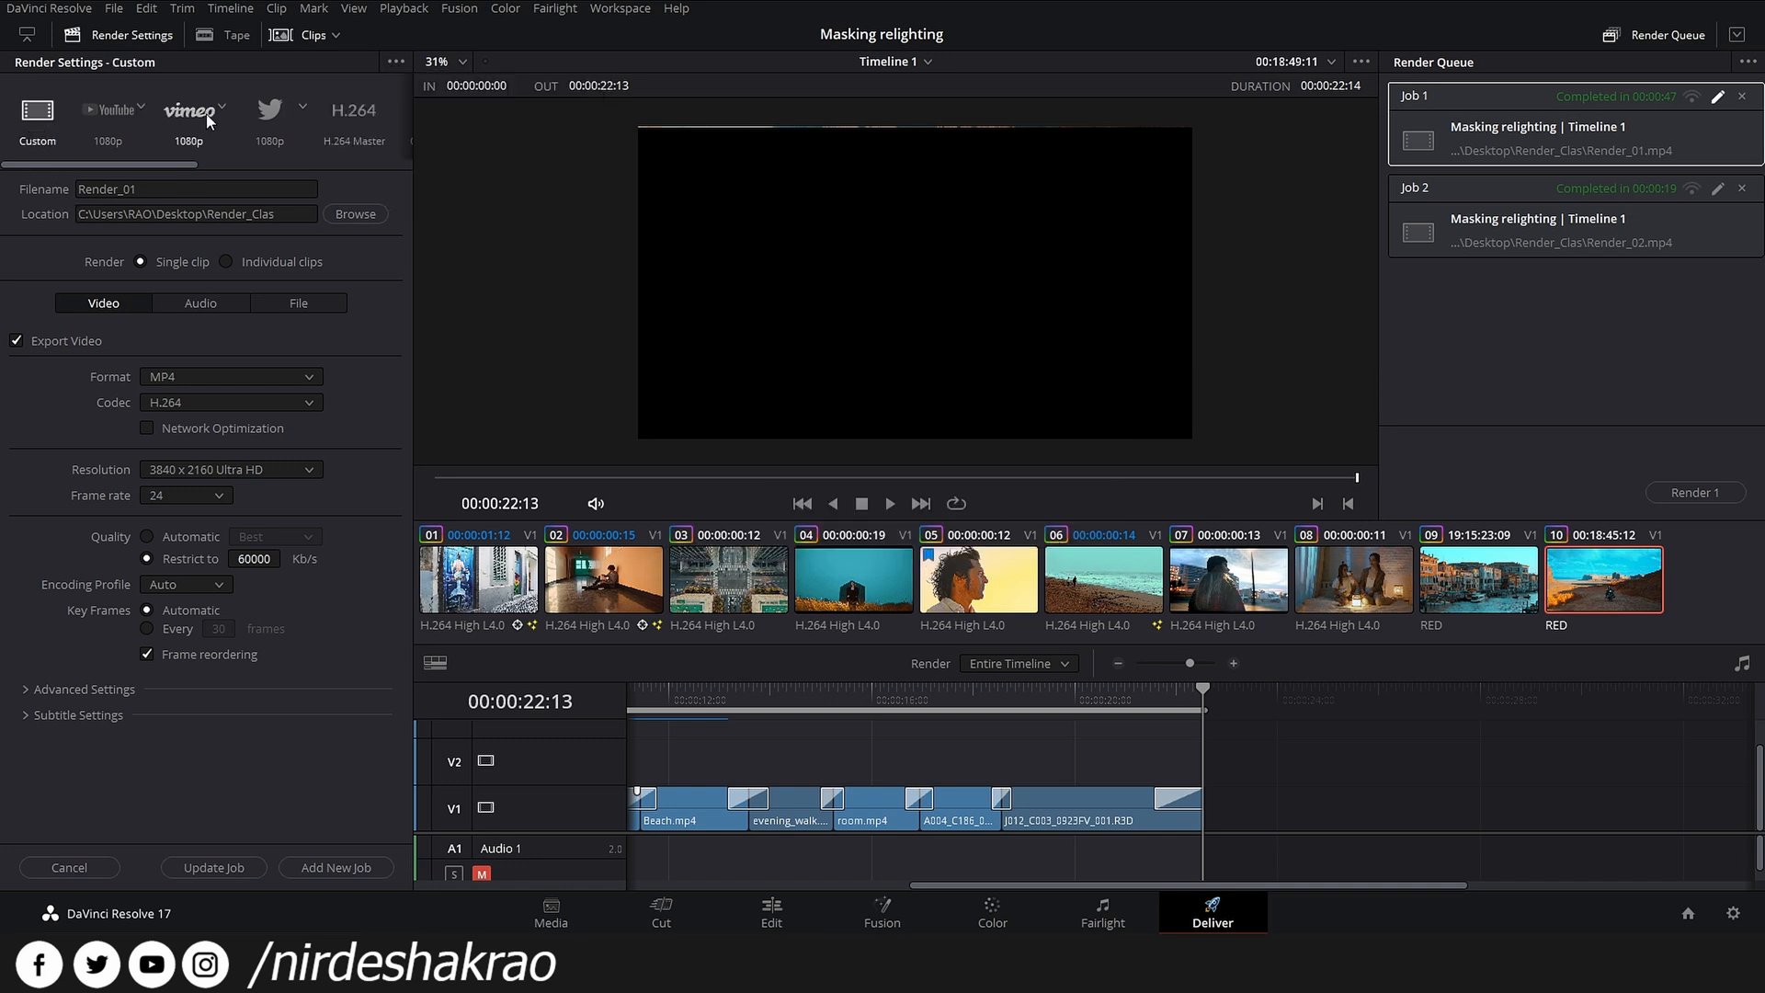
# - Create an additional video output for Job 1 and compare its settings with those of the first output
pyautogui.click(395, 61)
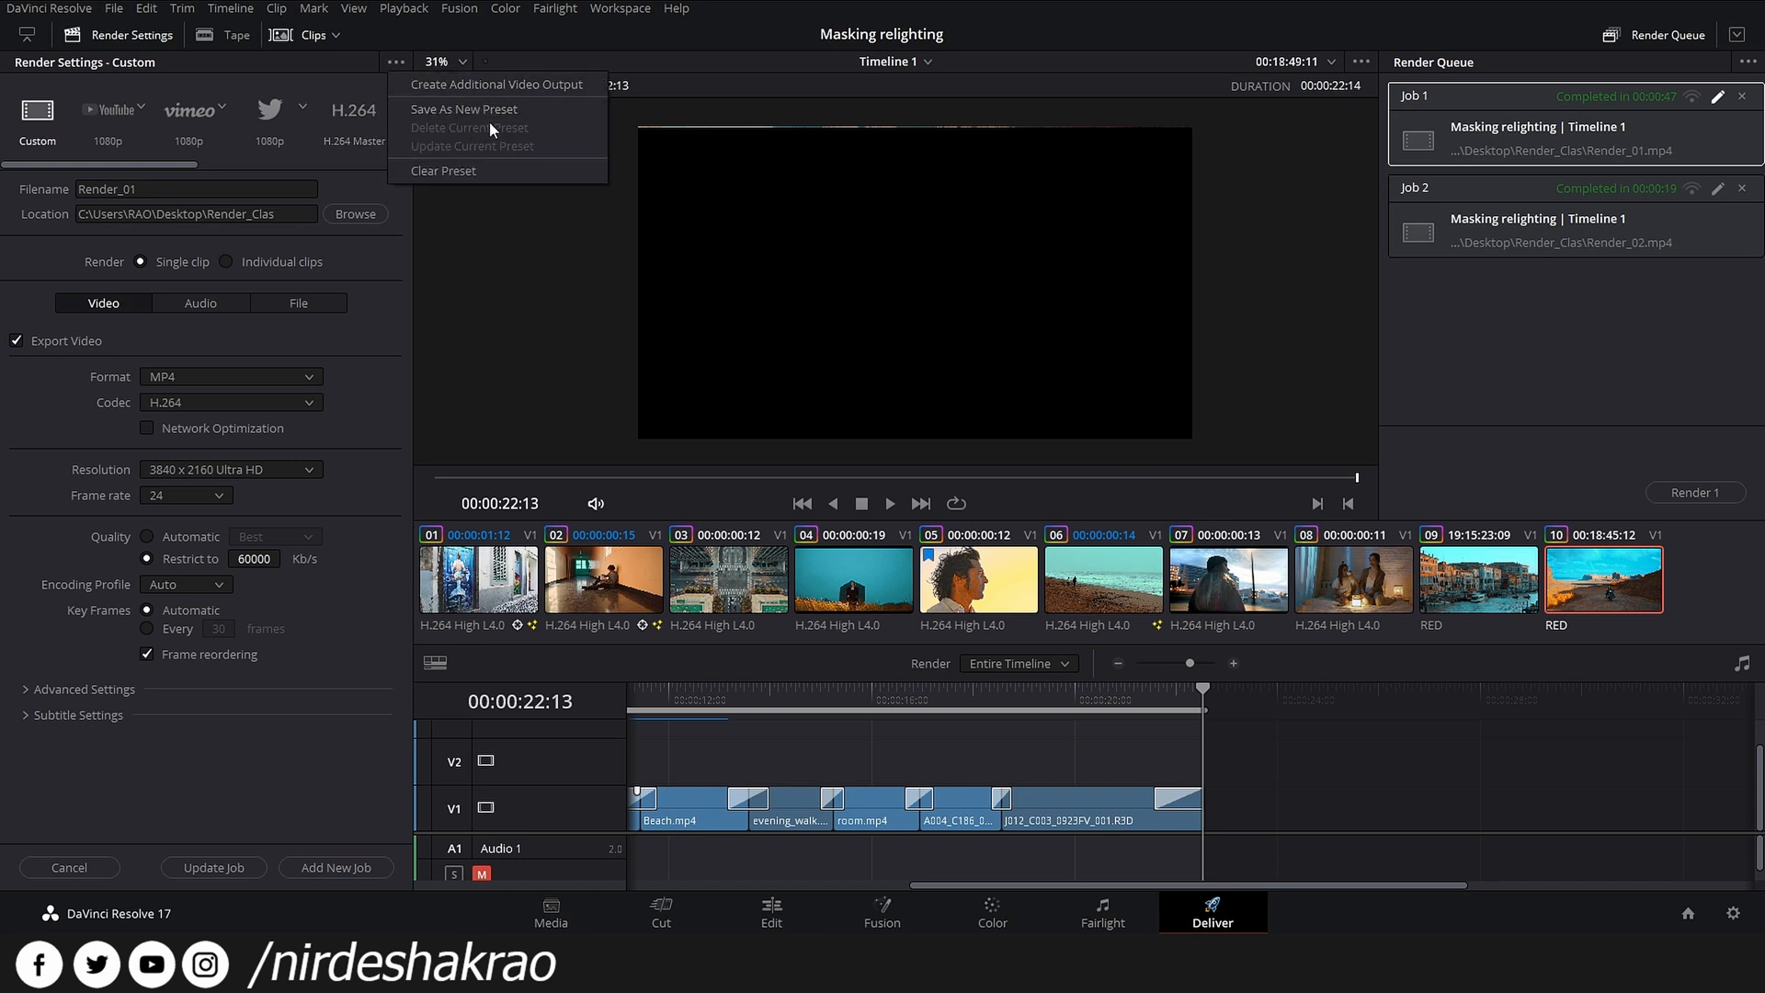
pyautogui.click(526, 81)
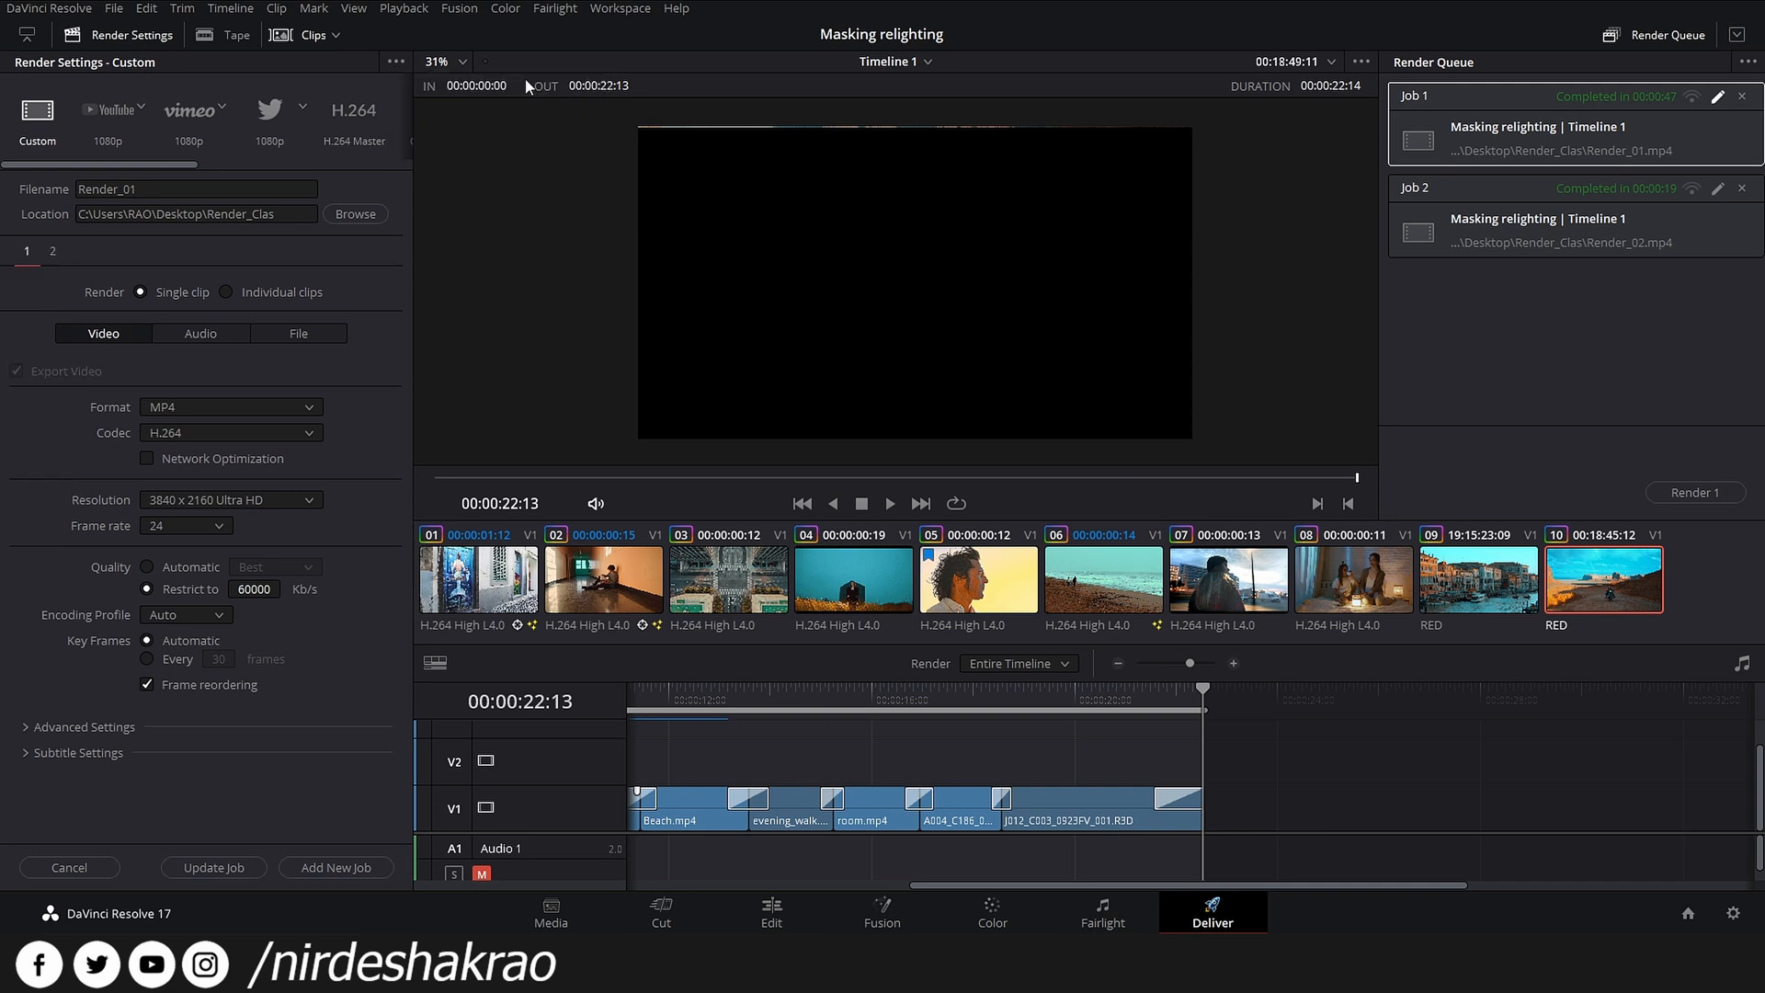
pyautogui.click(53, 251)
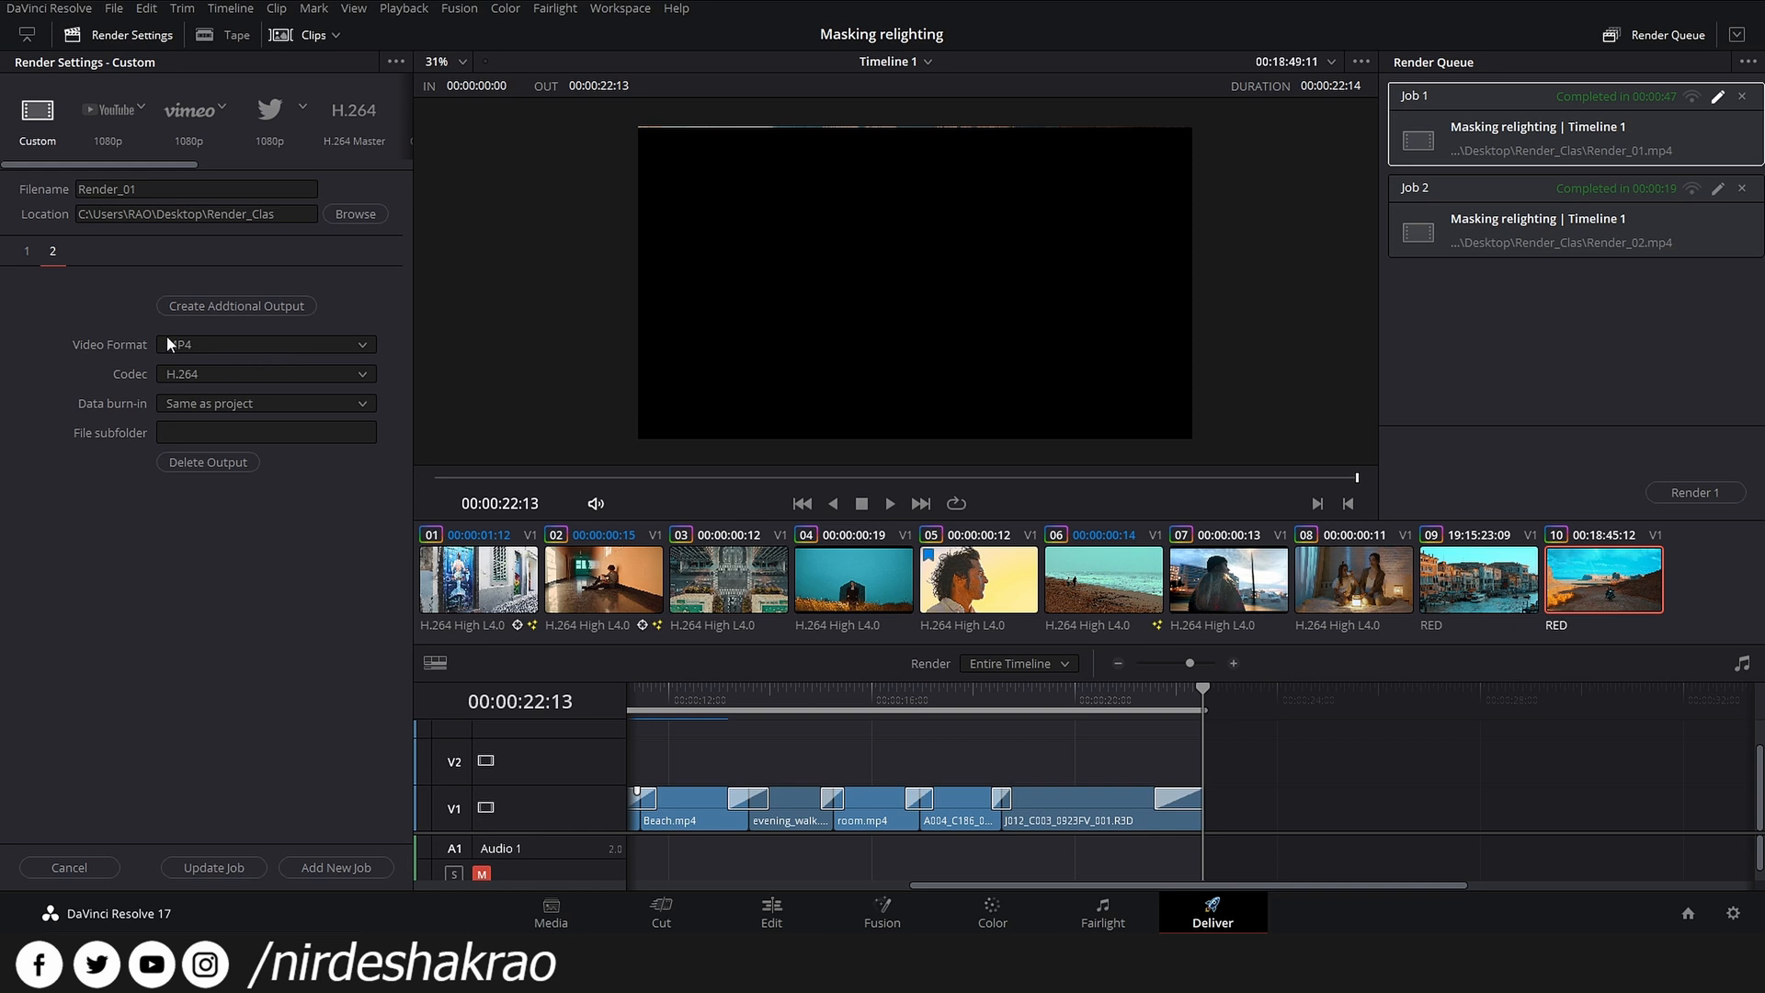
pyautogui.click(25, 251)
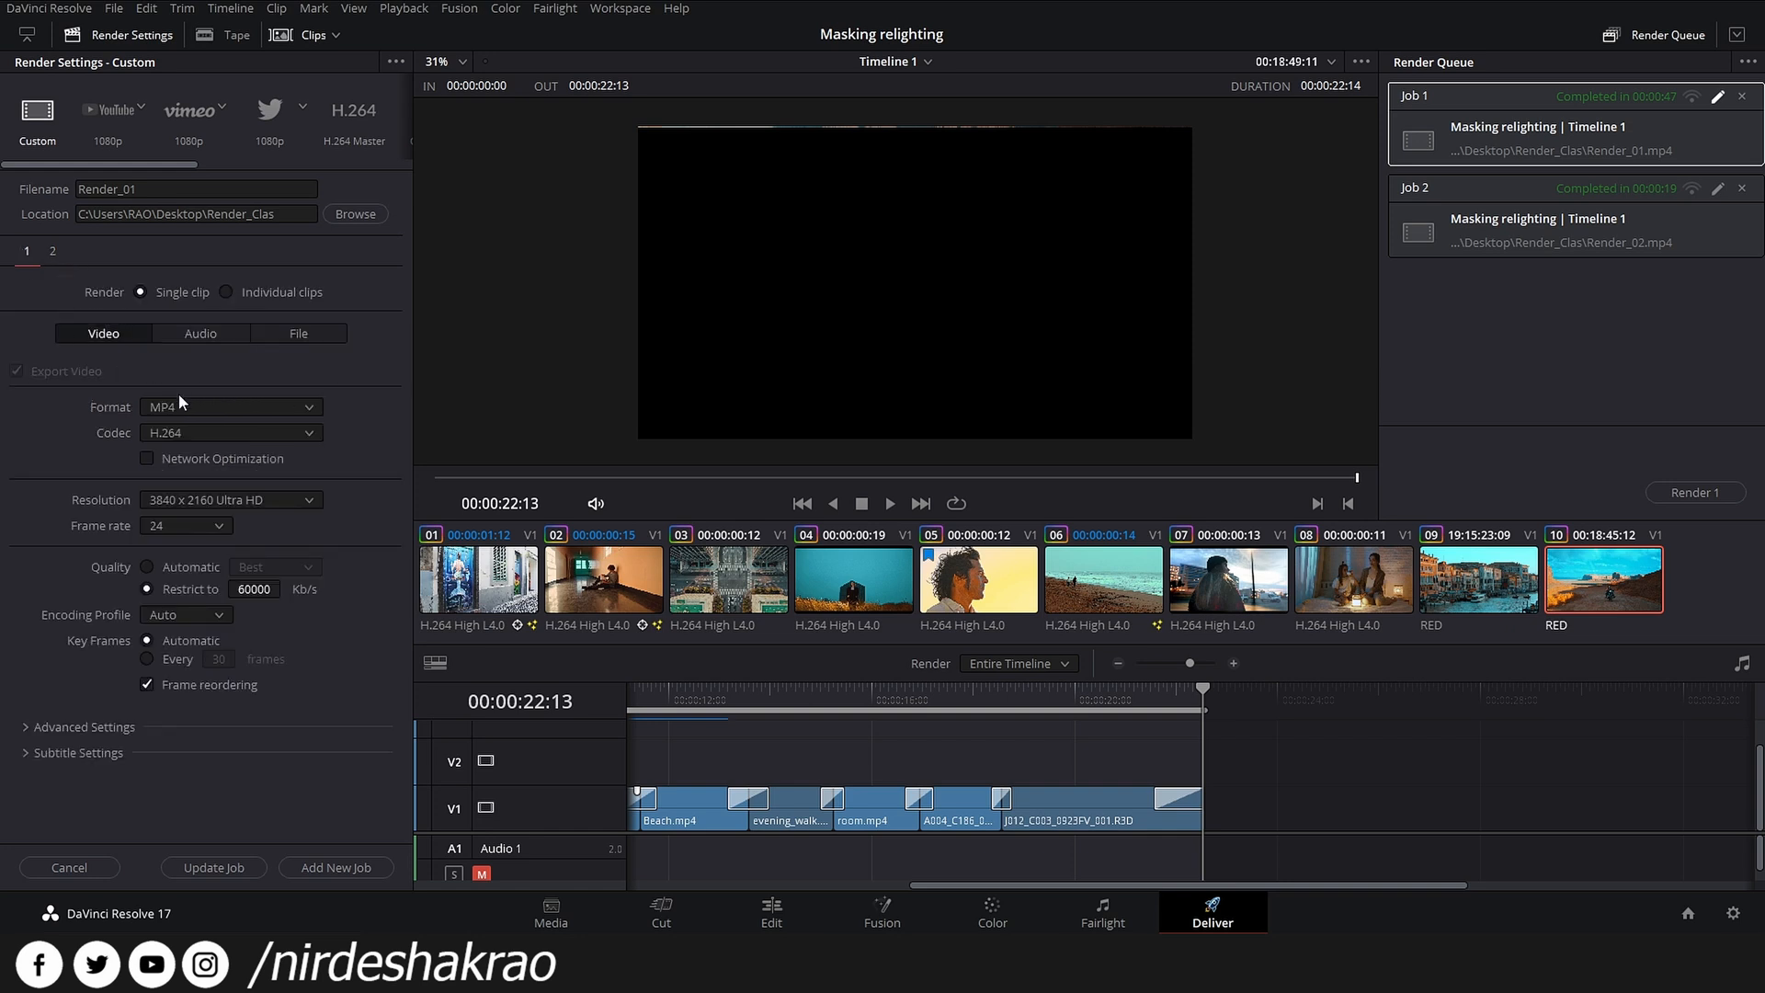
pyautogui.click(53, 251)
# - Set the second output's video format to EXR, keeping the RGB half (No Compression) codec
pyautogui.click(256, 346)
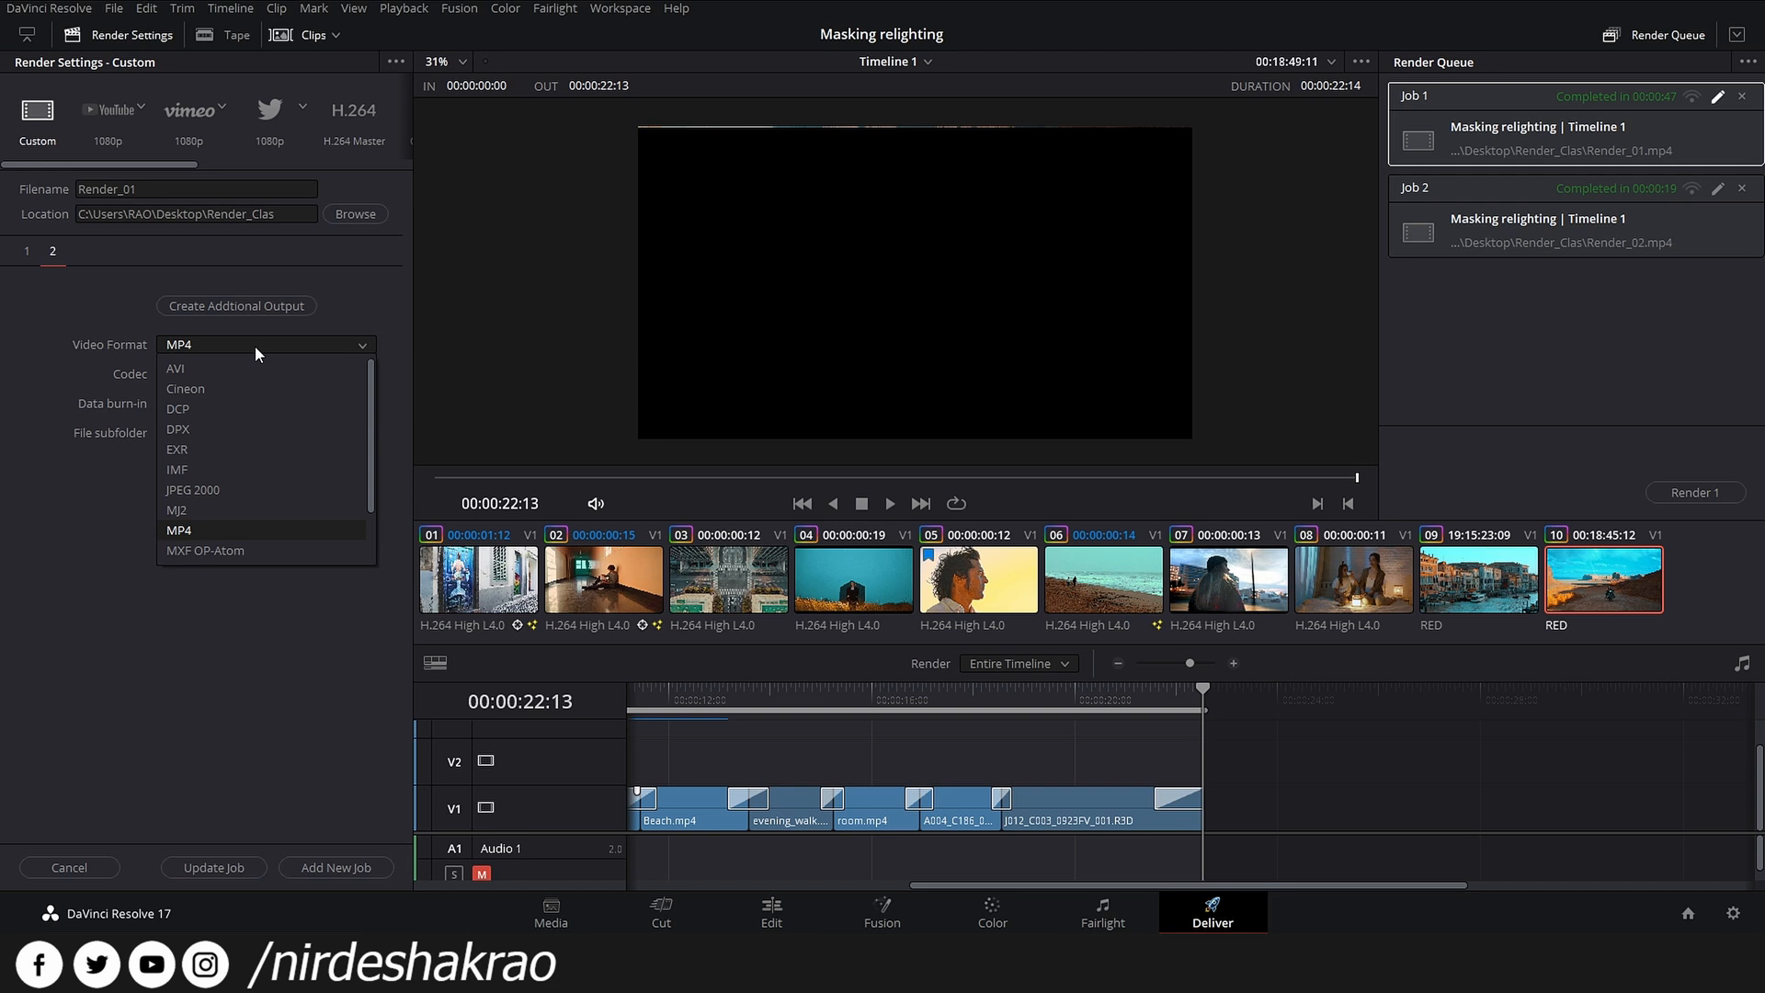
pyautogui.click(225, 450)
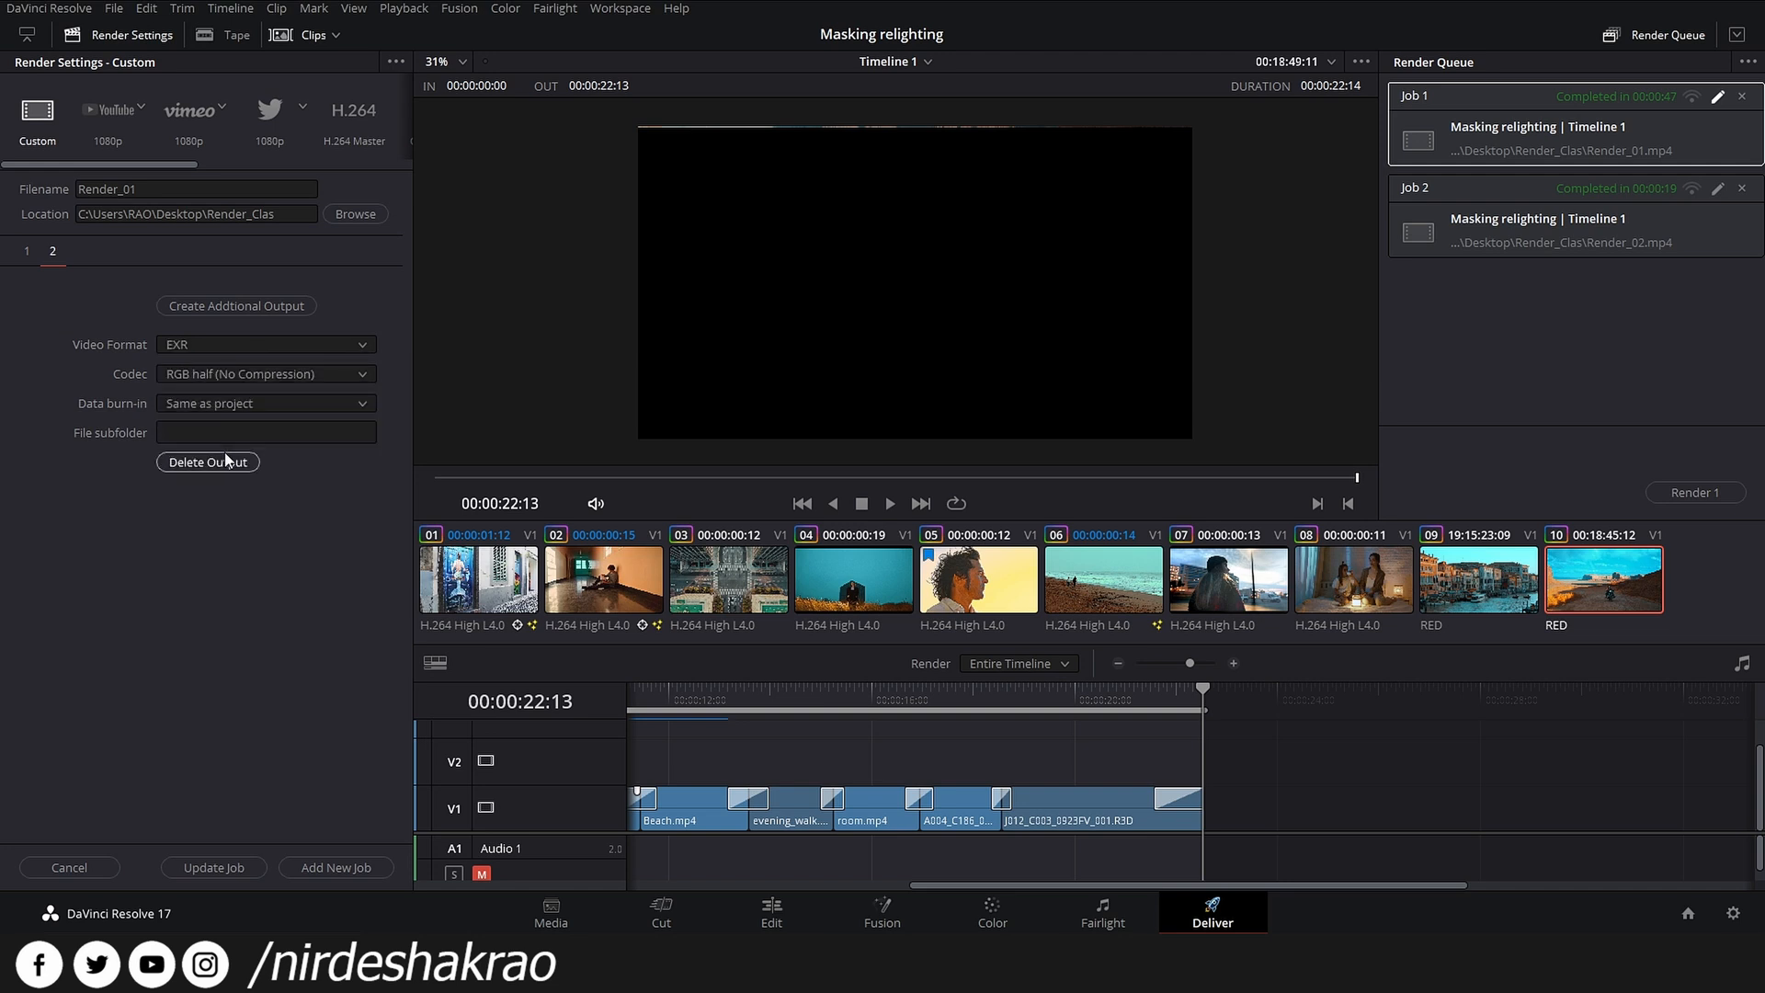
pyautogui.click(279, 373)
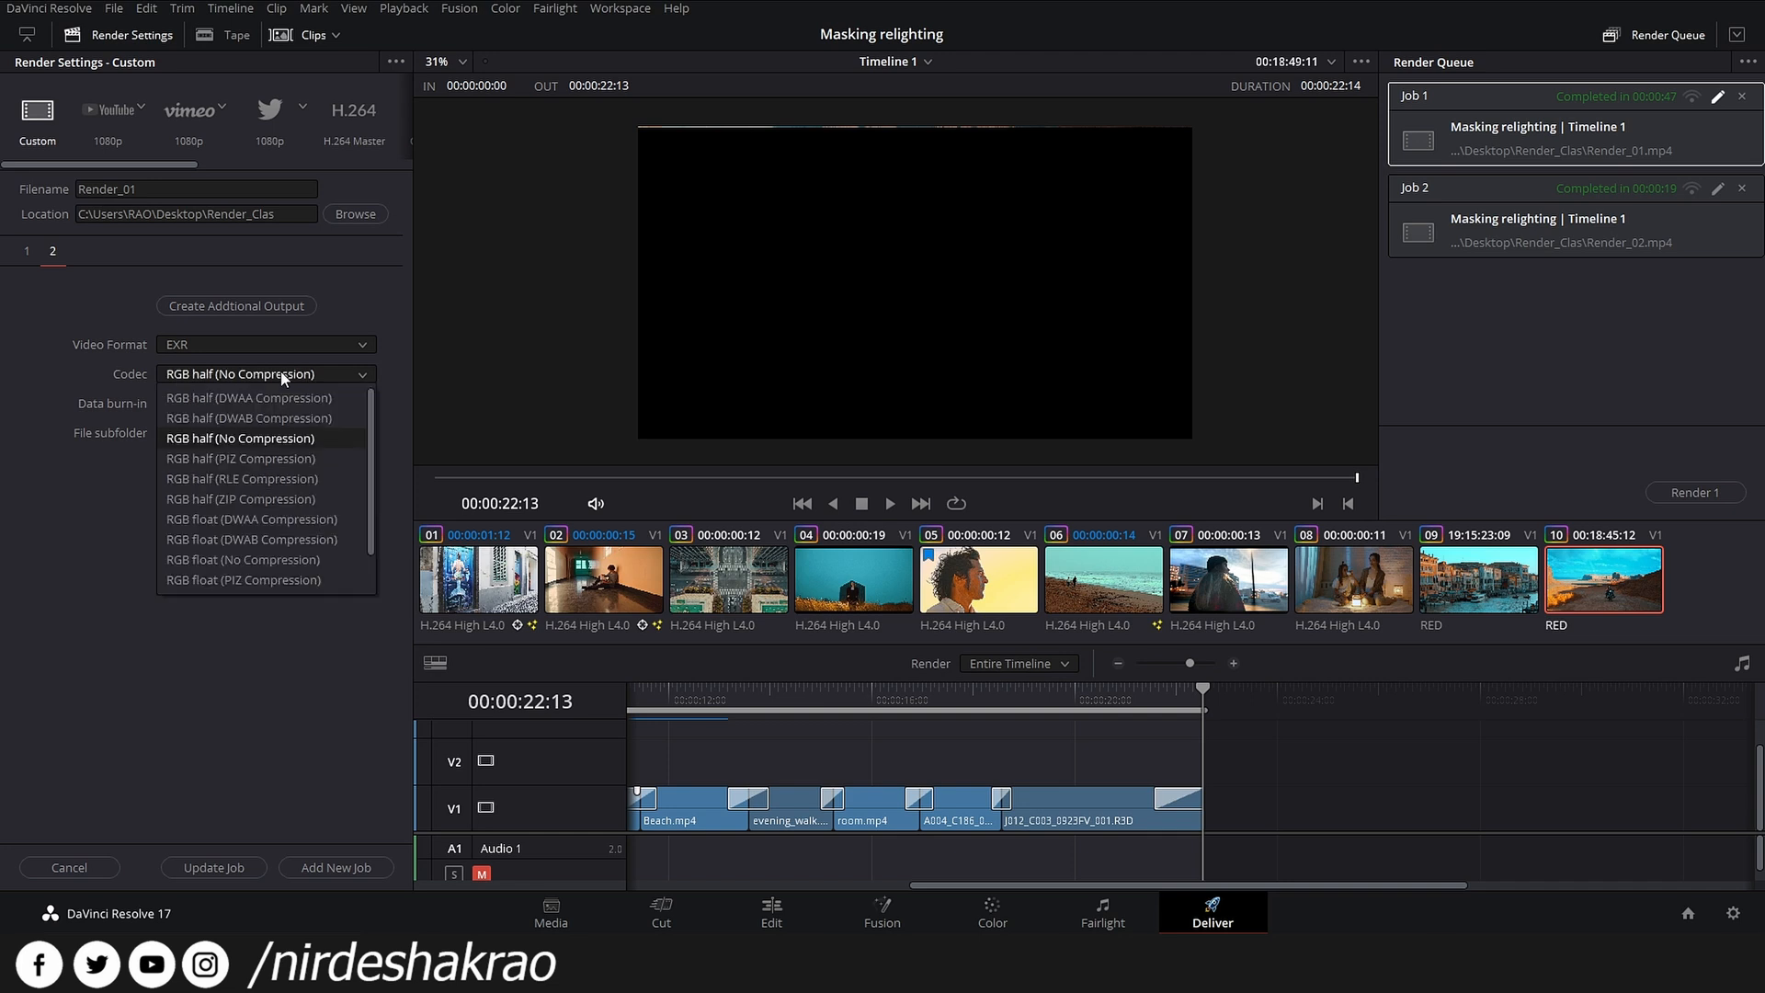
pyautogui.click(182, 440)
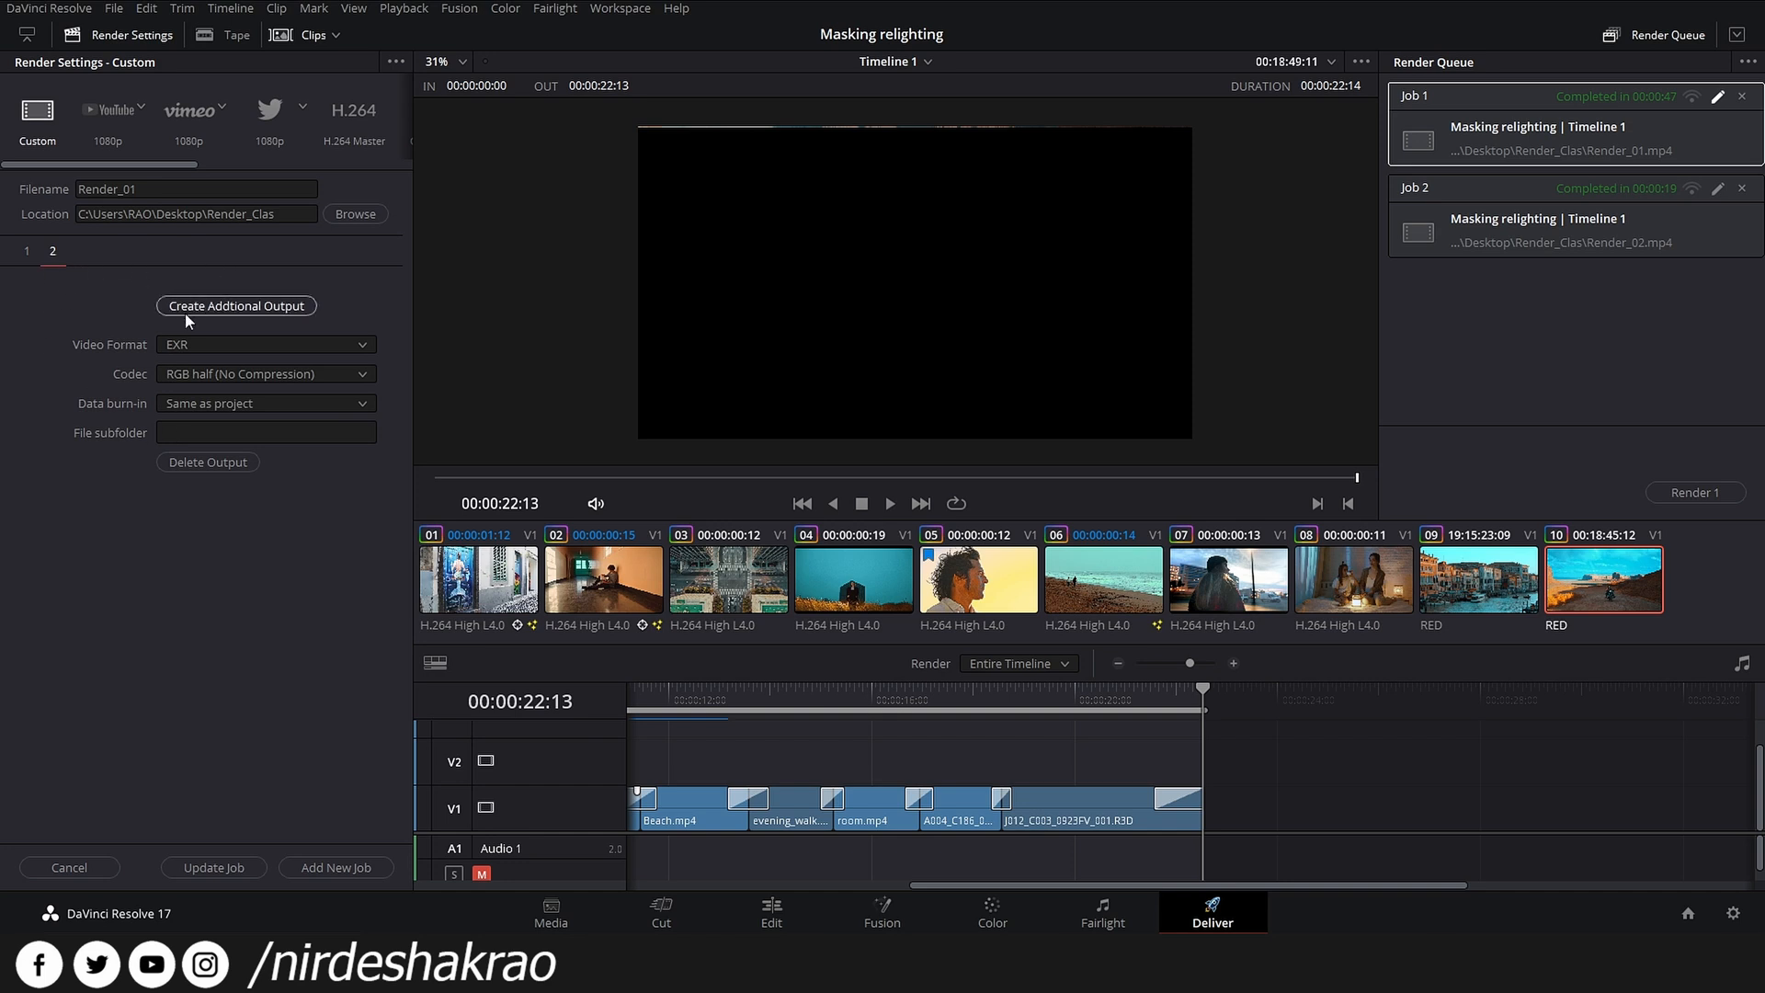
# - Create a third video output, and delete both additional outputs from the job
pyautogui.click(255, 308)
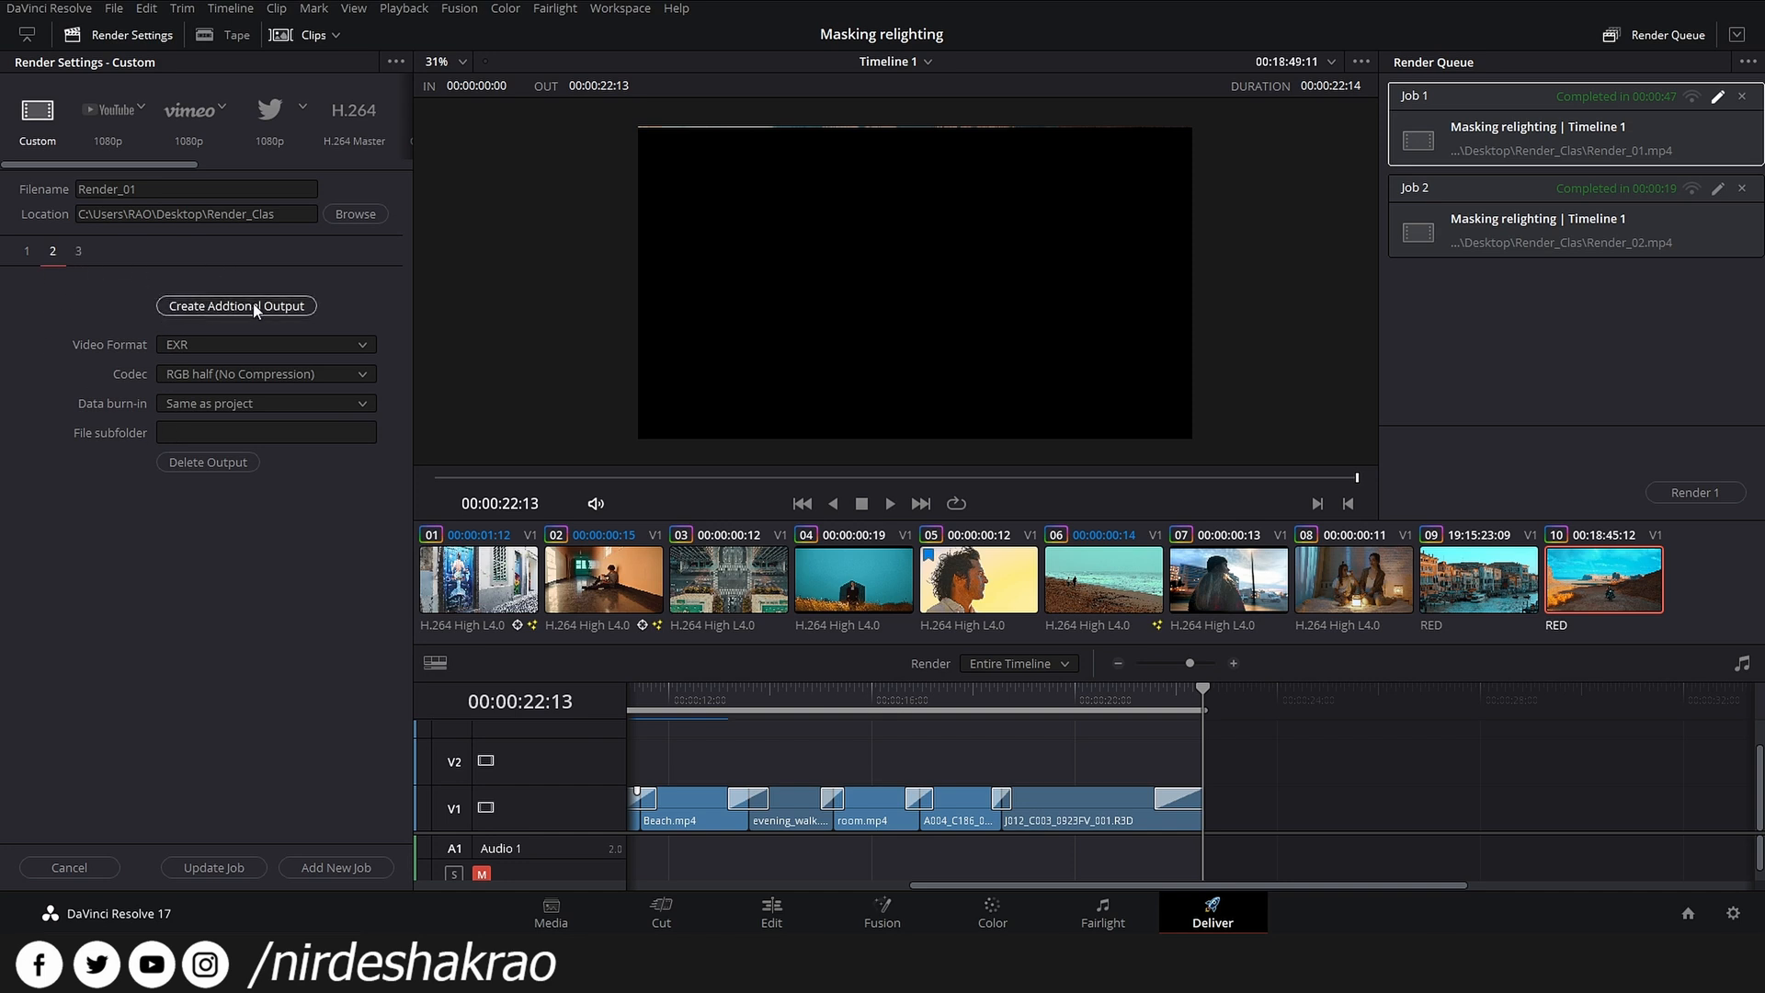
pyautogui.click(218, 462)
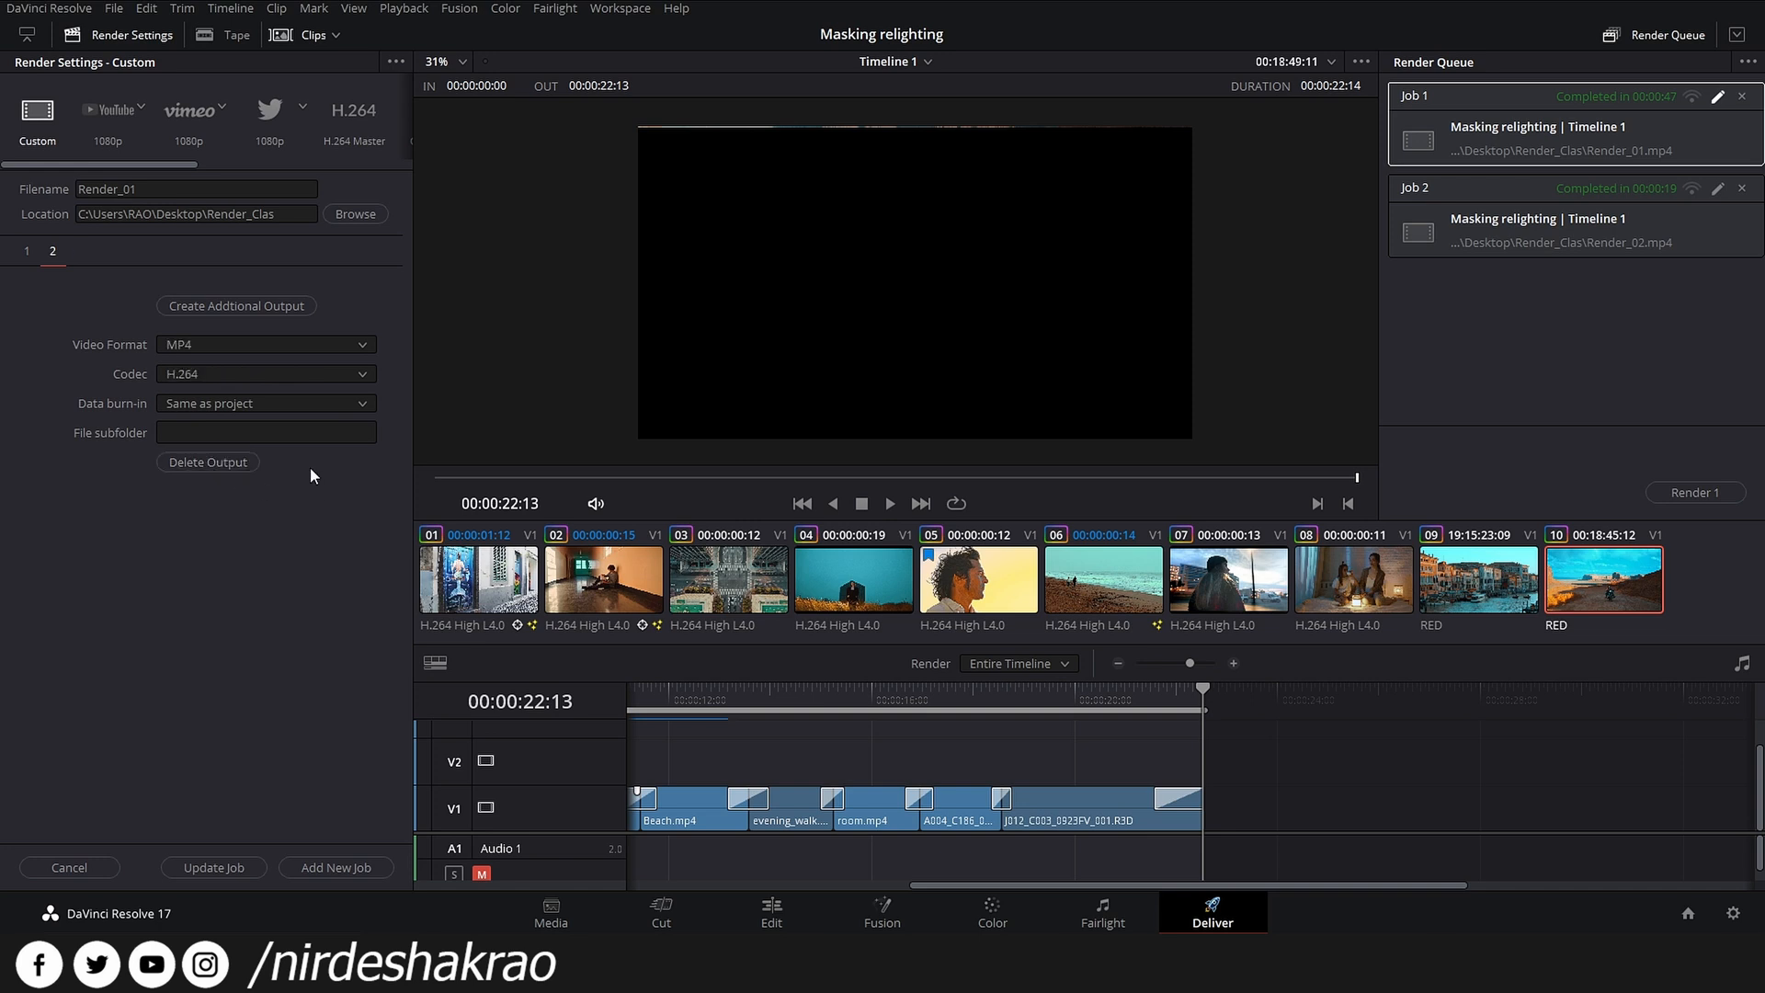
pyautogui.click(227, 464)
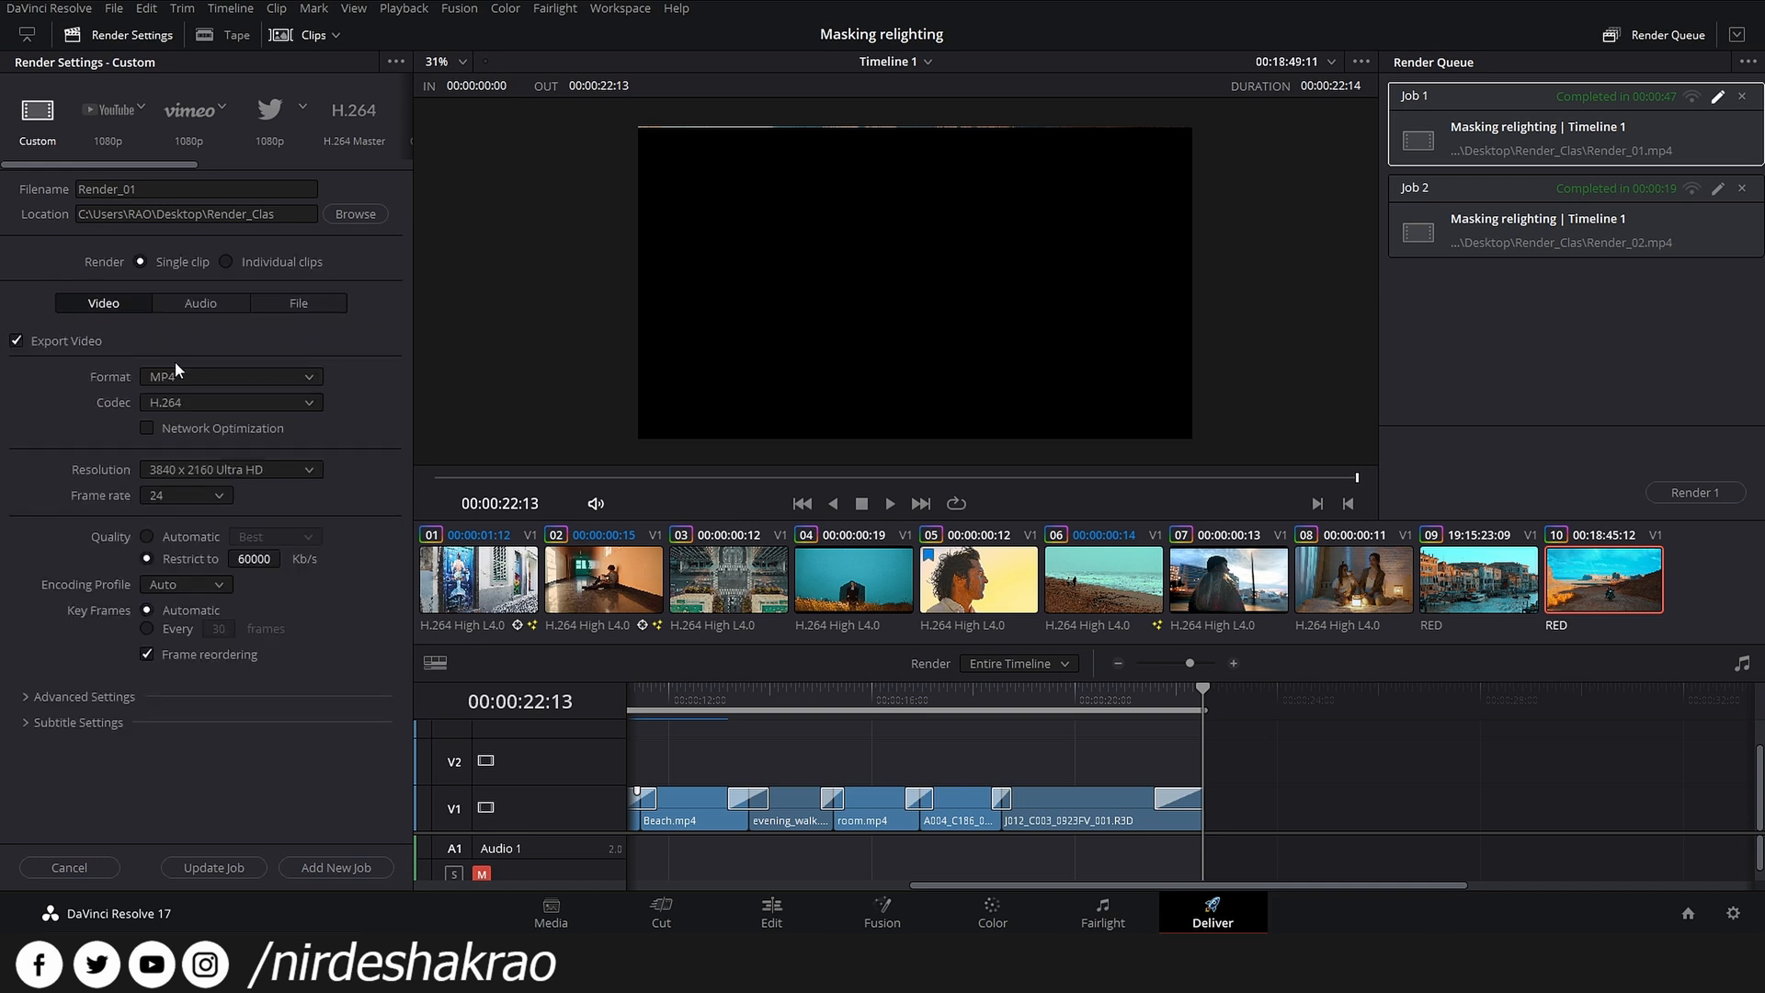
pyautogui.click(395, 63)
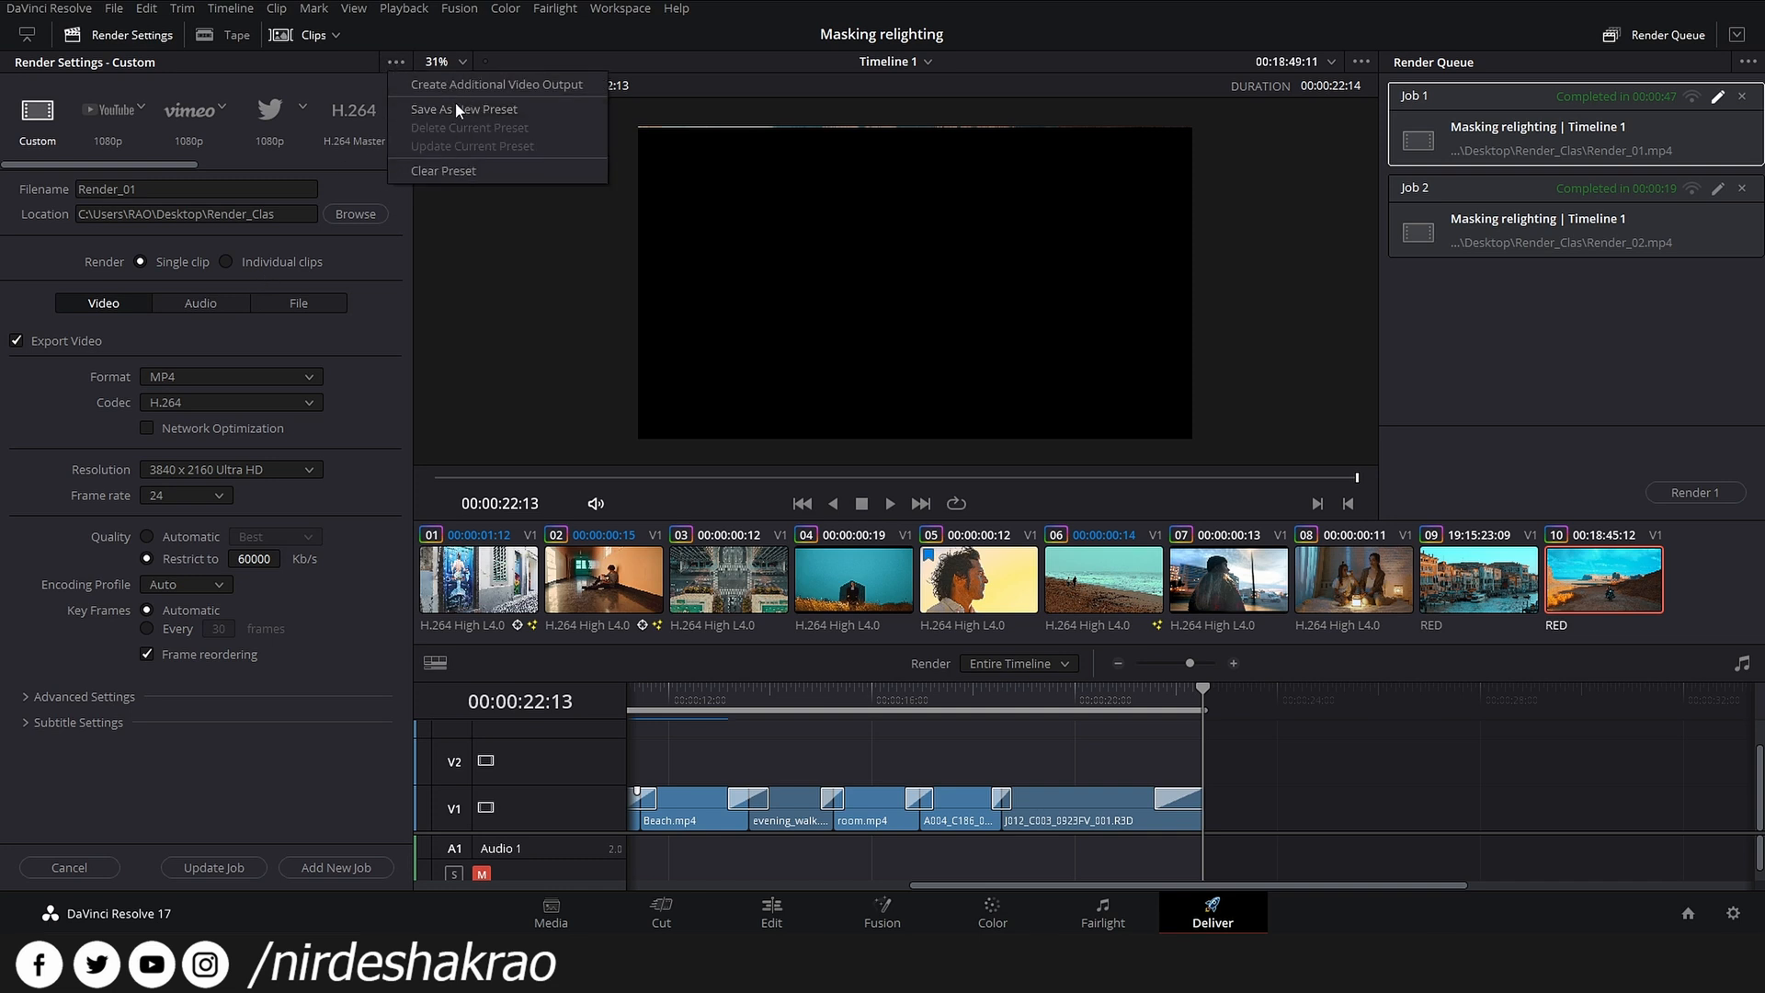
pyautogui.click(393, 64)
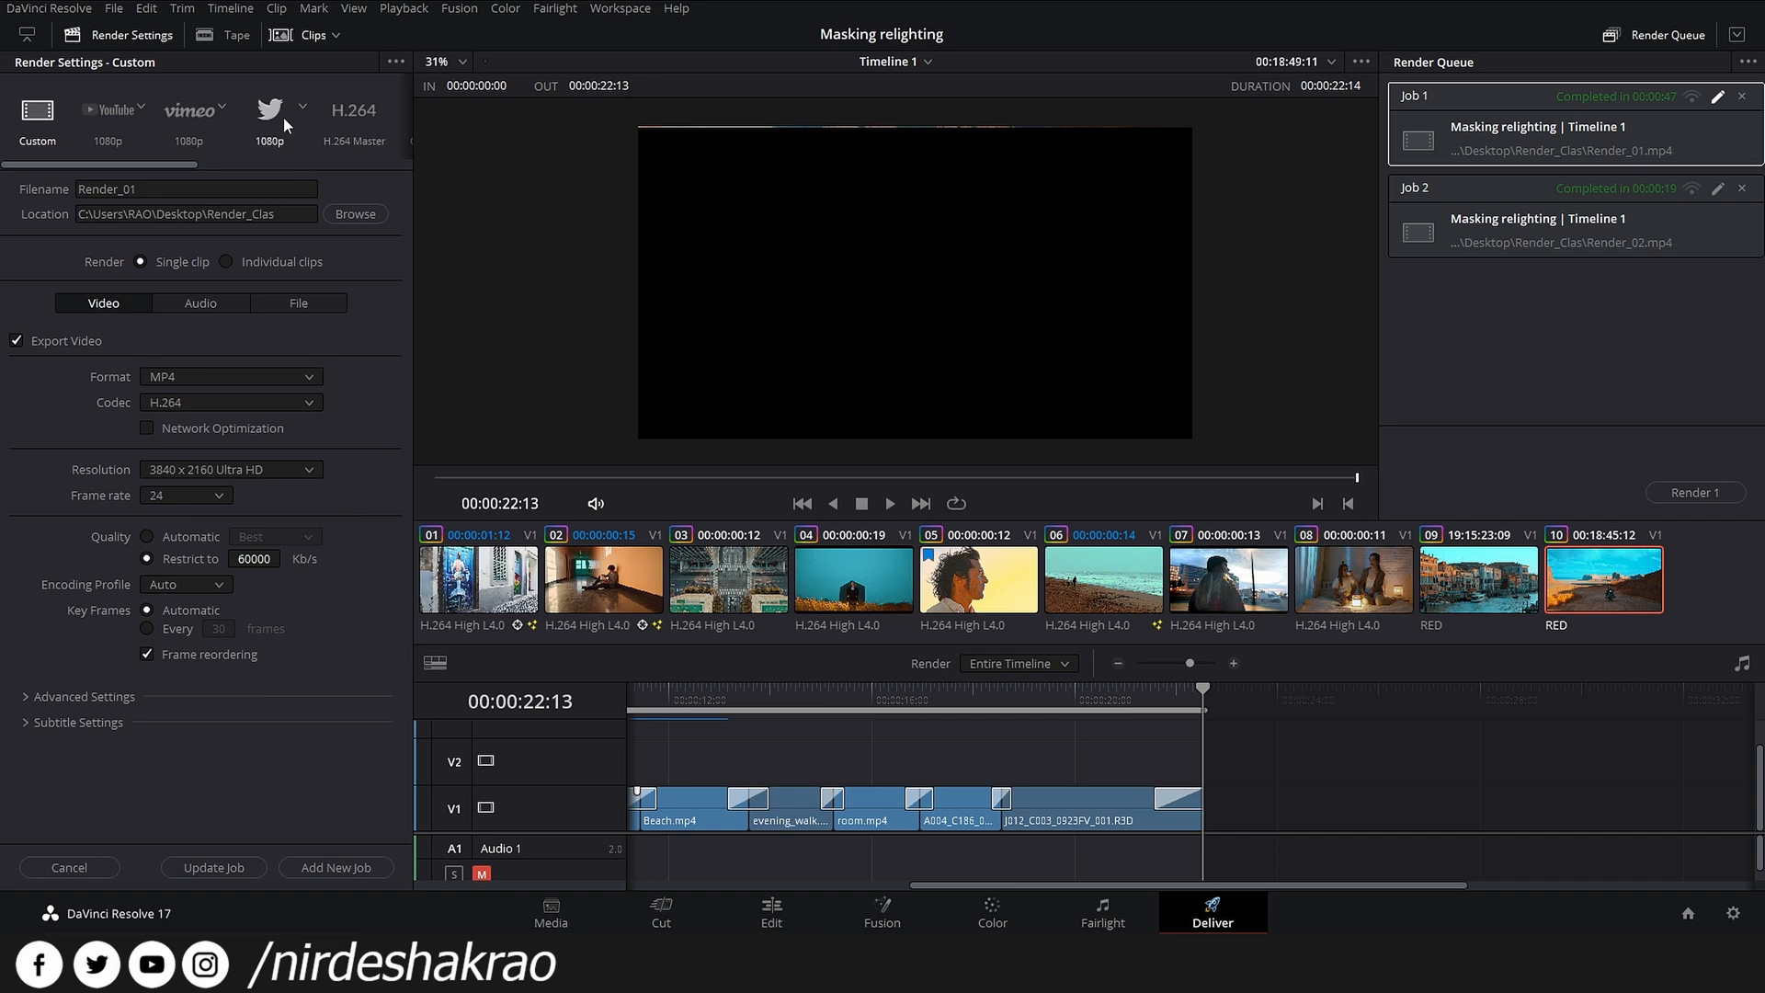
# - Hide the clip thumbnails above the timeline and show them again
pyautogui.click(295, 35)
pyautogui.click(295, 35)
pyautogui.click(294, 34)
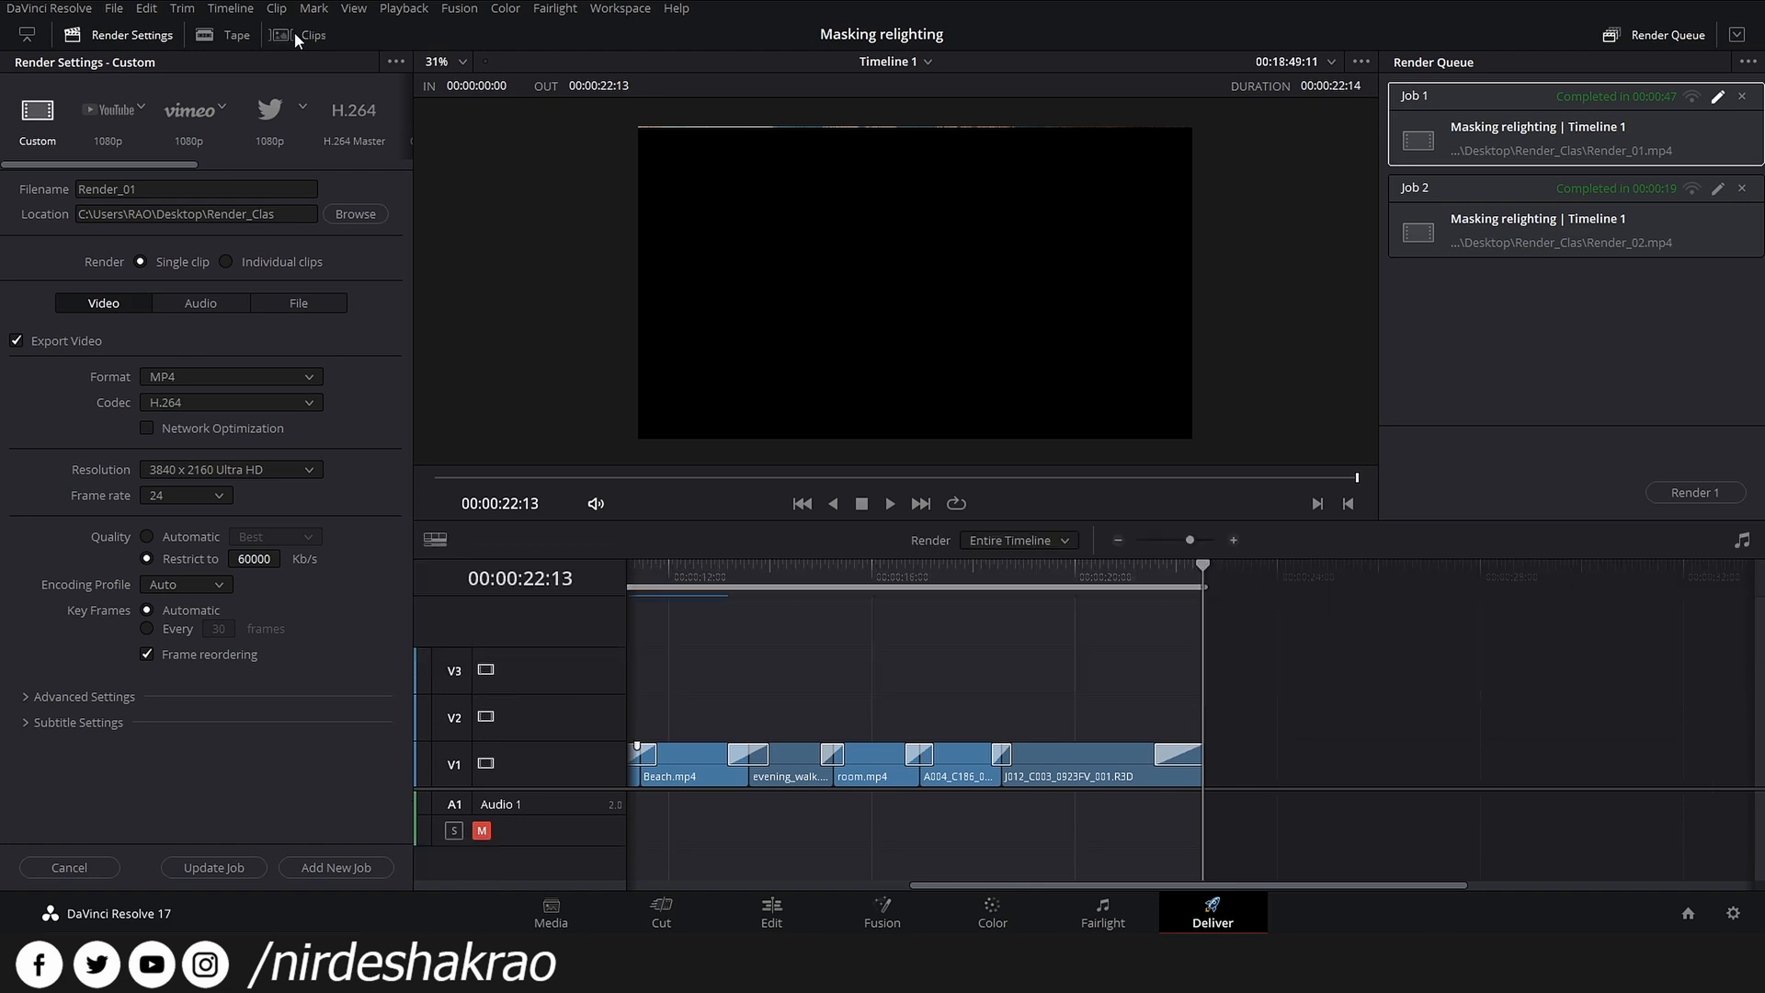
pyautogui.click(295, 35)
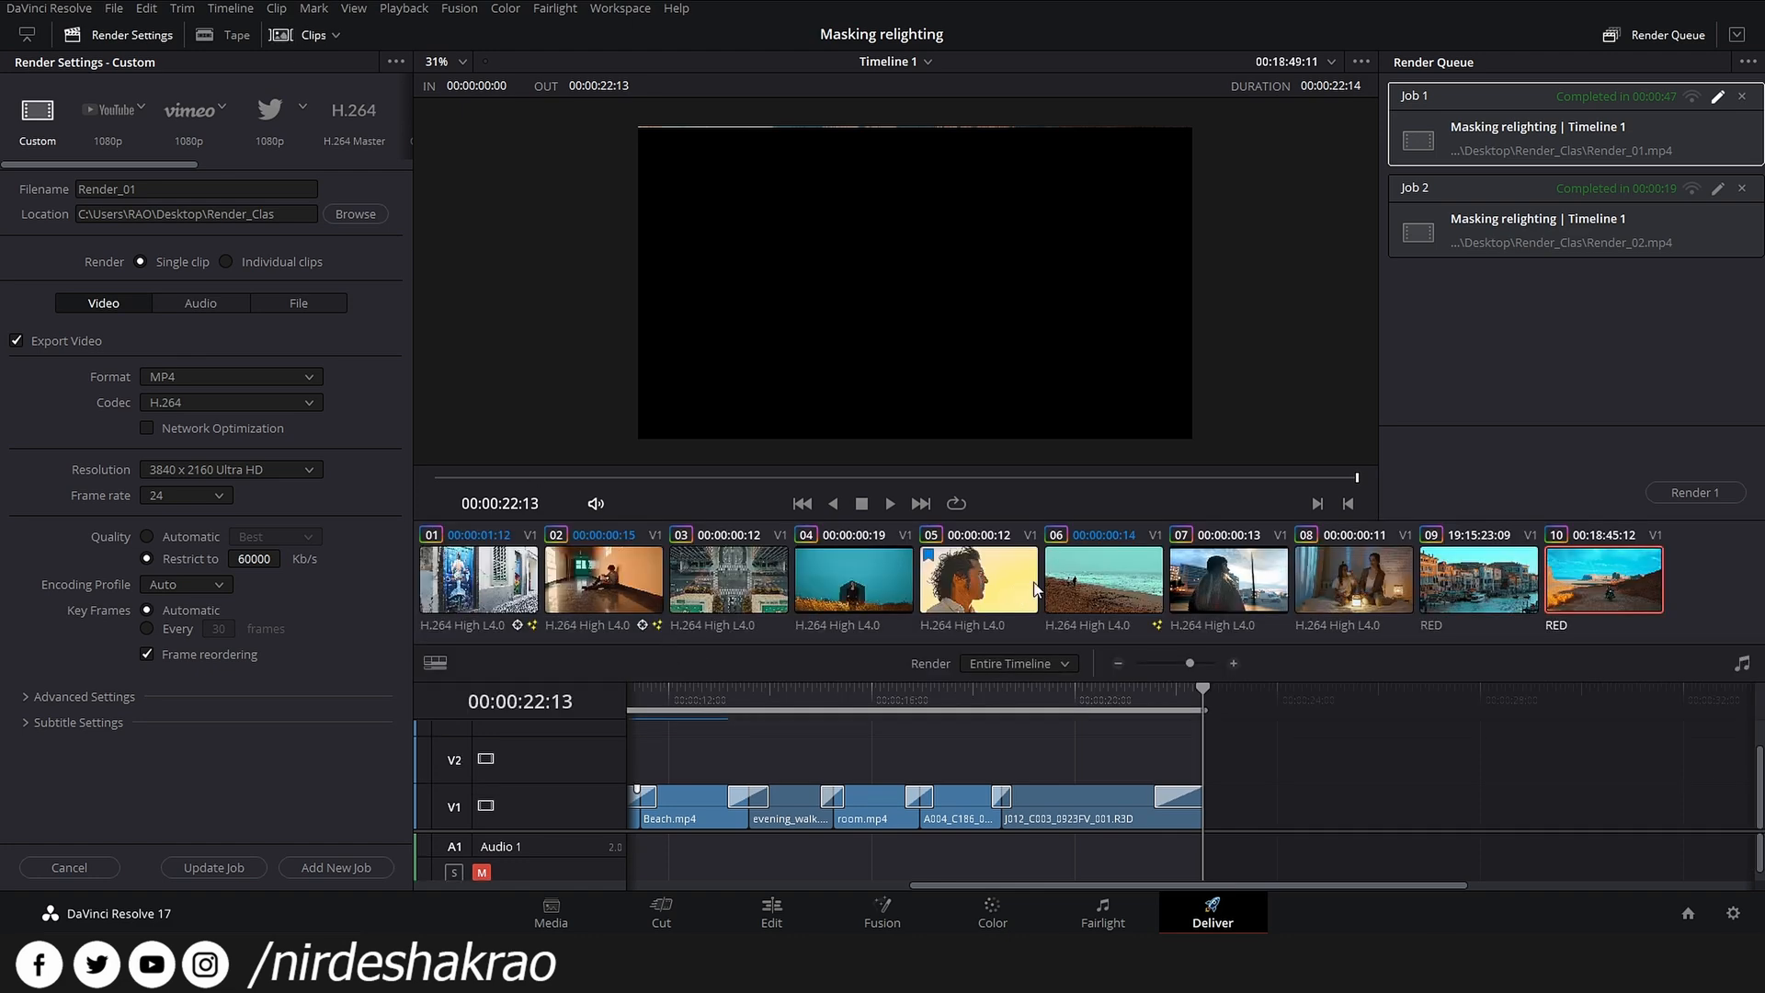
# - Filter the clips to Graded Clips and apply the filter by switching the render to individual clips
pyautogui.click(337, 35)
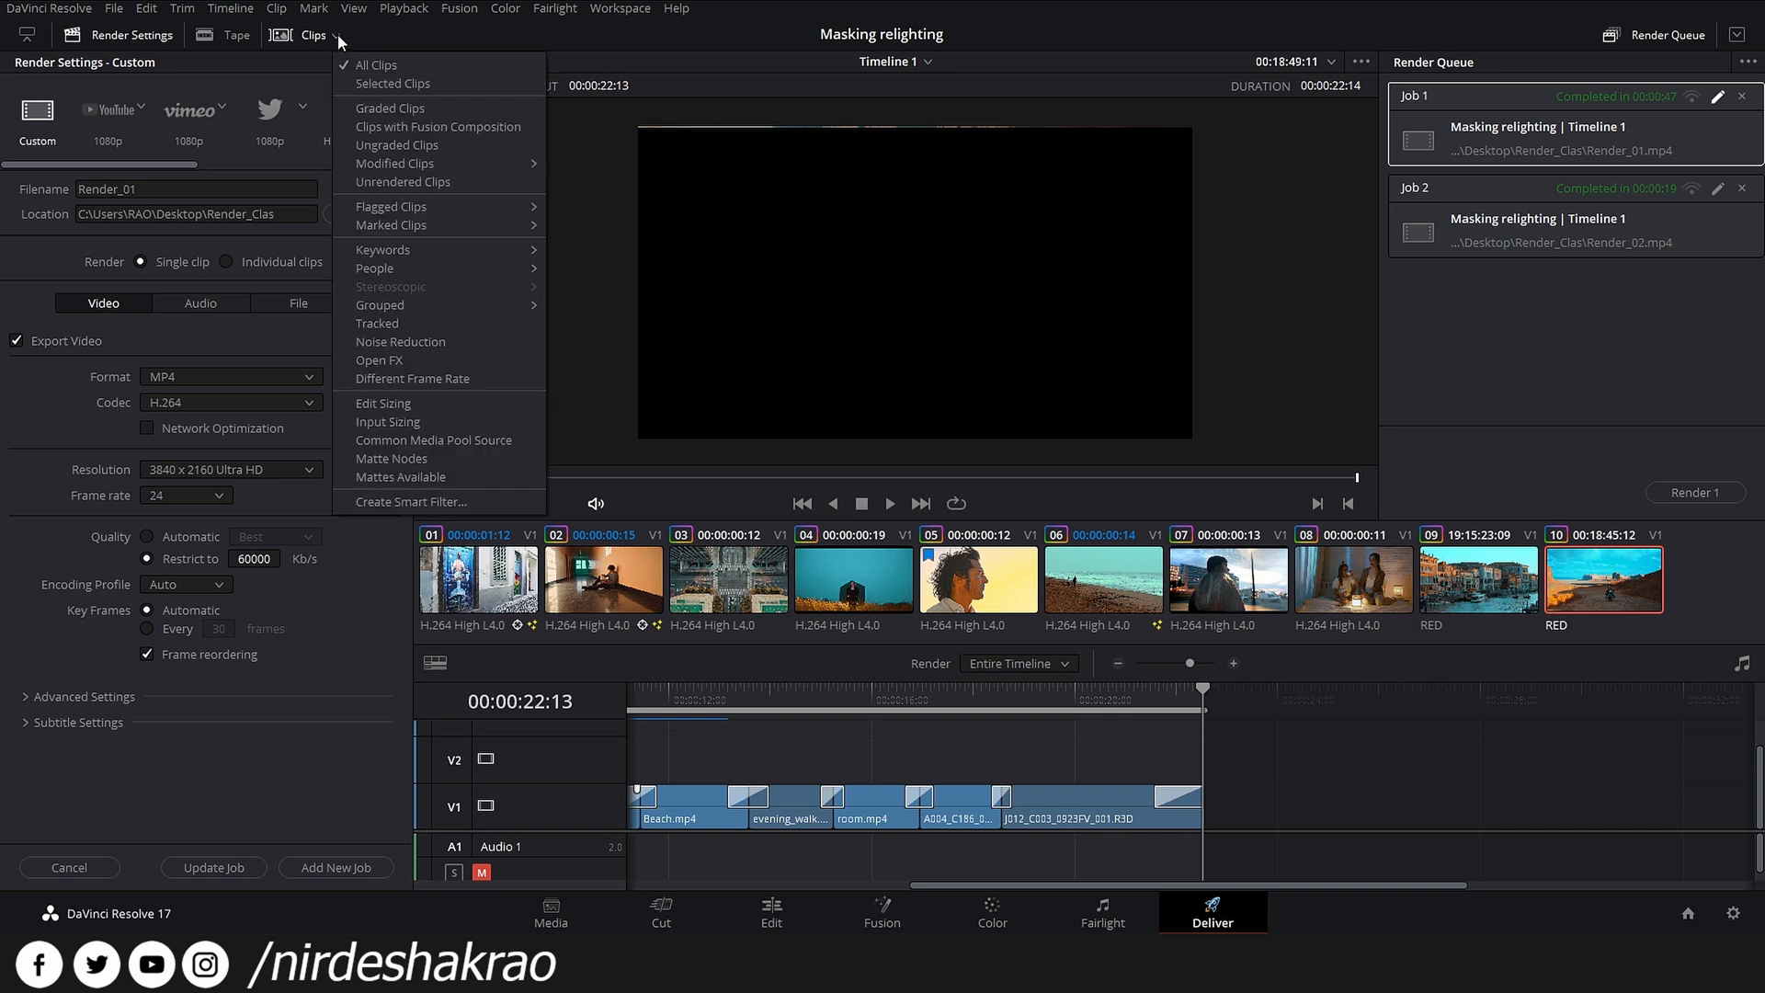
pyautogui.click(378, 35)
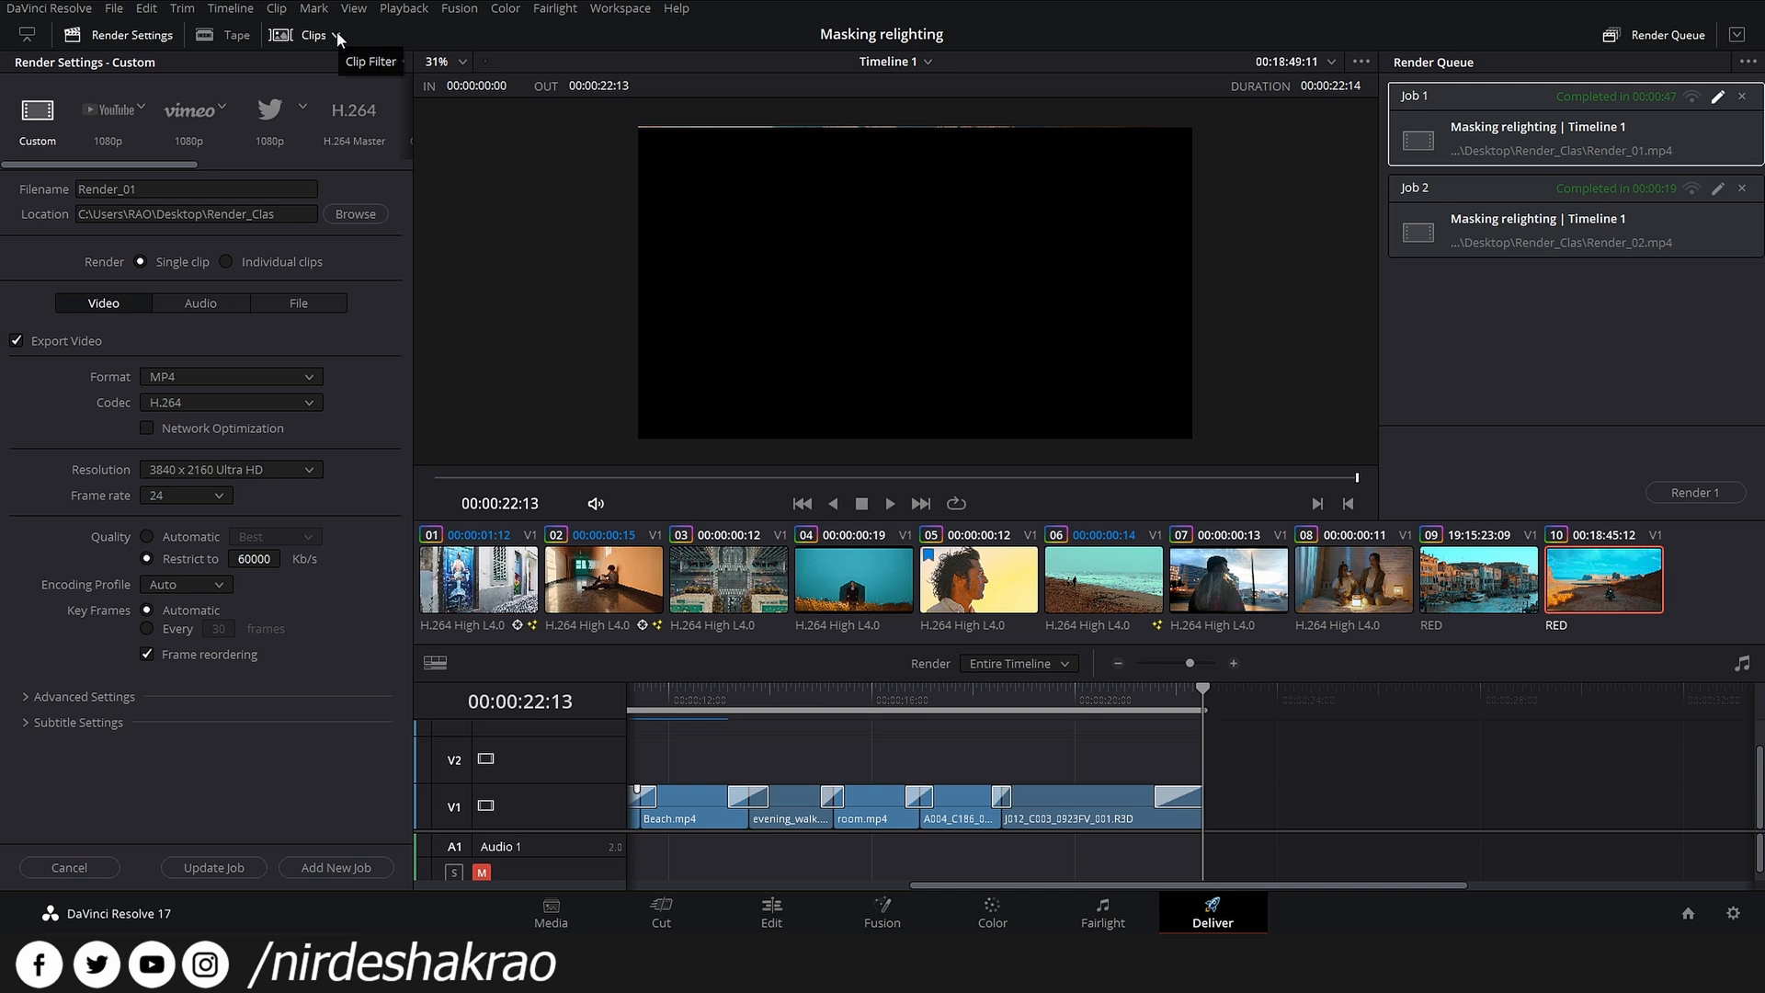
pyautogui.click(336, 35)
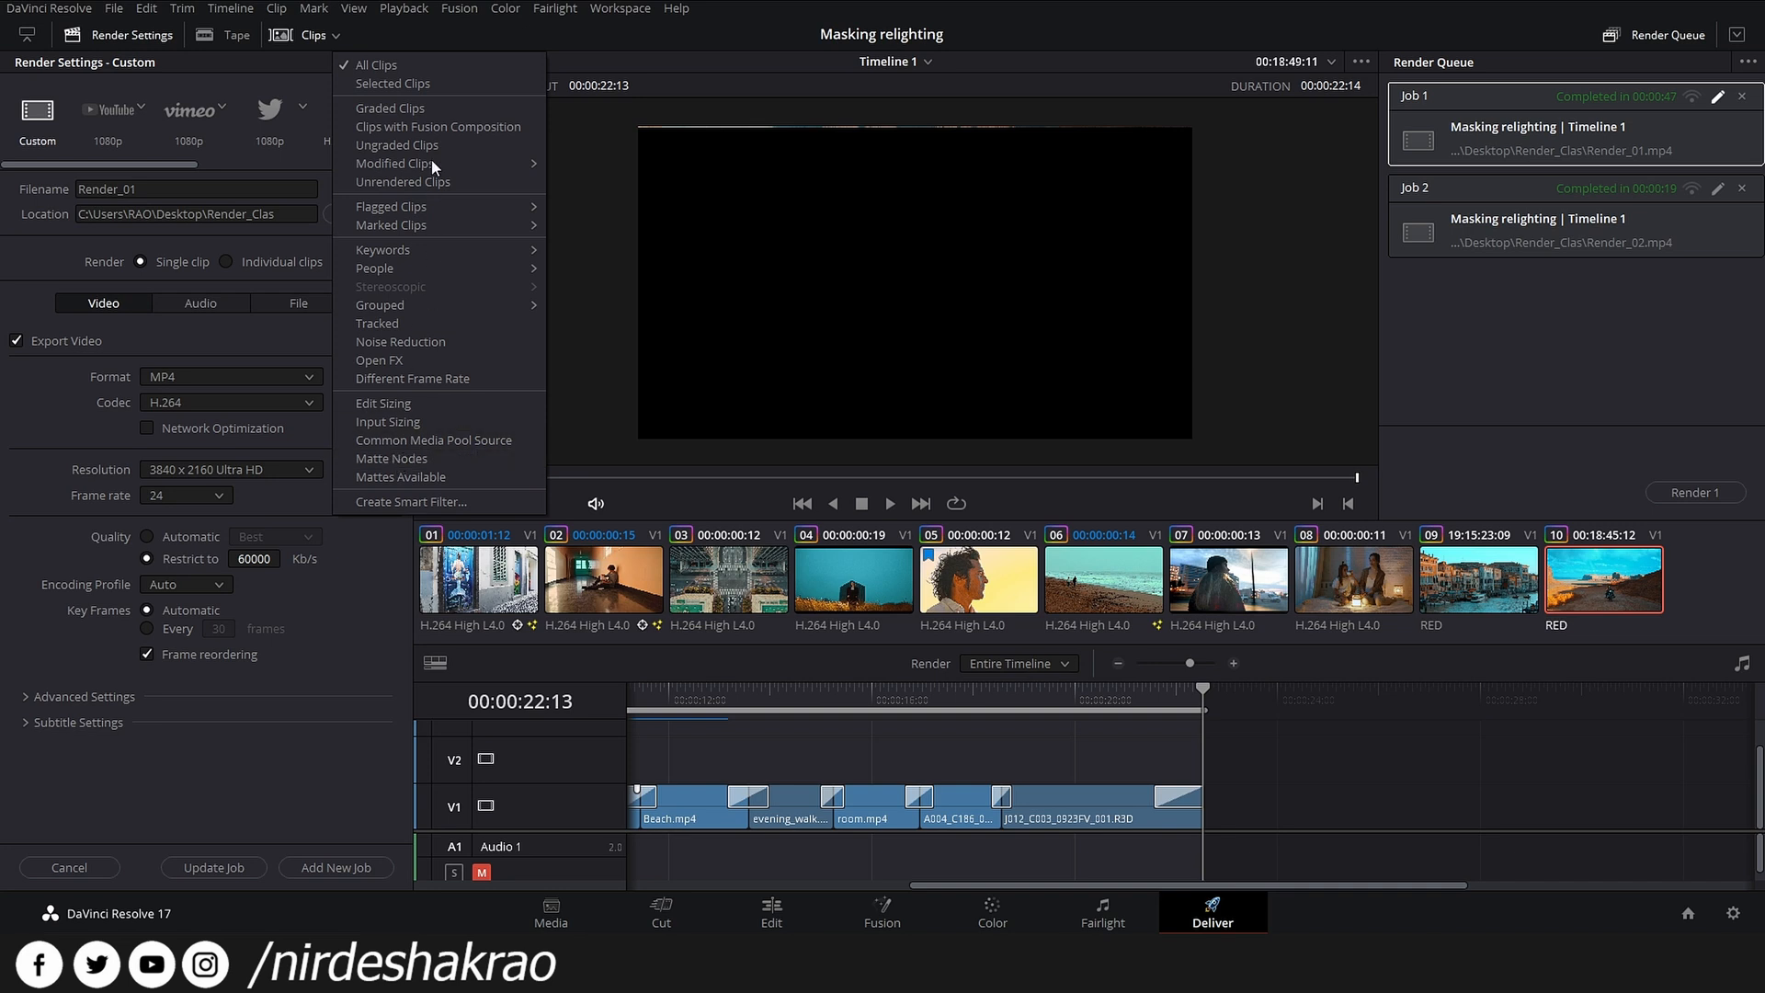
pyautogui.click(410, 109)
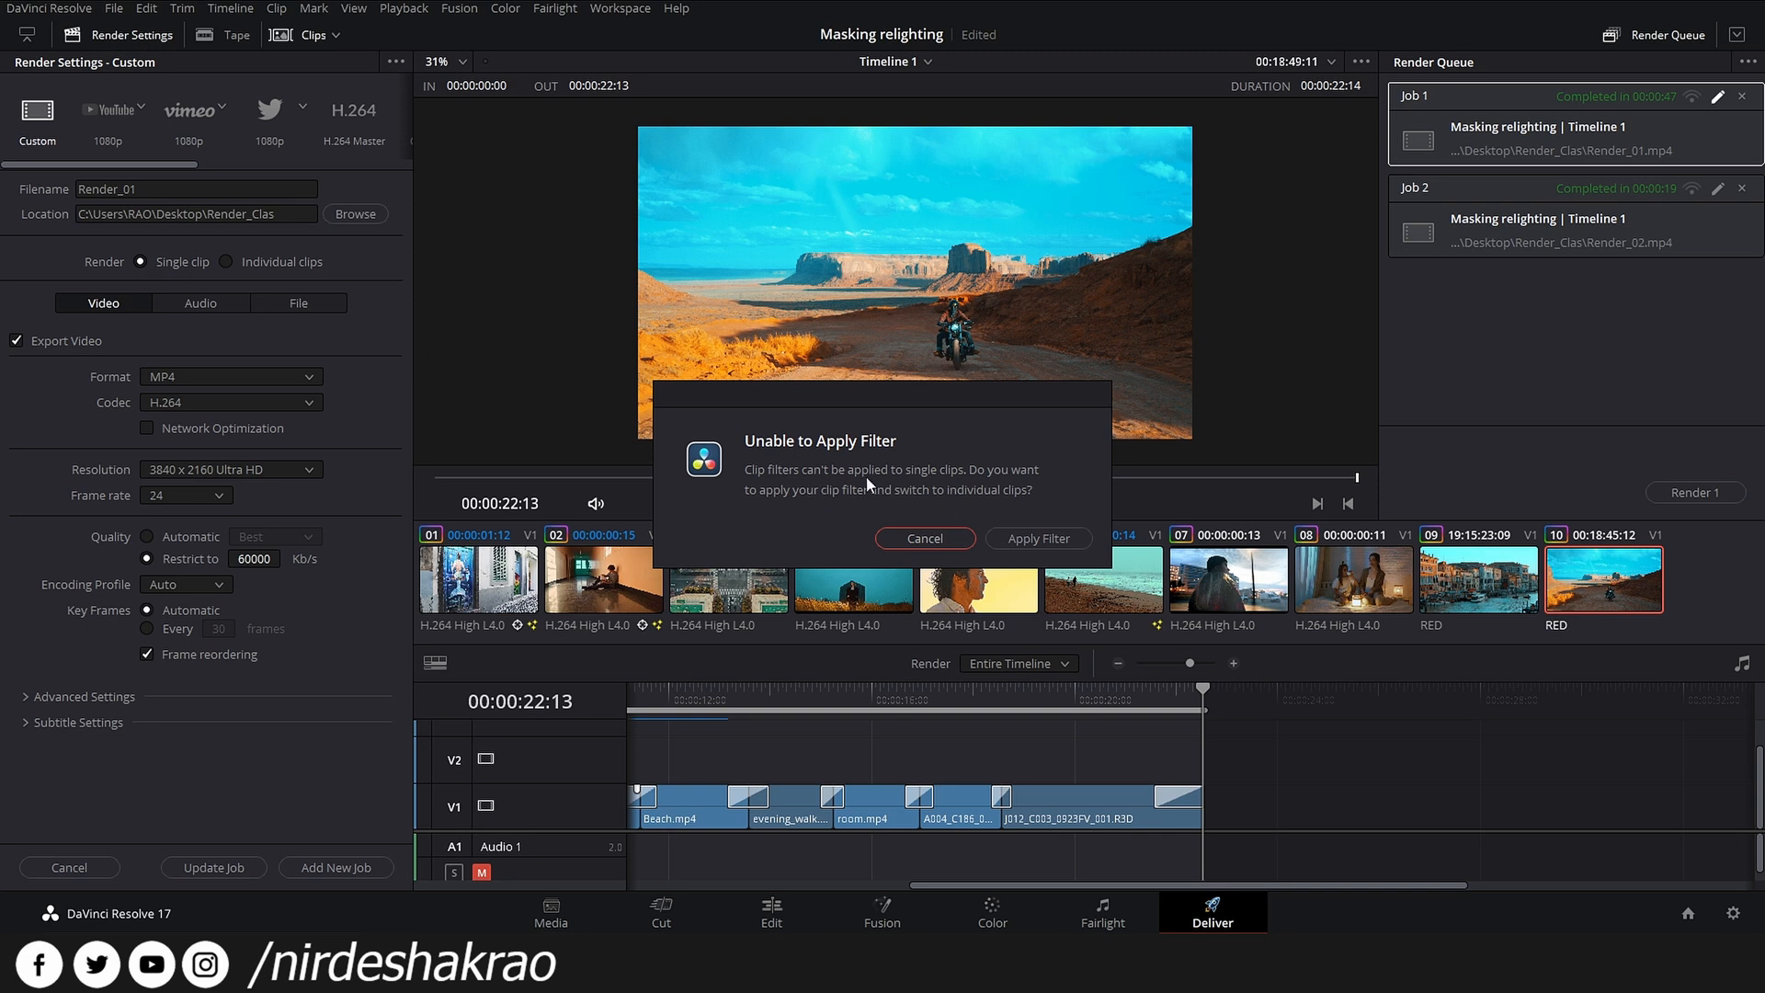
pyautogui.click(1037, 540)
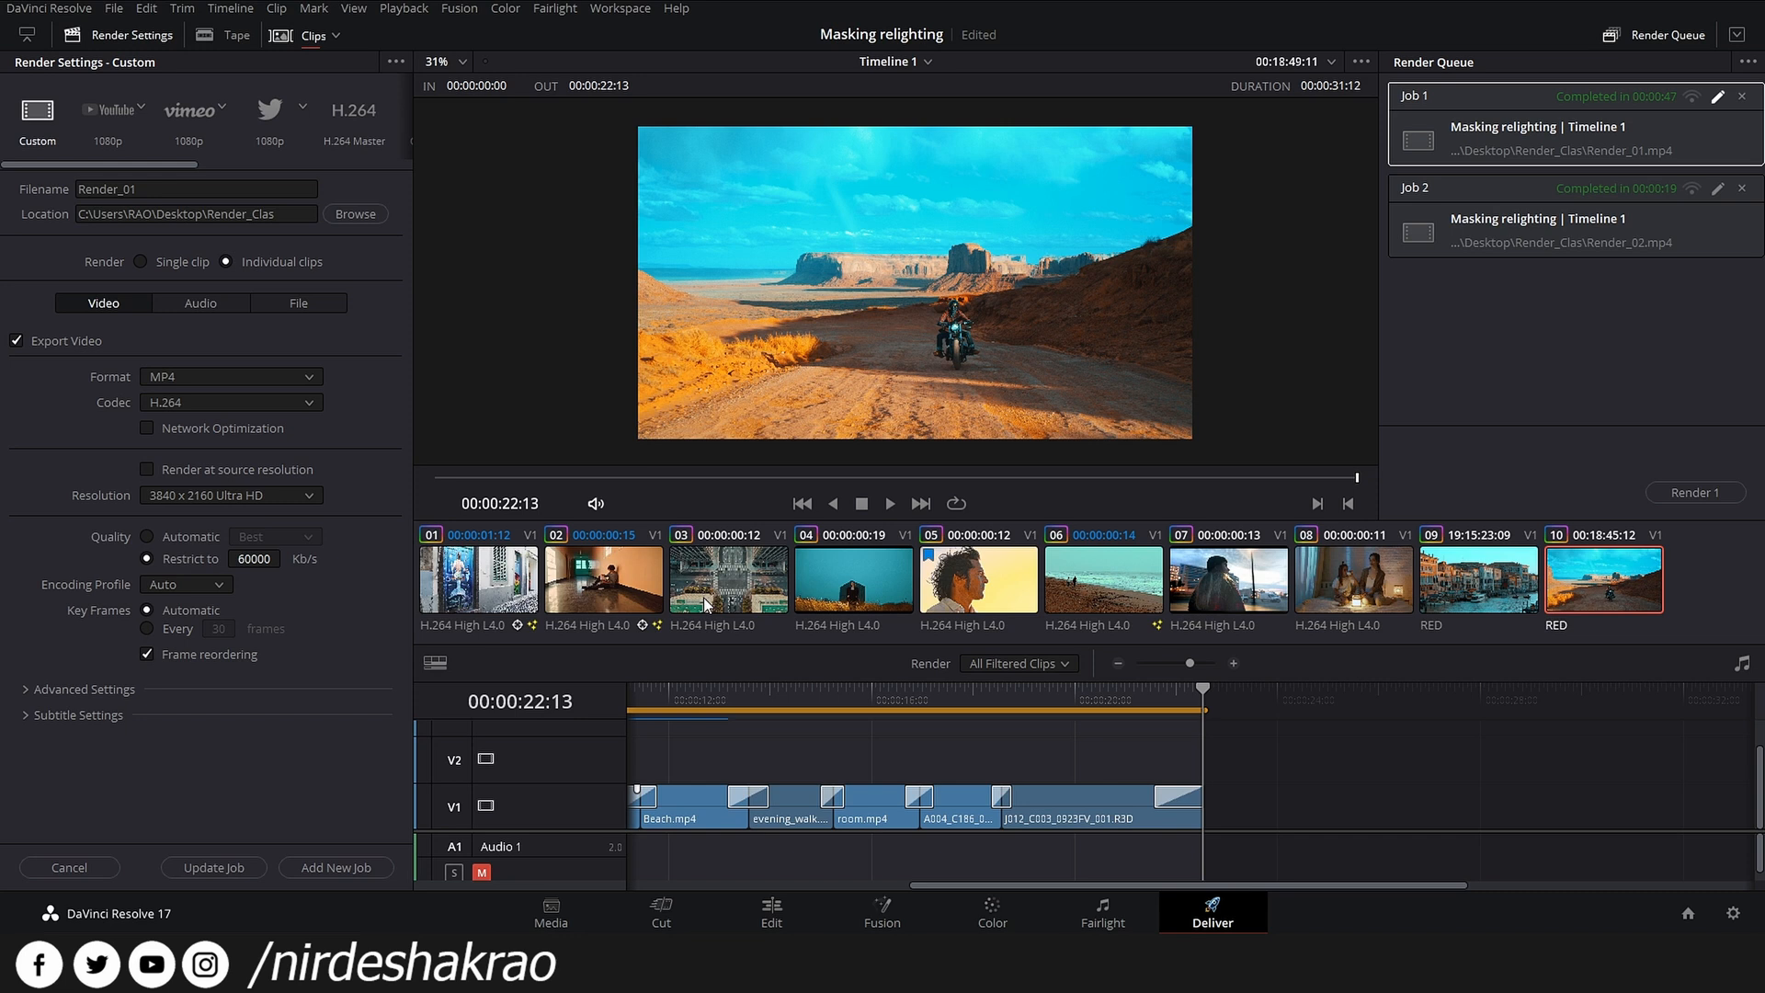
# - Save the changes to the edited render job and switch to the Color page
pyautogui.click(1002, 915)
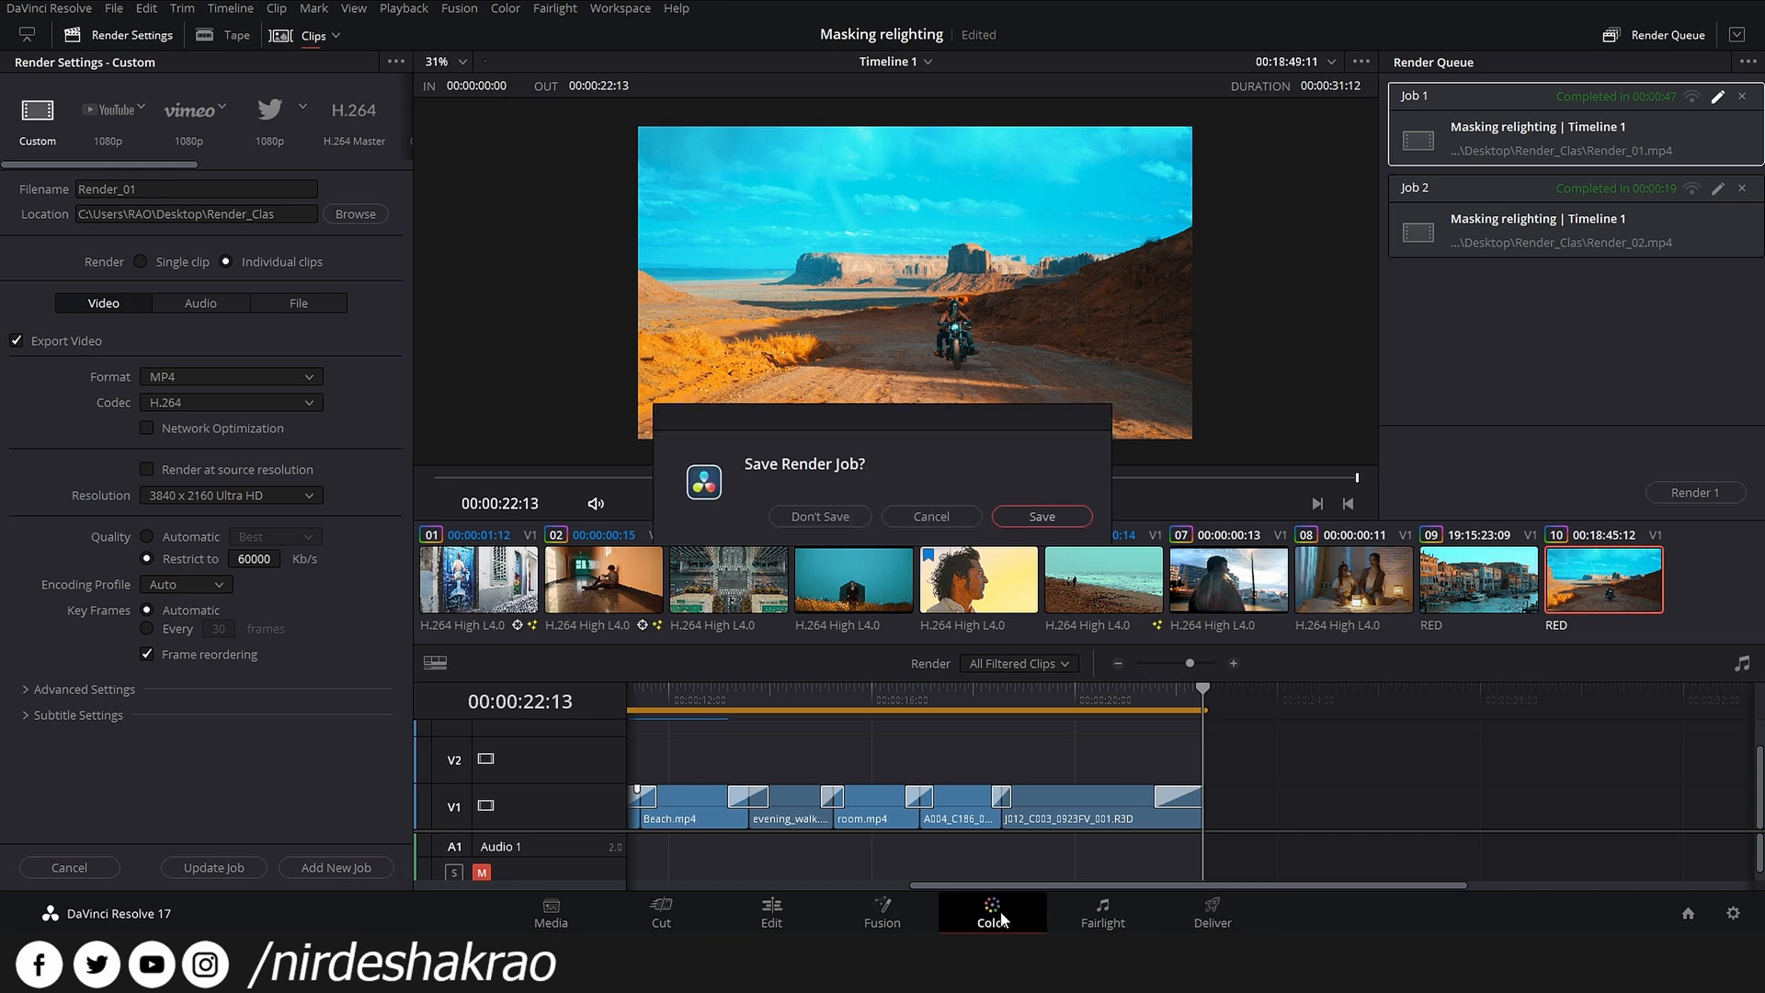
pyautogui.click(1044, 515)
pyautogui.click(1071, 598)
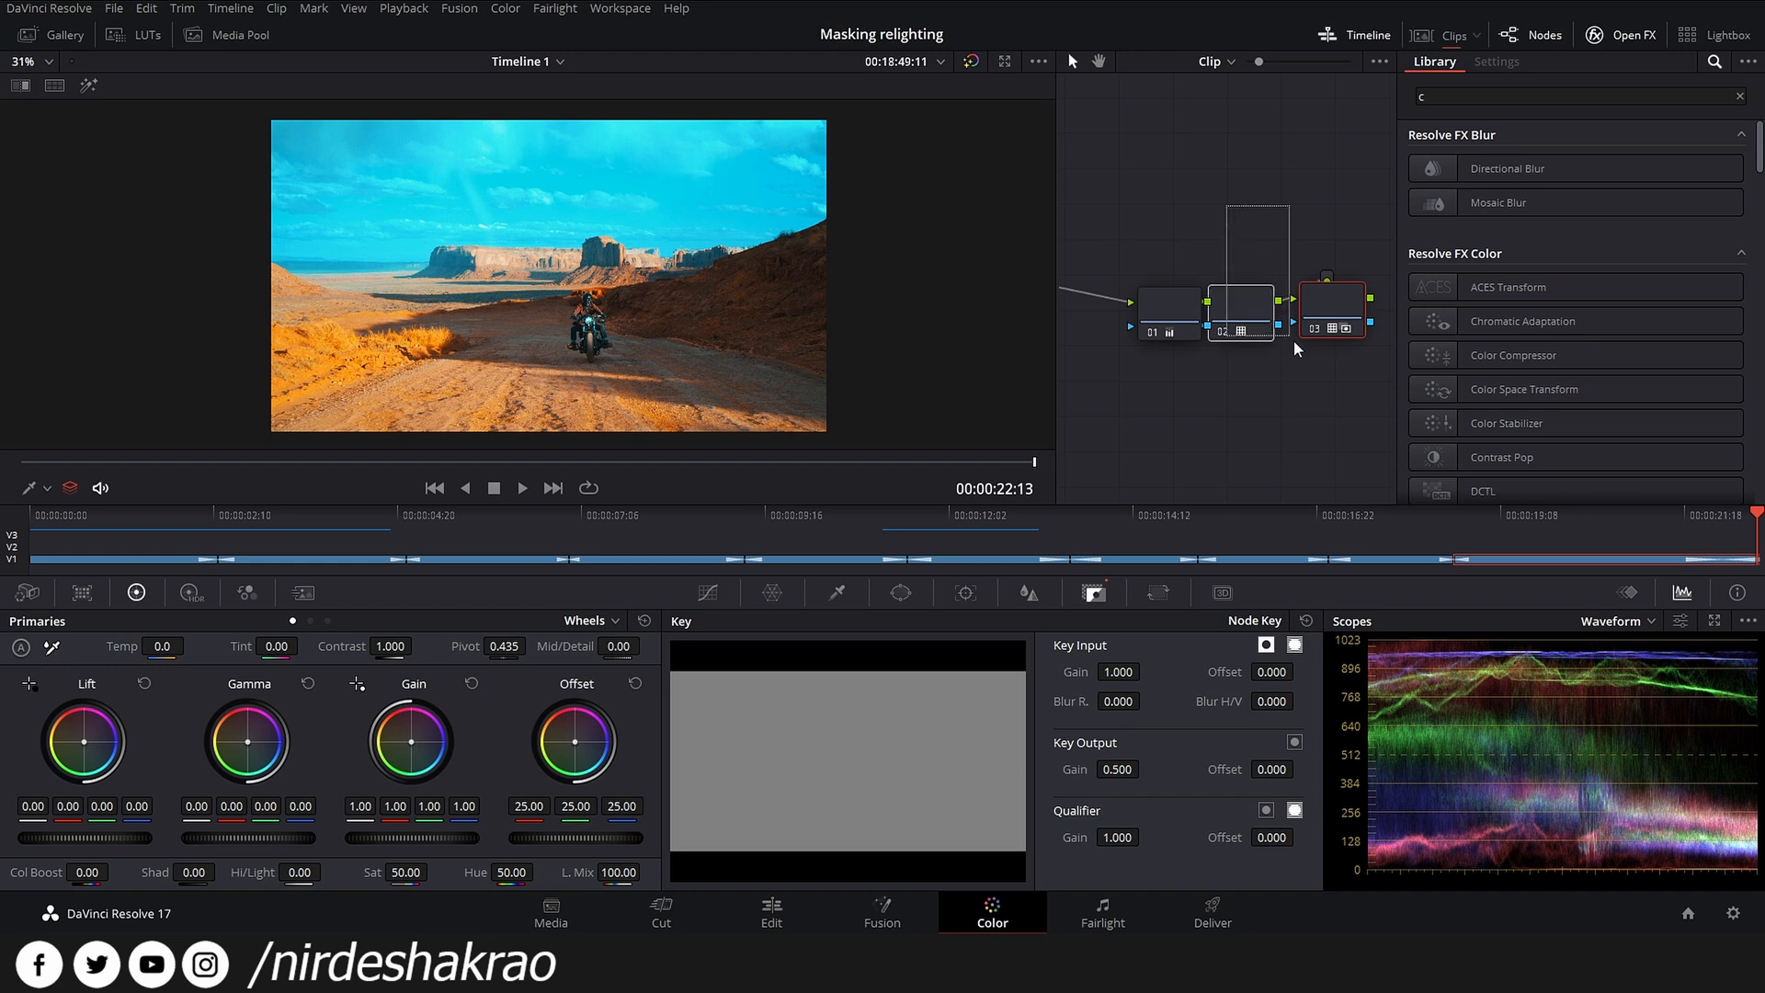
# - Remove the desert motorcycle clip's grade by deleting nodes 02 and 03 and resetting node 01
pyautogui.press('Delete')
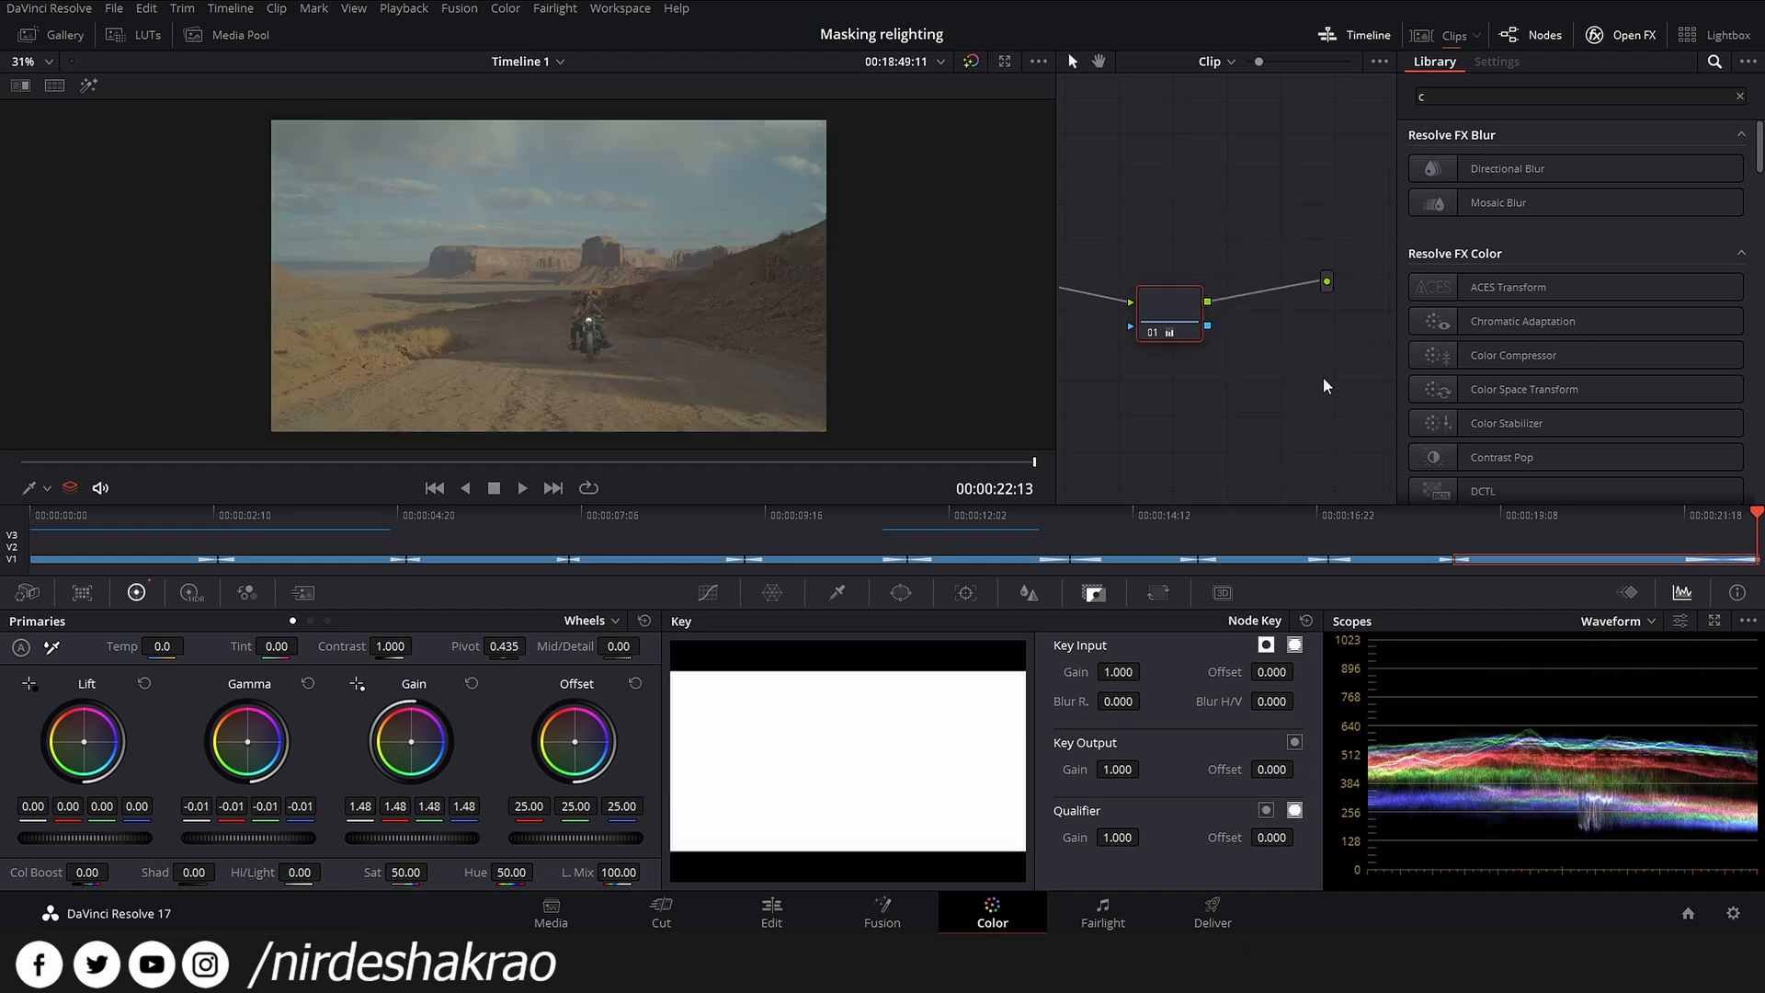
pyautogui.rightClick(1154, 304)
pyautogui.click(1191, 314)
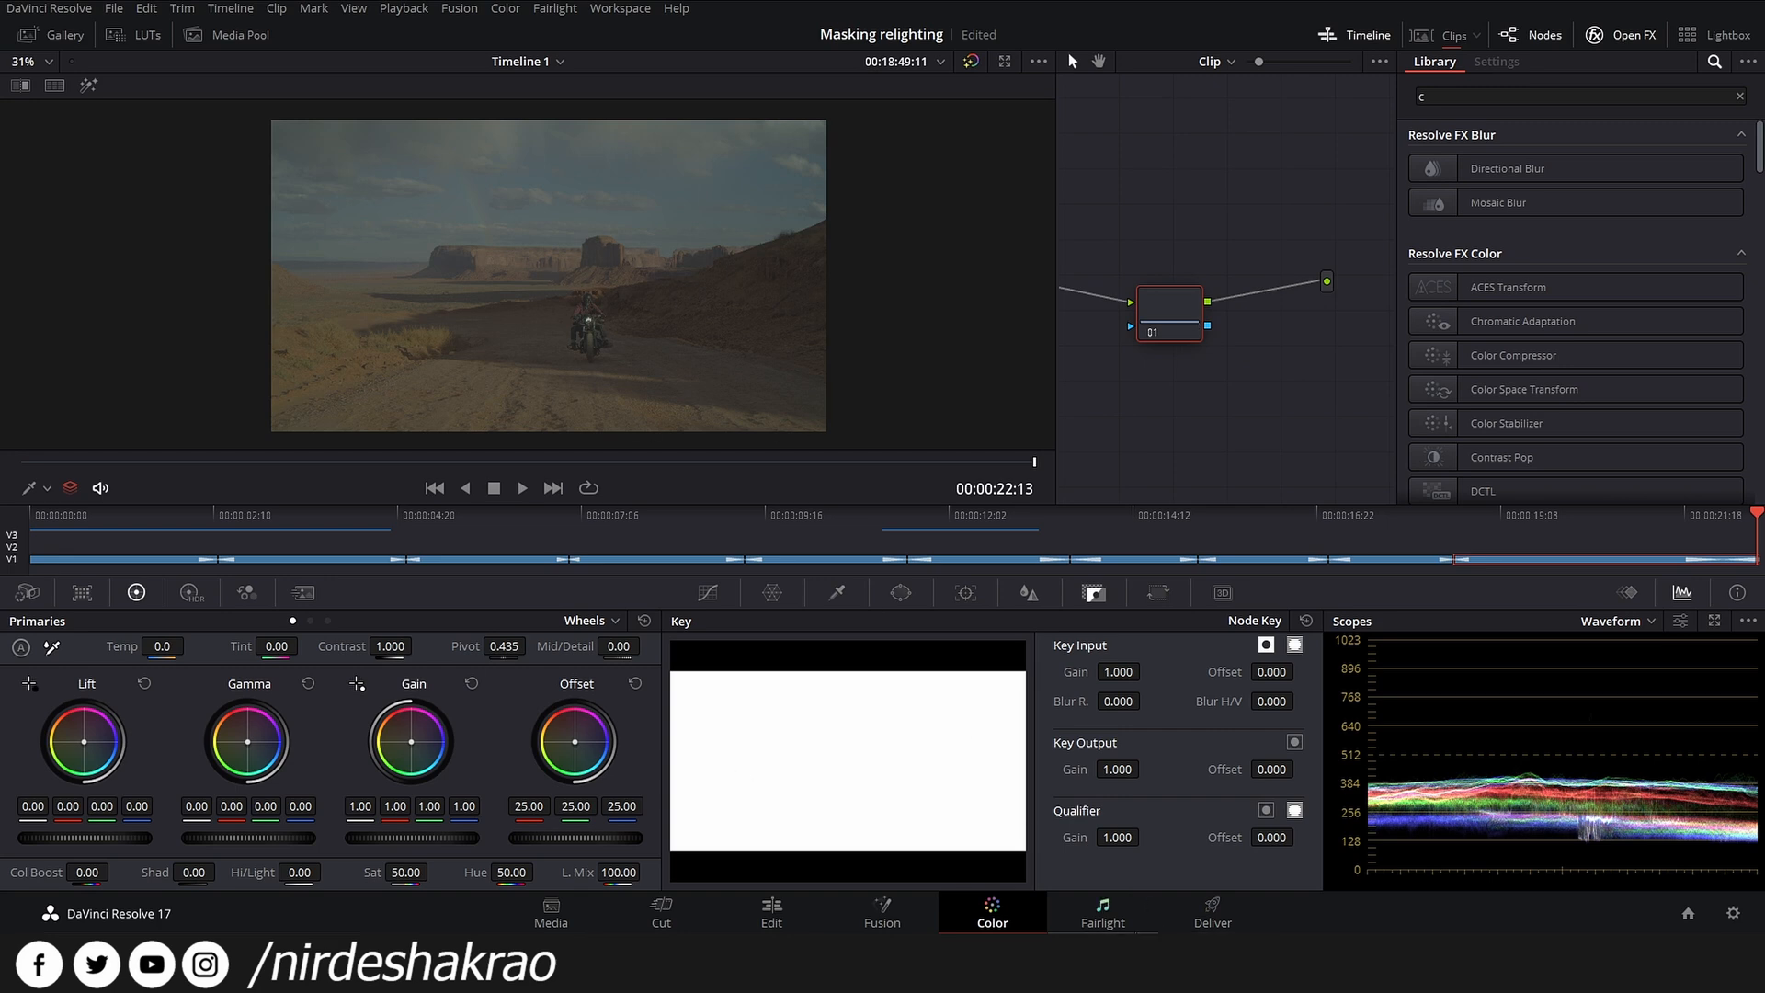
# - On the Deliver page, filter the timeline's clips to Graded Clips, followed by Ungraded Clips
pyautogui.click(1214, 914)
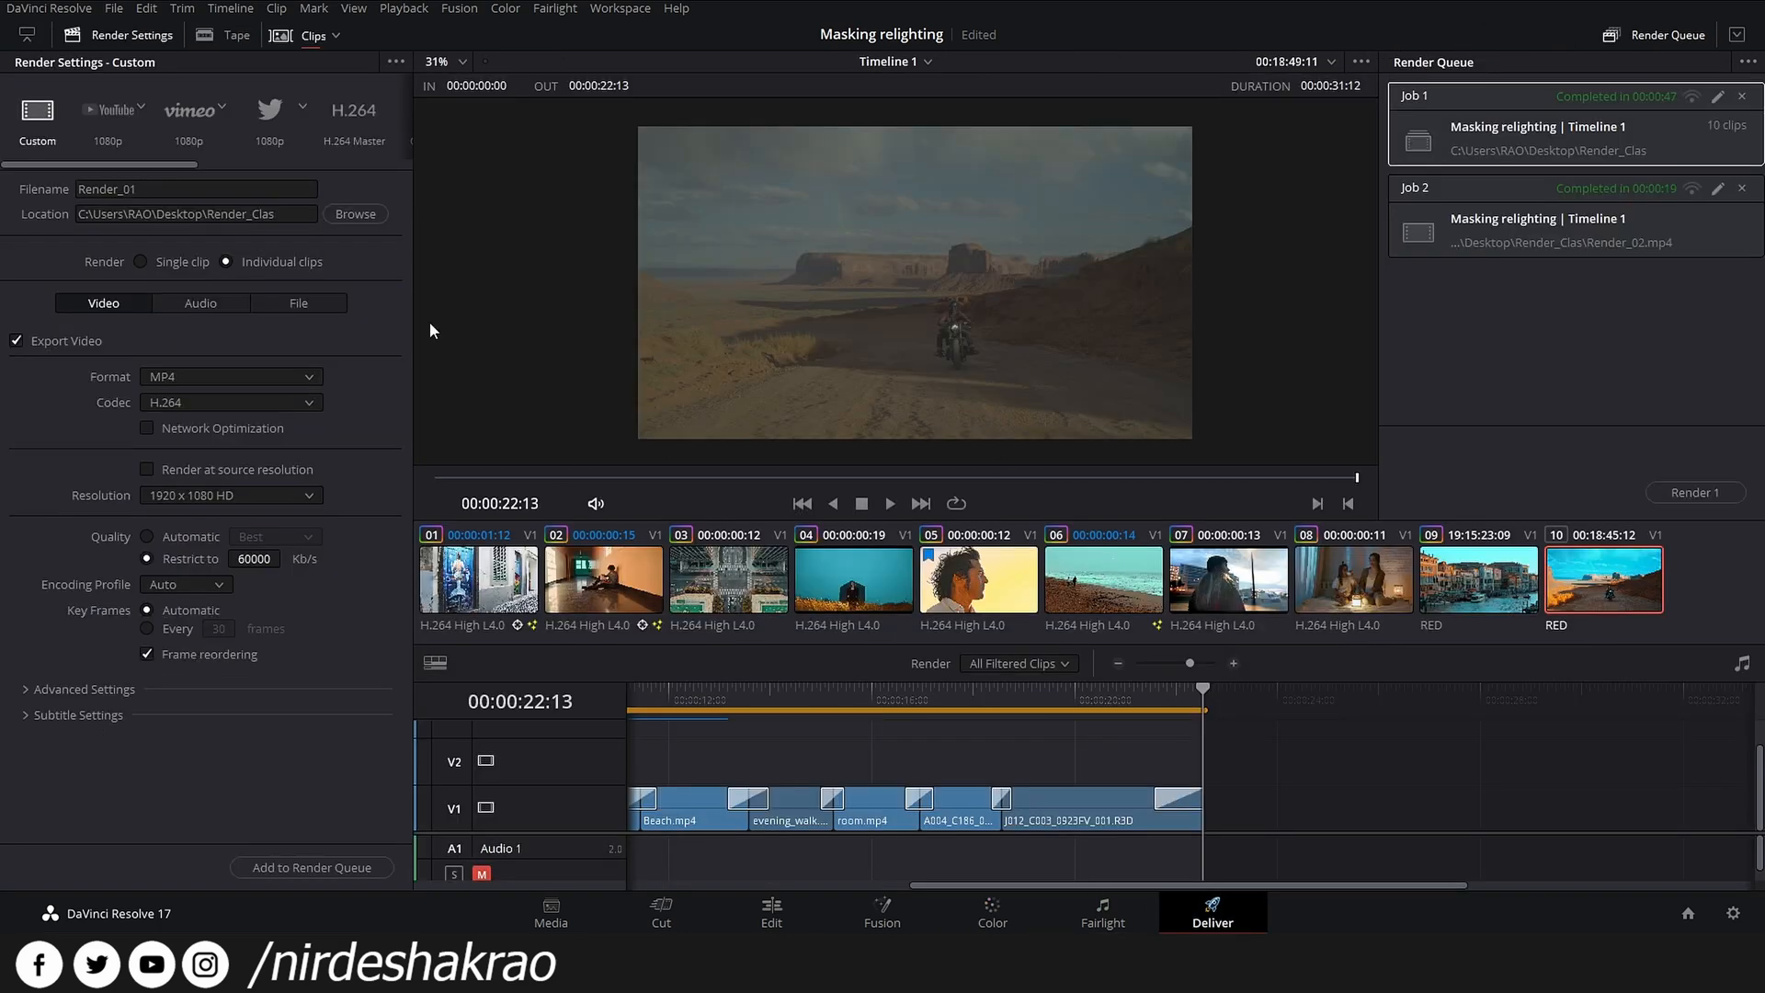
pyautogui.click(339, 36)
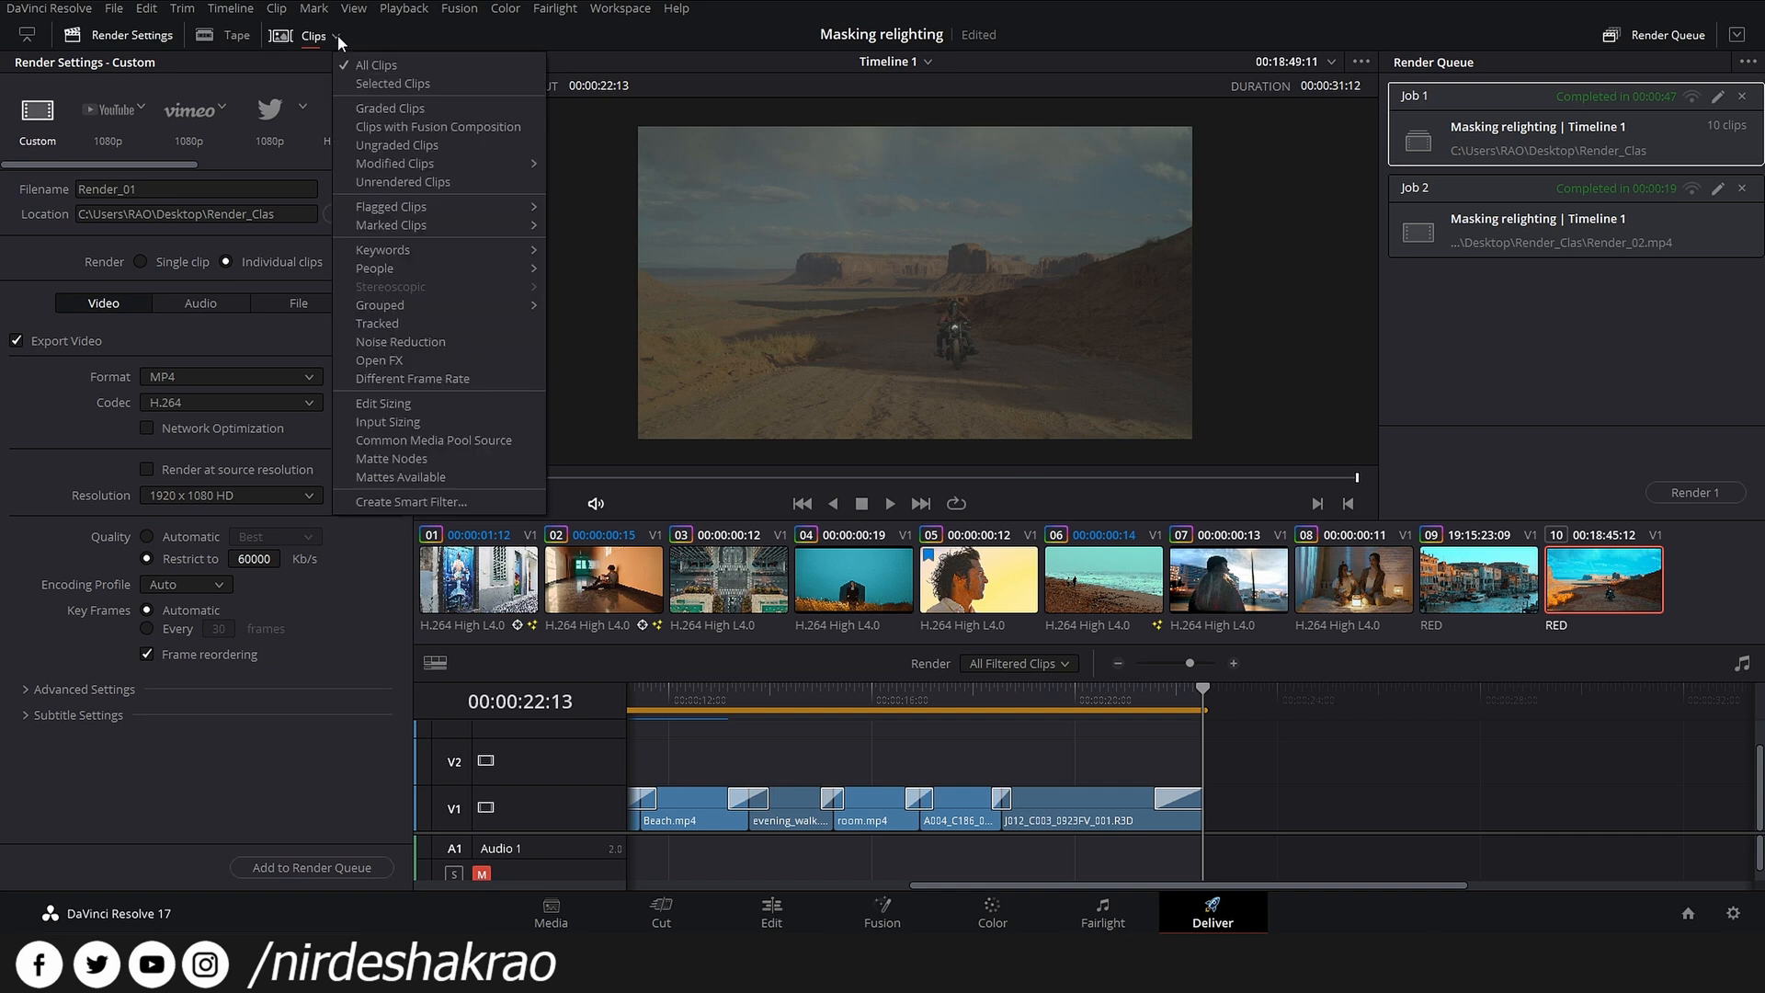
pyautogui.click(402, 110)
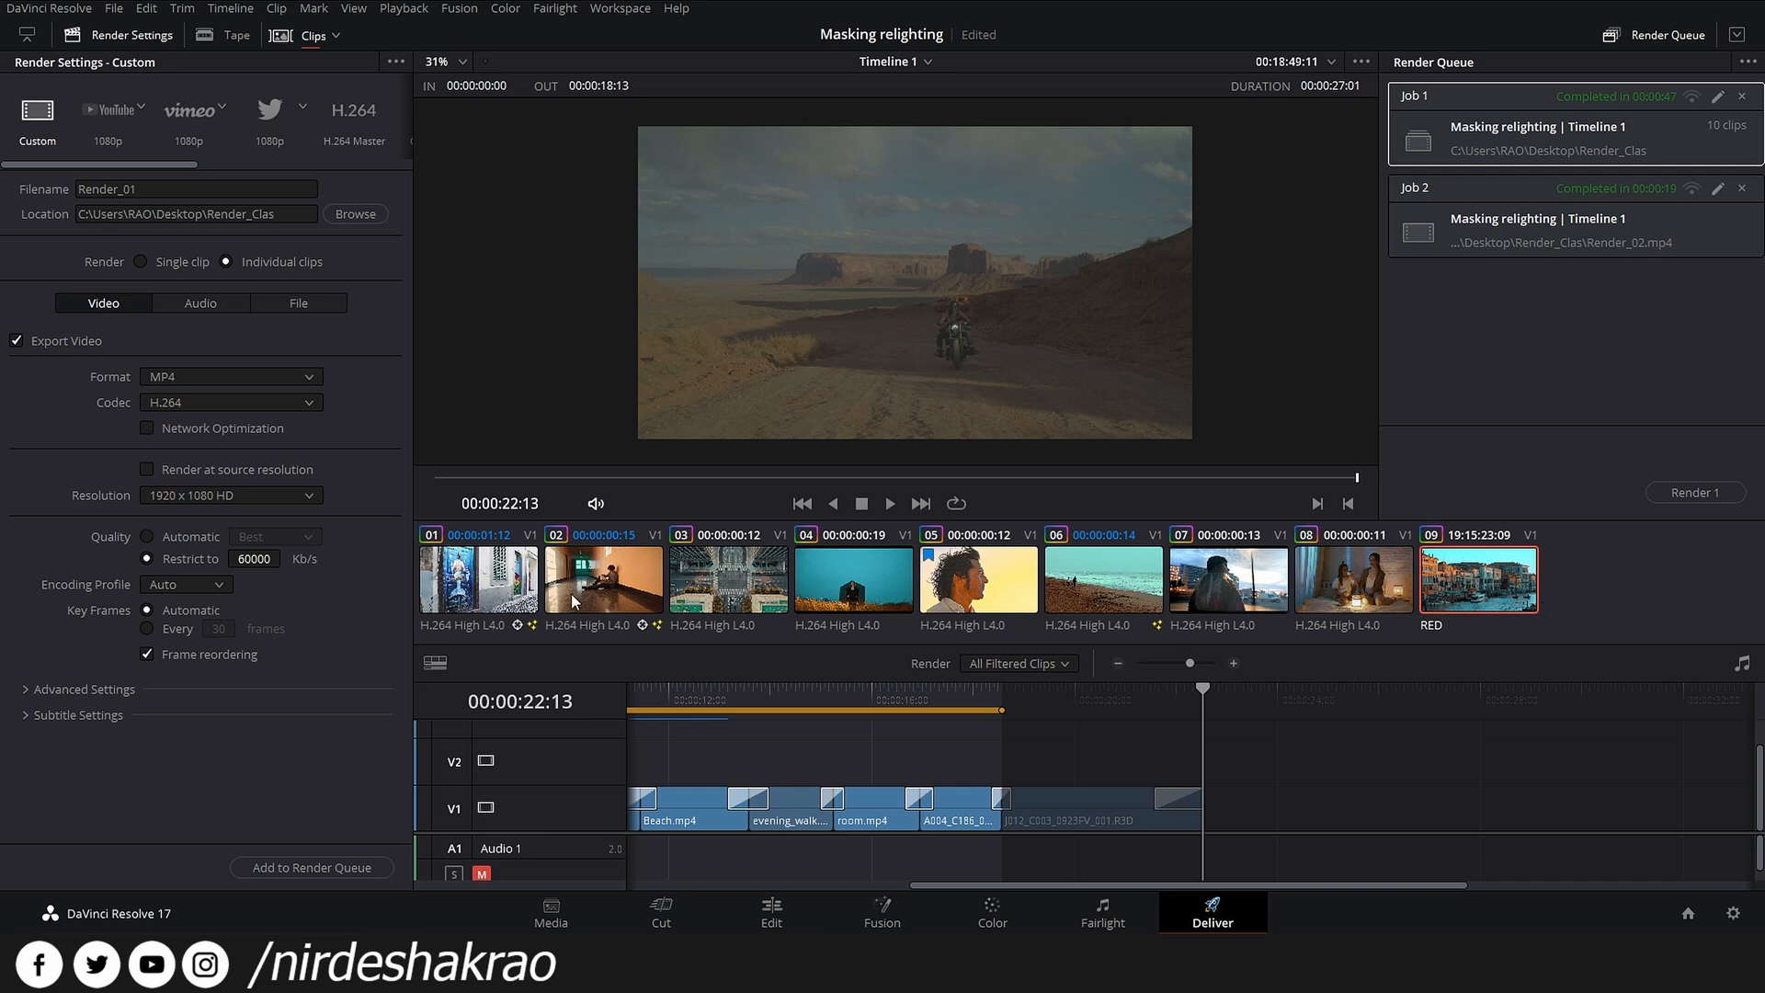
pyautogui.click(338, 33)
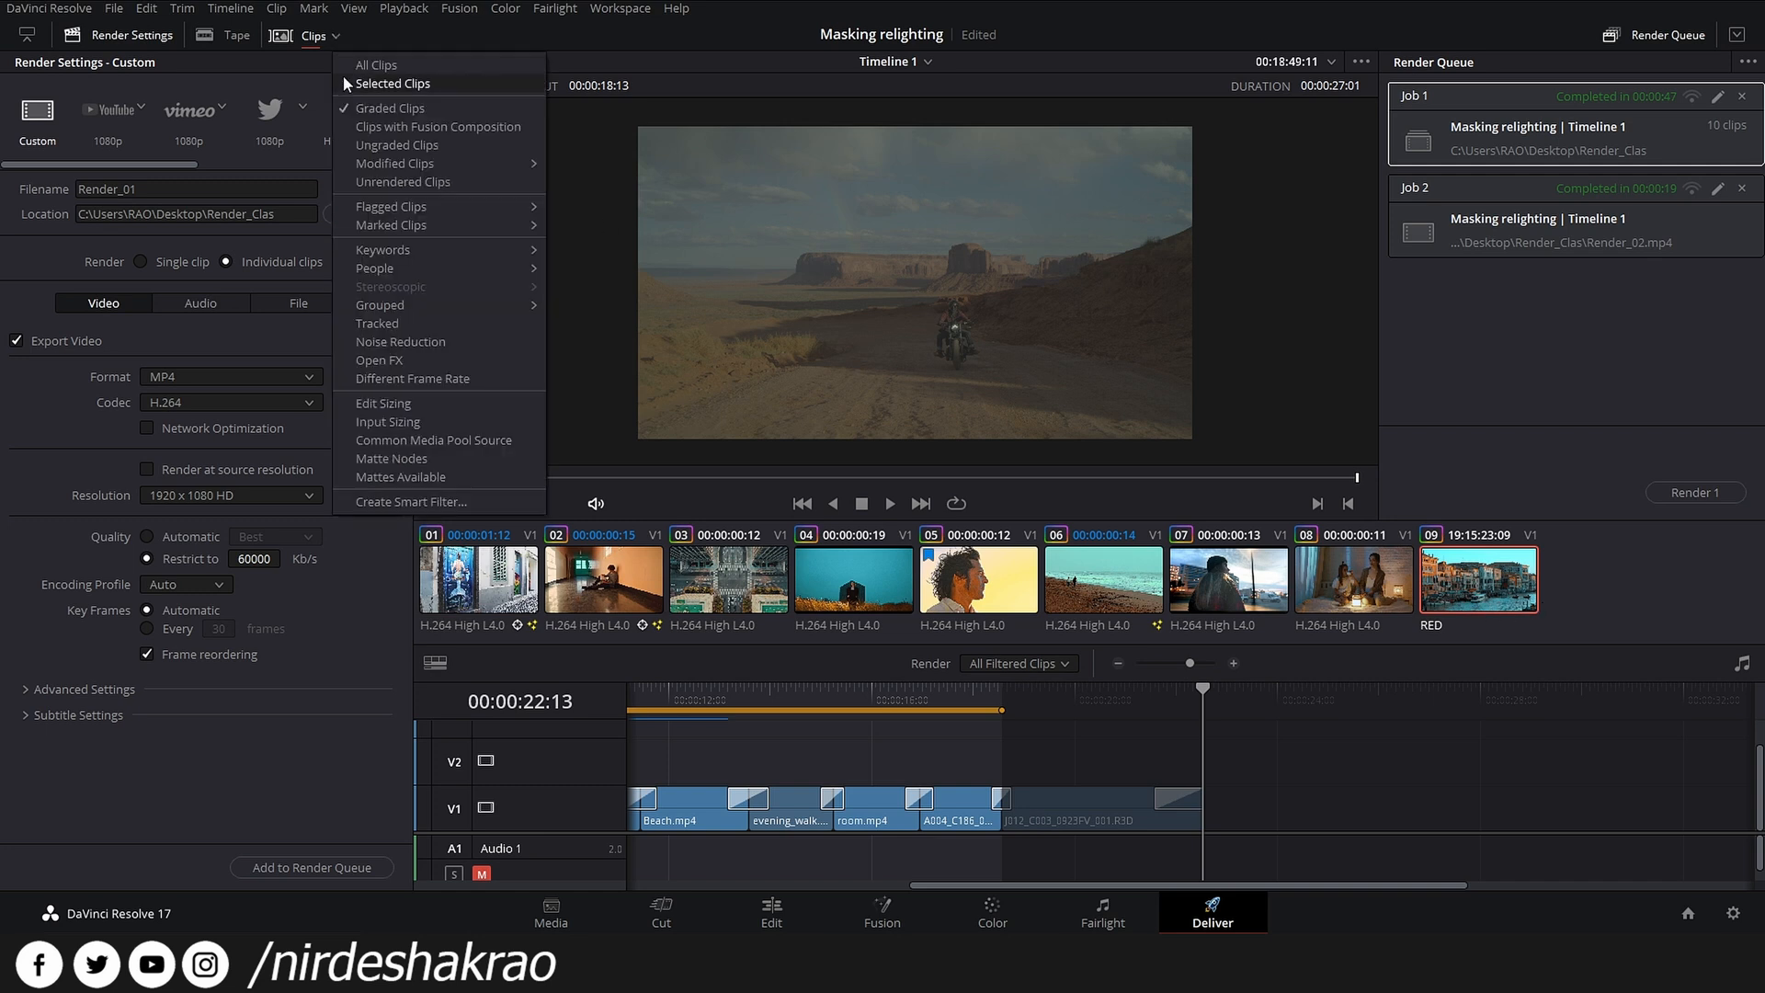
pyautogui.click(372, 144)
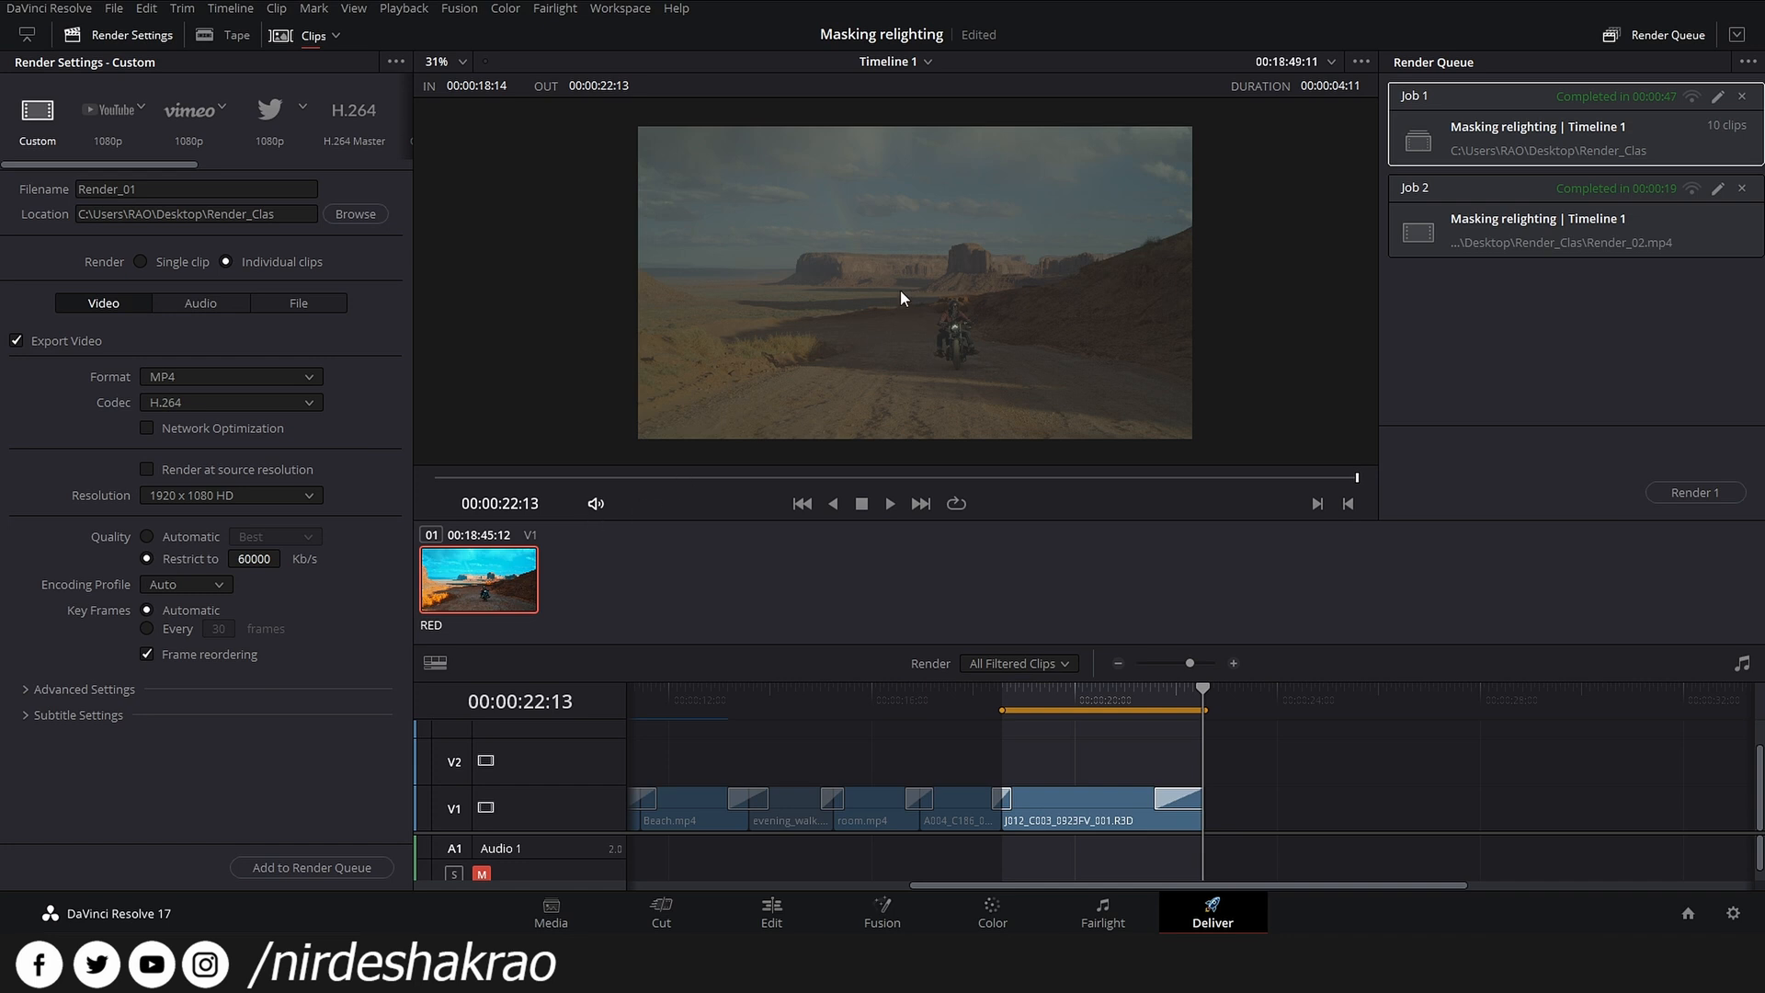
# - Restore the clip filter to All Clips and filter to Ungraded Clips once more
pyautogui.click(336, 35)
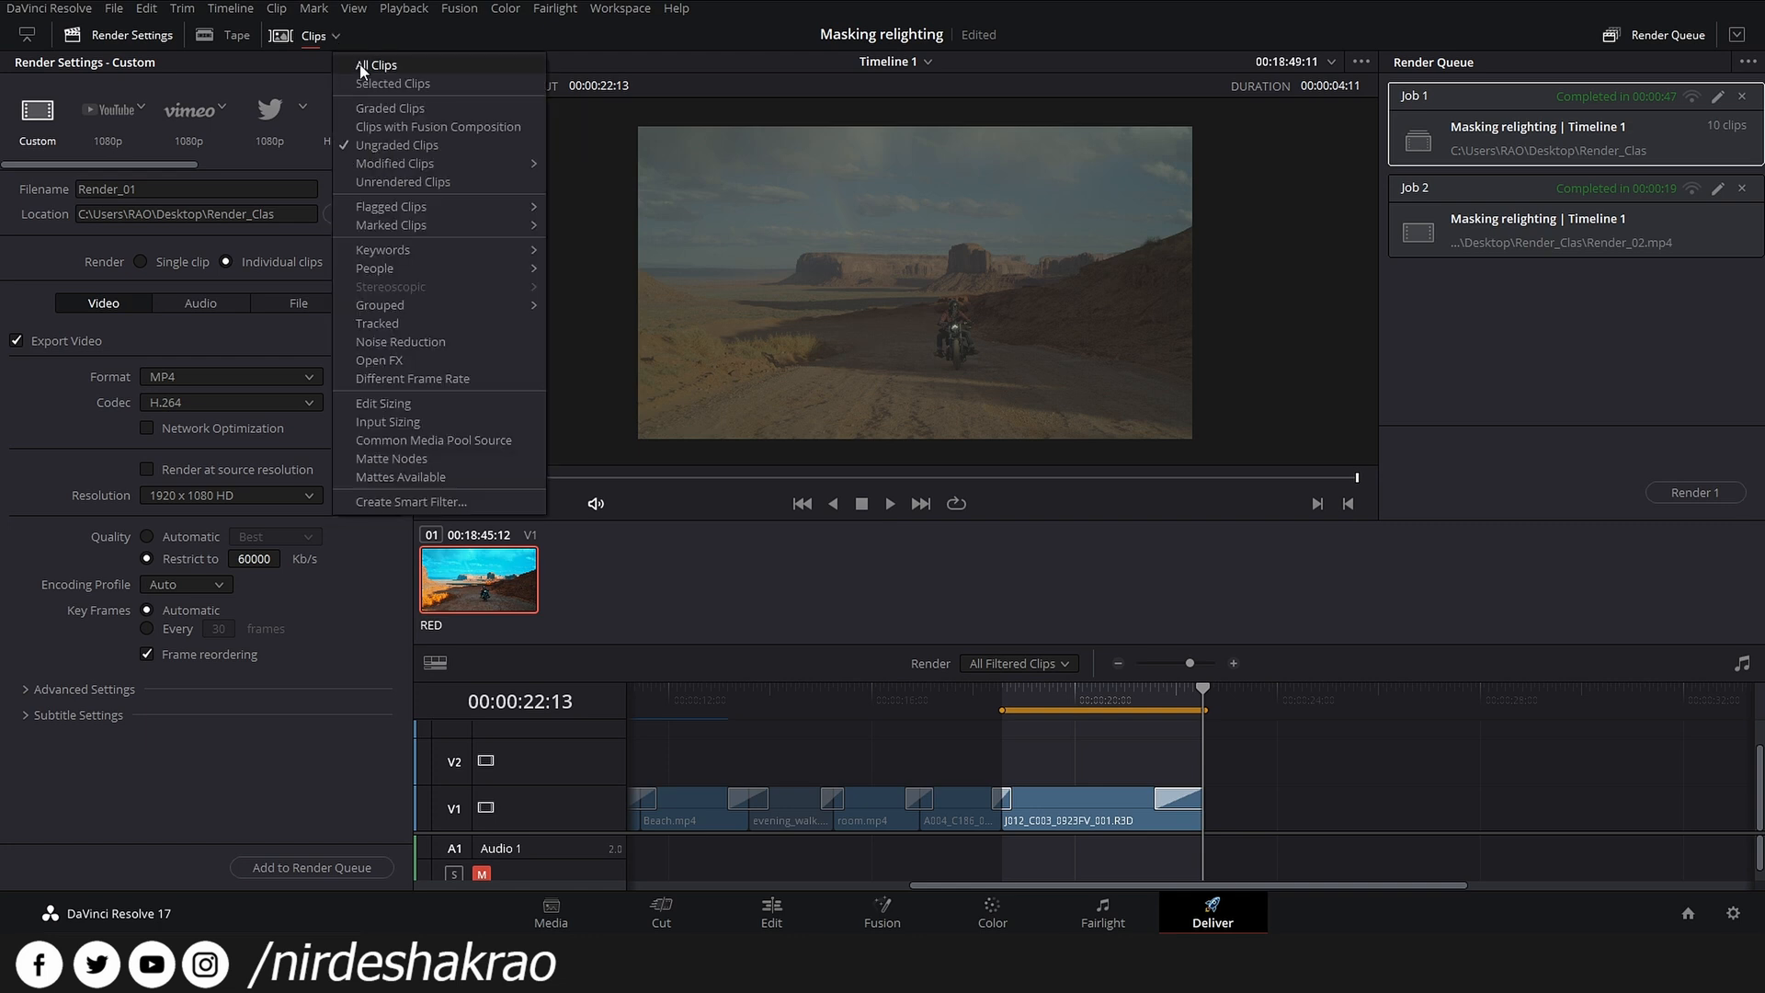
pyautogui.click(360, 65)
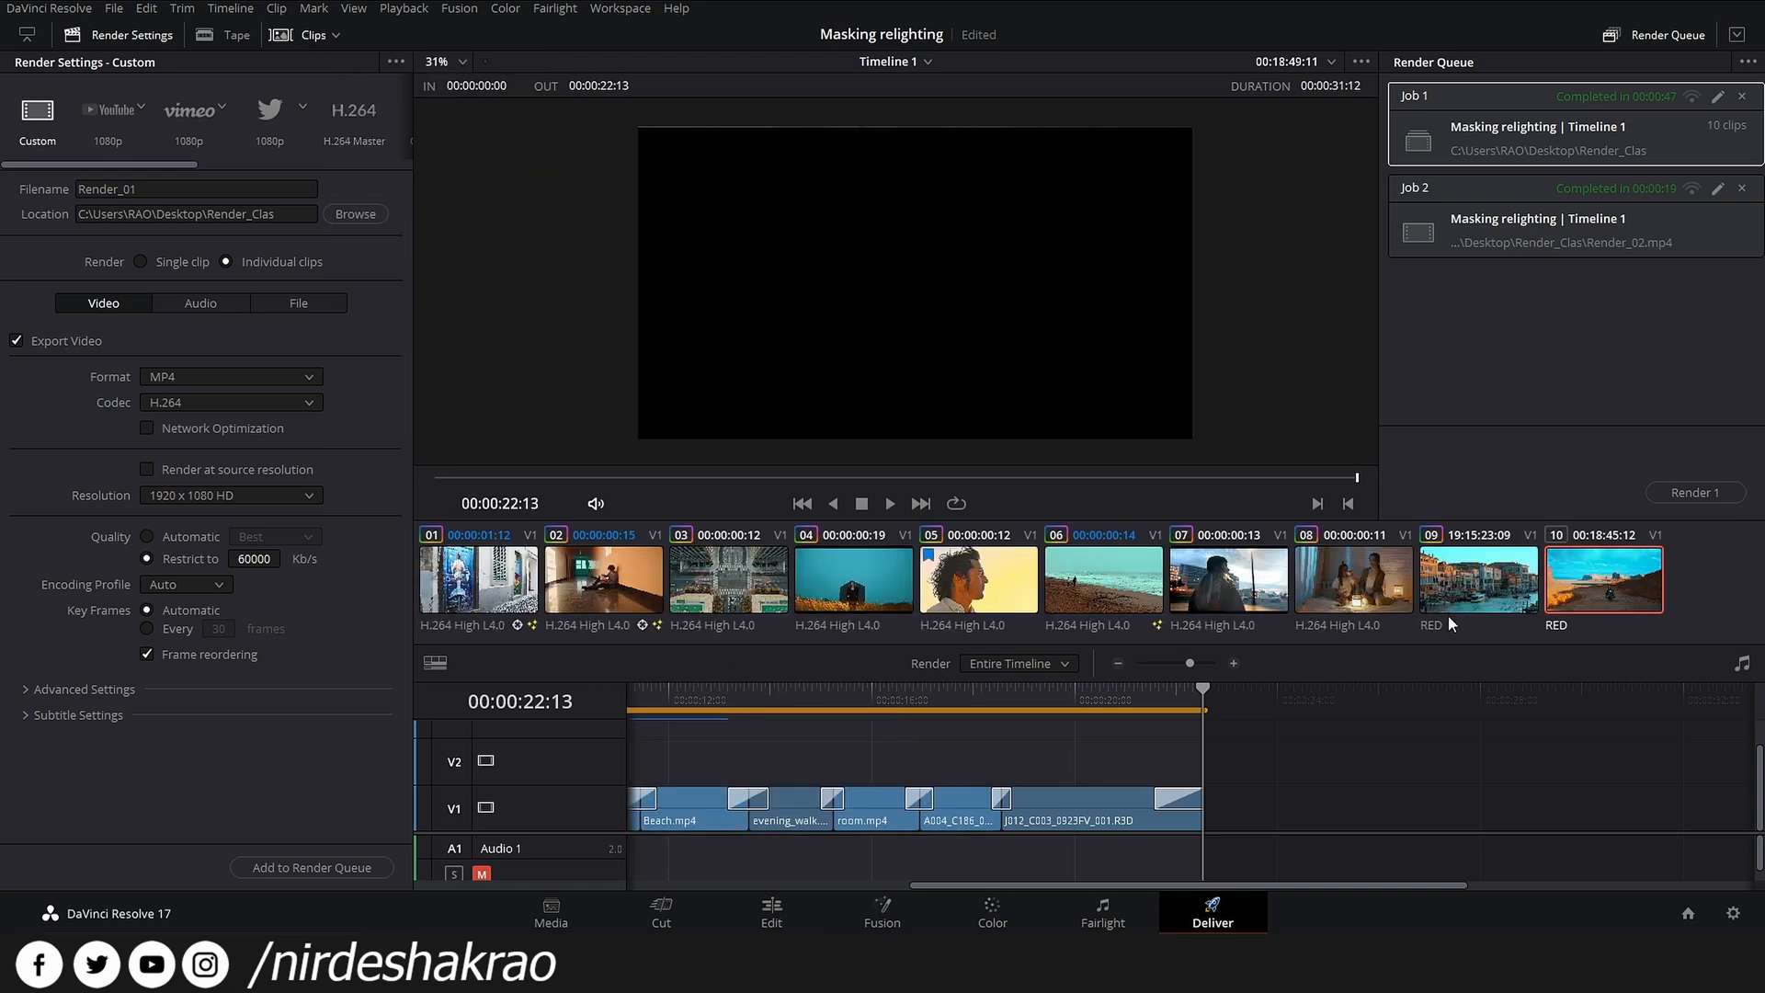
pyautogui.click(337, 31)
pyautogui.click(396, 145)
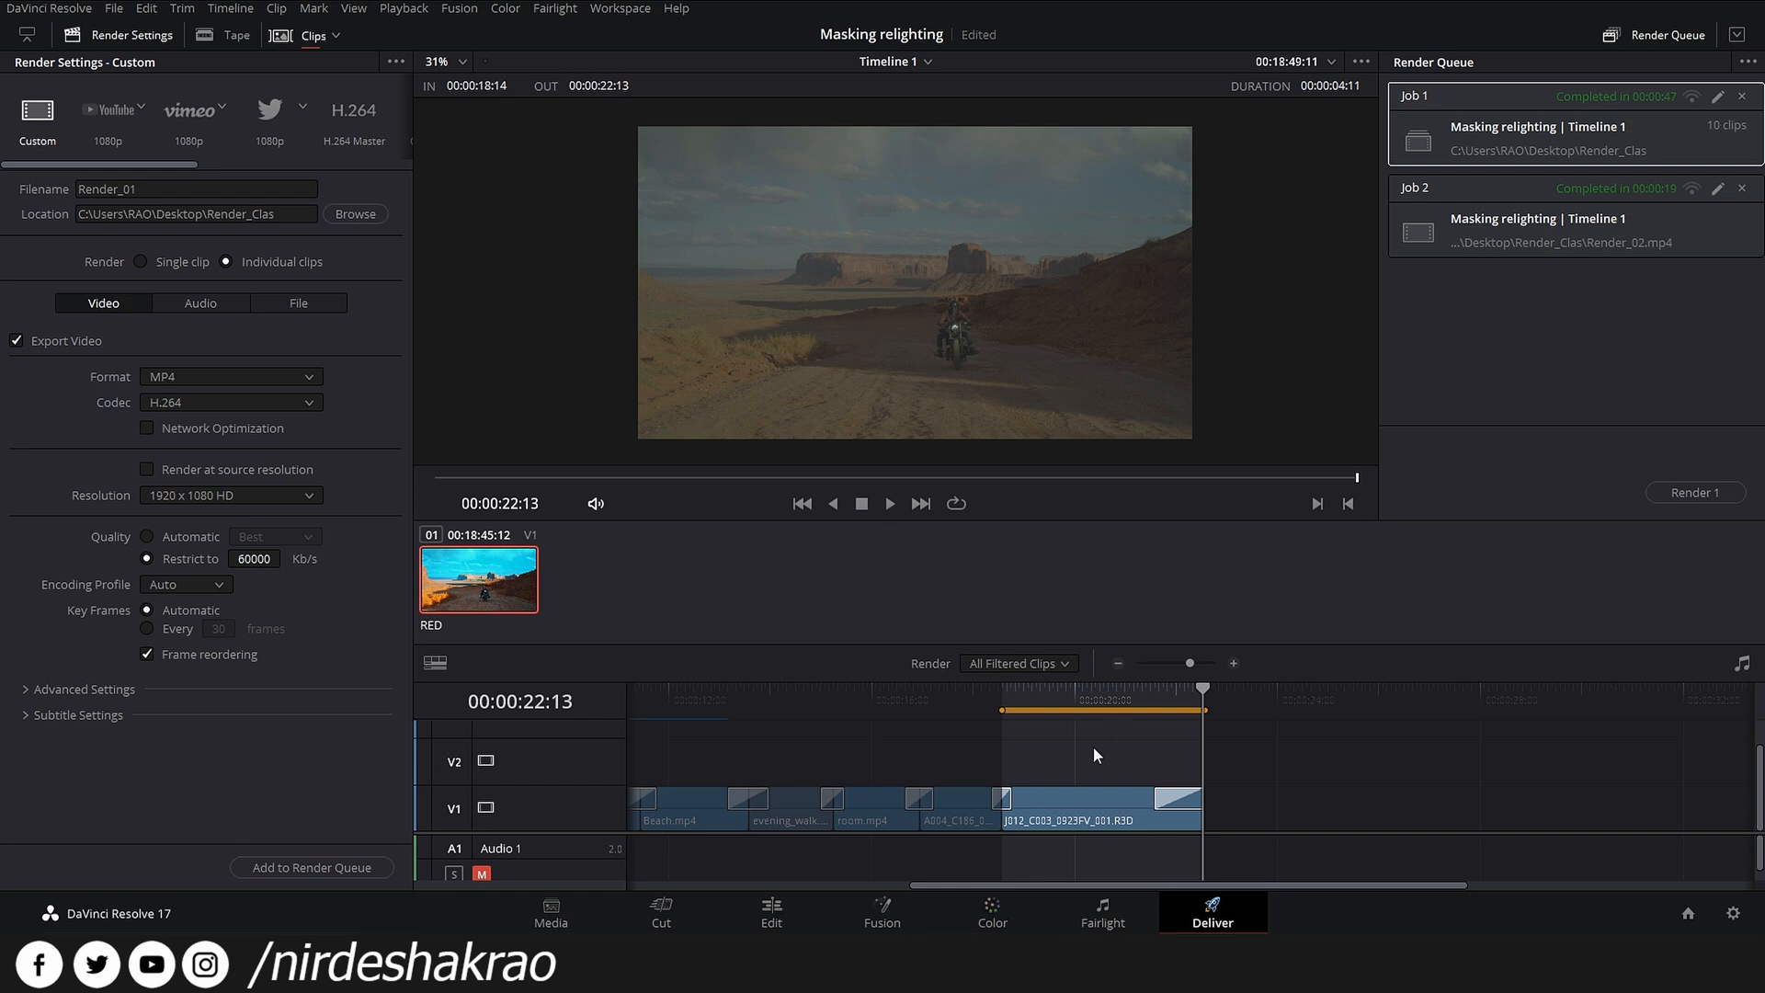
# - Check the desert clip on the Color page, and on the Deliver page filter to Ungraded Clips and back to All Clips
pyautogui.click(1000, 919)
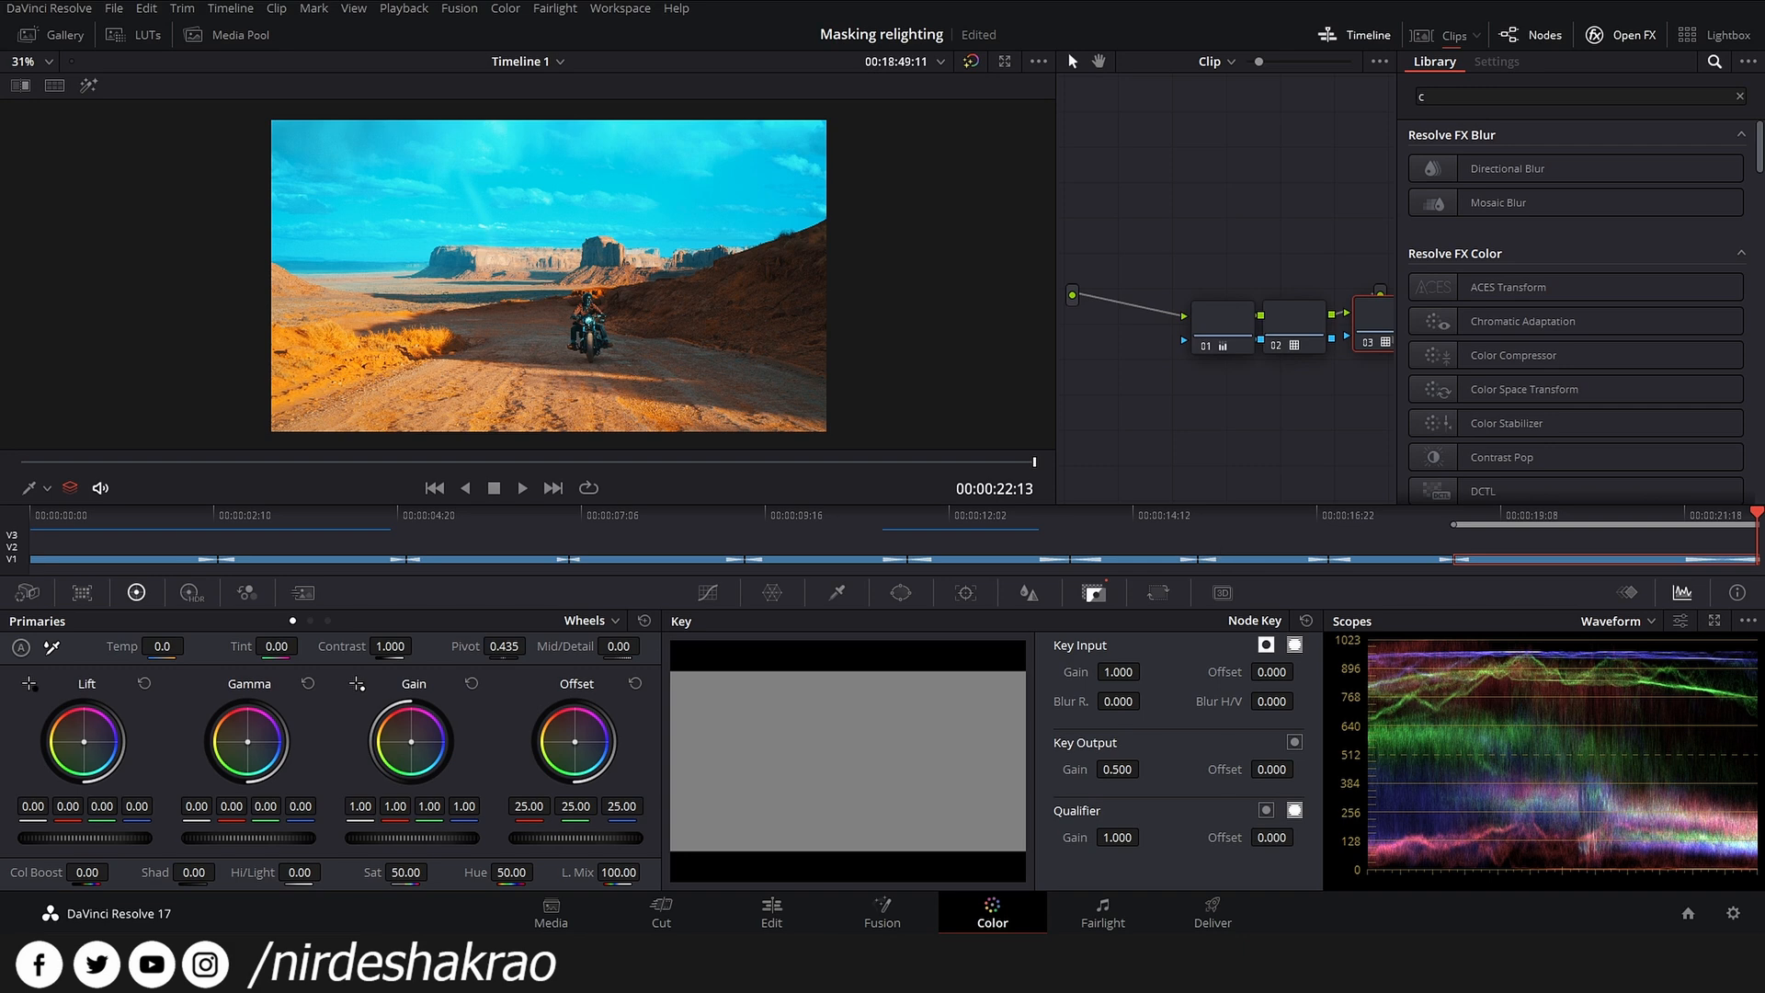
pyautogui.click(1185, 911)
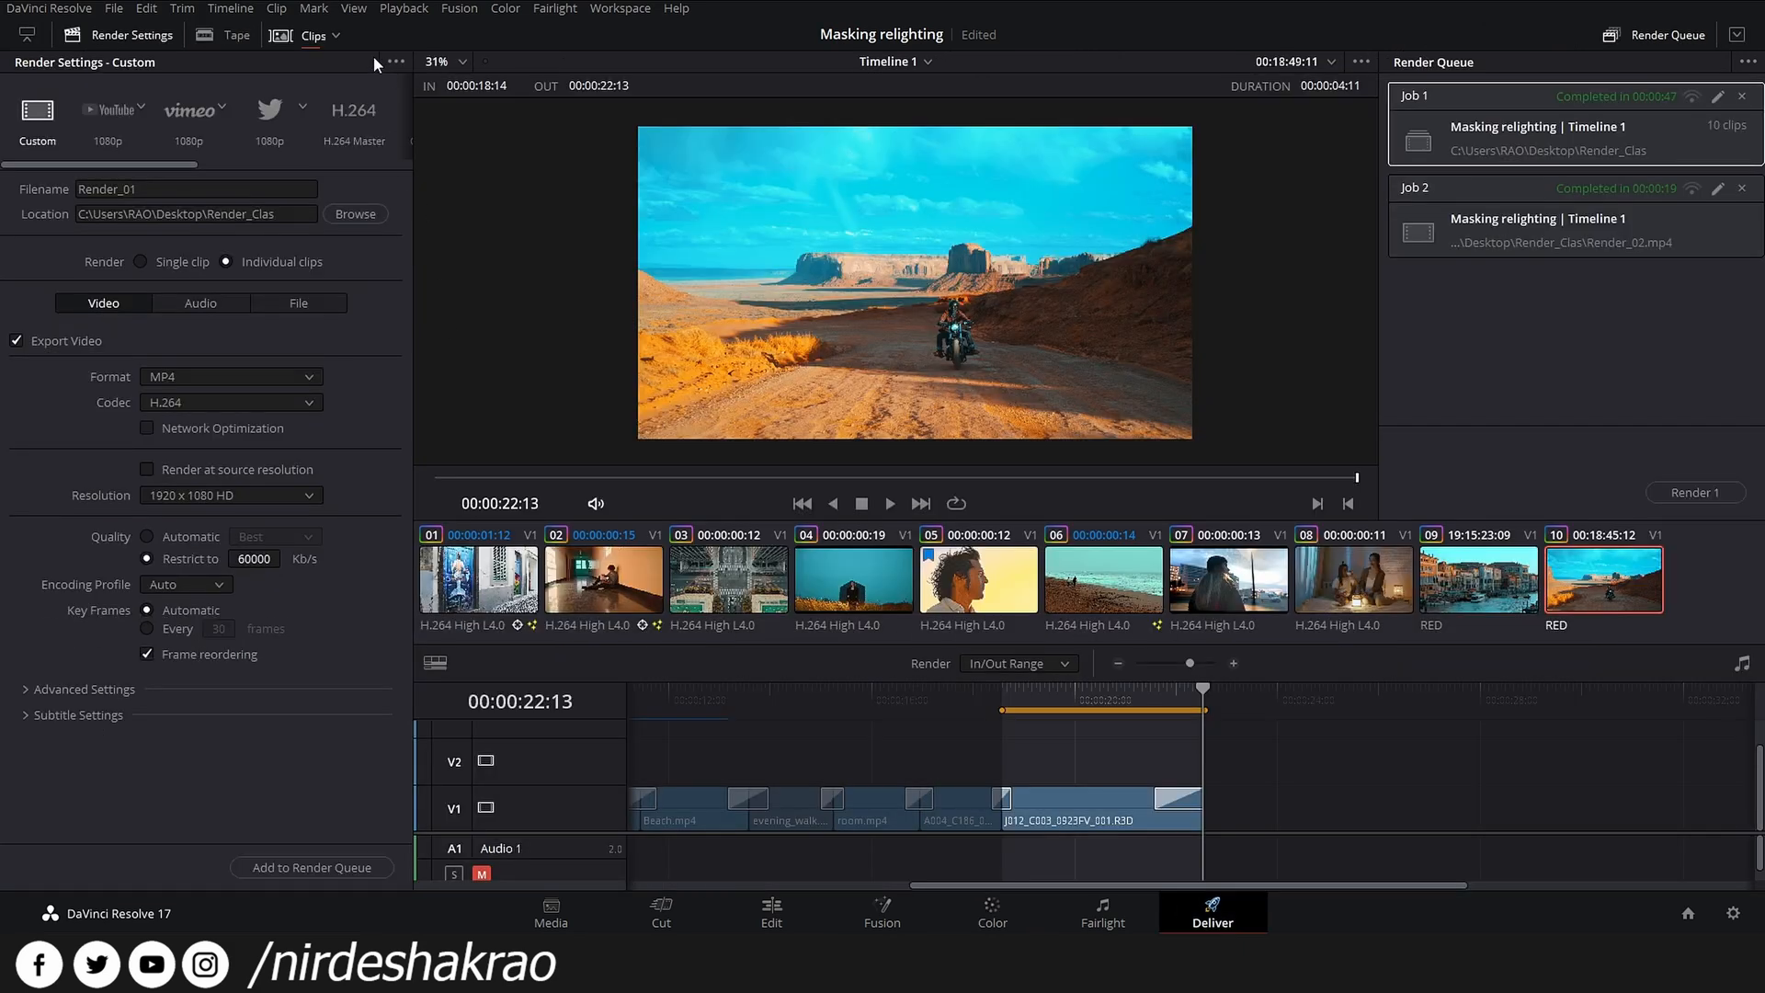
pyautogui.click(328, 37)
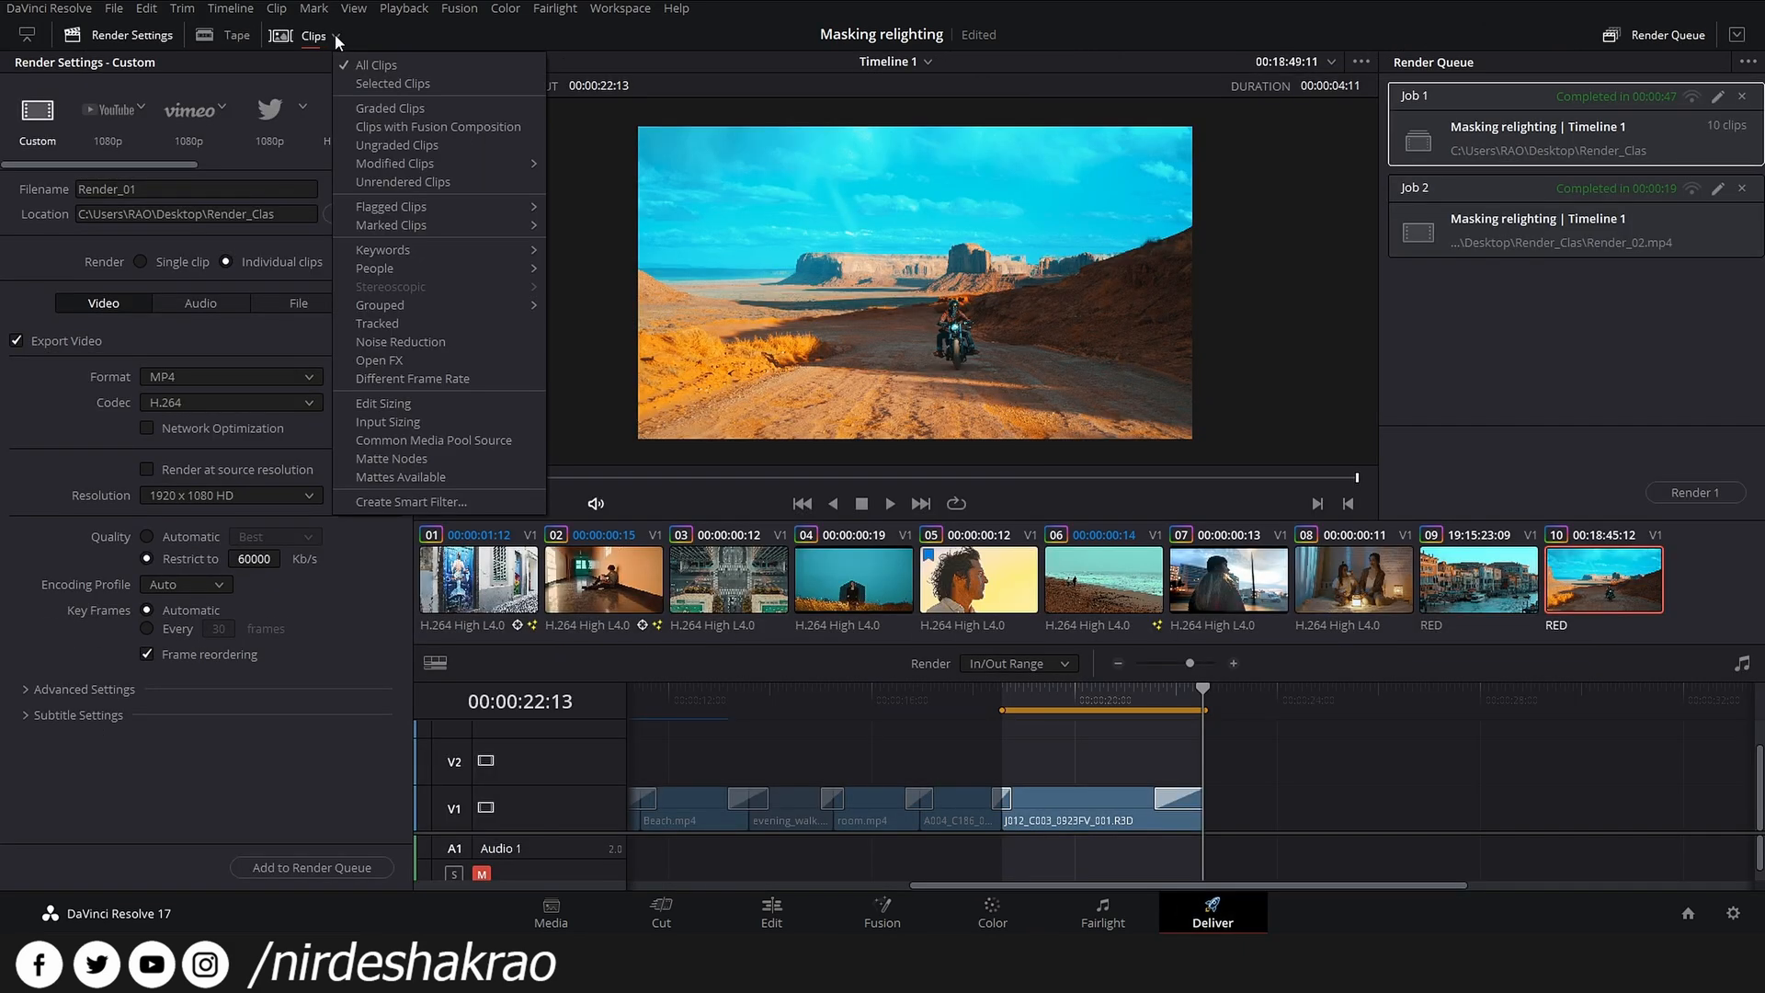
pyautogui.click(410, 144)
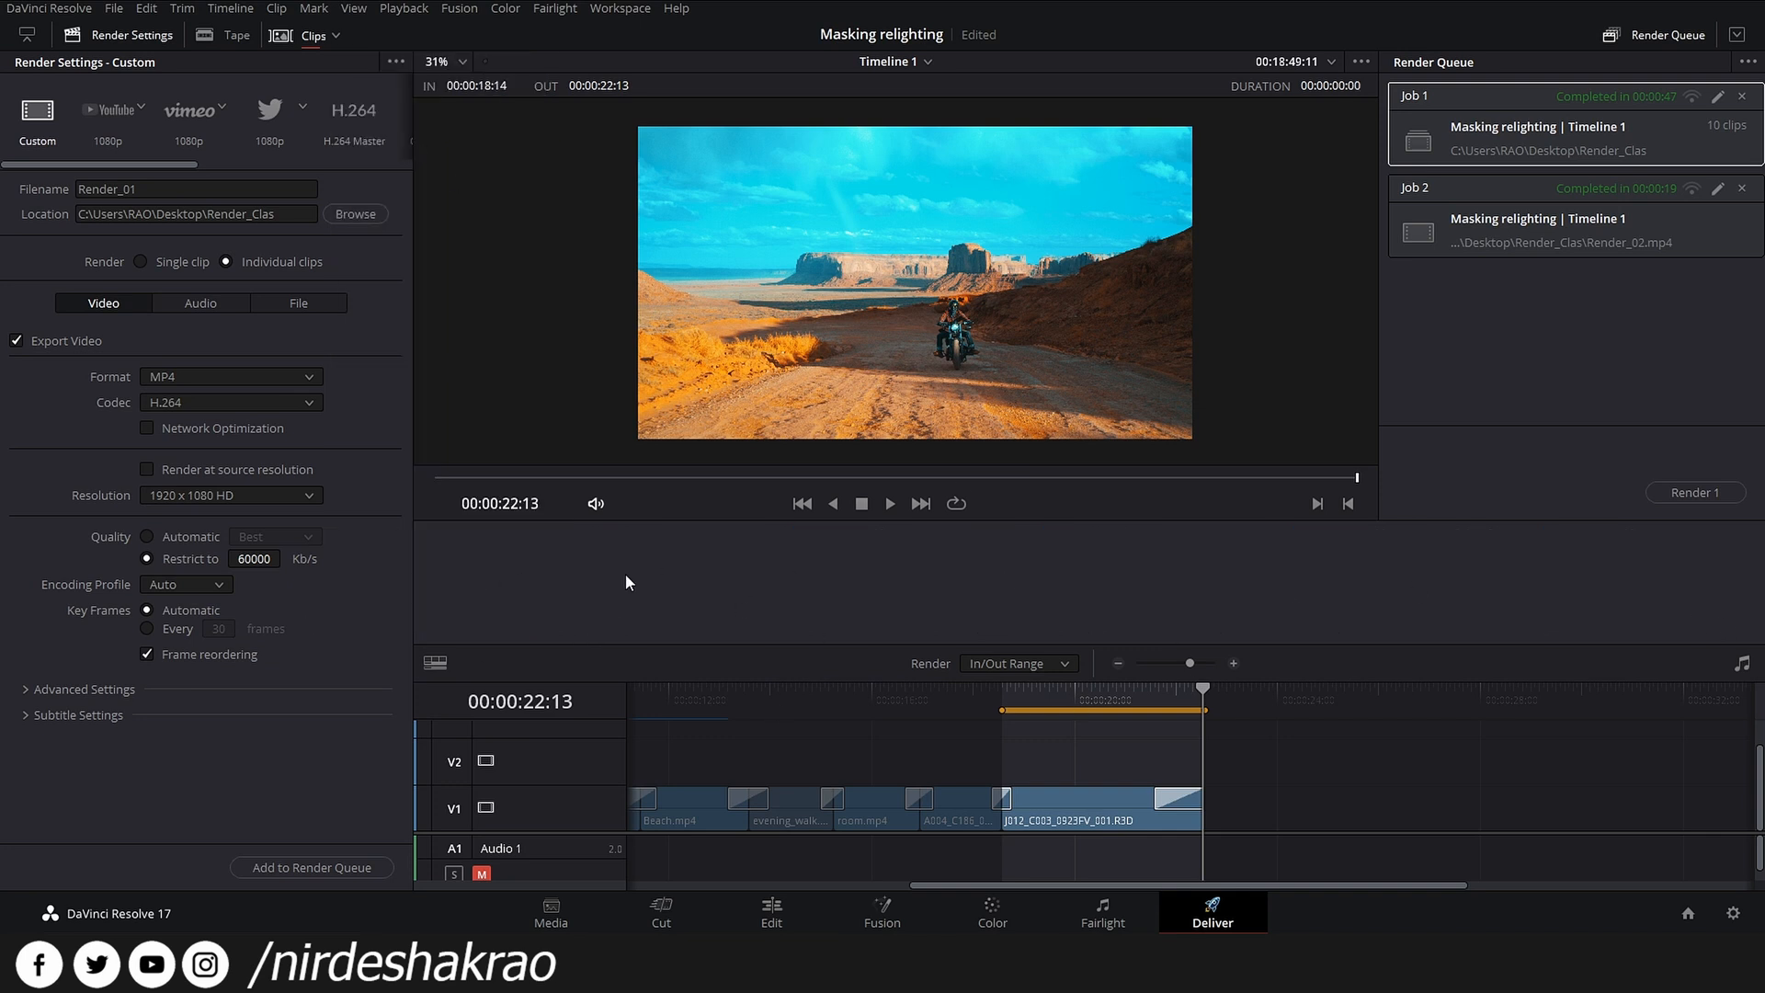
pyautogui.click(333, 39)
pyautogui.click(353, 60)
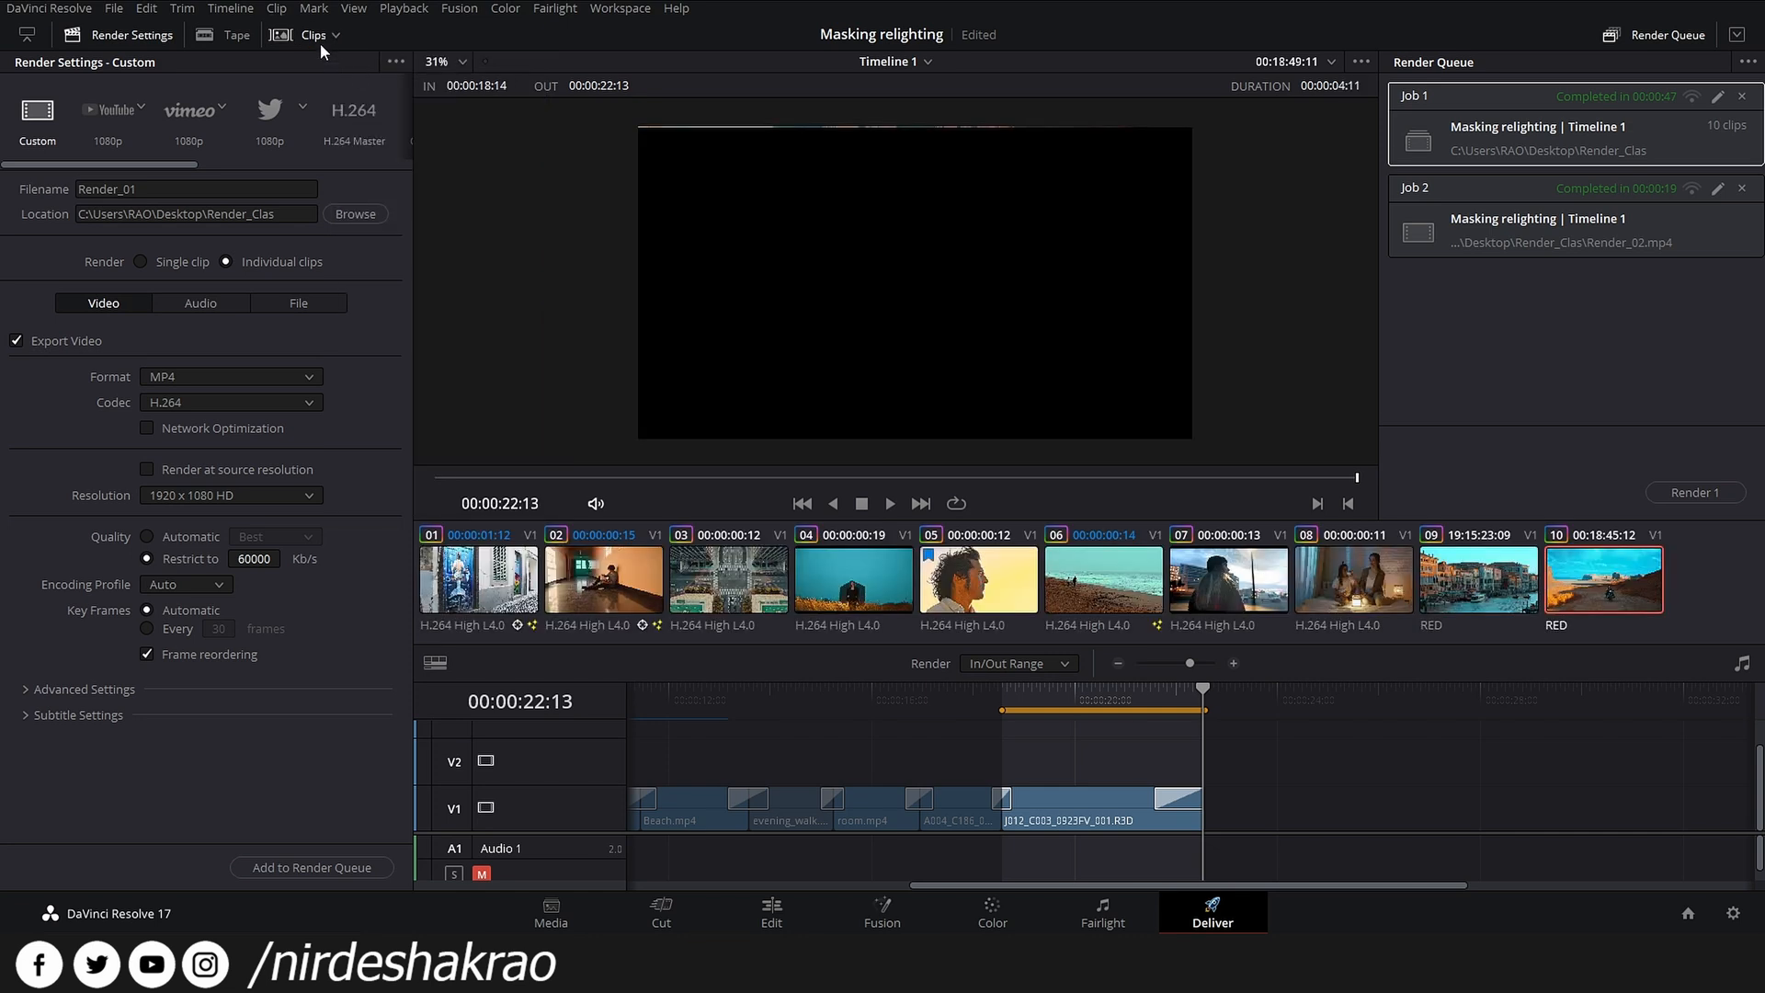
# - Set the render to Single clip, and apply the Noise Reduction clip filter by accepting the switch to individual clips
pyautogui.click(140, 261)
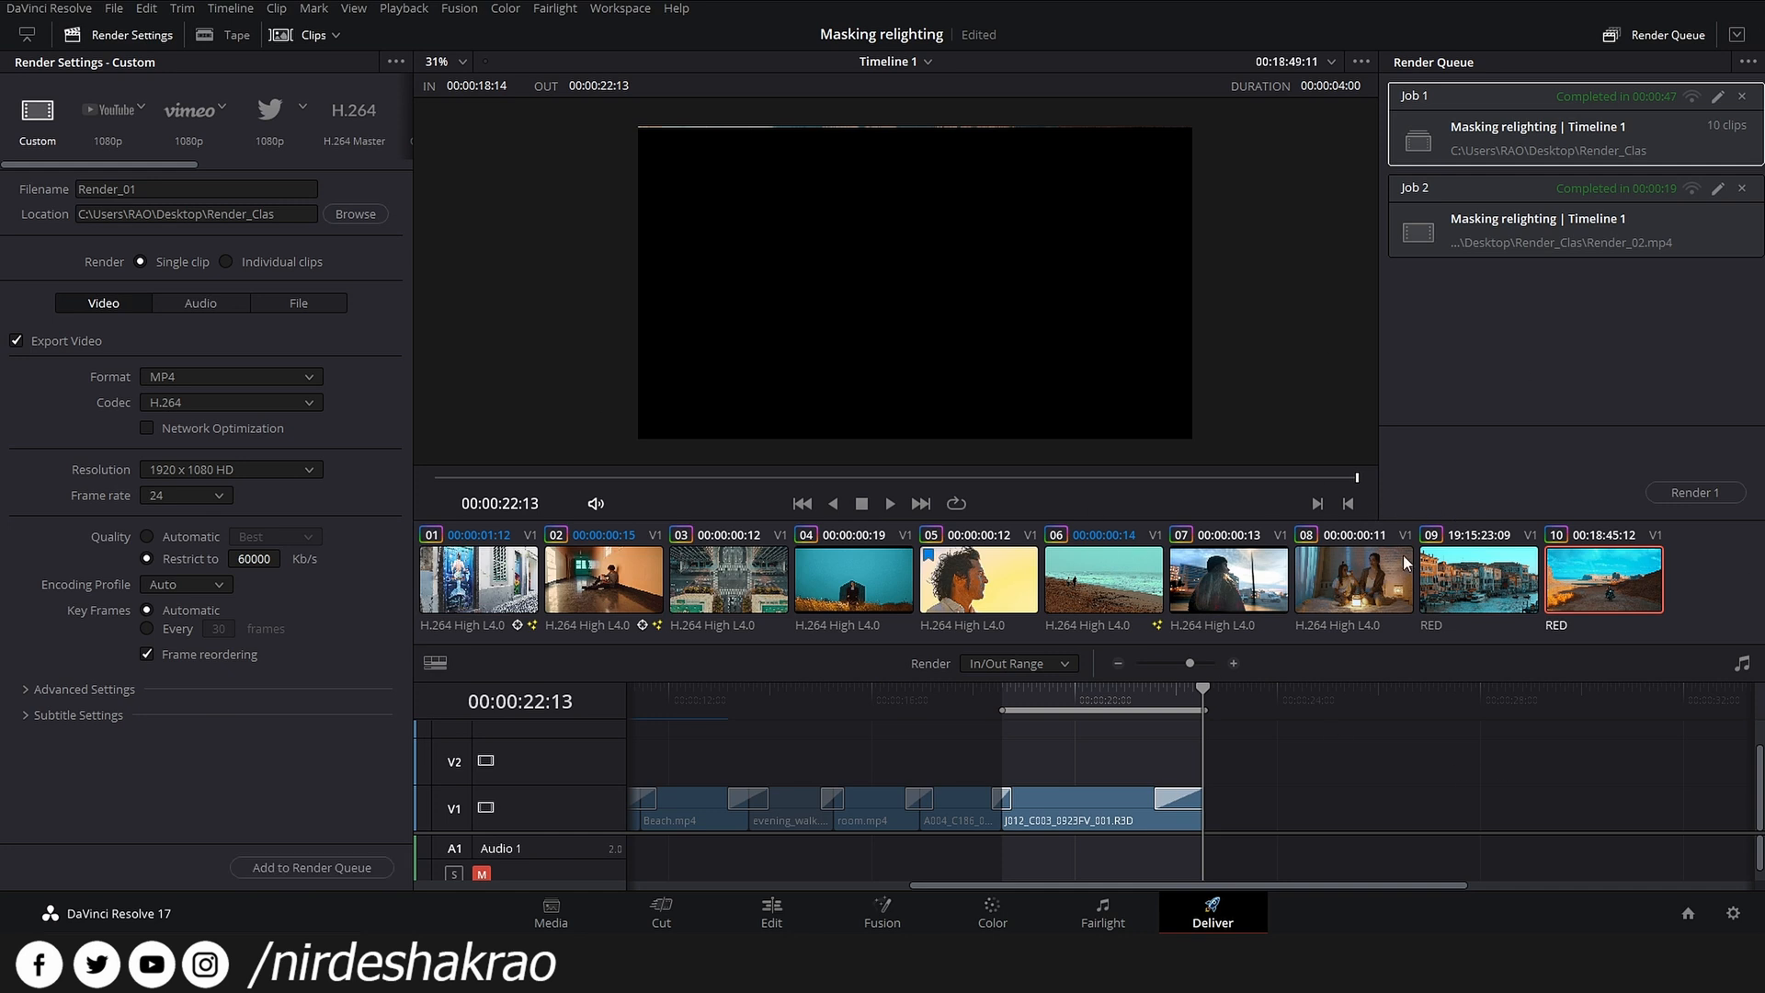
pyautogui.click(333, 35)
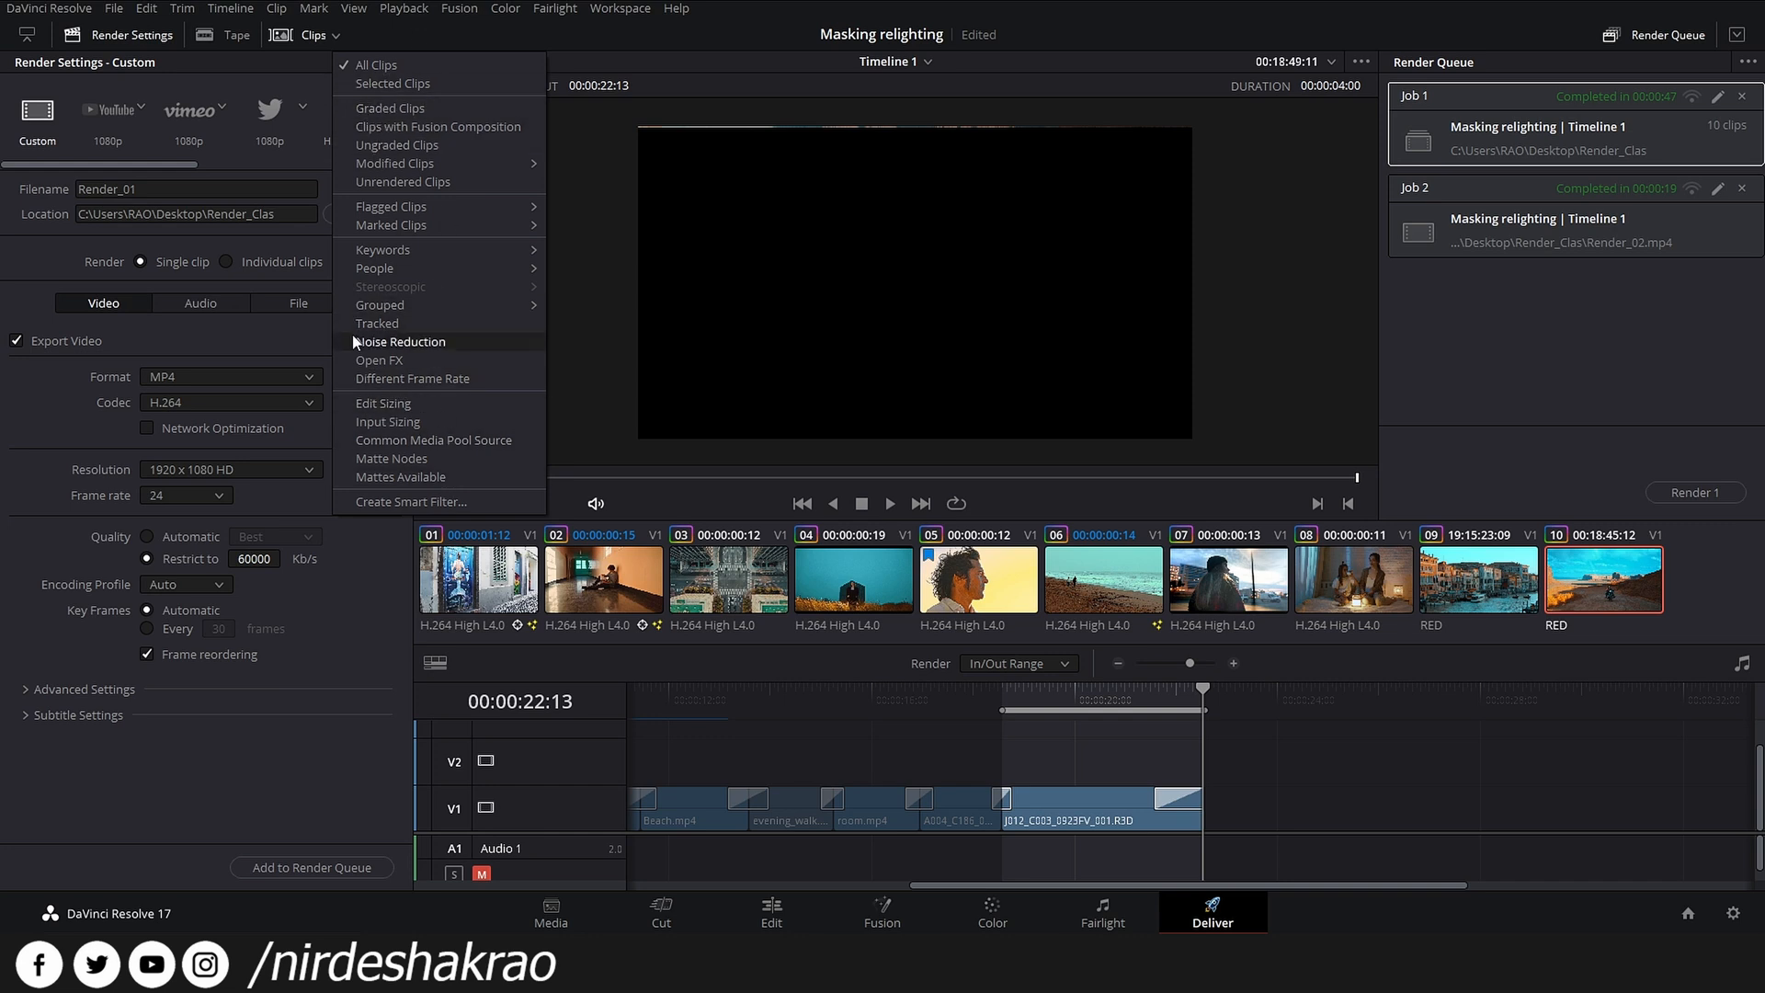
pyautogui.click(435, 343)
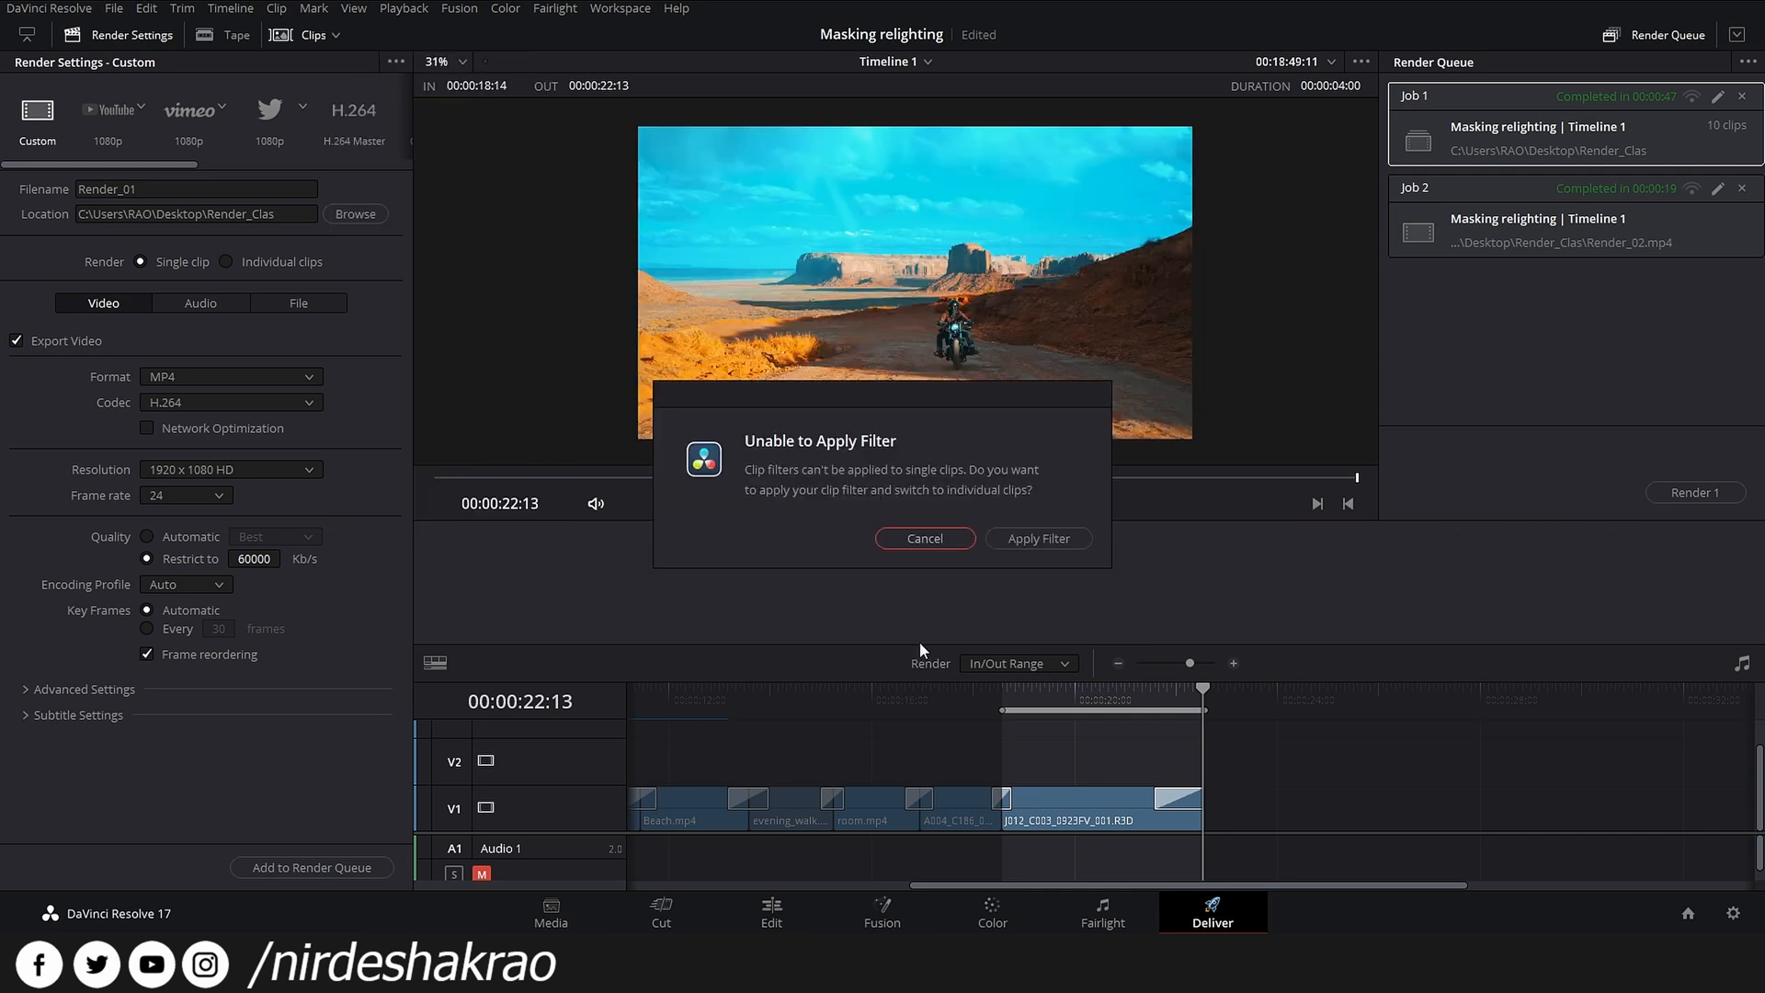
pyautogui.click(1047, 539)
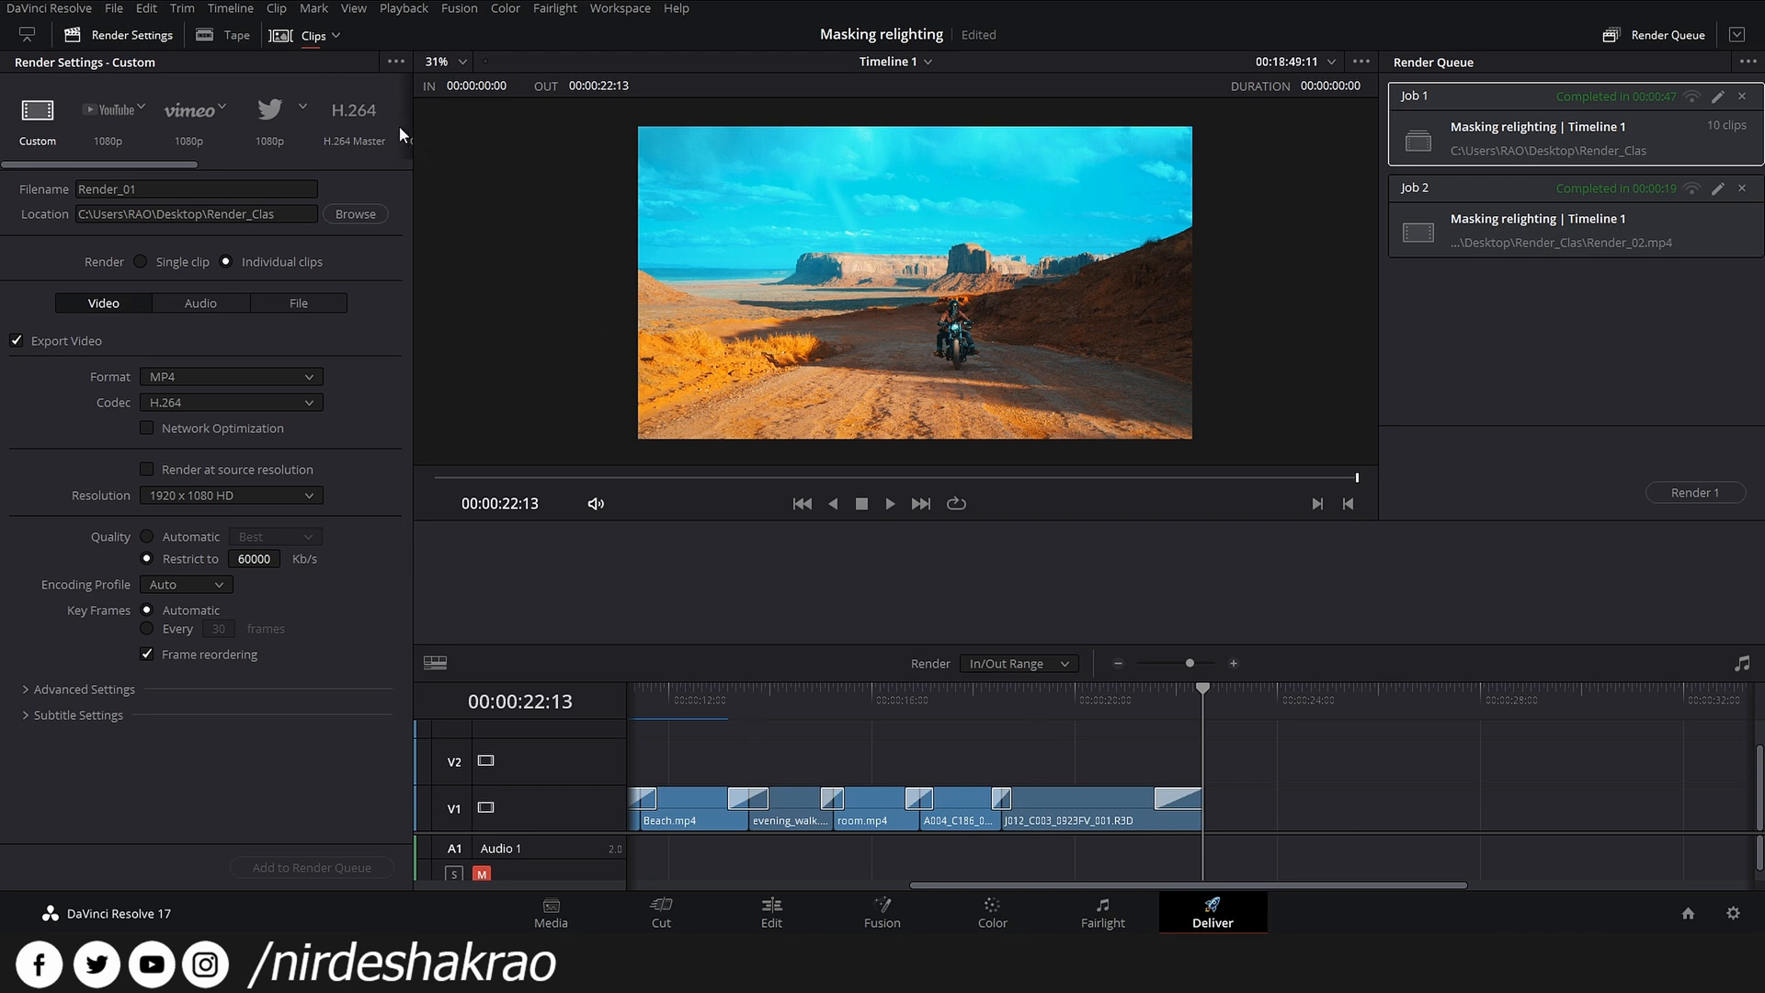
# - Display the clip thumbnails on the Color page, filter them to Open FX, and view the woman-in-a-beanie clip
pyautogui.click(996, 913)
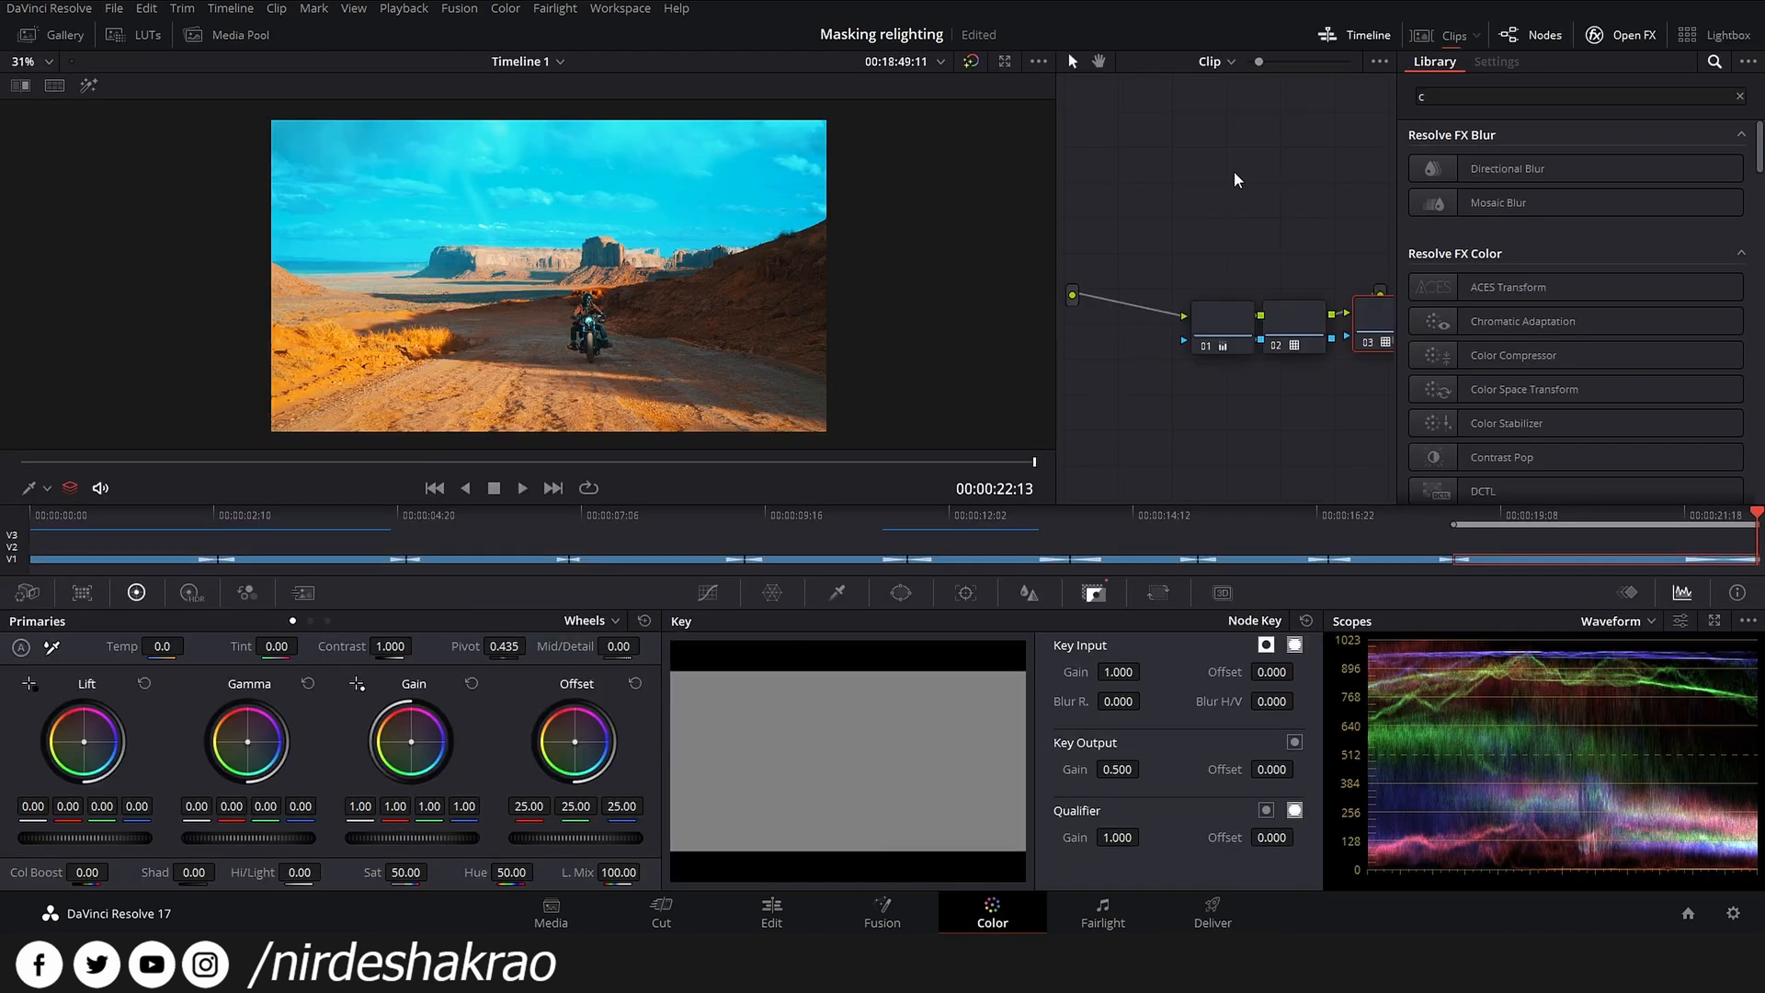
pyautogui.click(1446, 39)
pyautogui.click(1448, 41)
pyautogui.click(1449, 41)
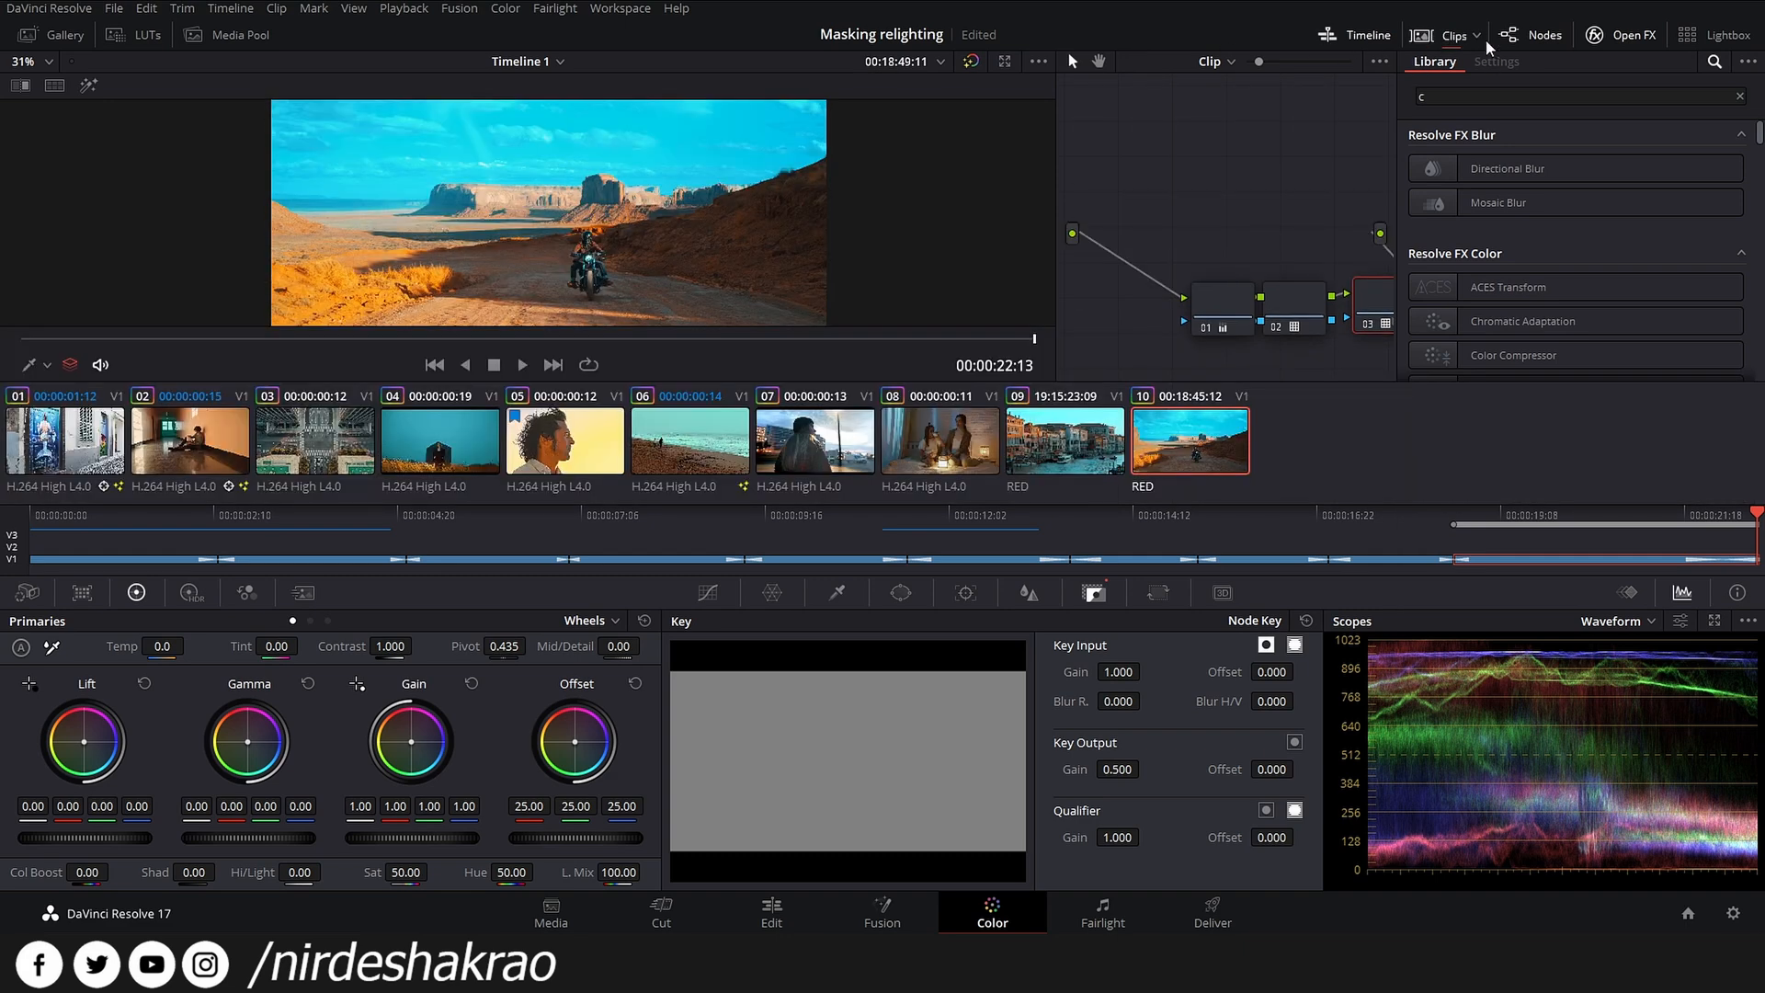
pyautogui.click(1477, 38)
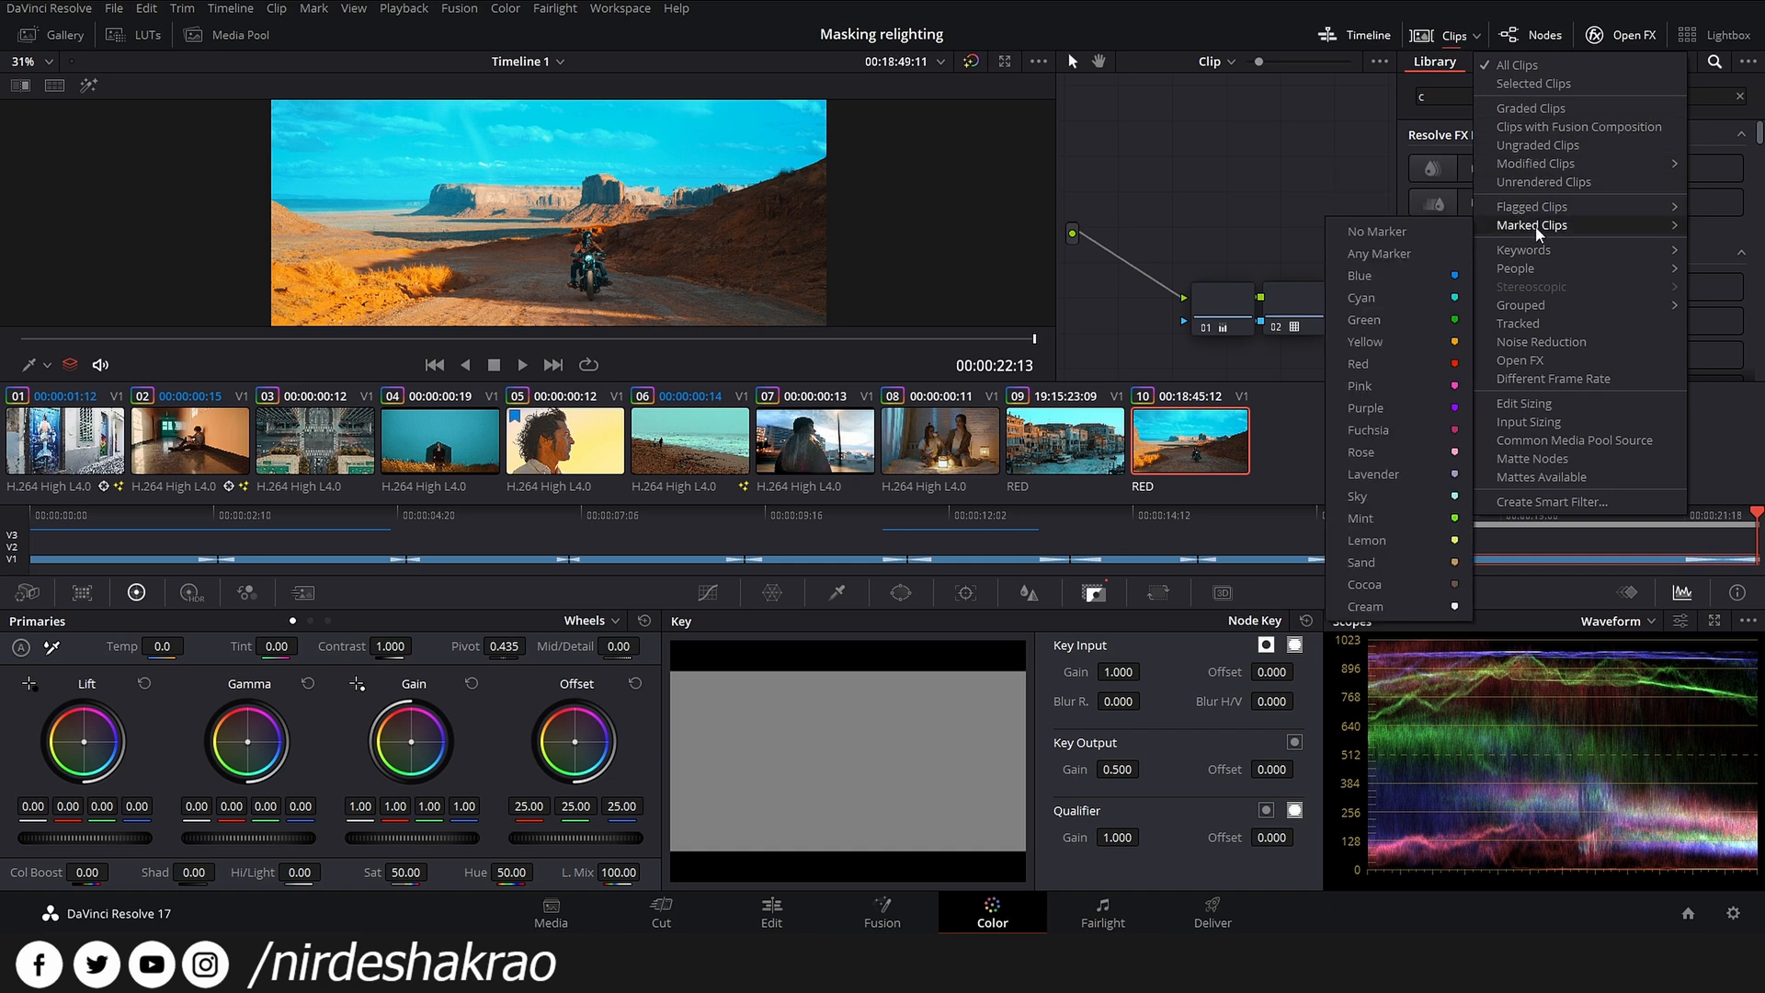
pyautogui.click(1532, 368)
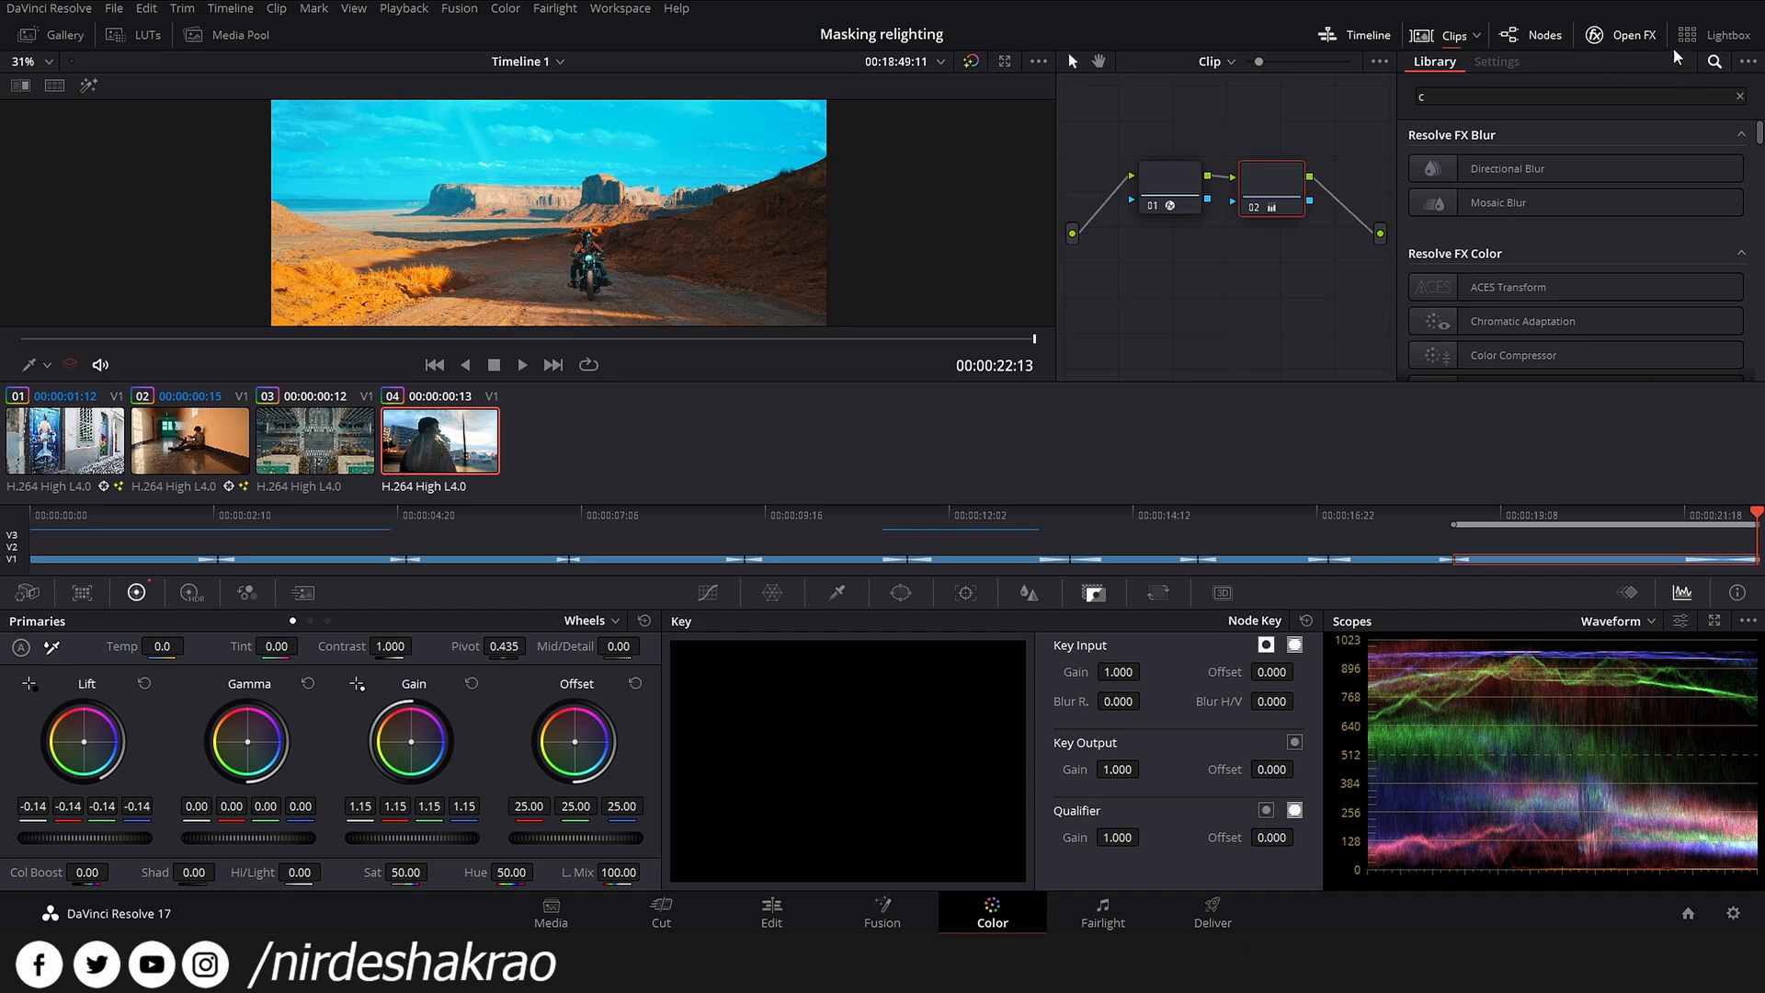
pyautogui.click(359, 439)
pyautogui.click(446, 434)
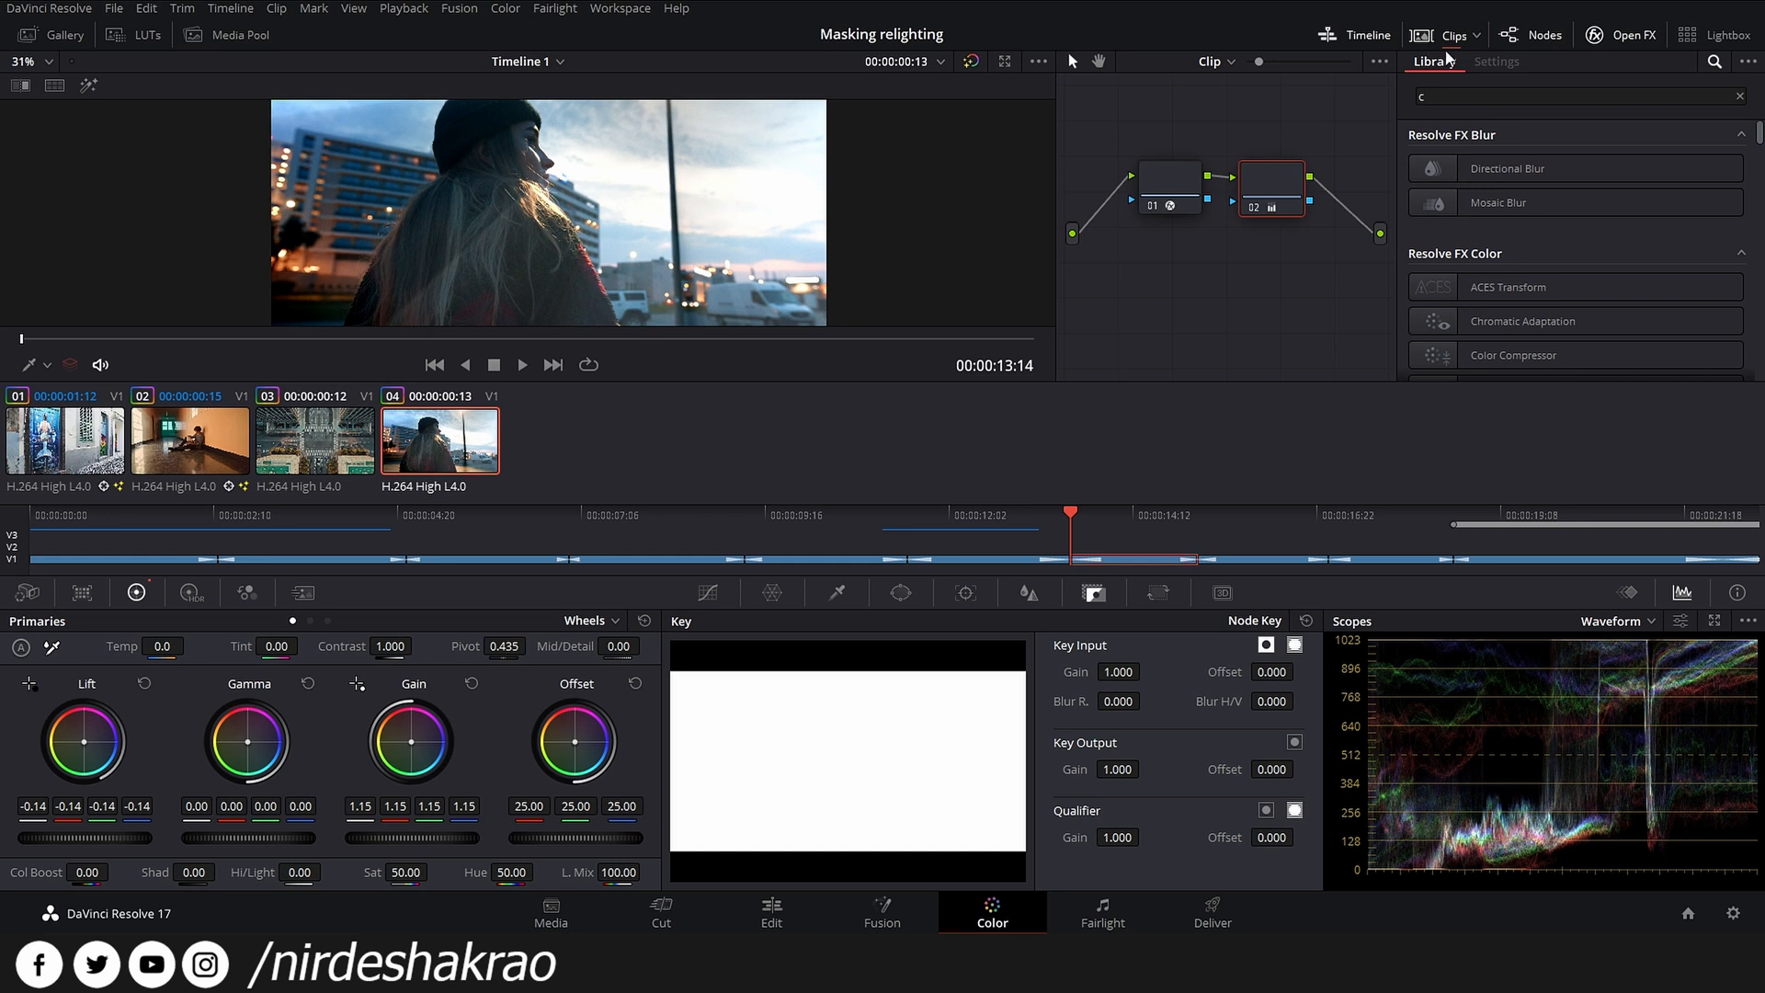
# - Filter the Color page clips to Clips with Fusion Composition, restore All Clips, and select the hut clip
pyautogui.click(1477, 36)
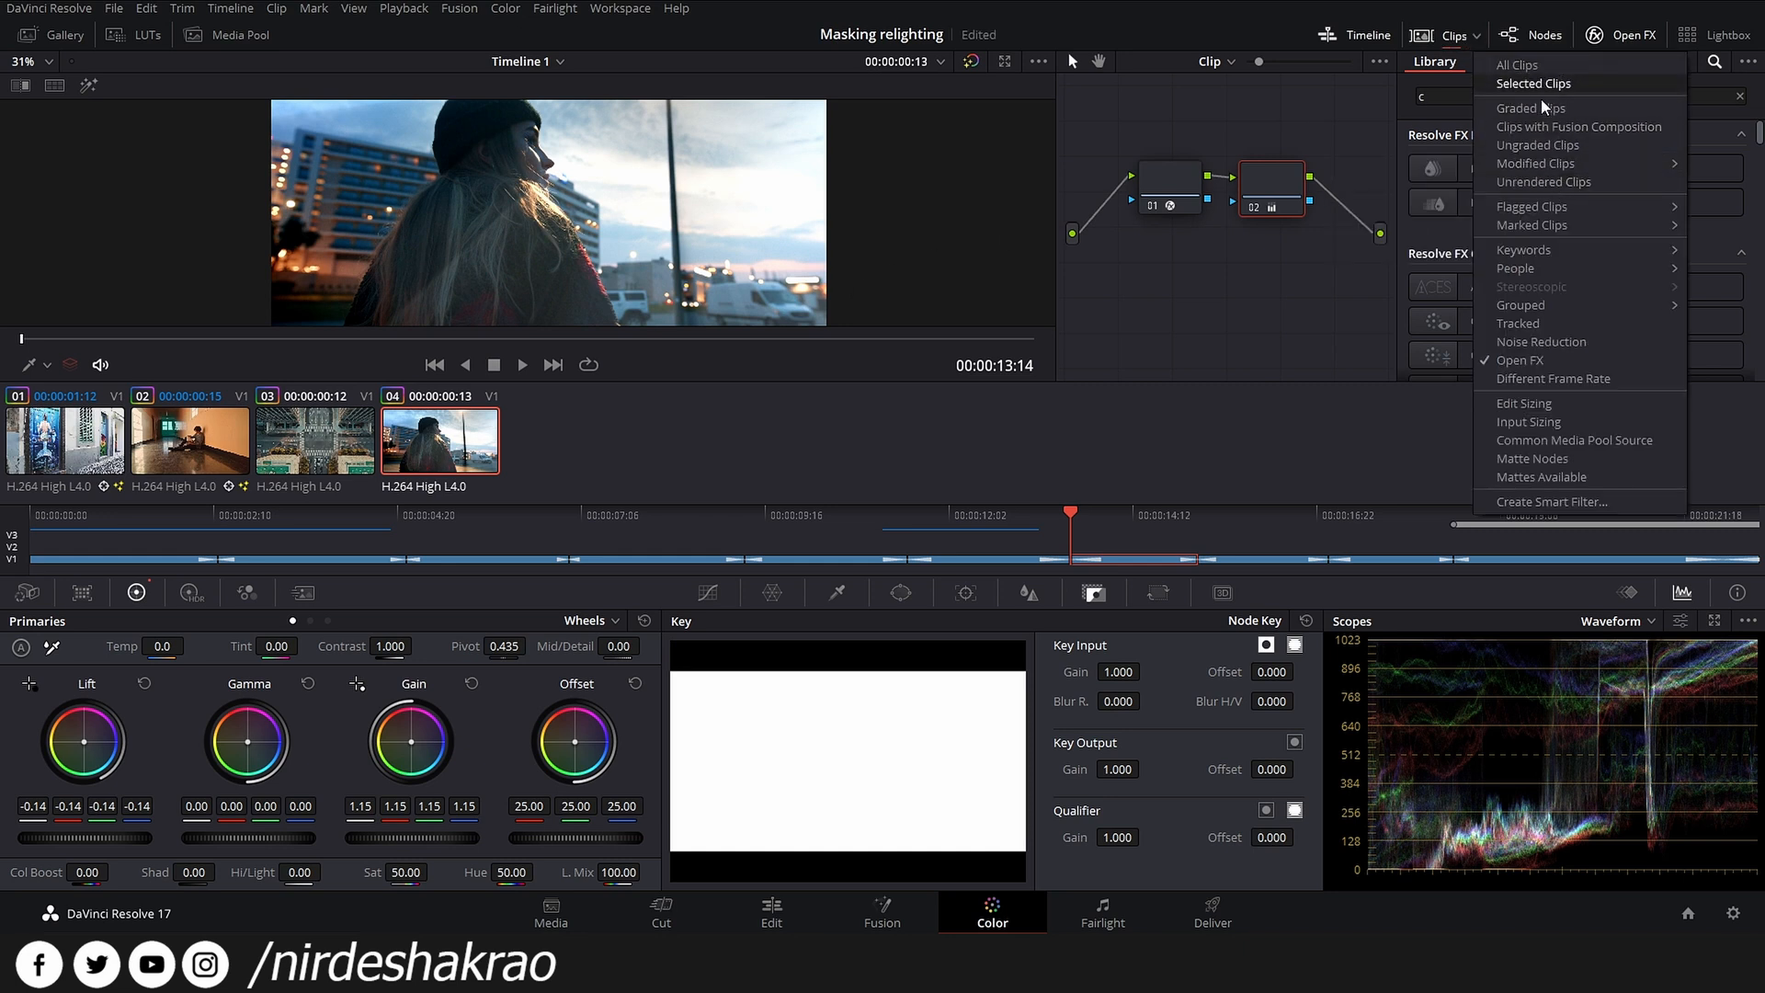
pyautogui.click(1596, 129)
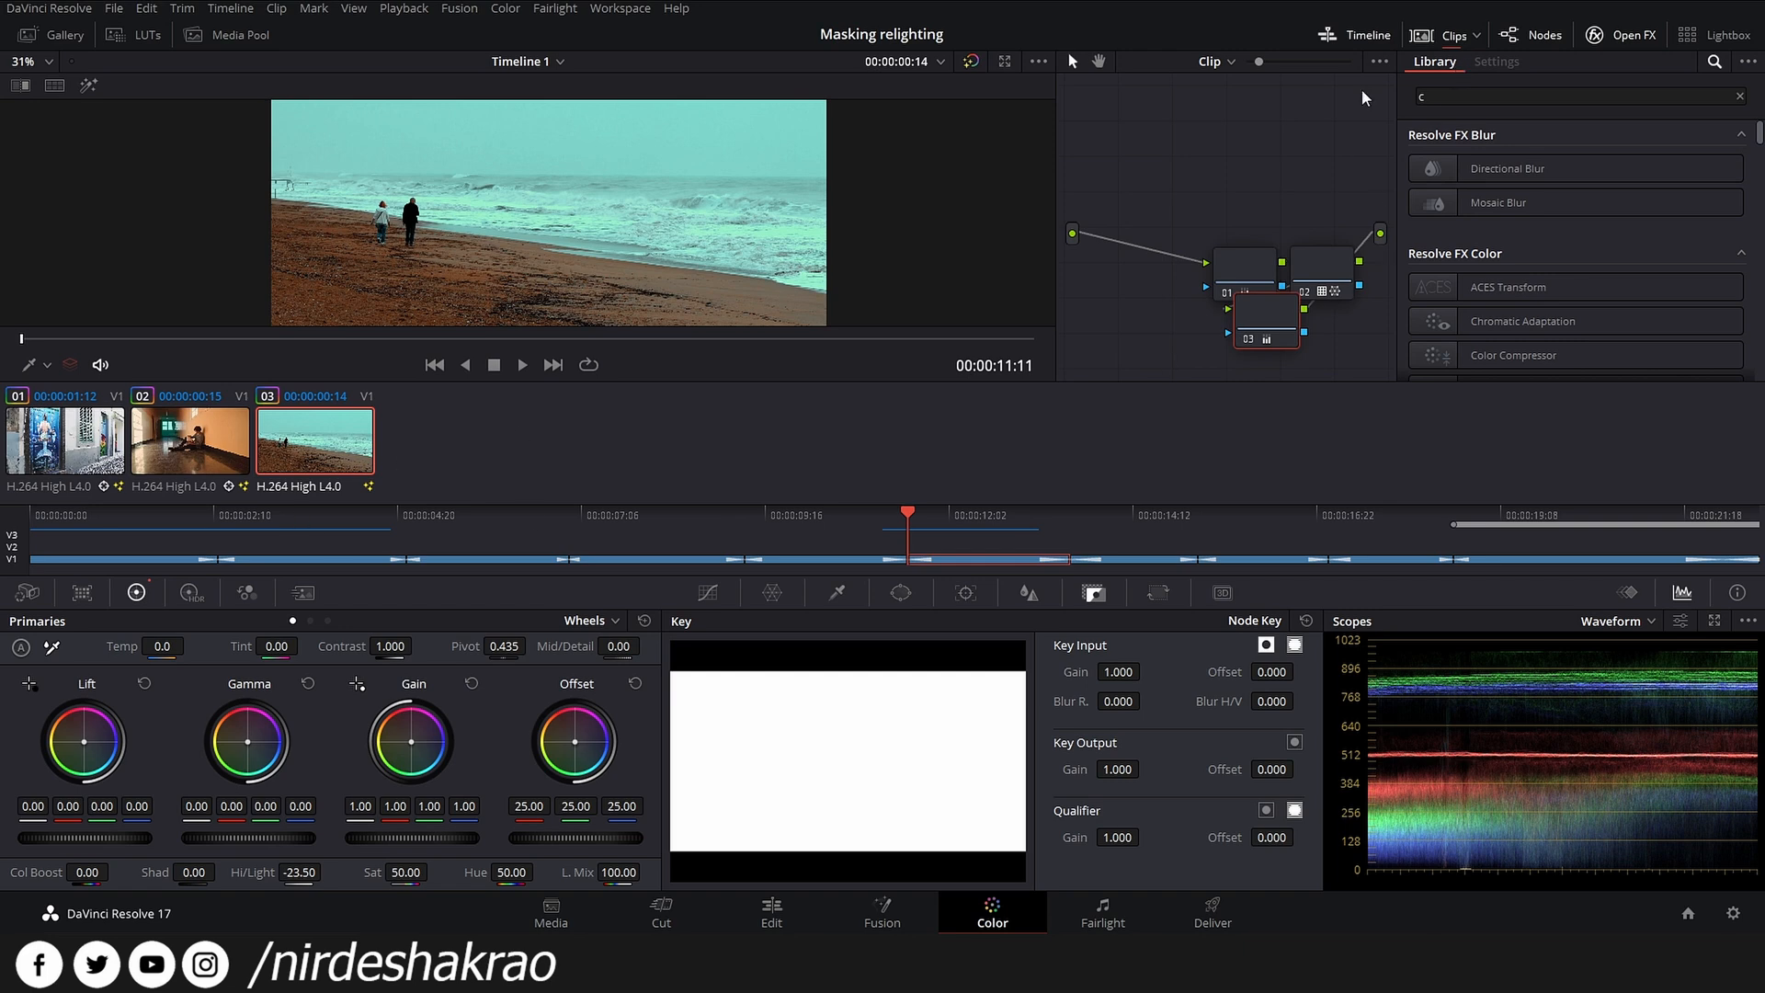
pyautogui.click(1477, 38)
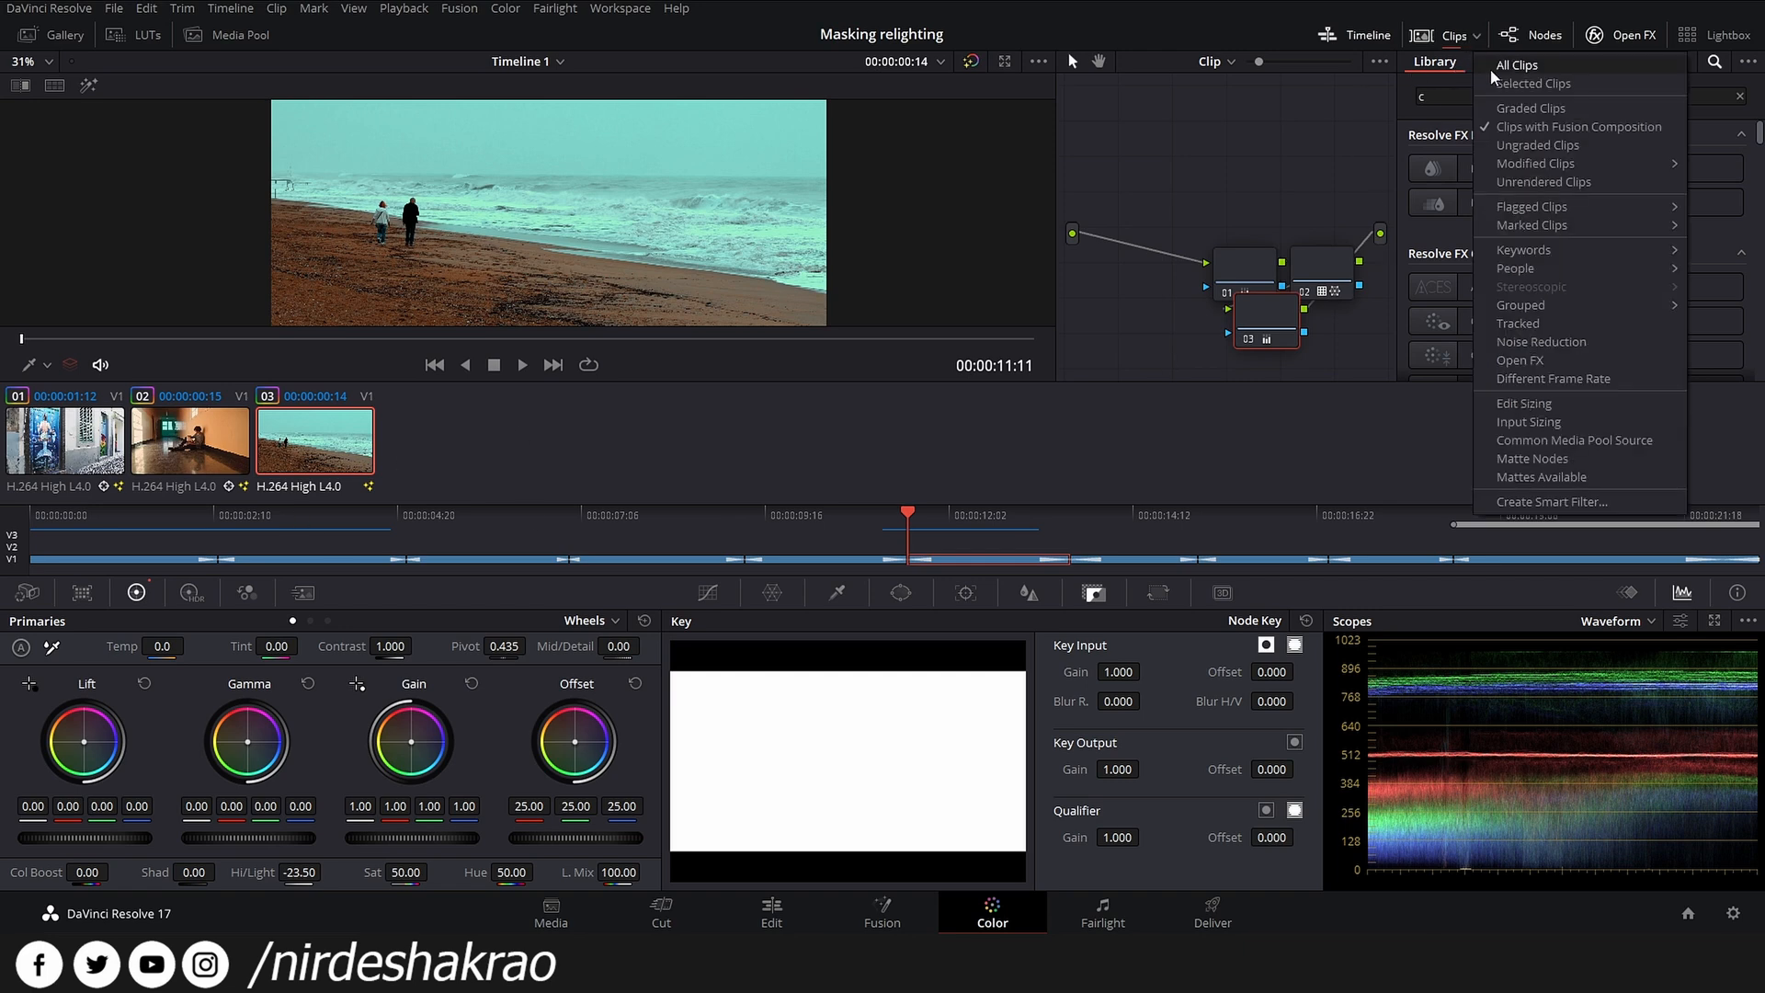
pyautogui.click(1491, 66)
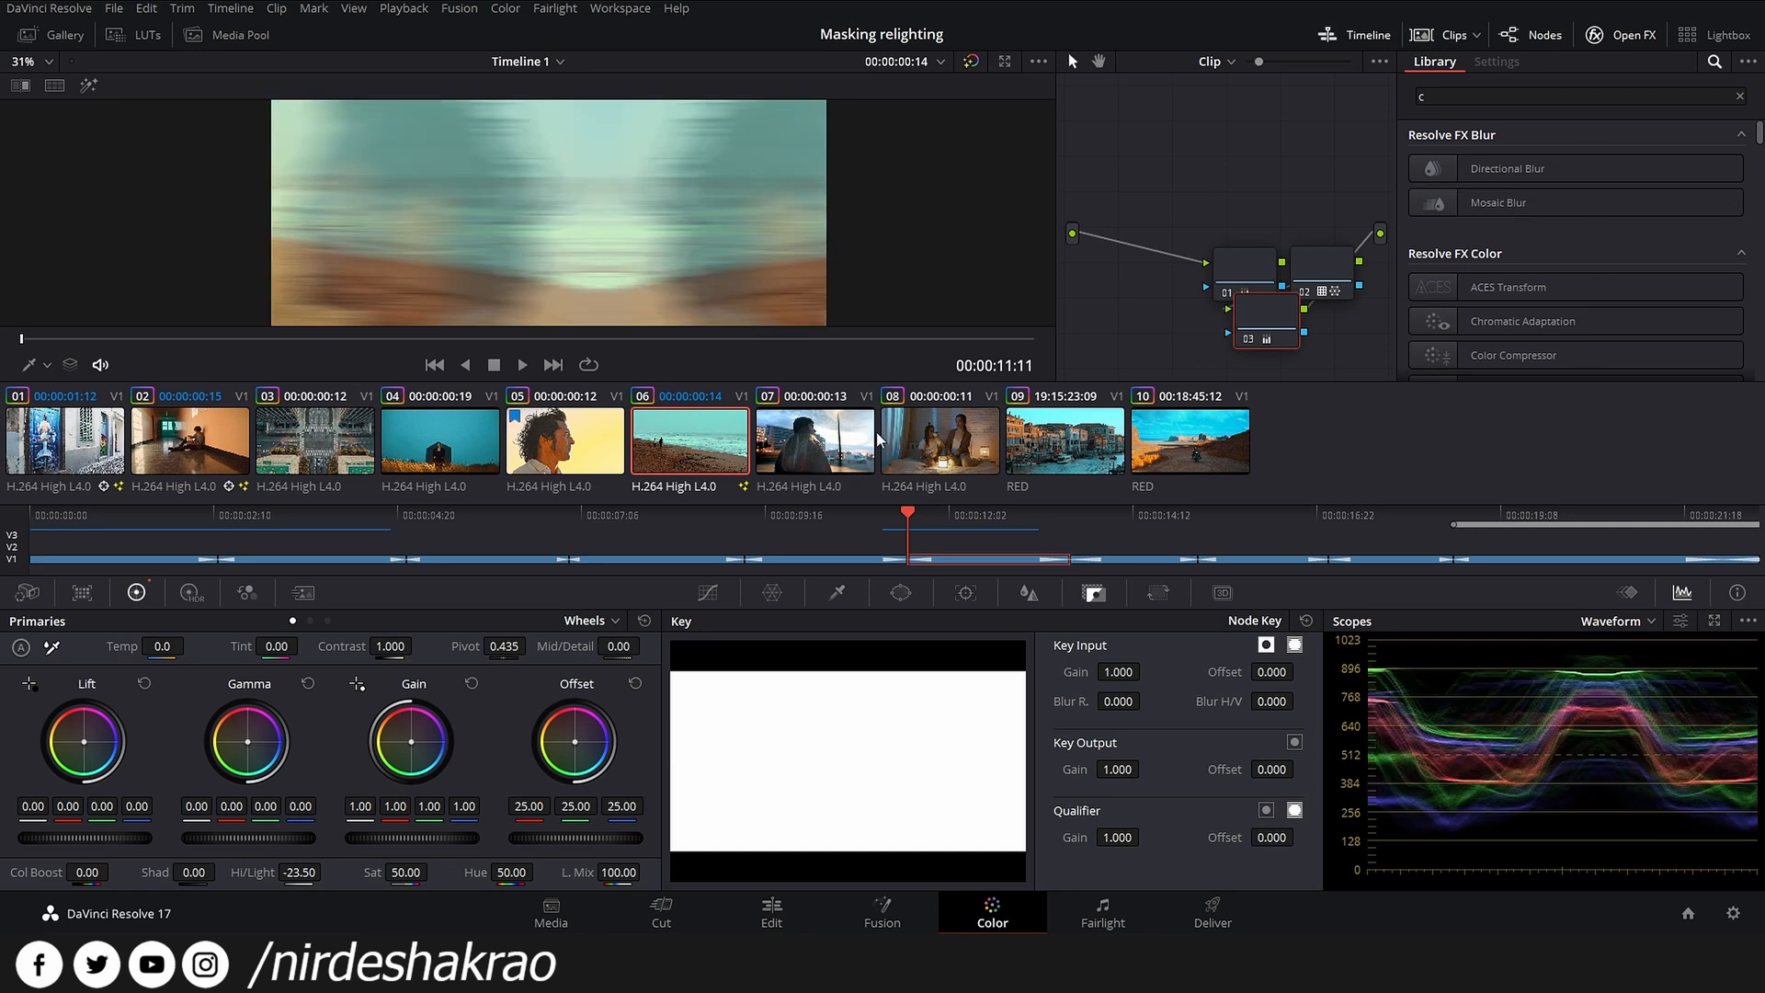
pyautogui.click(443, 419)
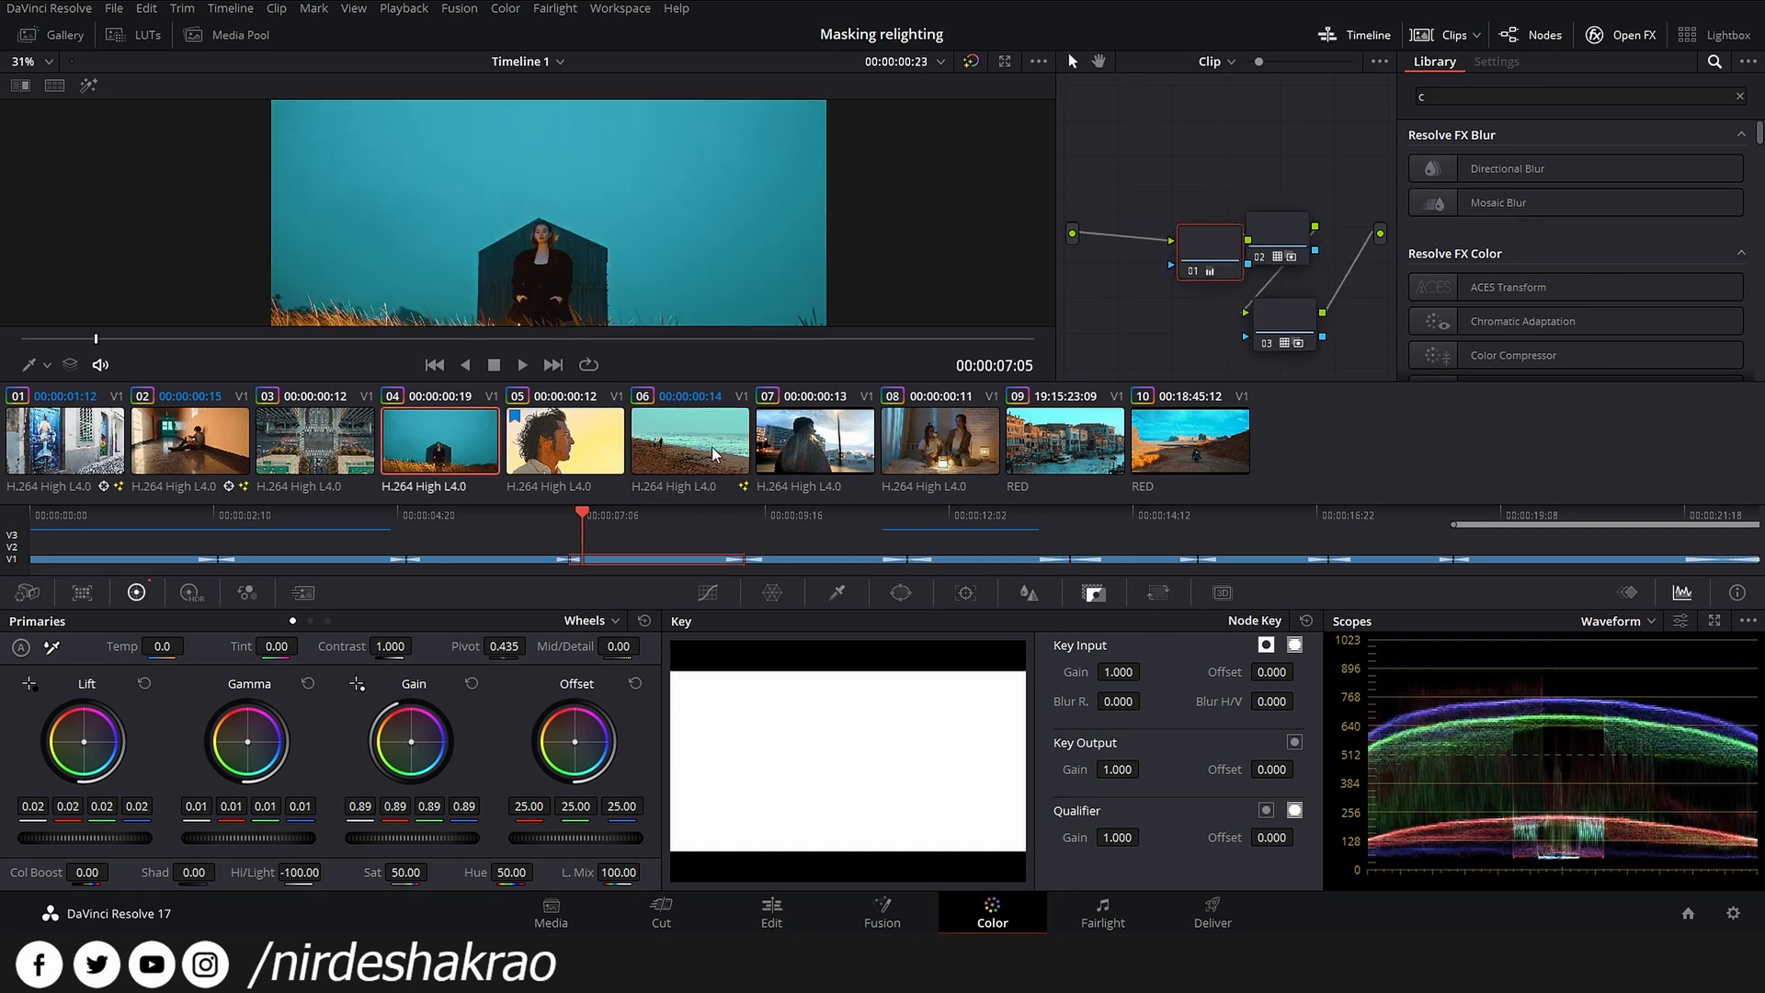
# - Return to the Deliver page, look through the available video export formats, and try DPX
pyautogui.click(1212, 912)
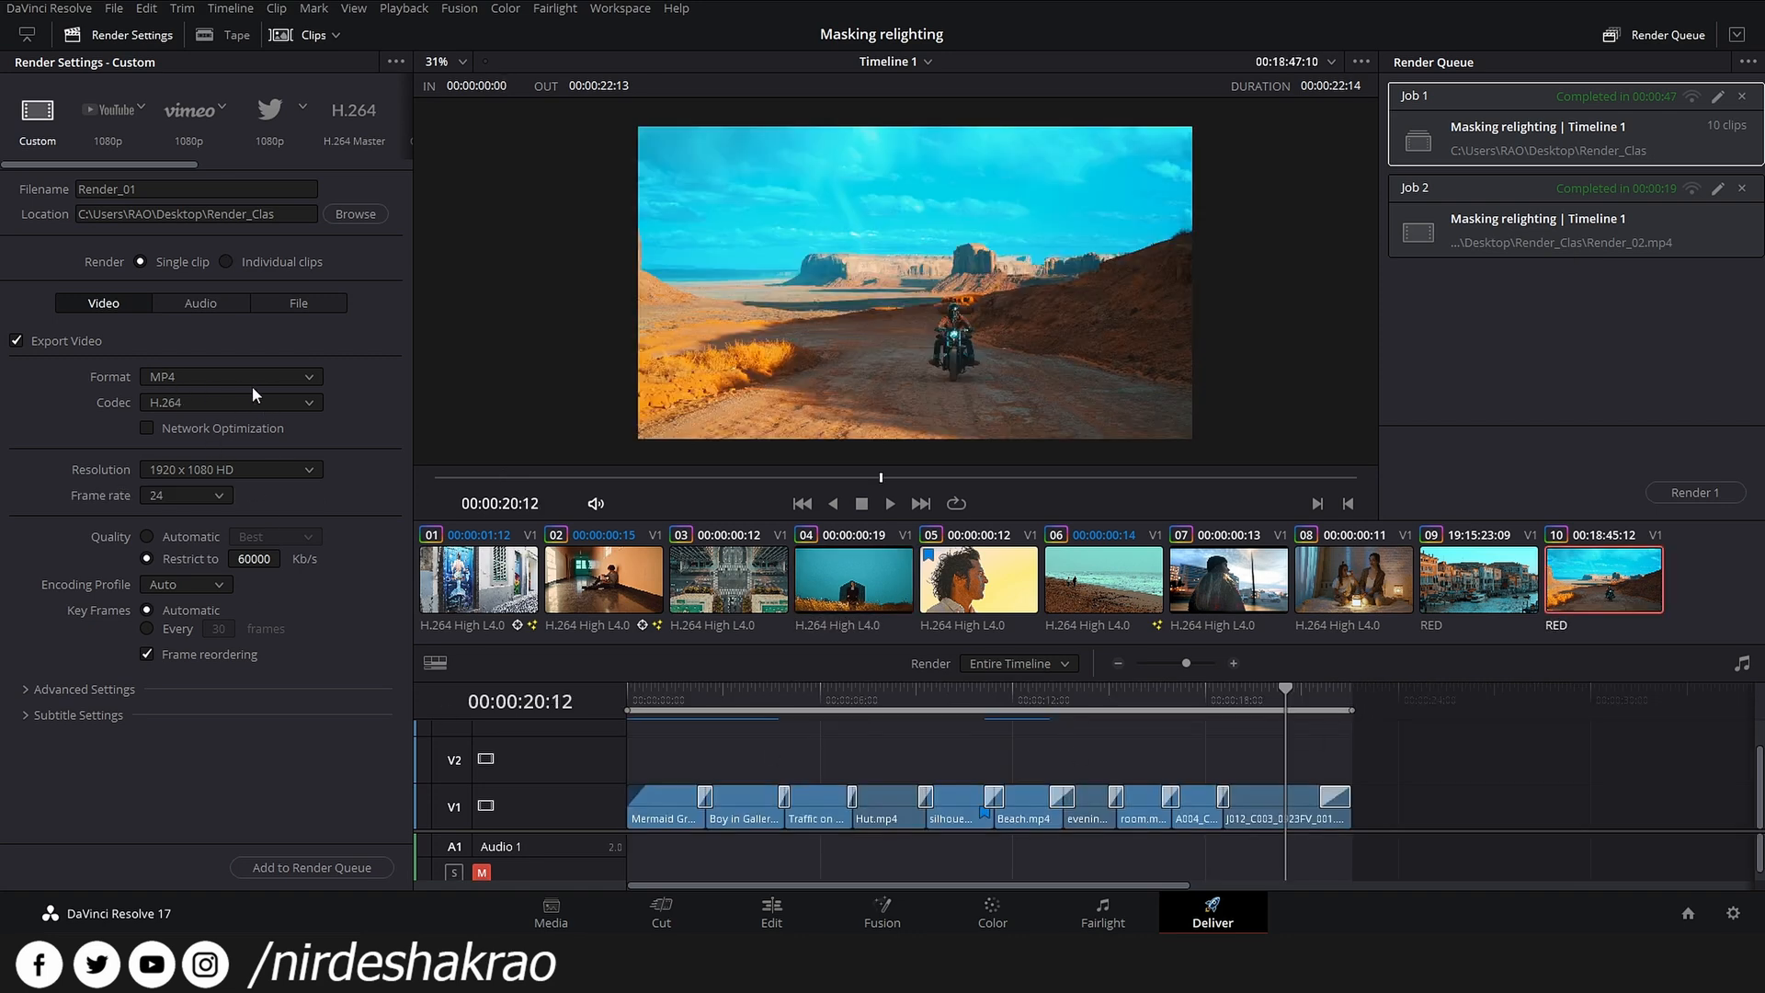
pyautogui.click(294, 377)
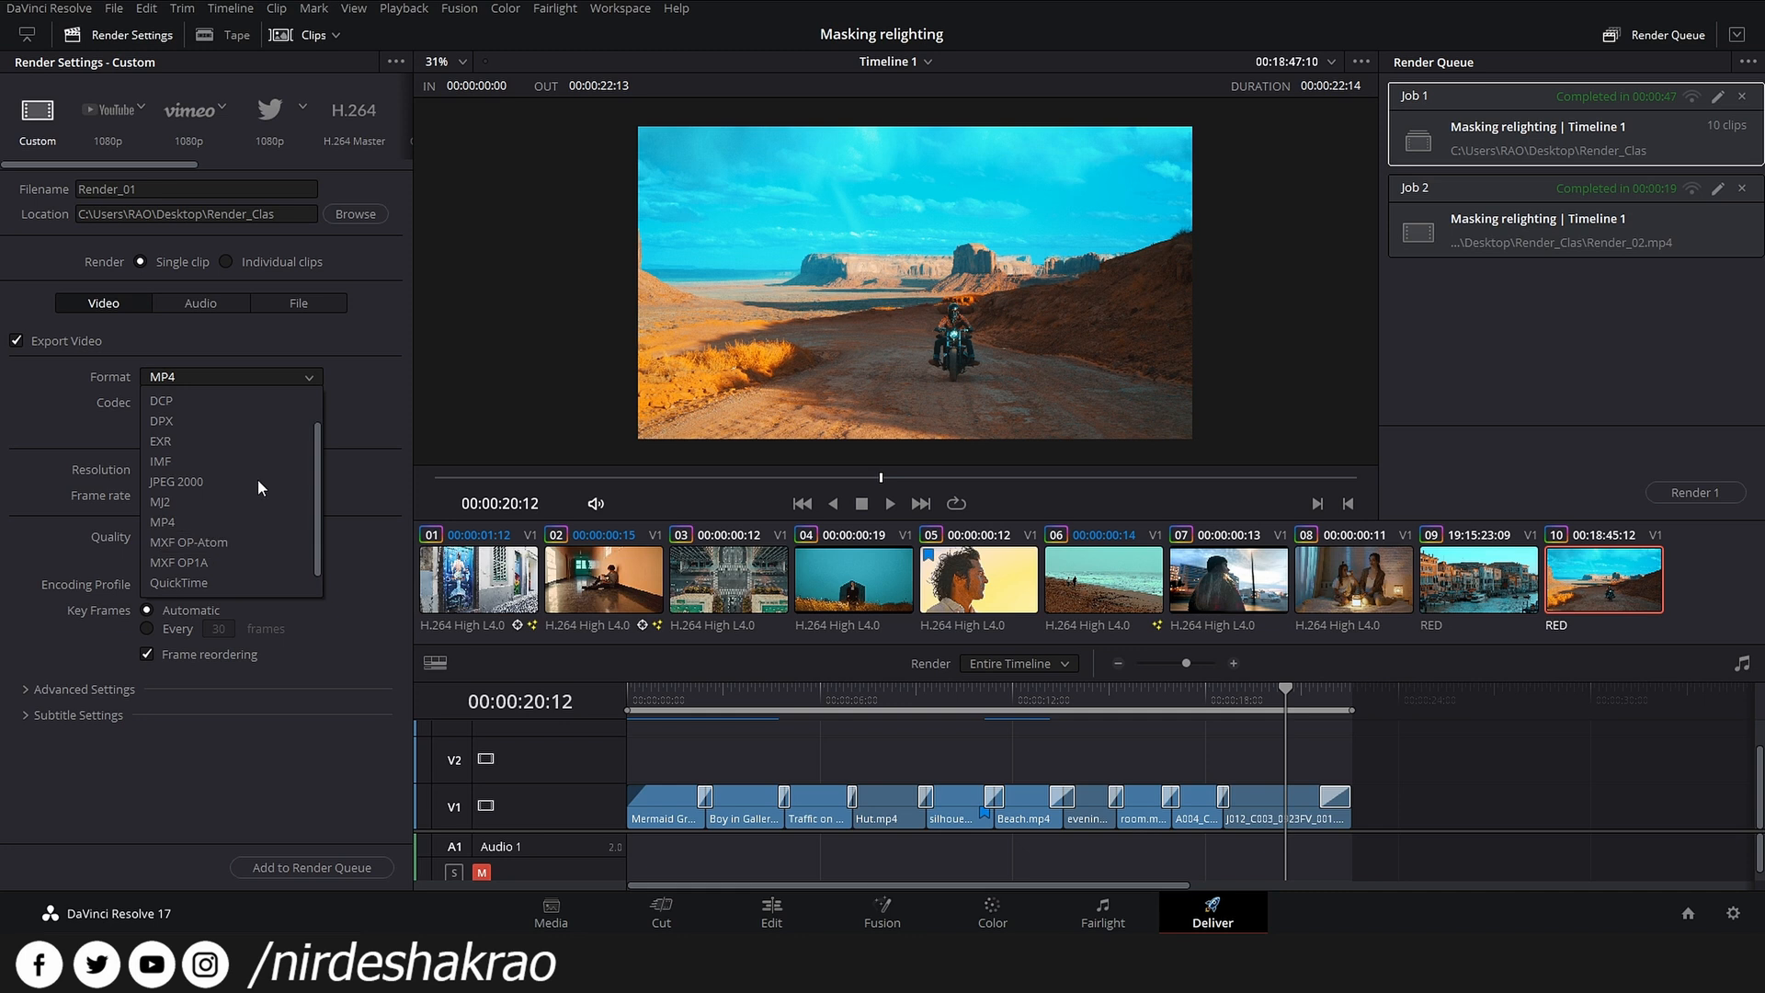
pyautogui.scroll(2, 249, 522)
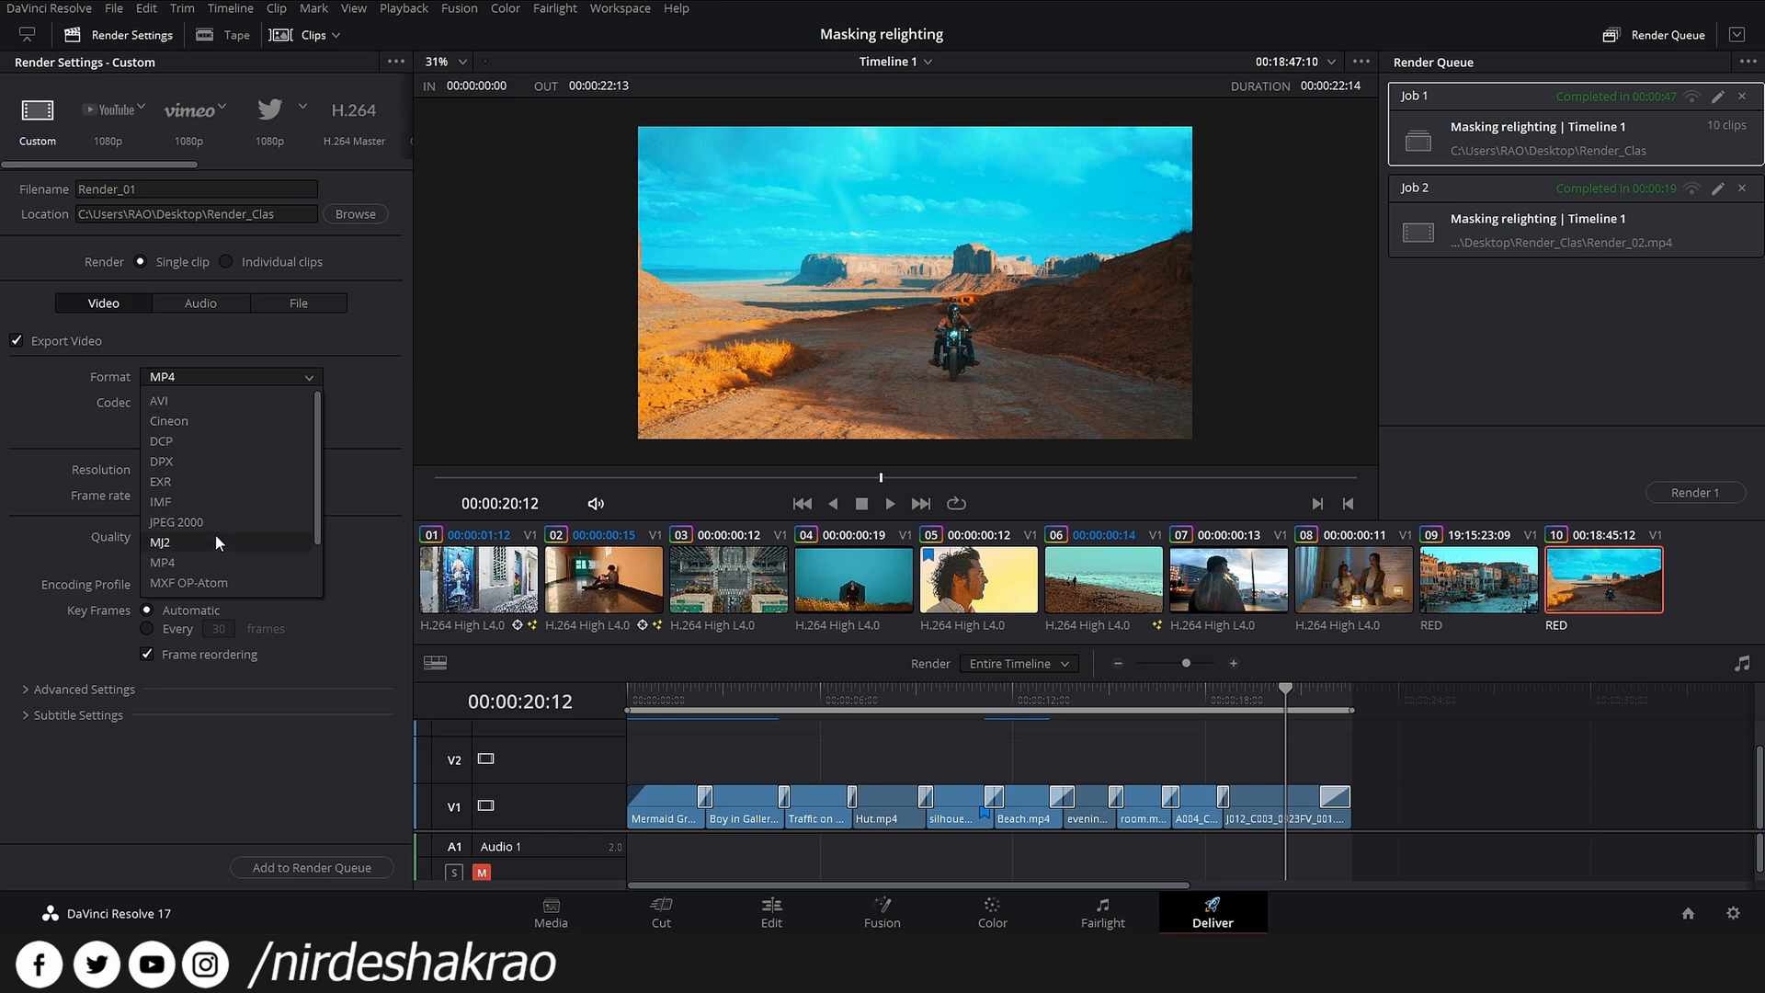
pyautogui.scroll(-3, 206, 552)
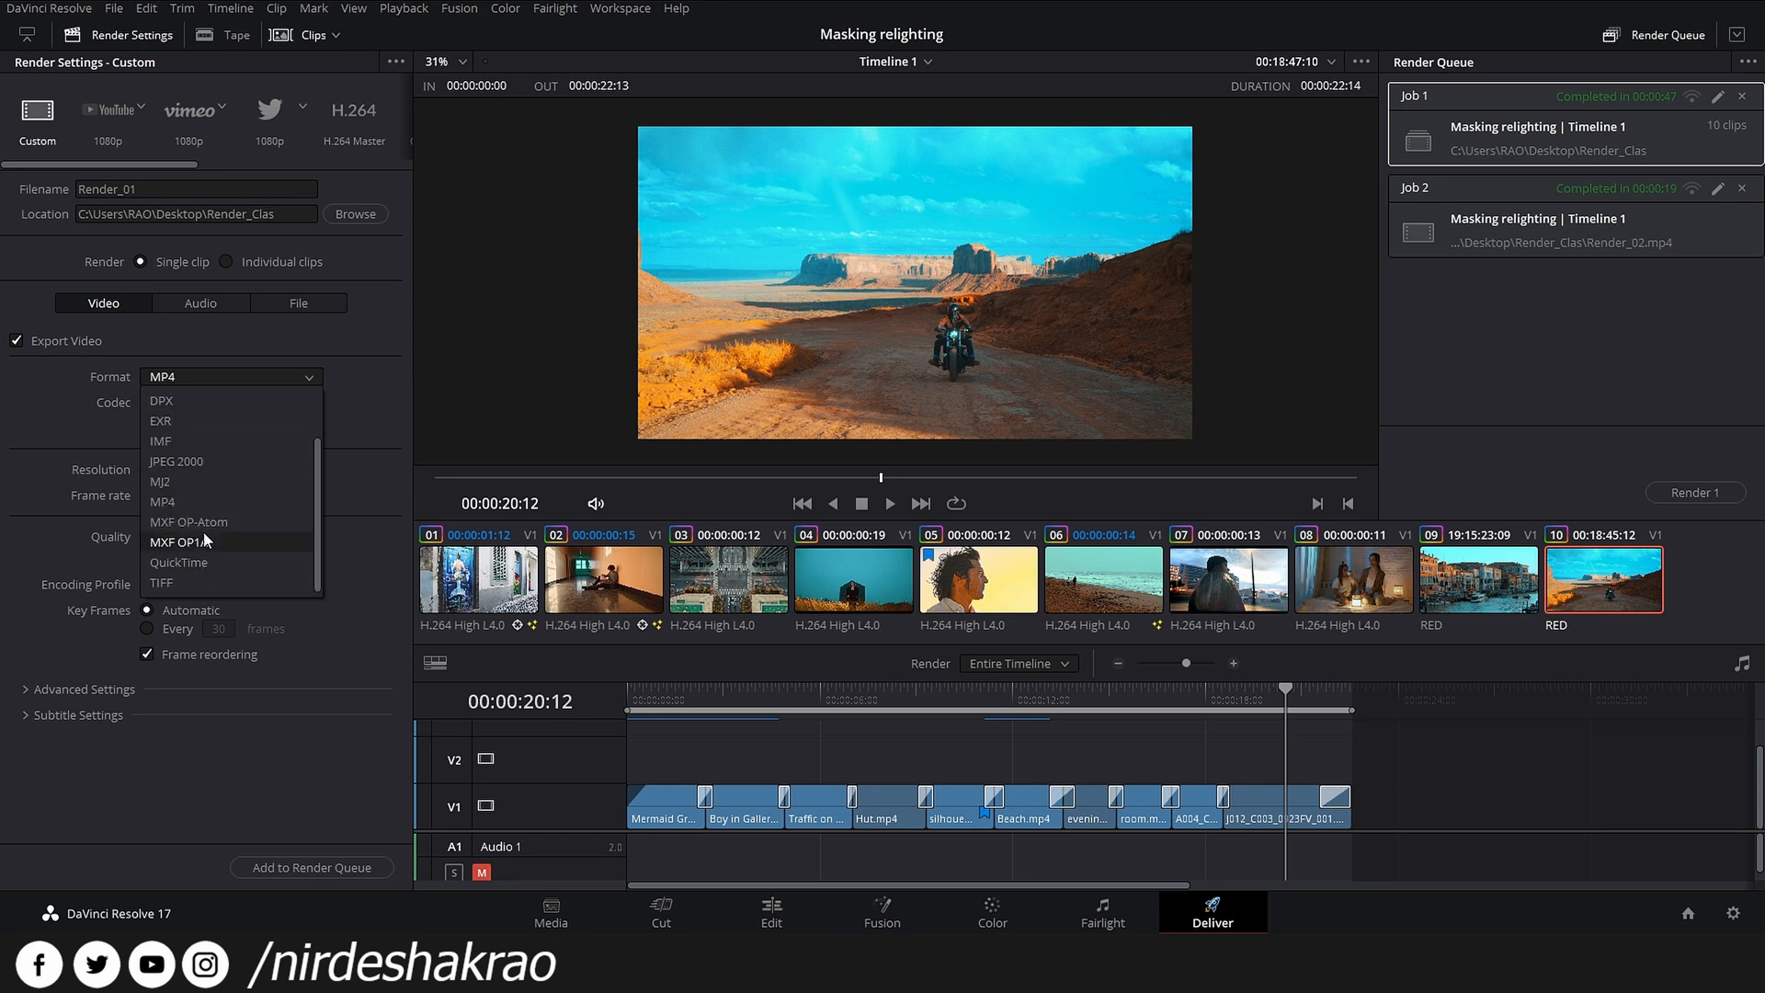
pyautogui.click(197, 583)
pyautogui.click(212, 379)
pyautogui.click(204, 399)
# - Try DCP as the video export format and review the codecs it offers
pyautogui.click(228, 373)
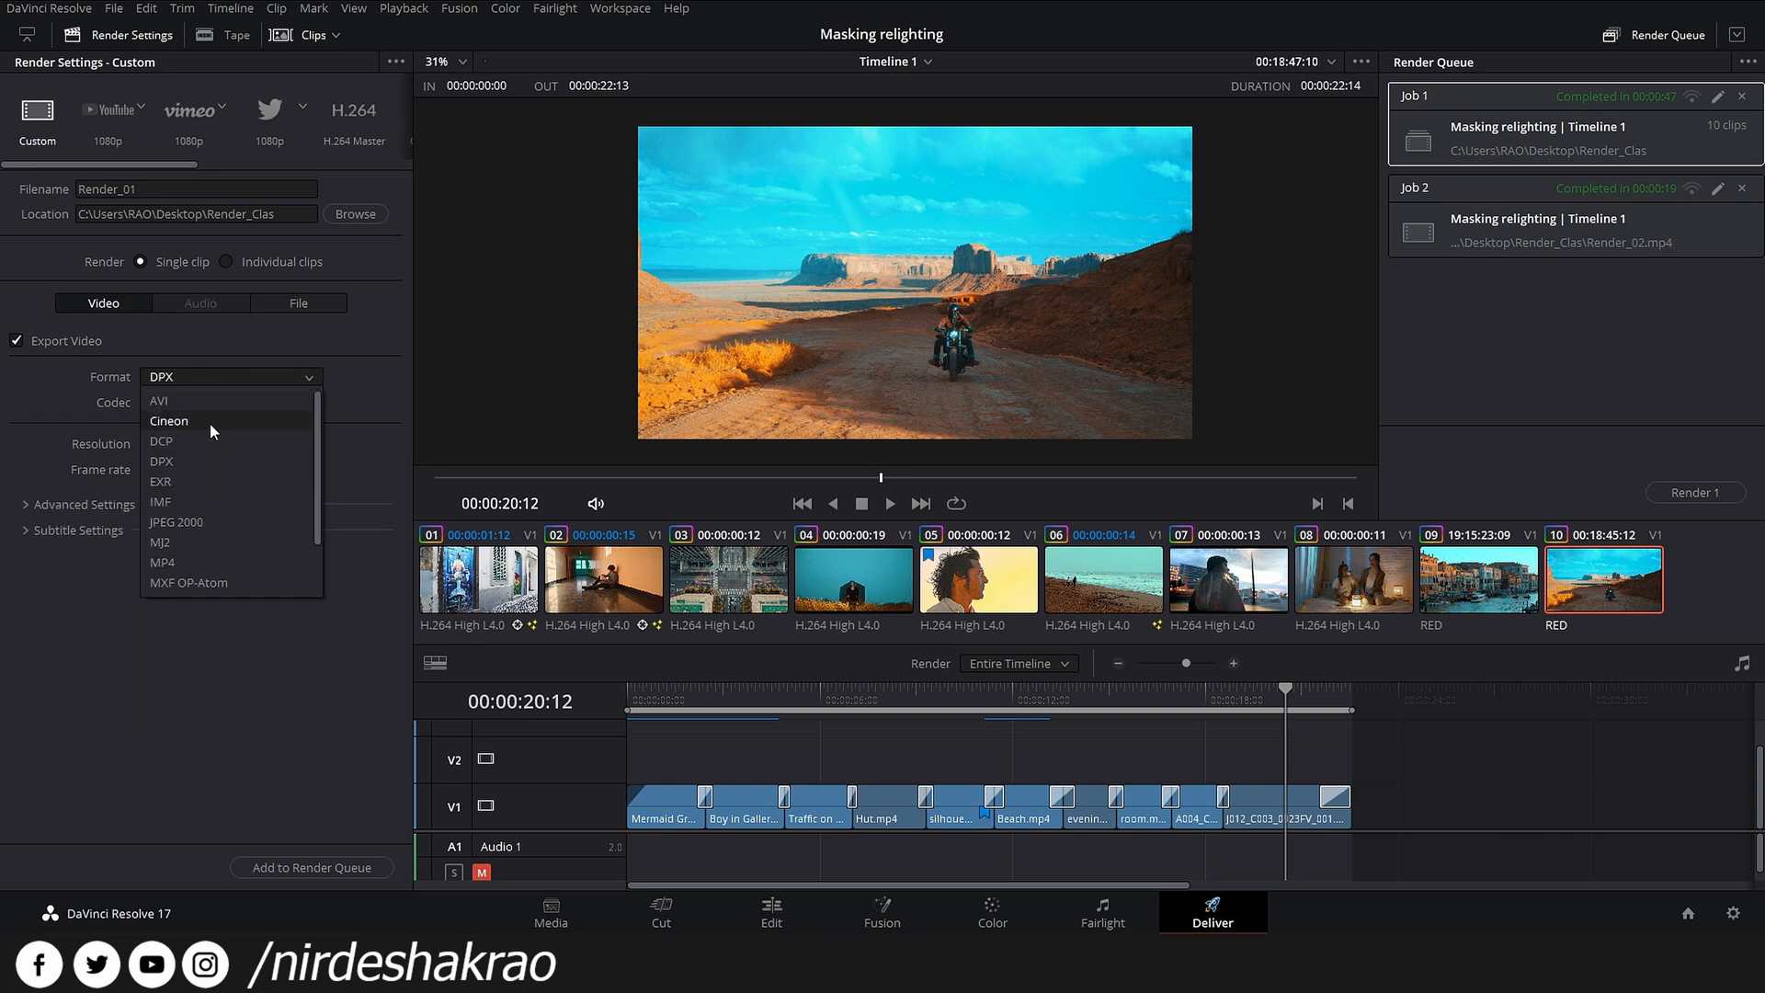
pyautogui.click(196, 442)
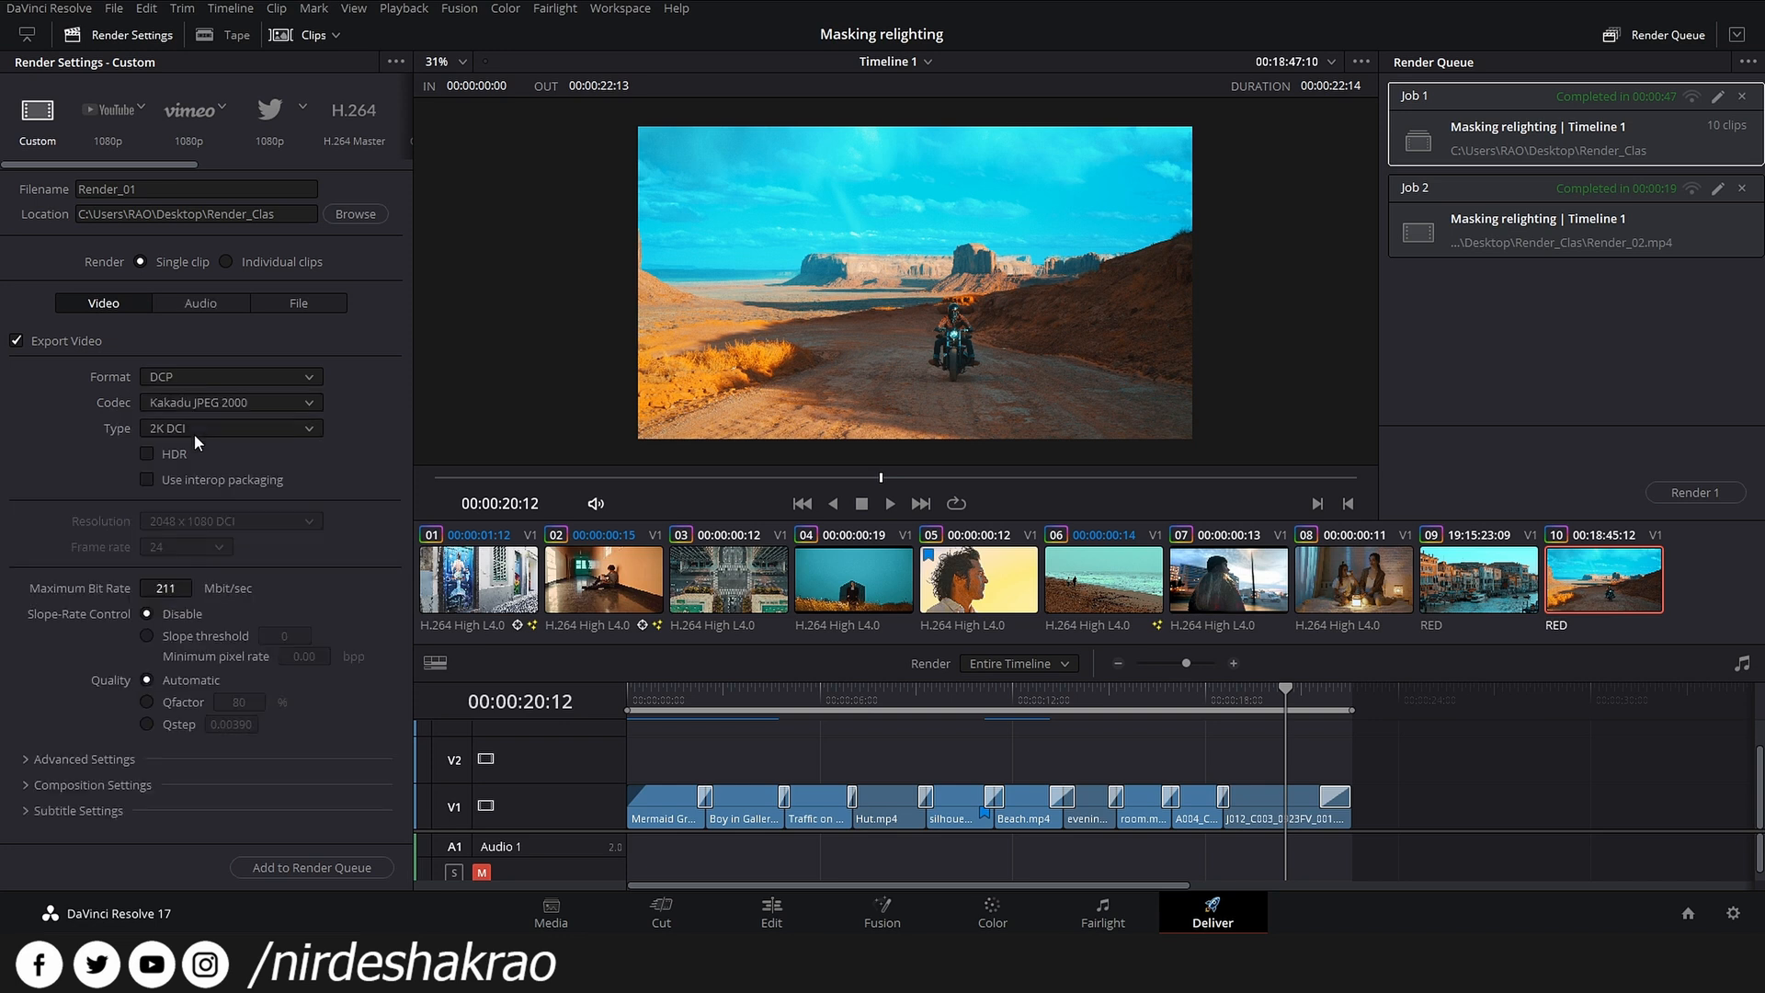
pyautogui.click(261, 402)
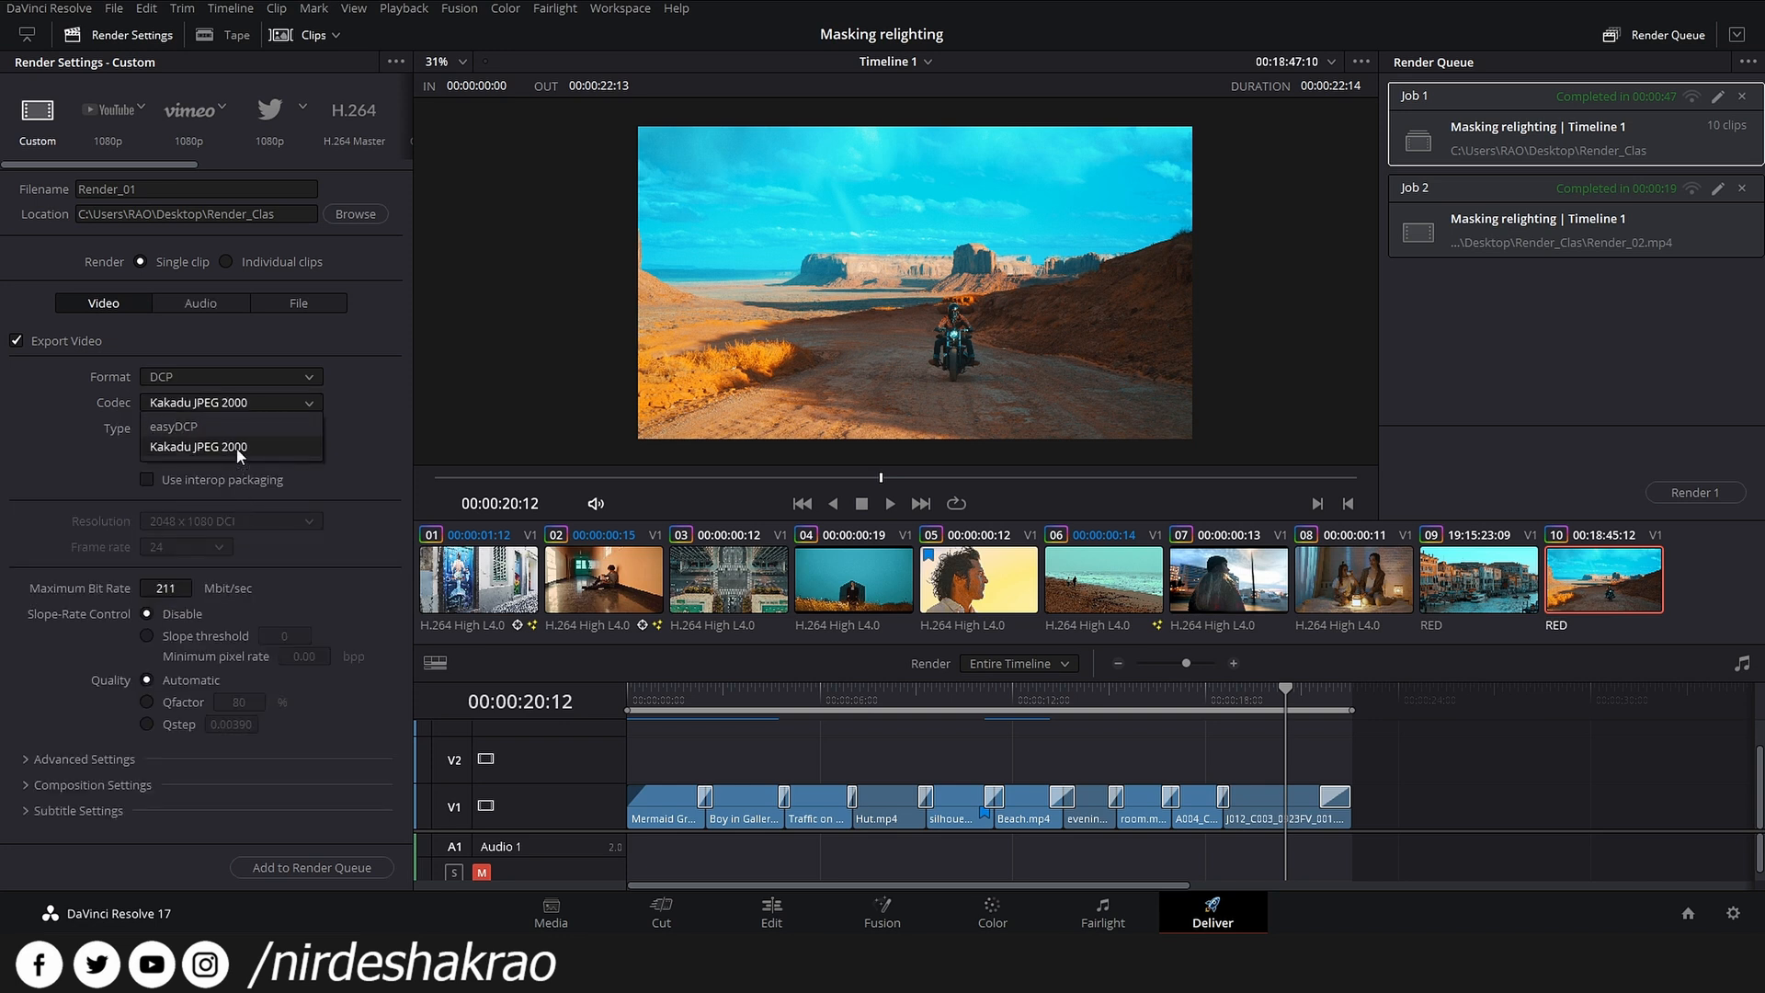
pyautogui.click(63, 461)
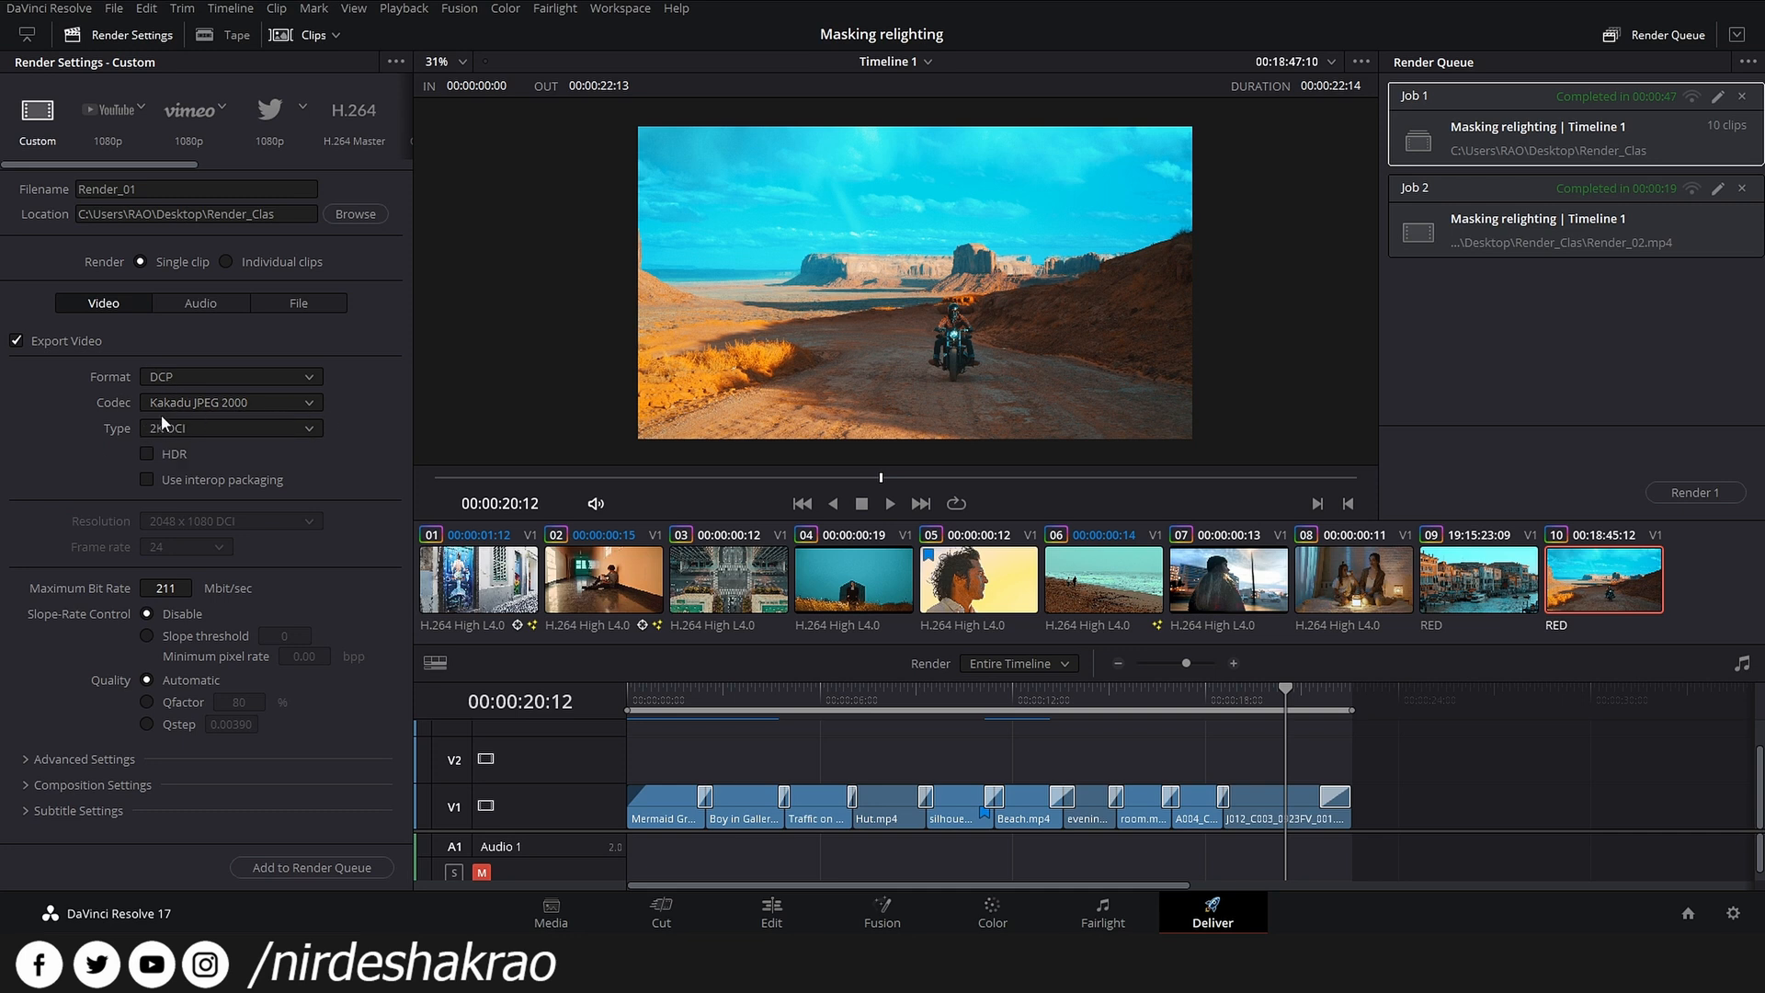
# - Switch the video export format to MP4 and from there to QuickTime
pyautogui.click(275, 374)
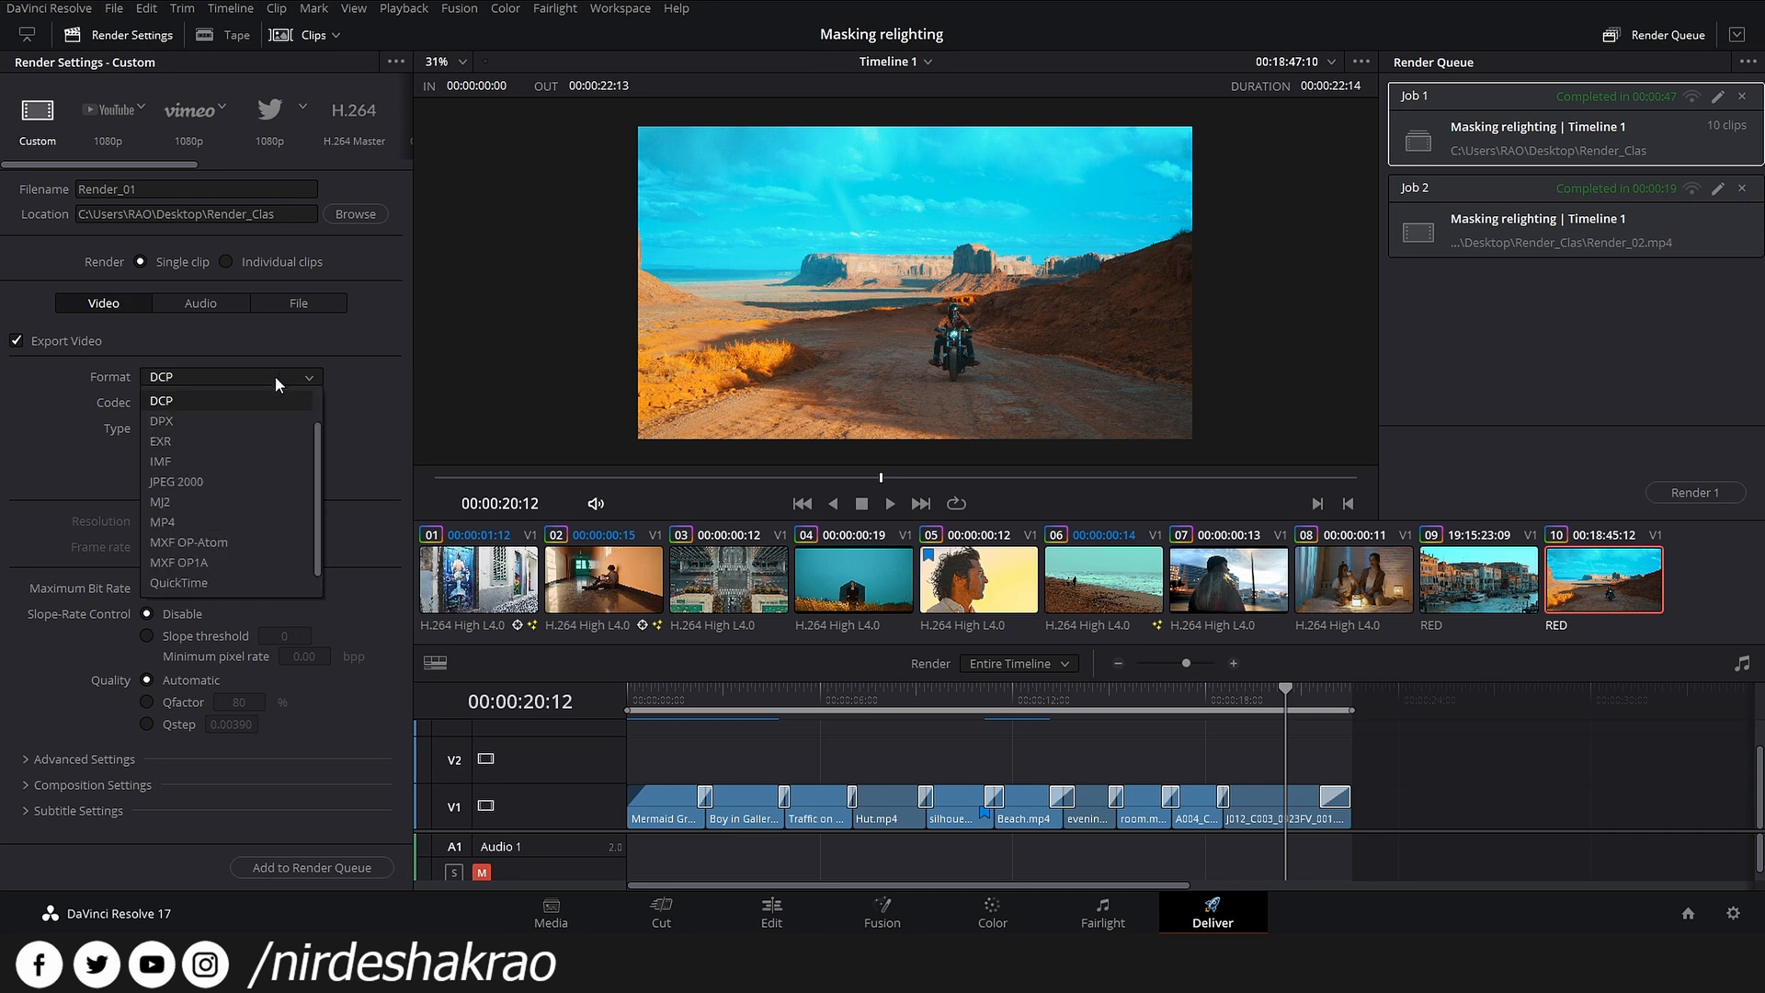
pyautogui.click(217, 523)
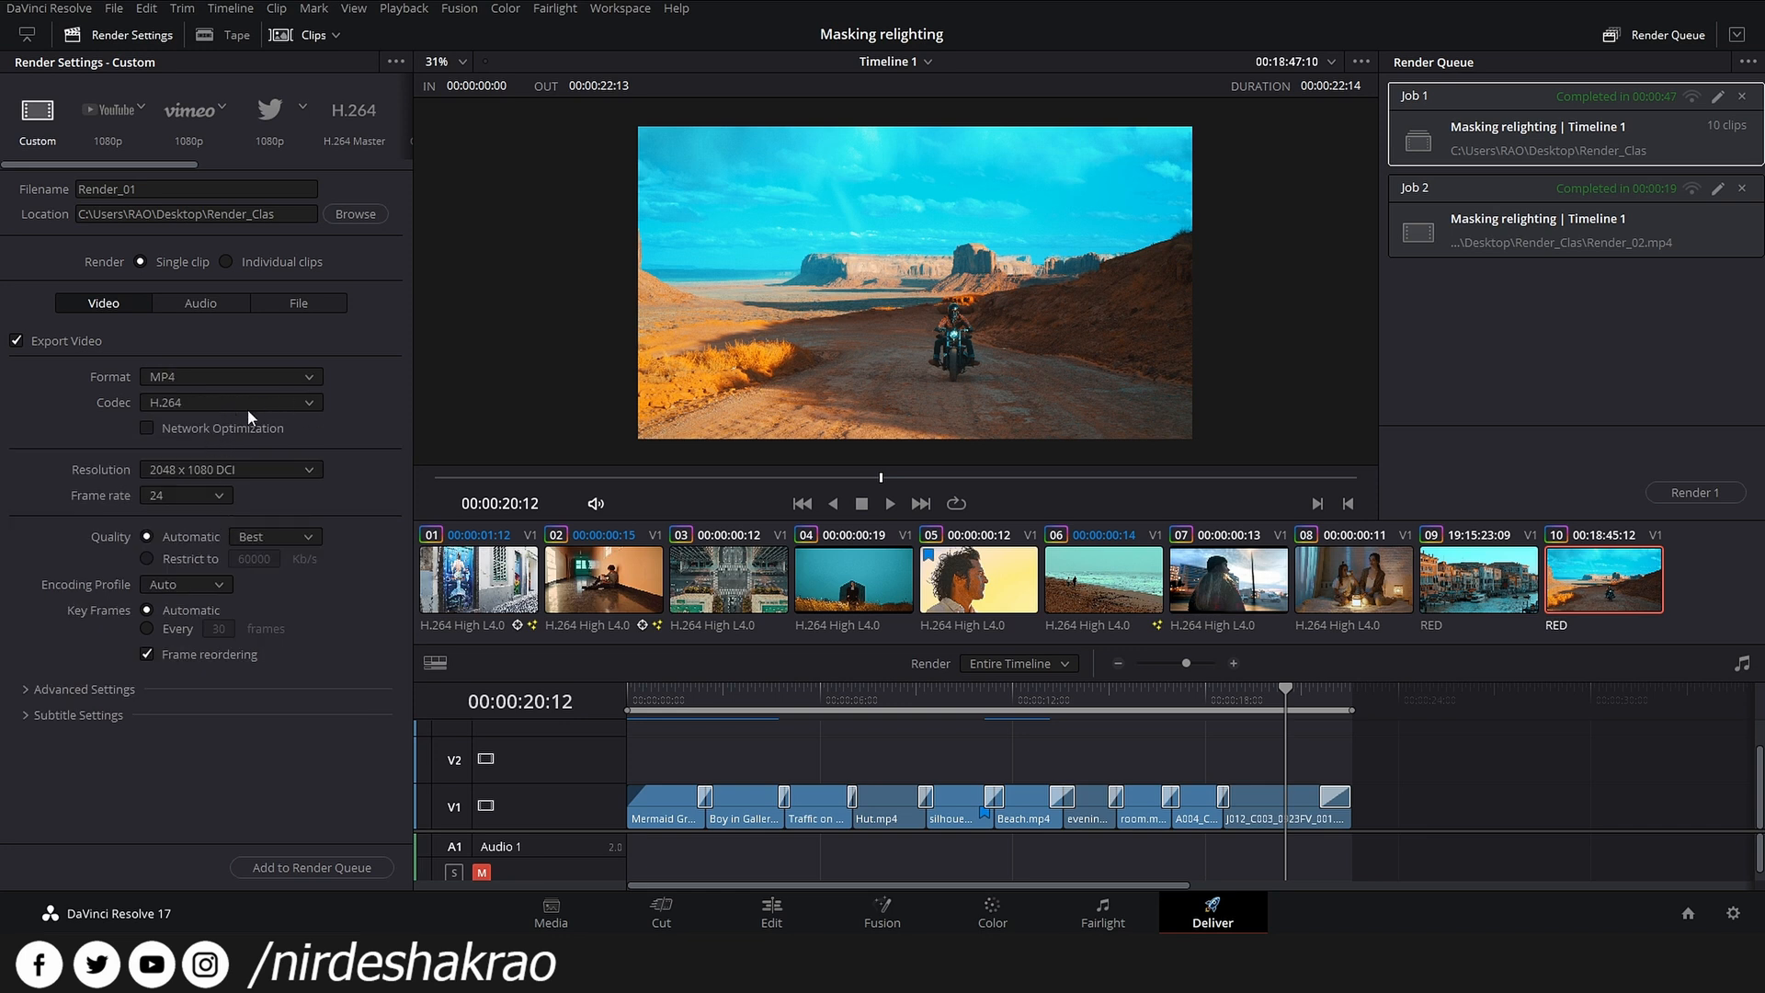
pyautogui.click(295, 374)
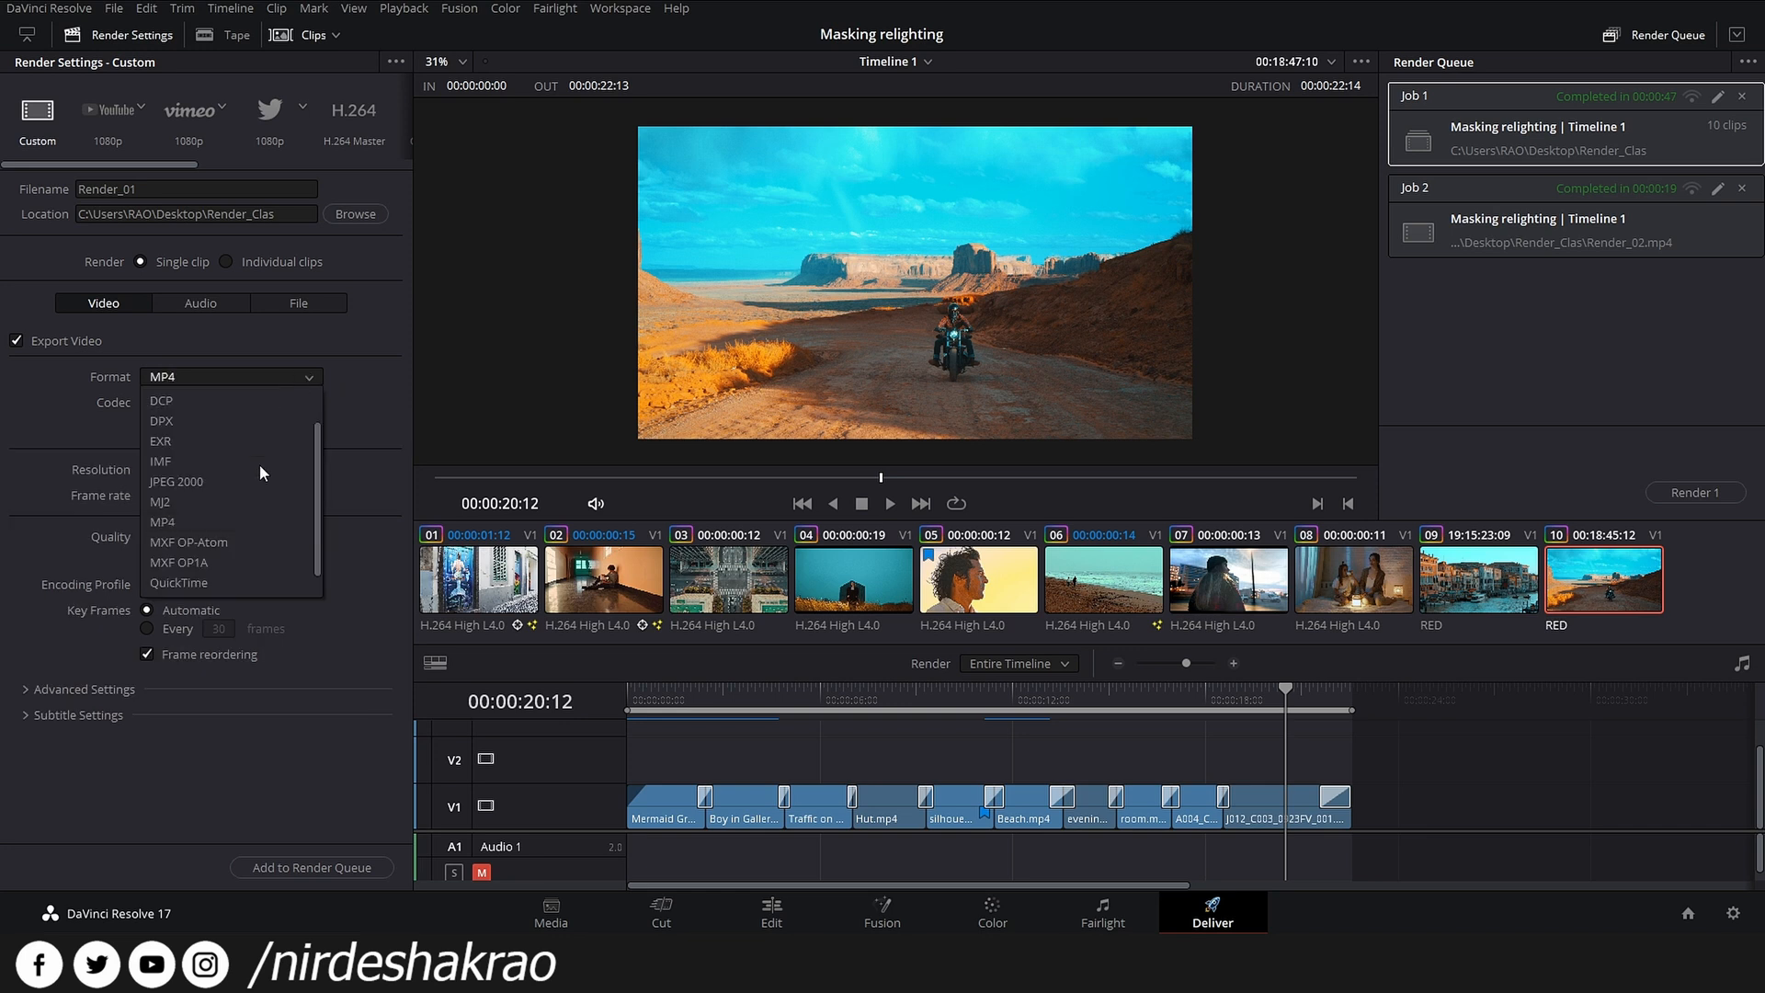
pyautogui.click(227, 582)
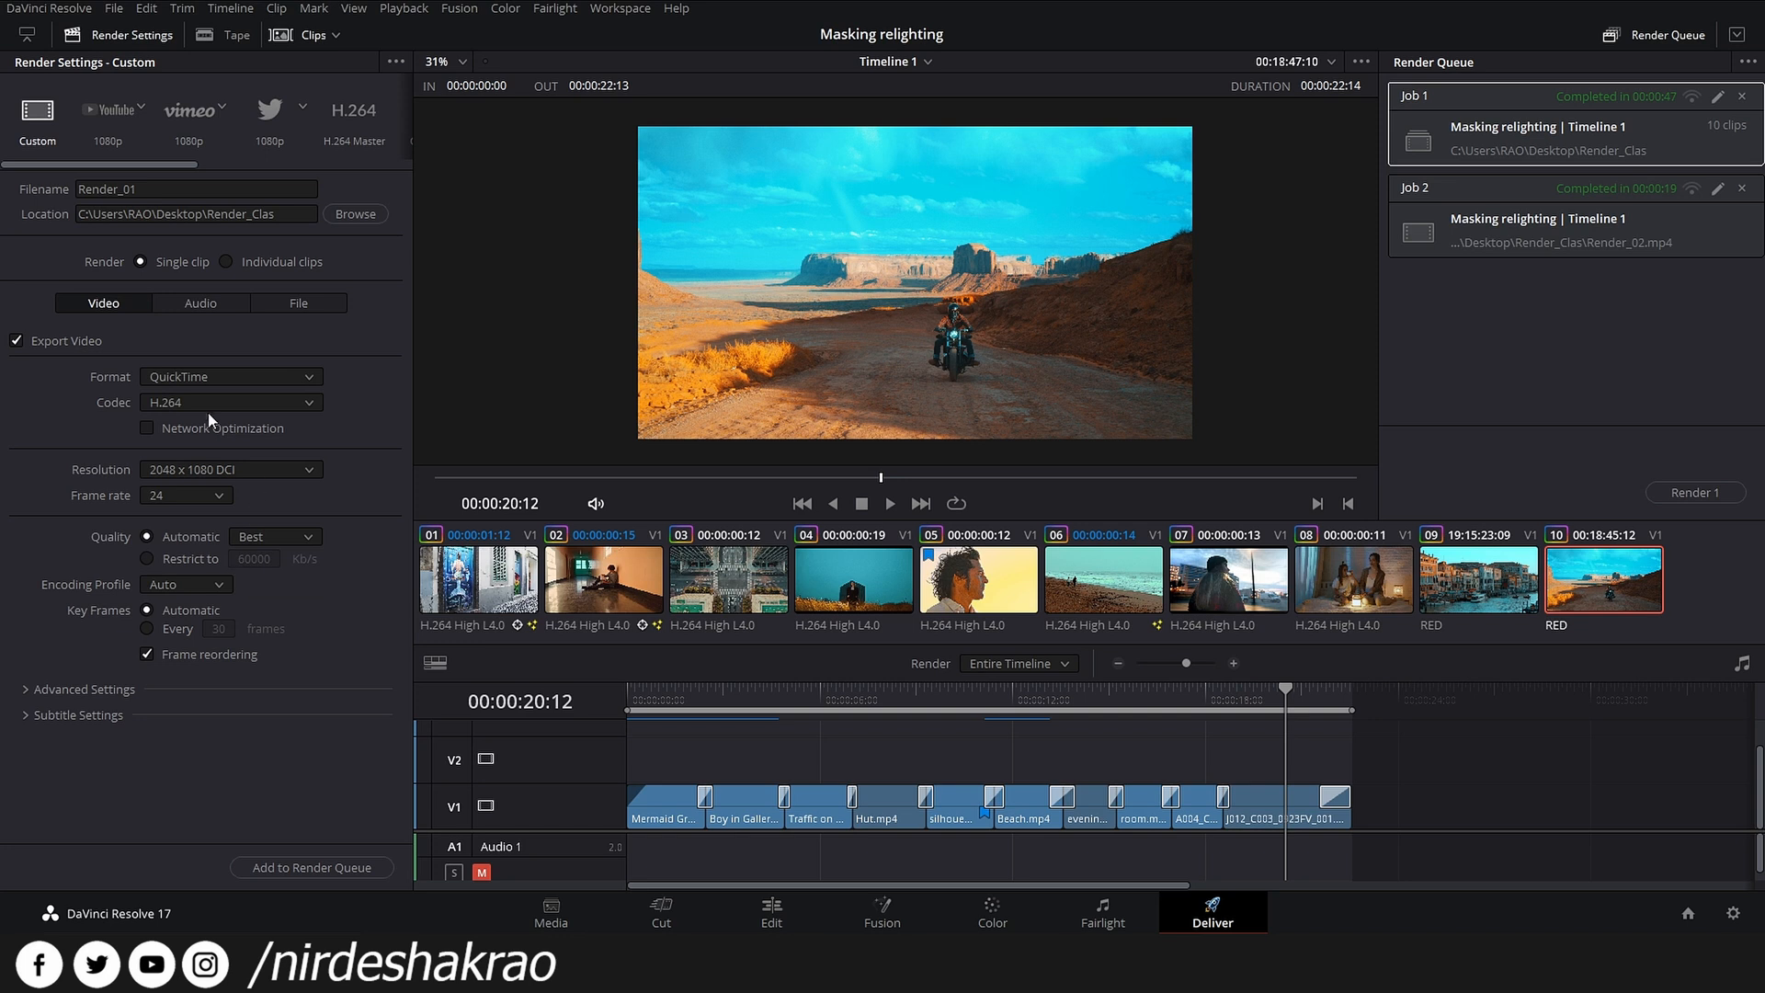
# - Try the DNxHD codec for the QuickTime export, review the codec choices, and set the codec to GoPro CineForm
pyautogui.click(246, 405)
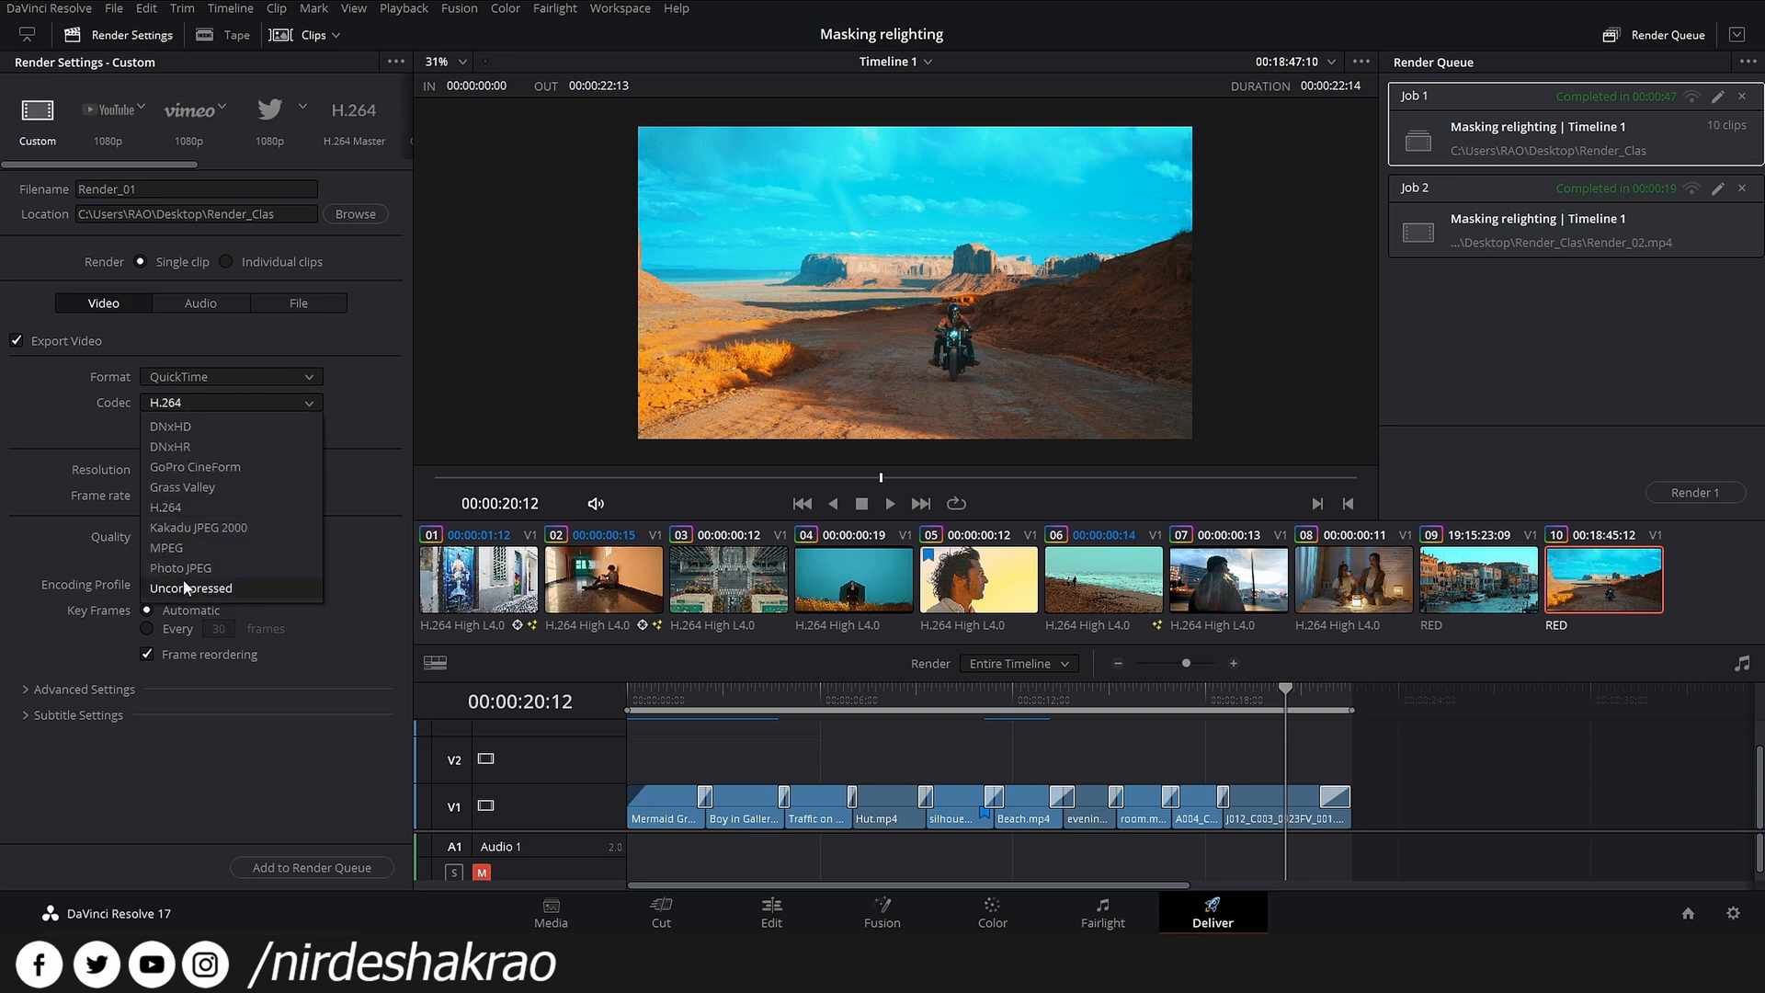
pyautogui.click(202, 427)
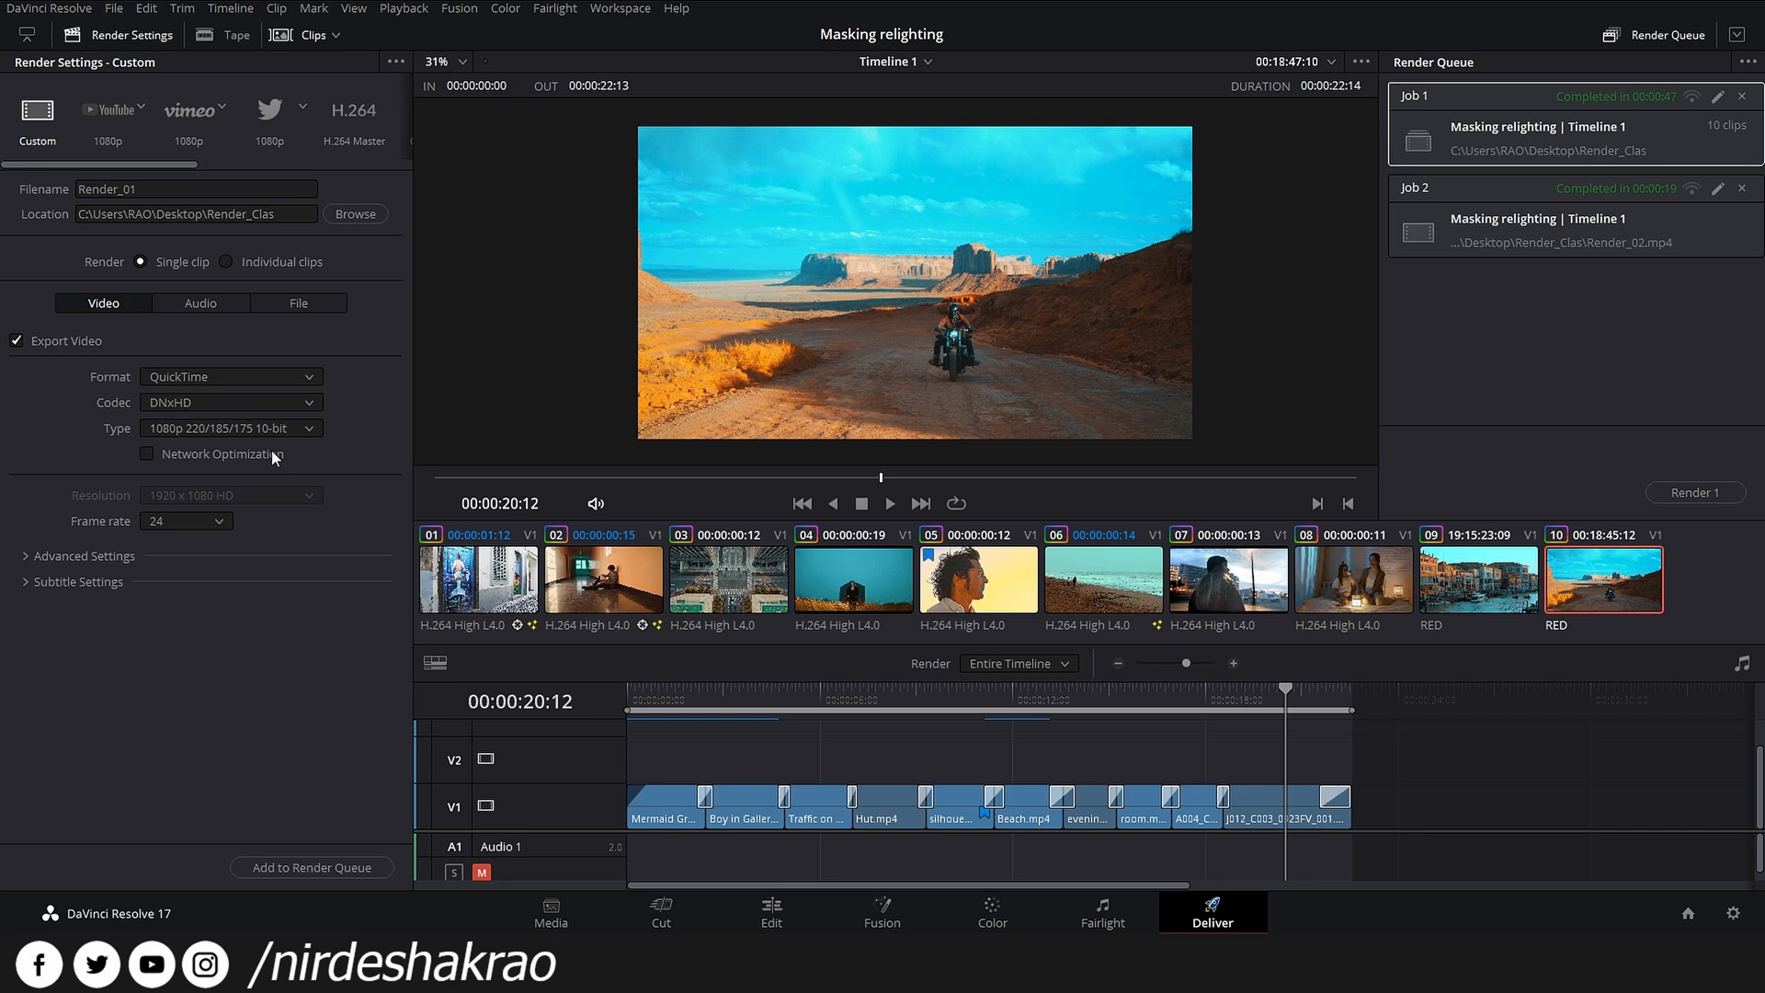
pyautogui.click(297, 399)
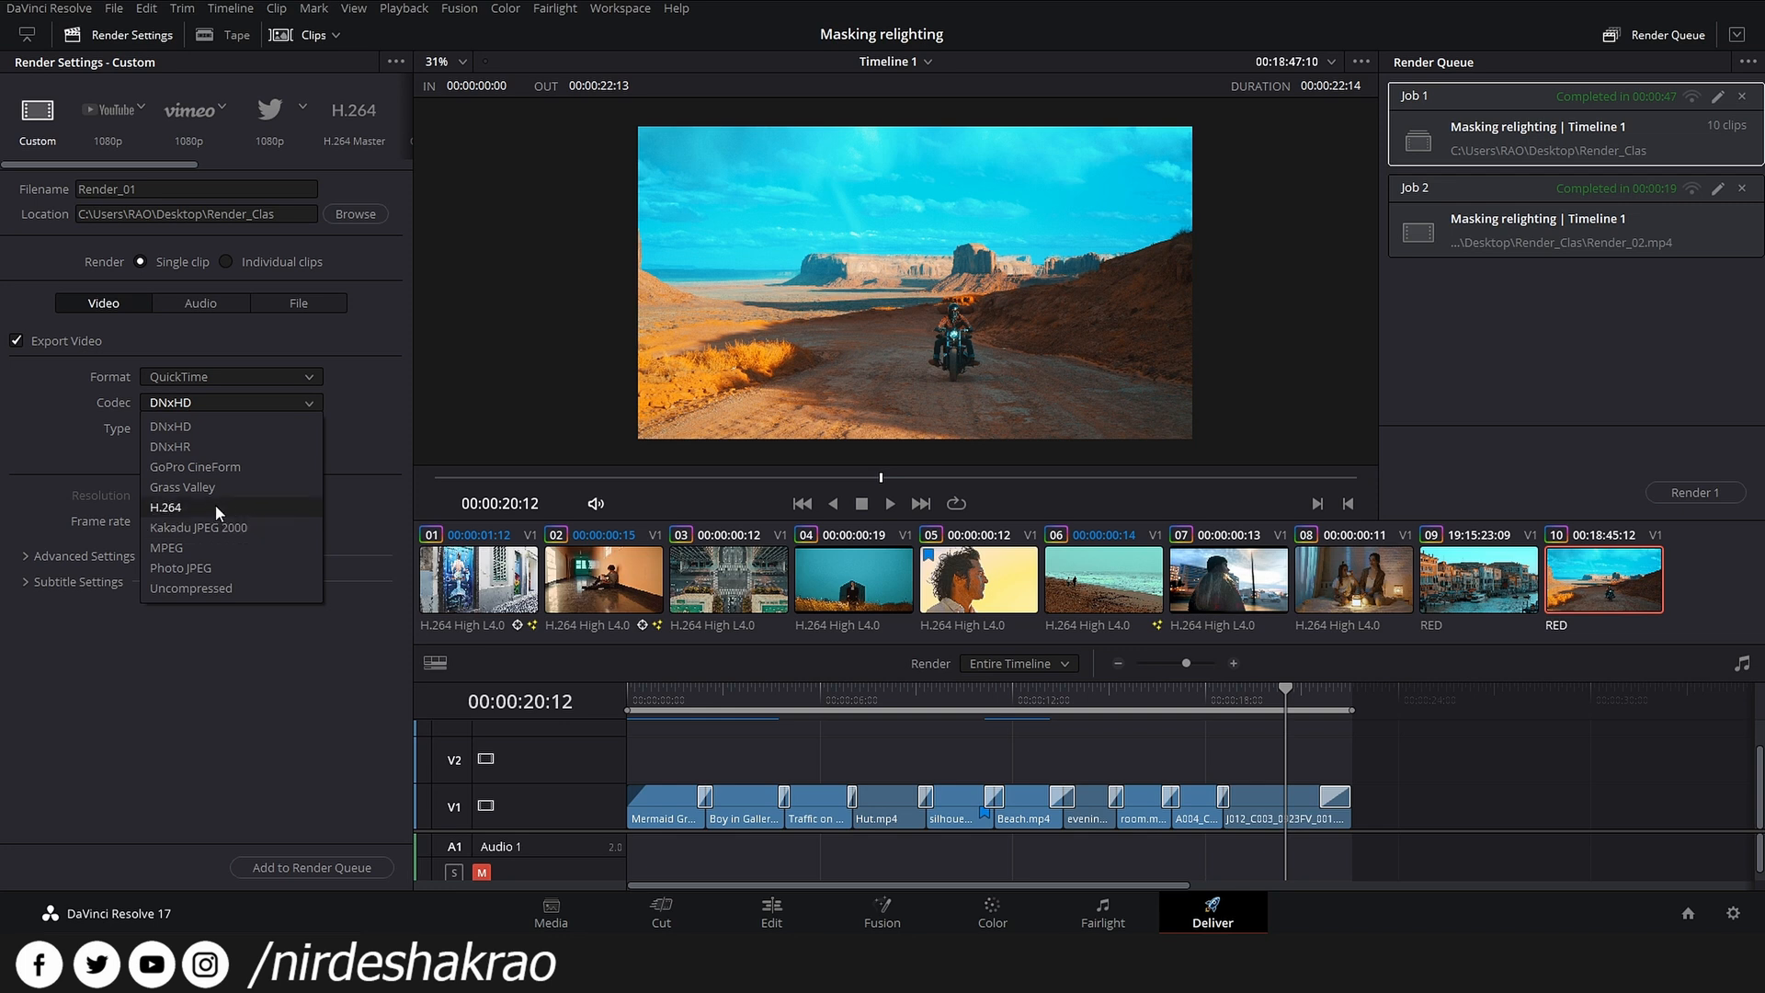
pyautogui.click(57, 477)
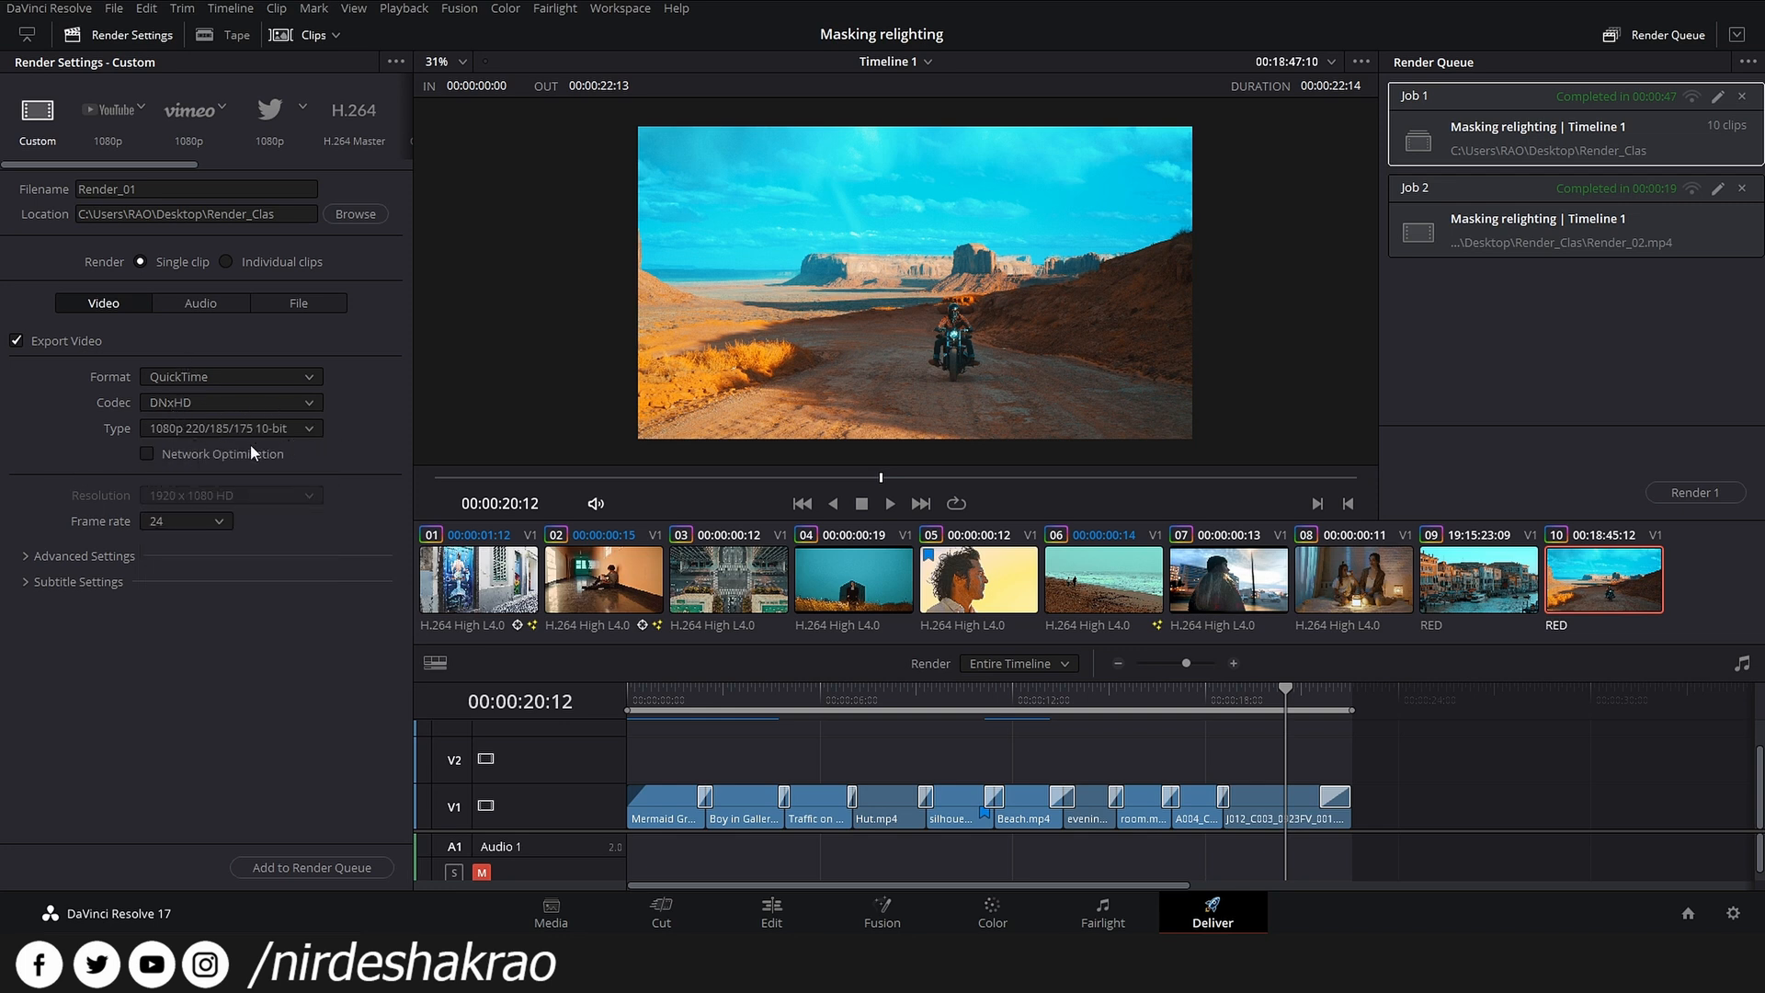
pyautogui.click(294, 403)
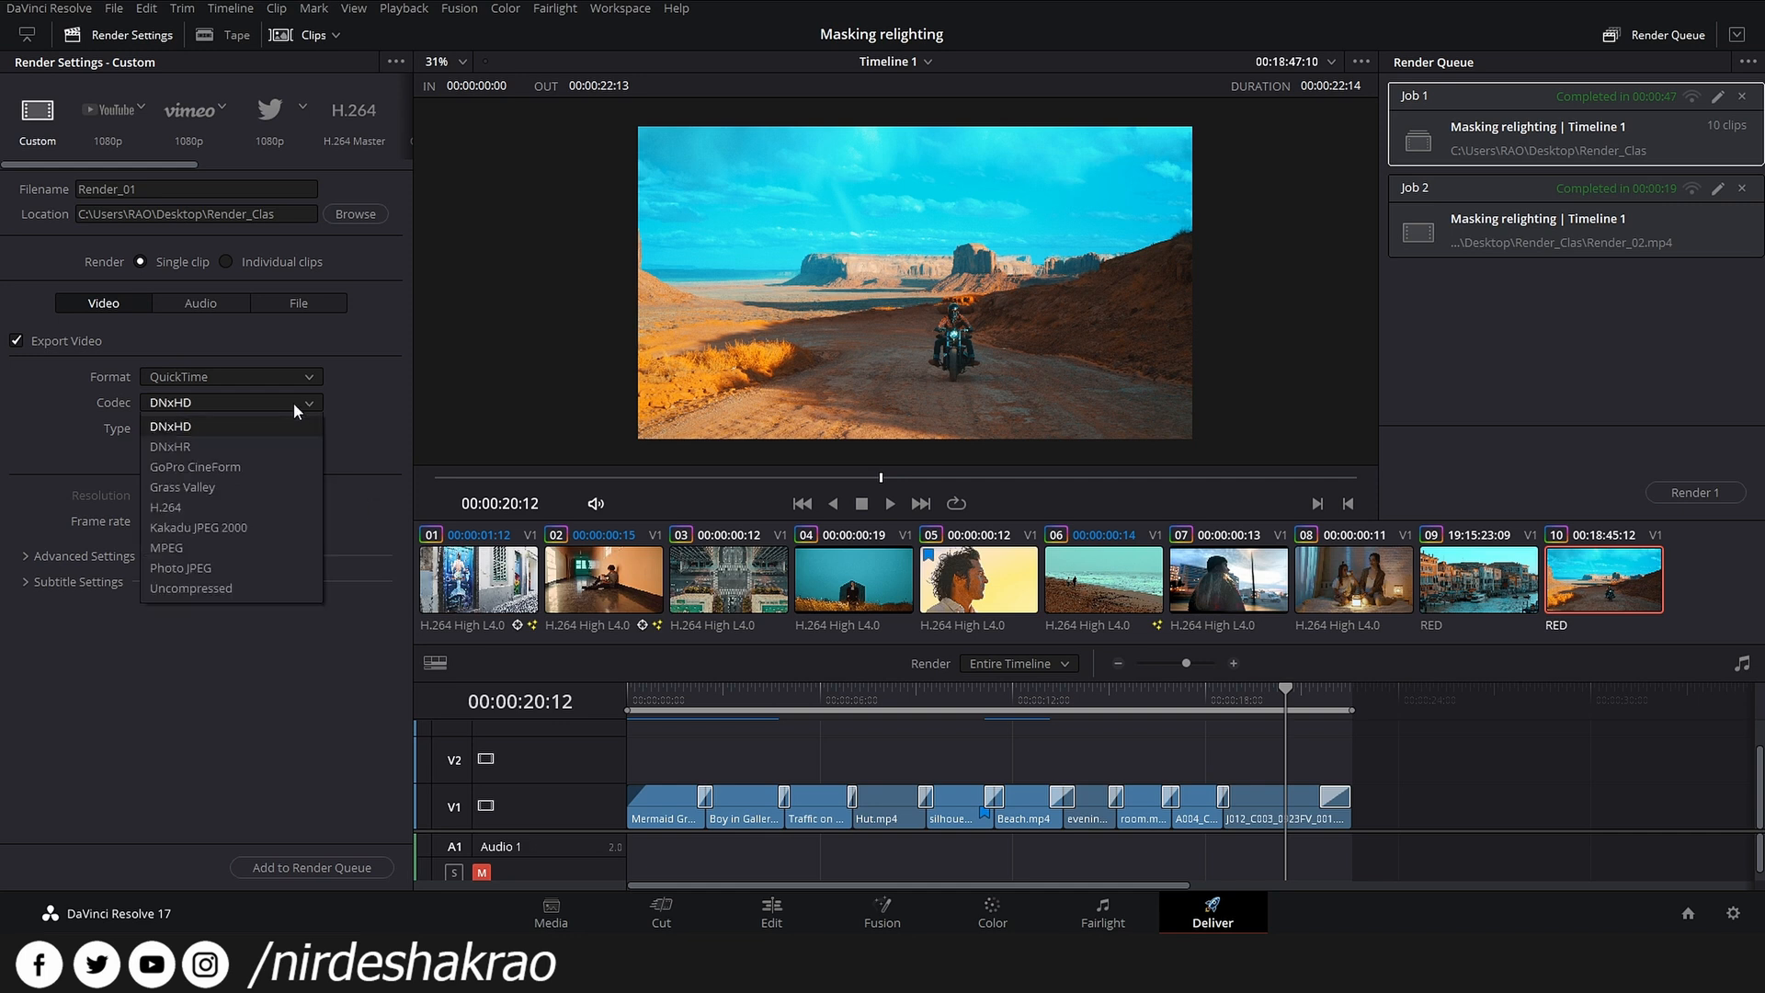
pyautogui.click(263, 466)
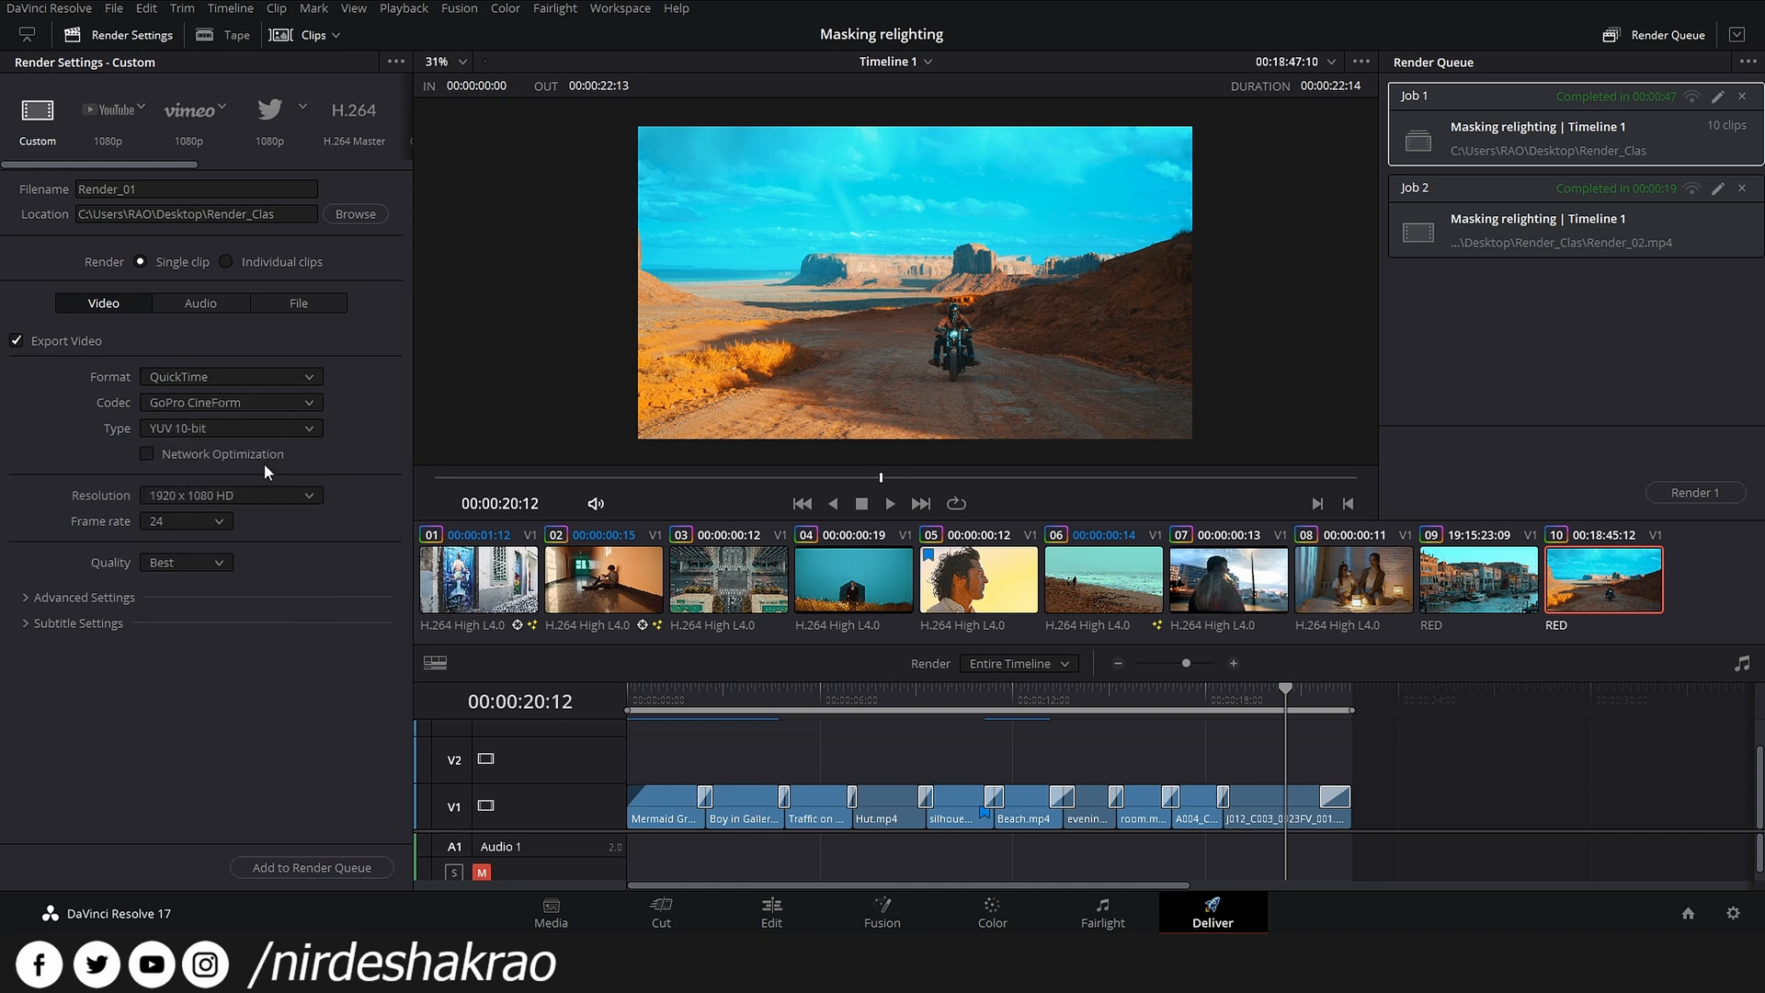